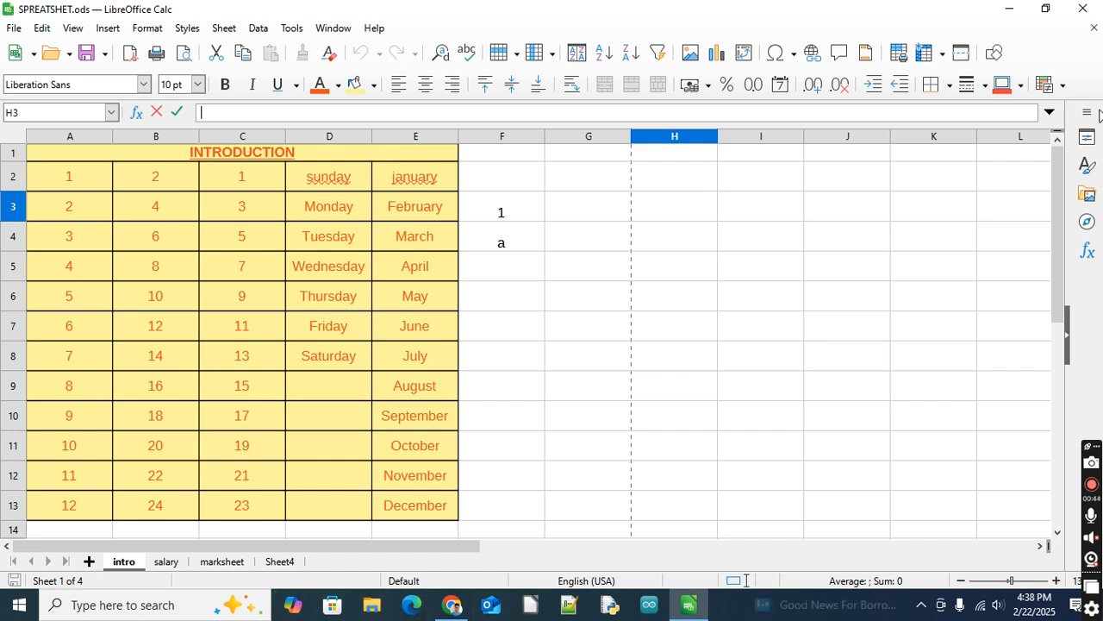
pyautogui.click(1087, 112)
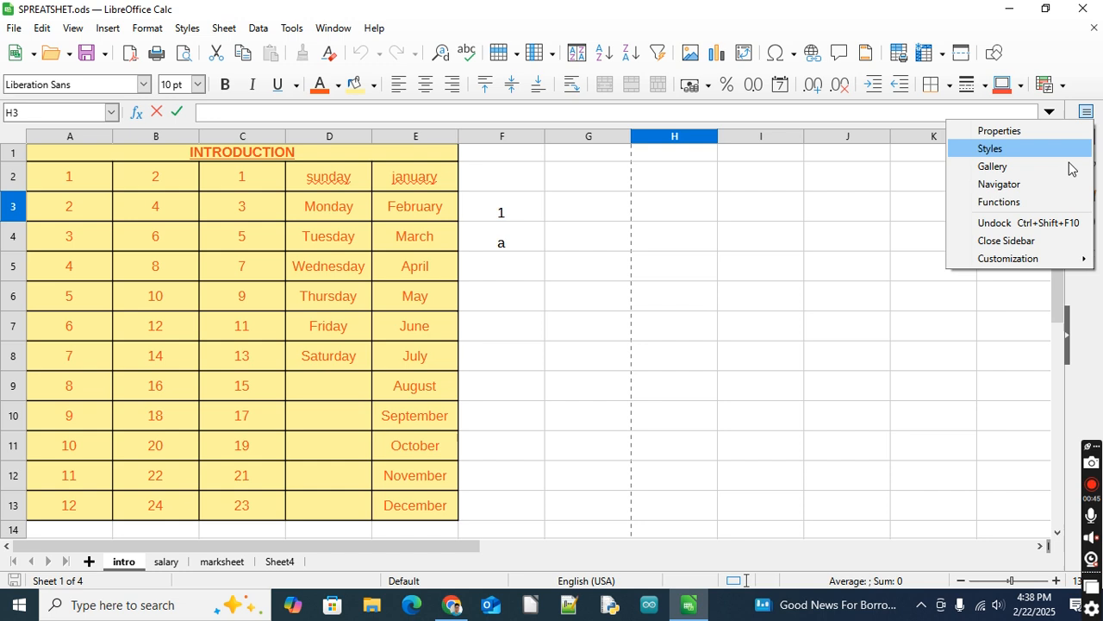
pyautogui.click(866, 266)
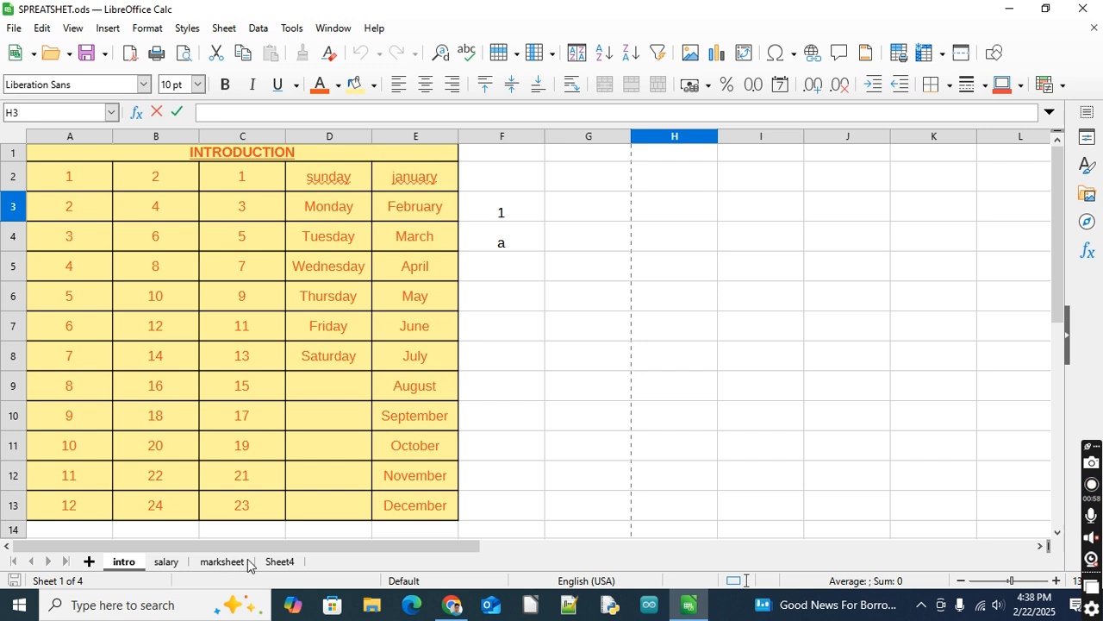
pyautogui.rightClick(163, 565)
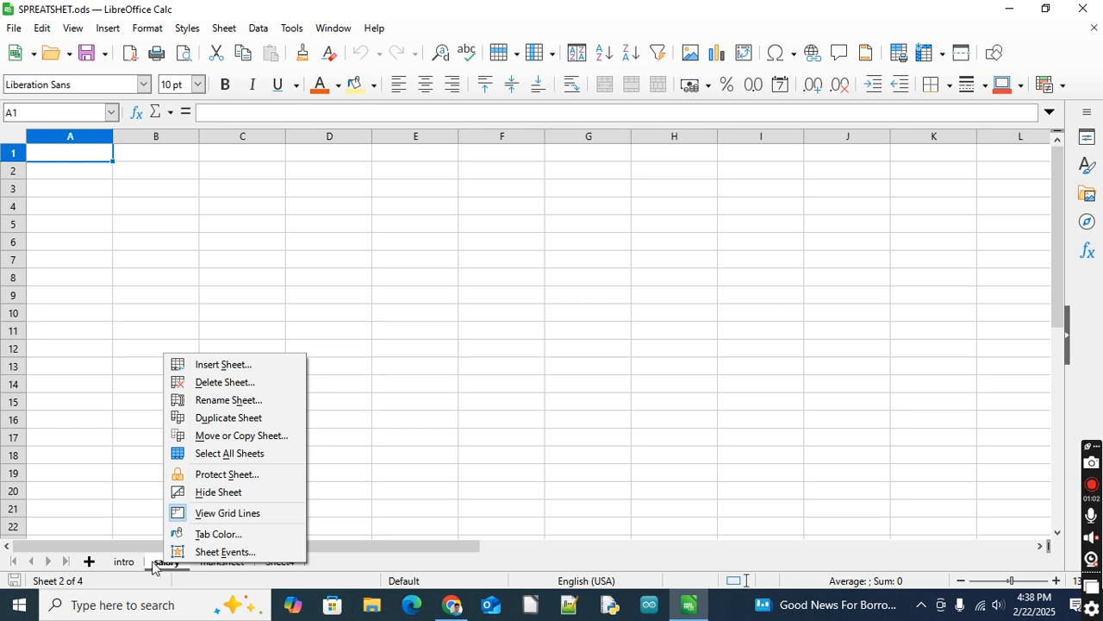
pyautogui.click(125, 563)
pyautogui.click(125, 563)
# - Insert one new sheet before the intro sheet and move it to the end of the sheet order
pyautogui.rightClick(124, 565)
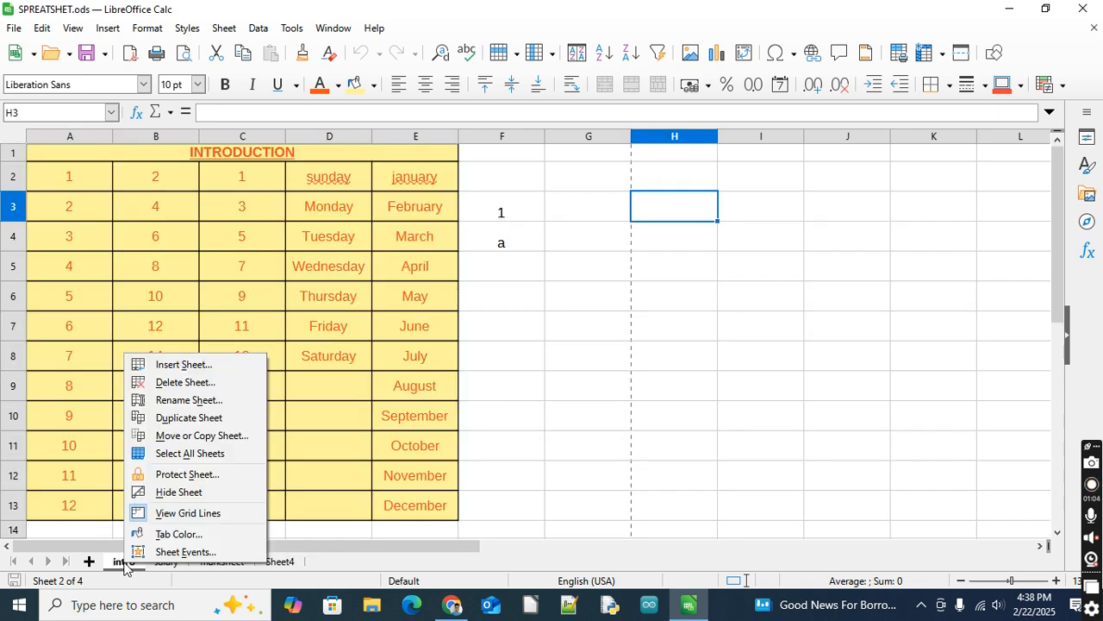
pyautogui.click(204, 368)
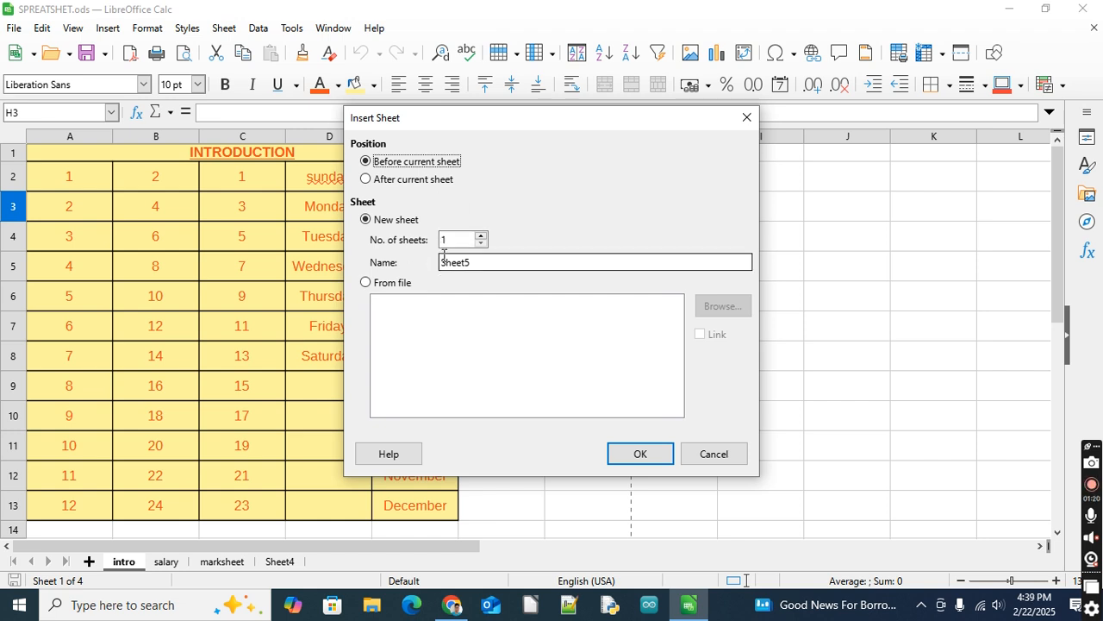
pyautogui.click(640, 454)
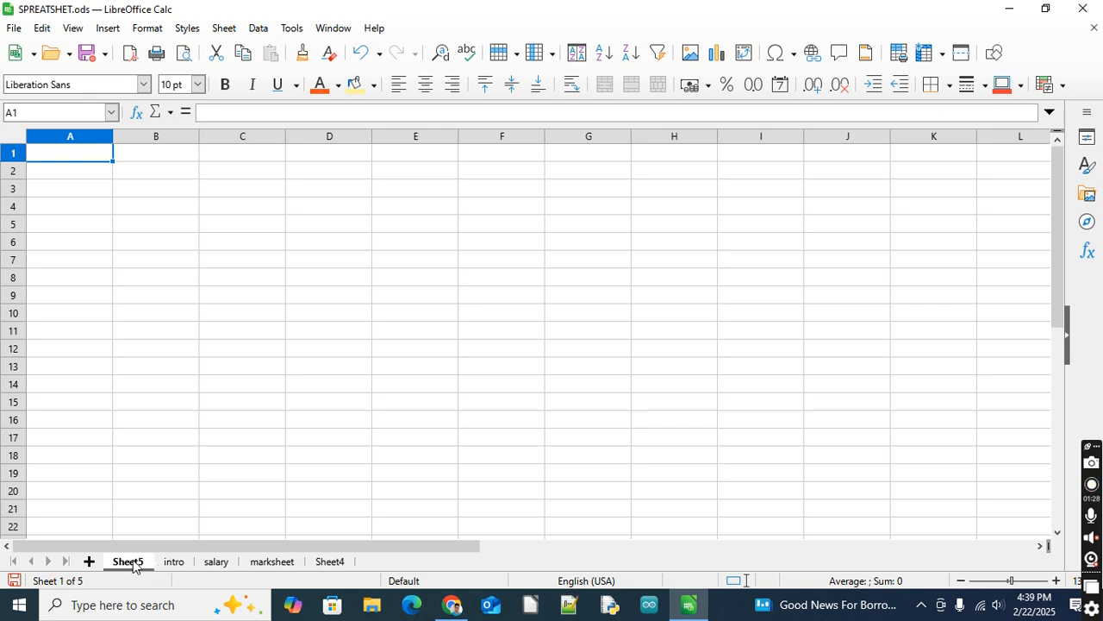
pyautogui.moveTo(133, 565)
pyautogui.mouseDown()
pyautogui.moveTo(193, 534)
pyautogui.moveTo(382, 546)
pyautogui.moveTo(386, 557)
pyautogui.mouseUp()
pyautogui.moveTo(136, 564); pyautogui.dragTo(377, 562)
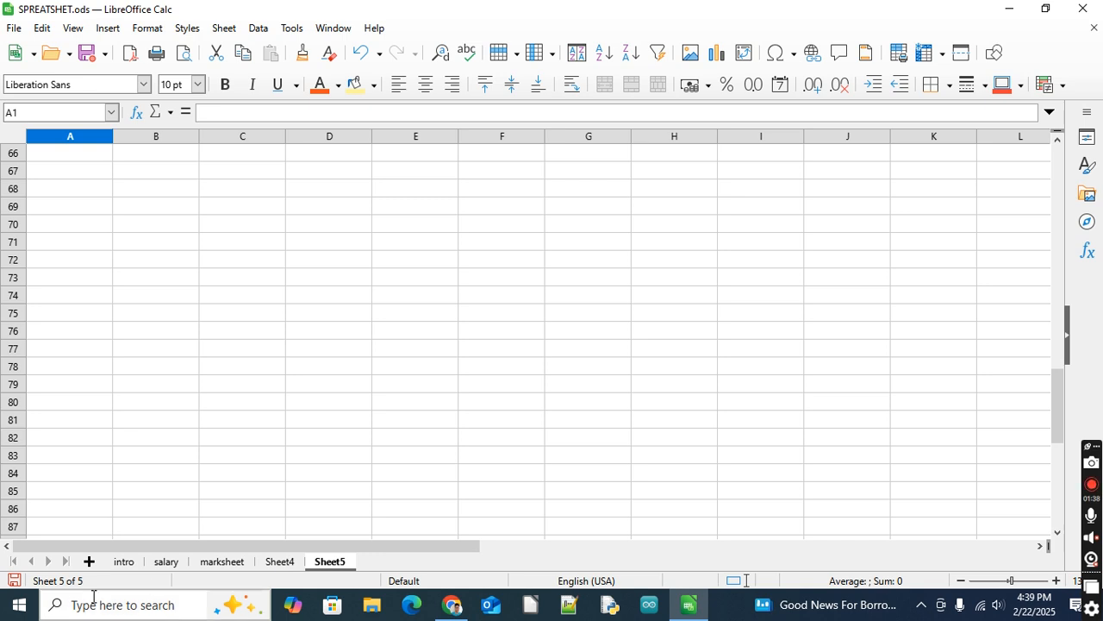
pyautogui.click(121, 563)
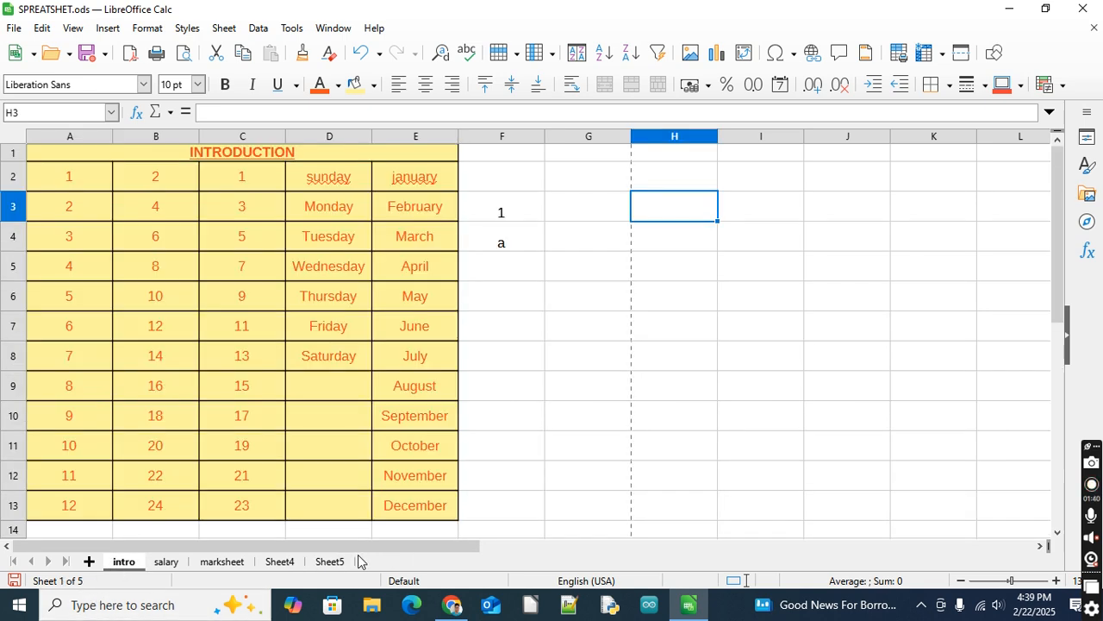
pyautogui.rightClick(329, 562)
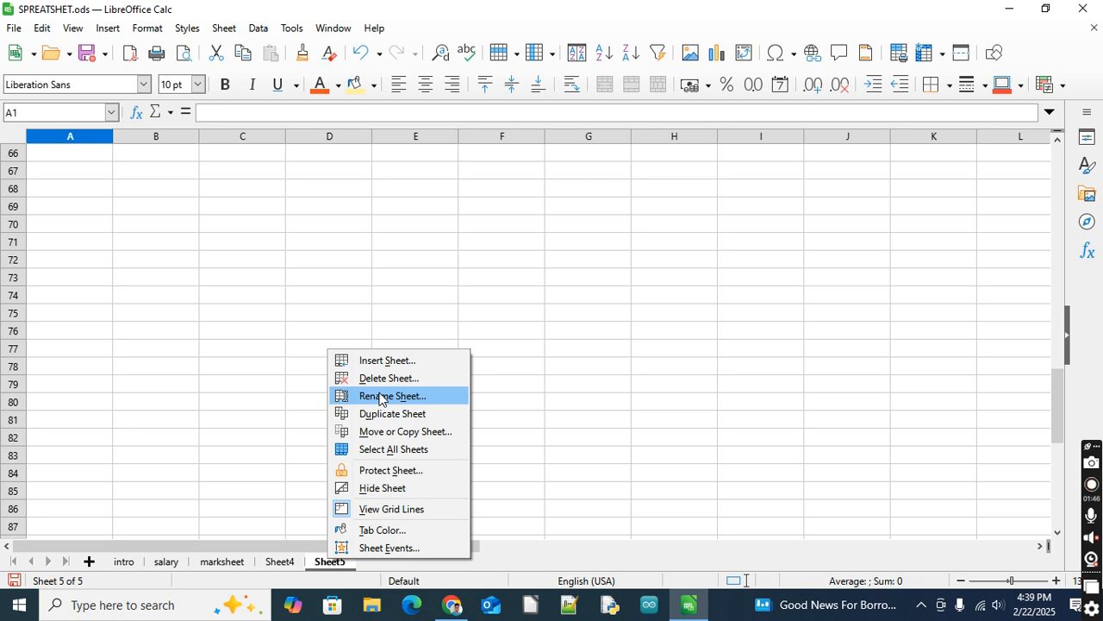
pyautogui.click(212, 408)
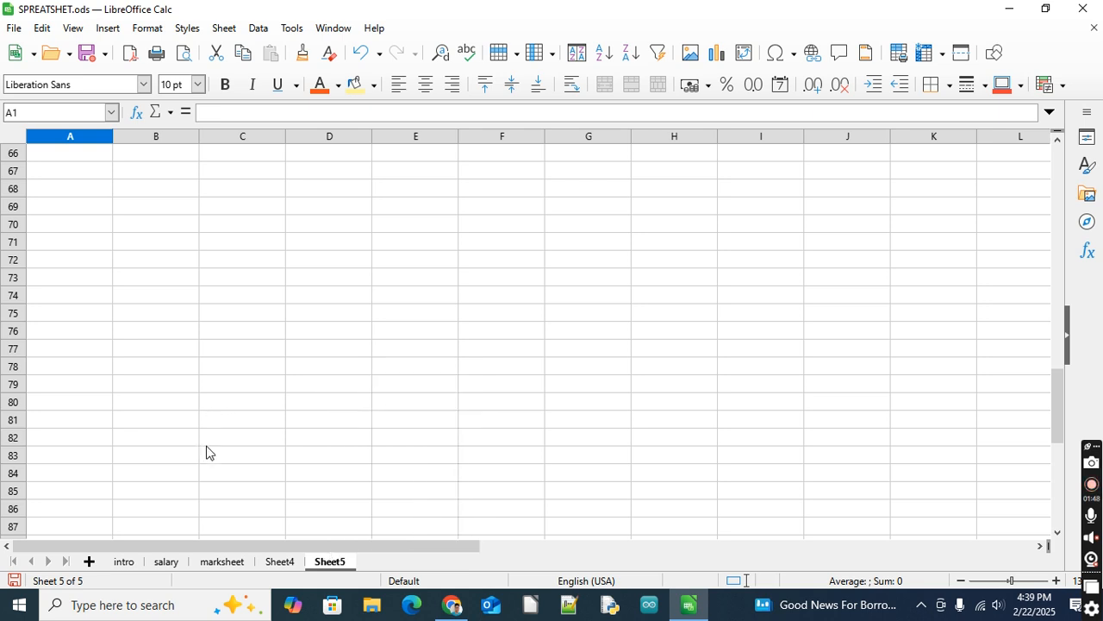
# - Duplicate the intro sheet and return to the original to compare it with the copy
pyautogui.click(135, 563)
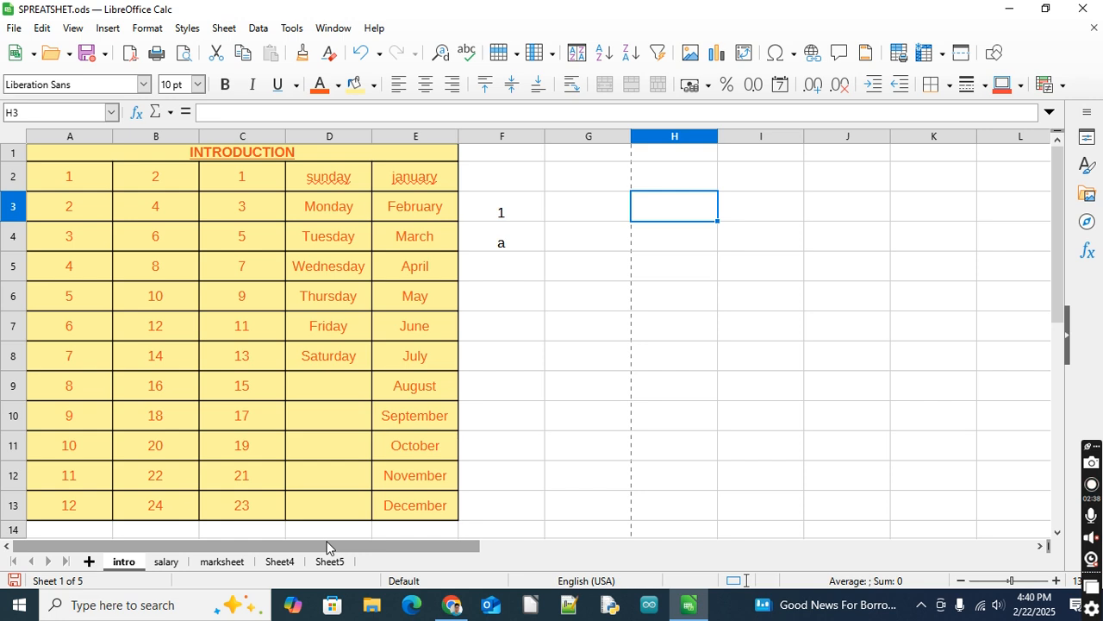
pyautogui.rightClick(120, 563)
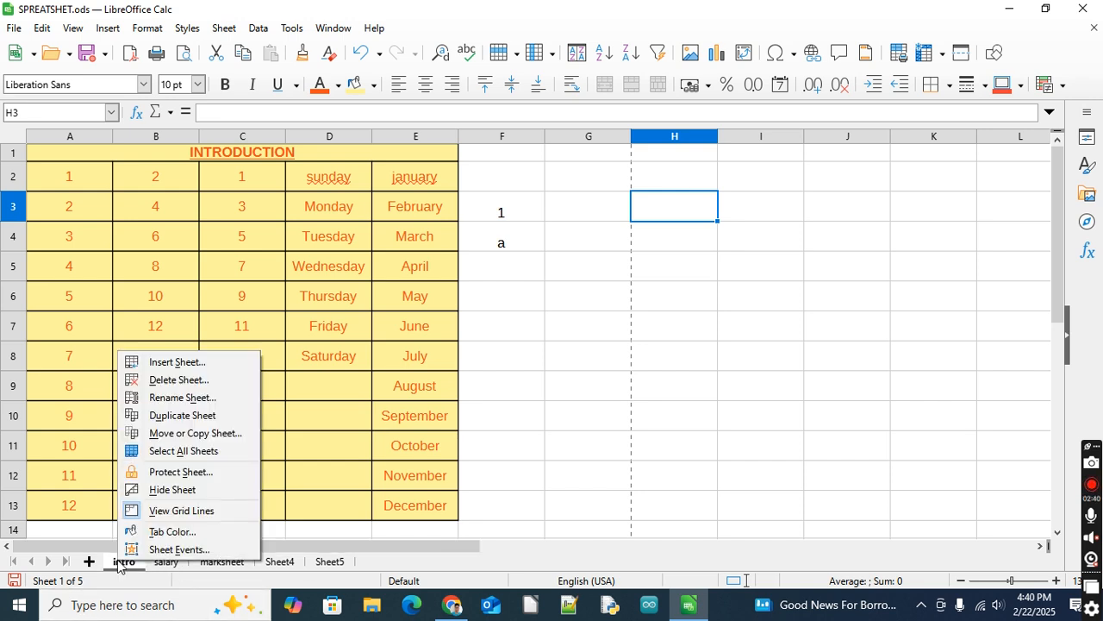
pyautogui.click(208, 416)
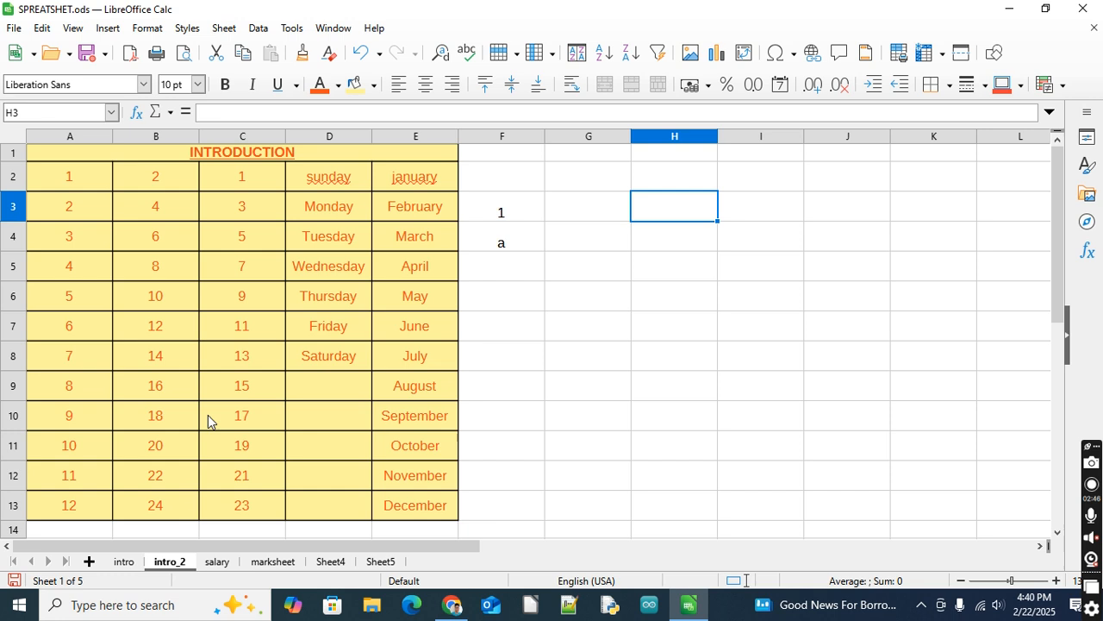
pyautogui.click(173, 564)
pyautogui.click(128, 562)
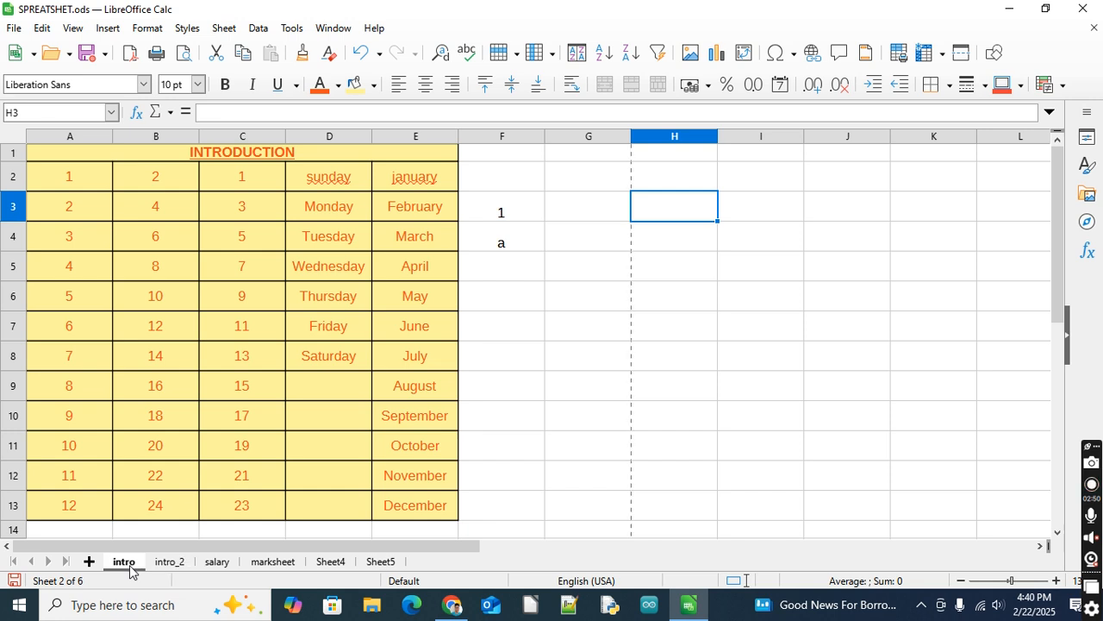
# - Delete column E with the month names from the intro_2 sheet
pyautogui.click(169, 563)
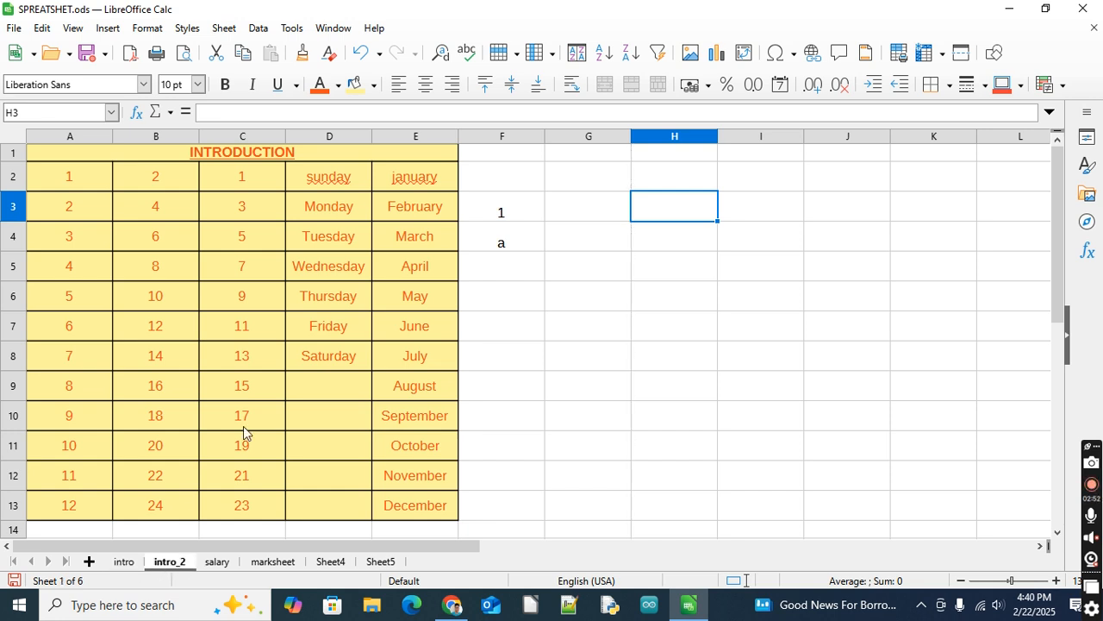
pyautogui.click(412, 138)
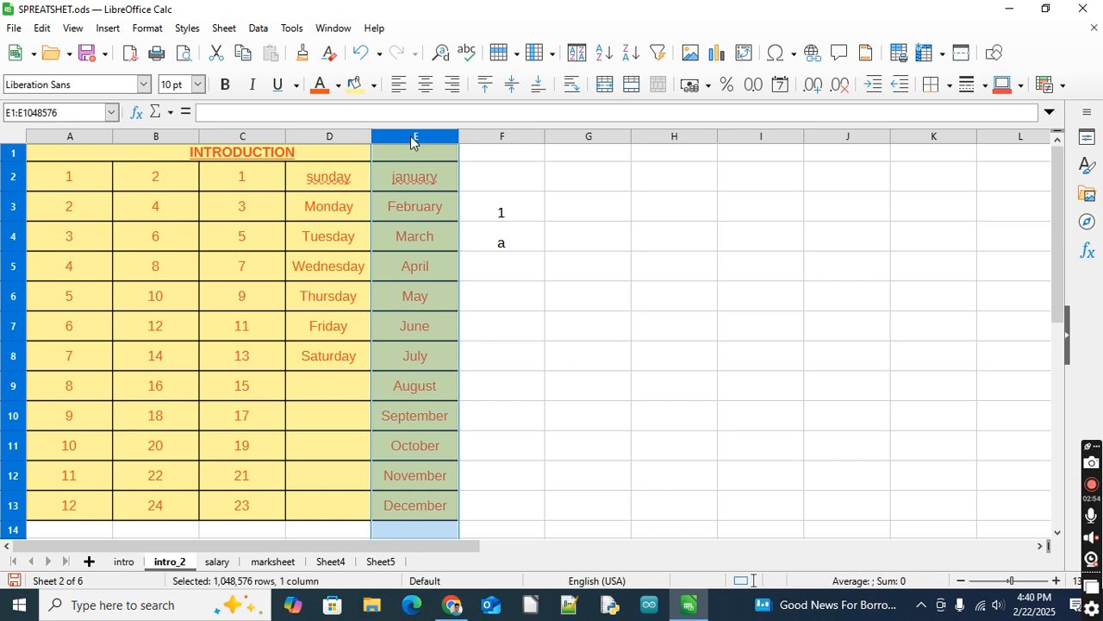
pyautogui.rightClick(414, 139)
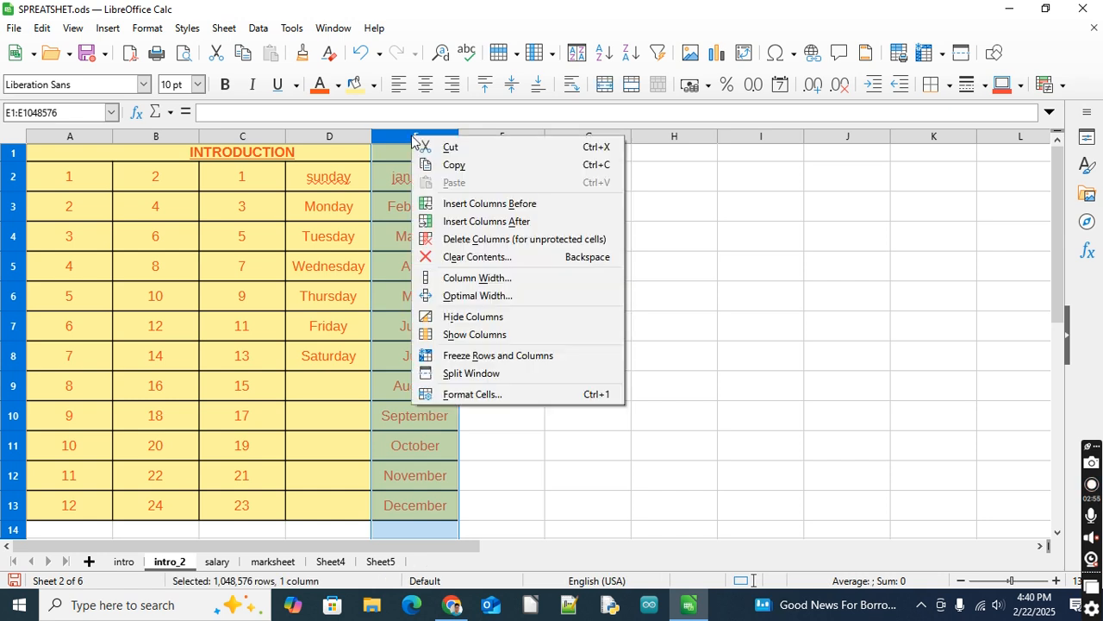
pyautogui.click(481, 241)
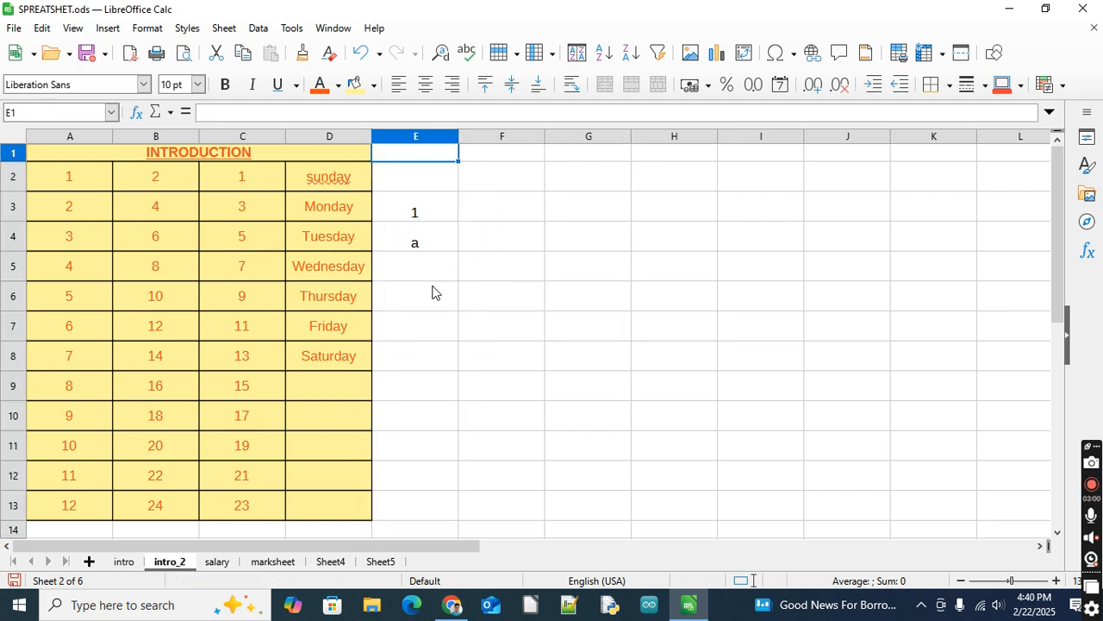
# - Hide column D with the weekday names in the intro_2 sheet and show it again
pyautogui.rightClick(332, 134)
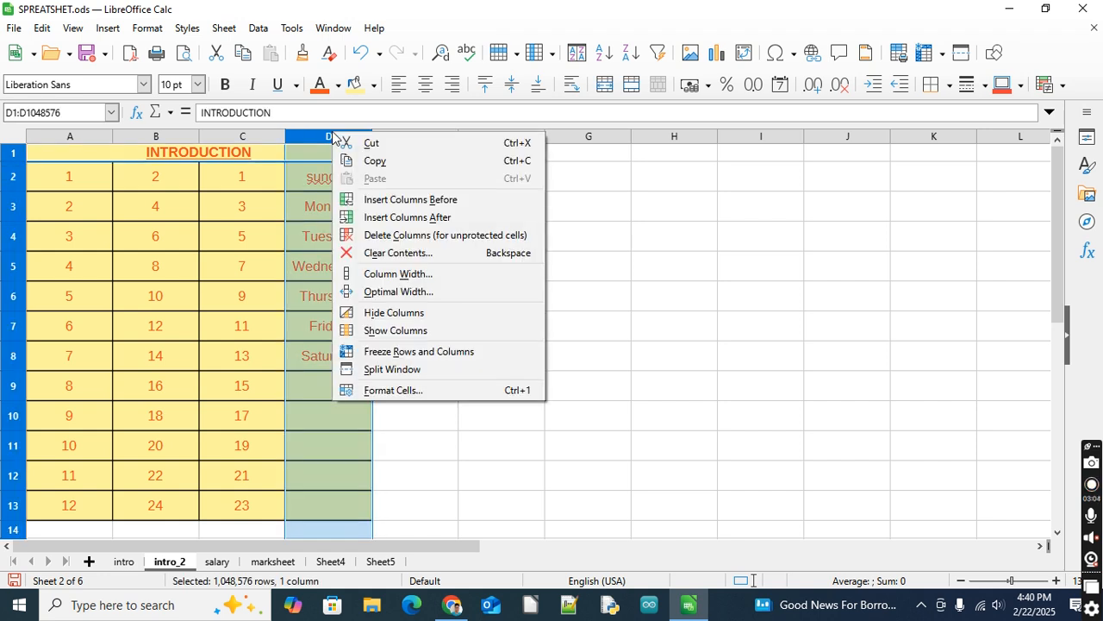
pyautogui.click(379, 312)
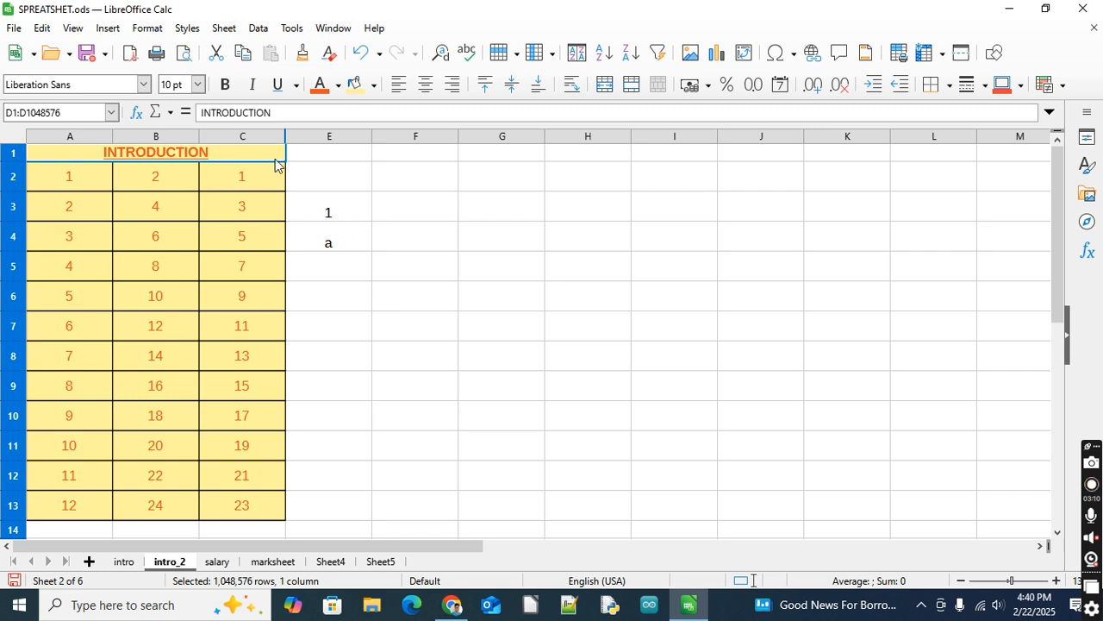
pyautogui.rightClick(287, 134)
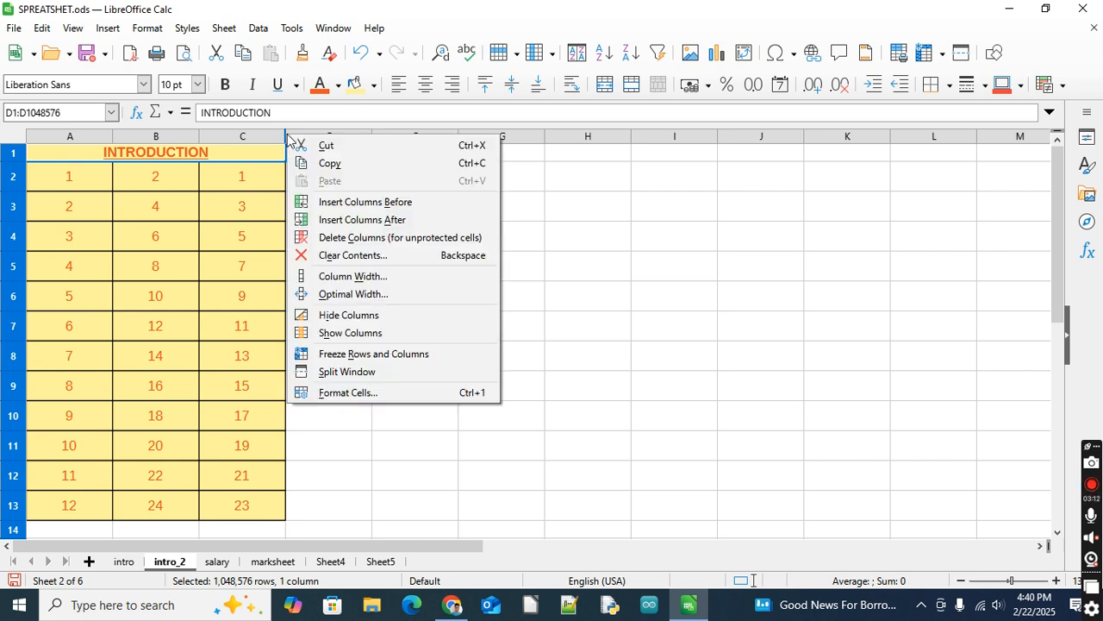
pyautogui.click(345, 333)
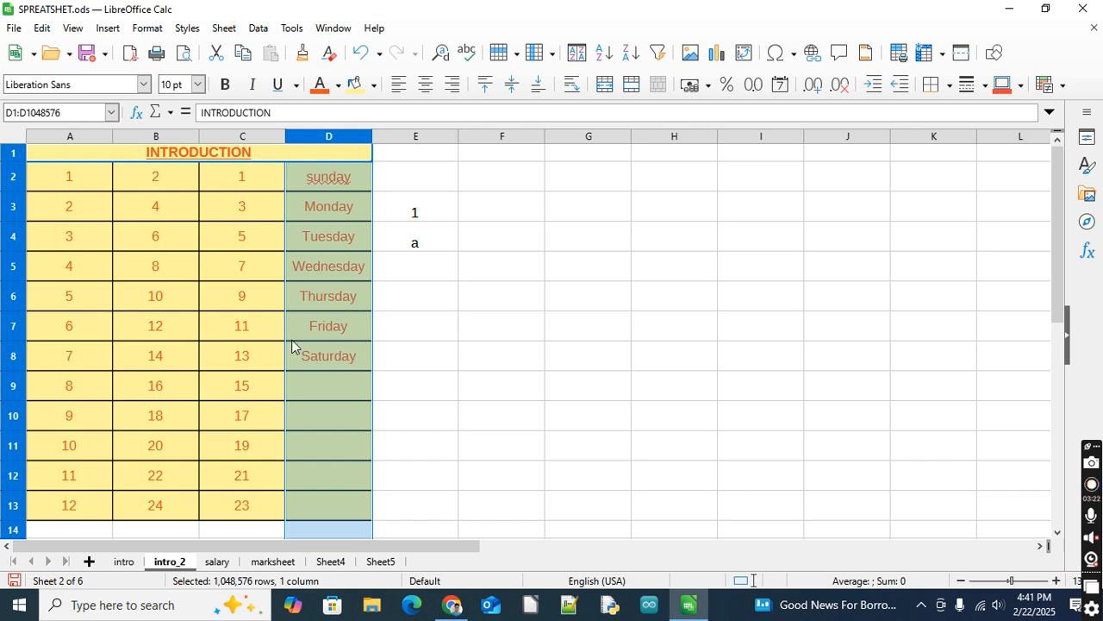
pyautogui.rightClick(345, 142)
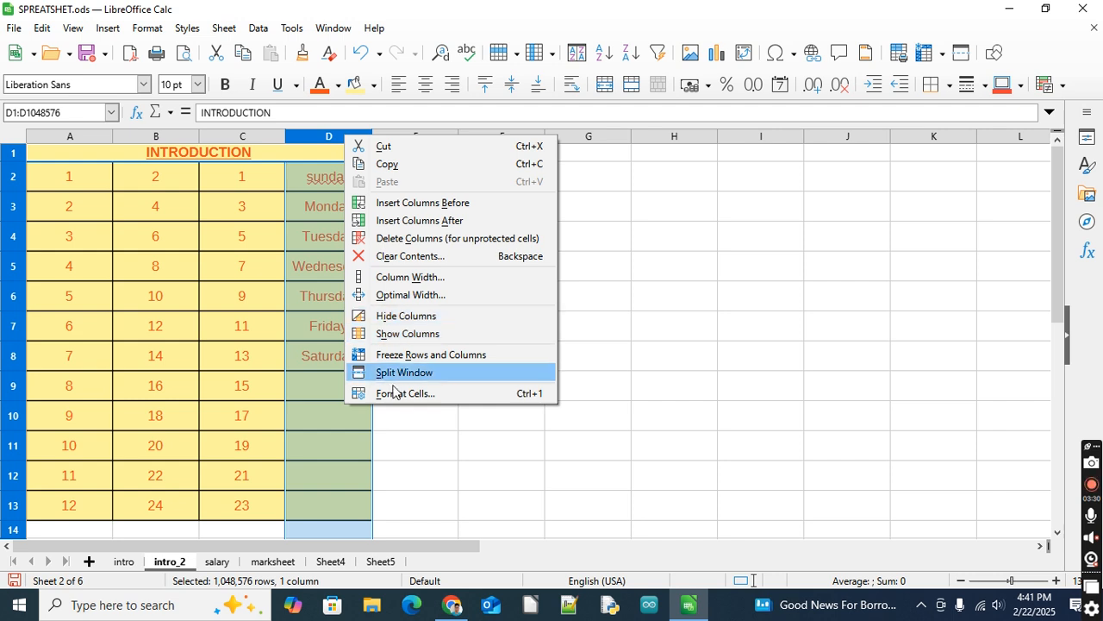
pyautogui.click(479, 442)
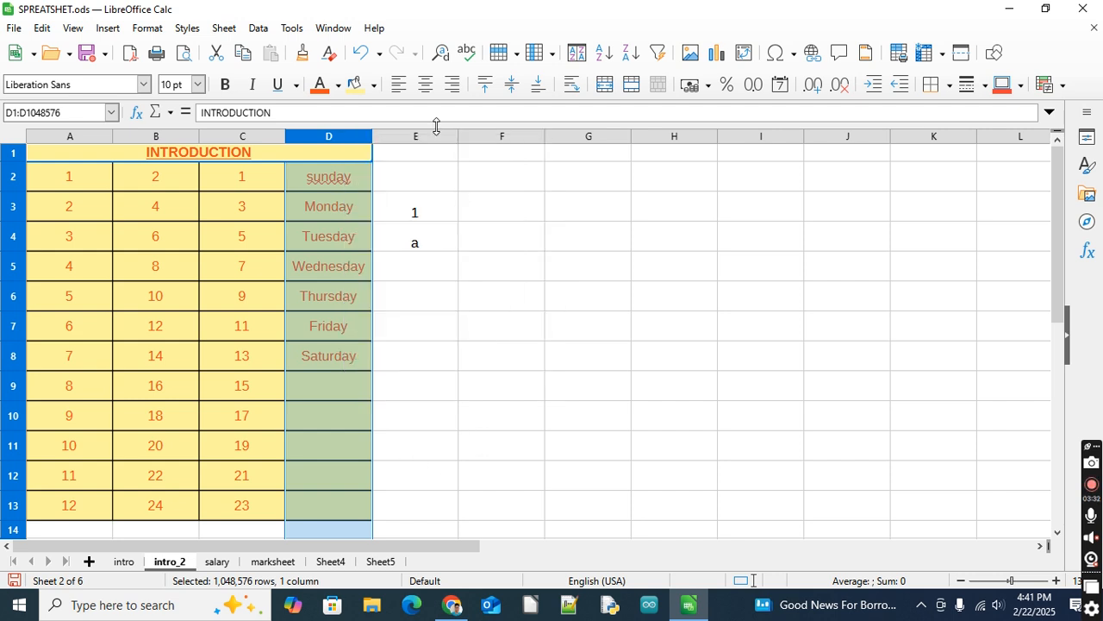
# - Enter 1 in cell E2 of intro_2 and fill the number series down to E12
pyautogui.click(418, 154)
pyautogui.moveTo(420, 177); pyautogui.dragTo(436, 423)
pyautogui.click(434, 181)
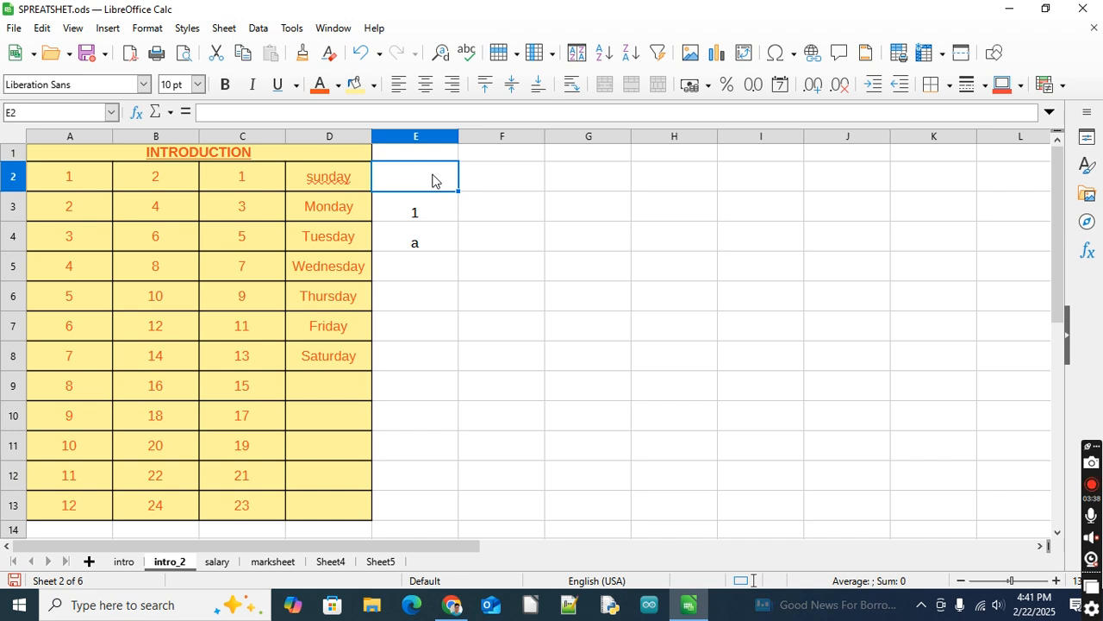
pyautogui.write('1')
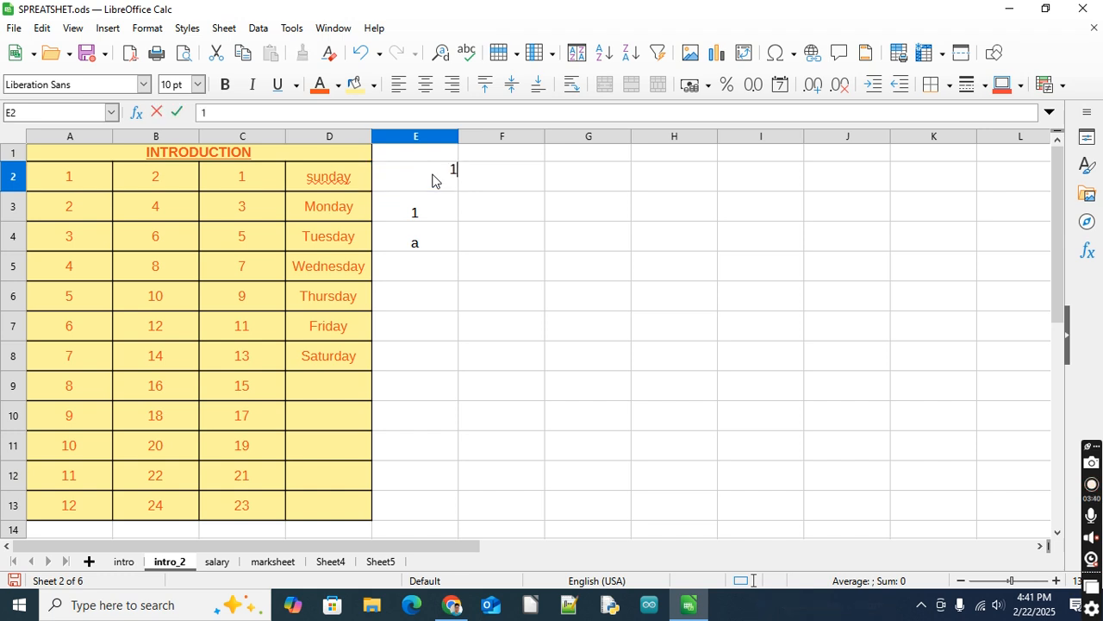
pyautogui.press('Return')
pyautogui.click(432, 179)
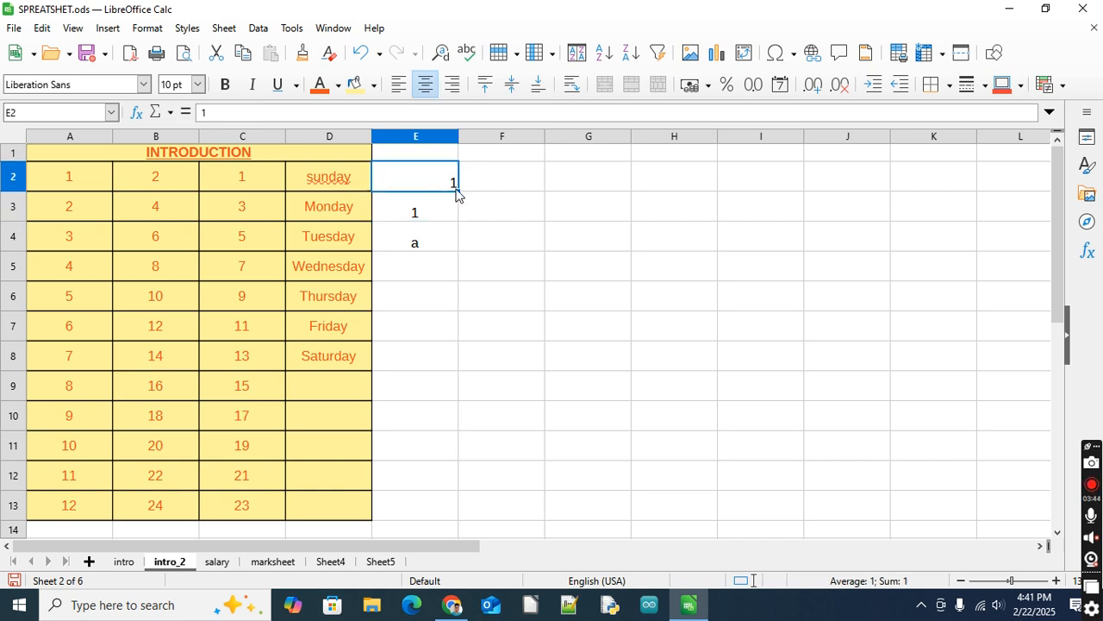
pyautogui.moveTo(458, 191); pyautogui.dragTo(450, 493)
pyautogui.click(669, 252)
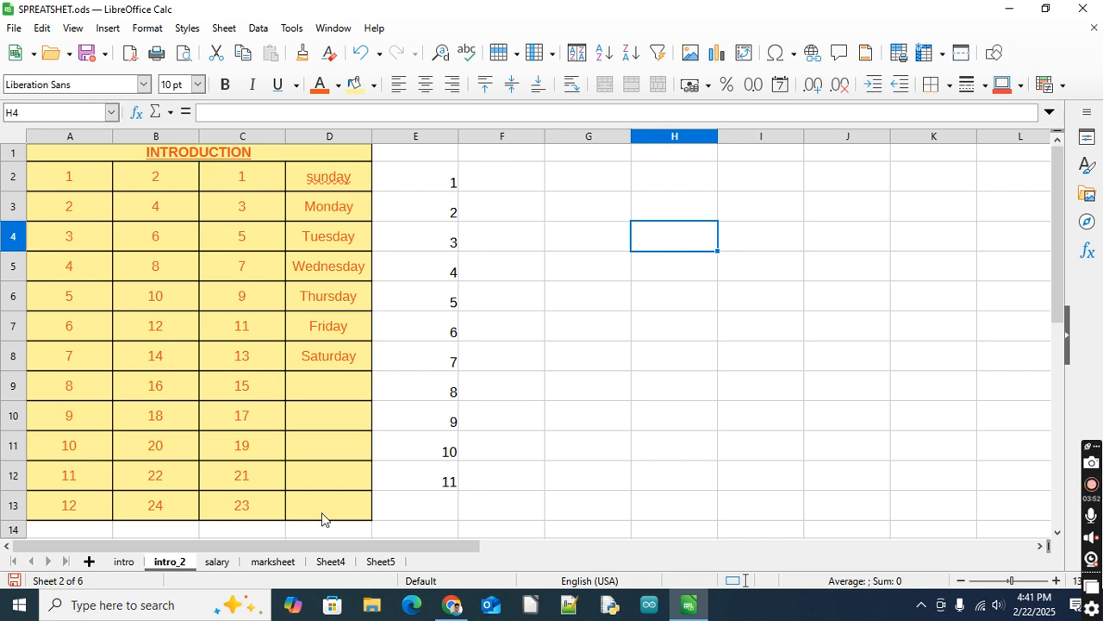
# - Compare intro with intro_2, and copy the intro sheet within the current document, placing the copy before intro
pyautogui.click(124, 561)
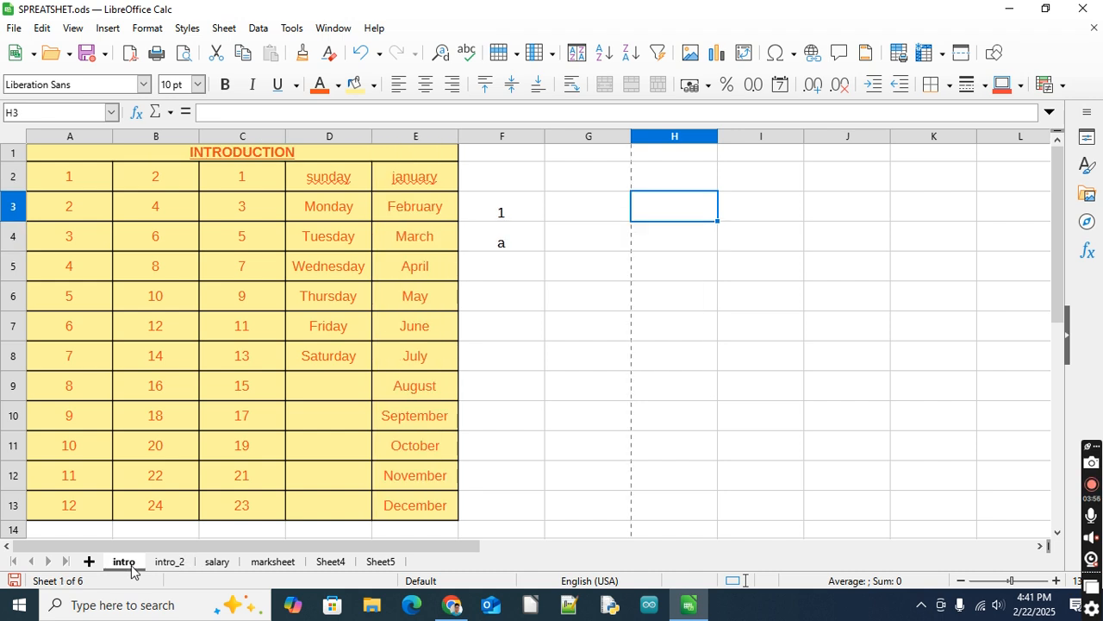
pyautogui.click(173, 562)
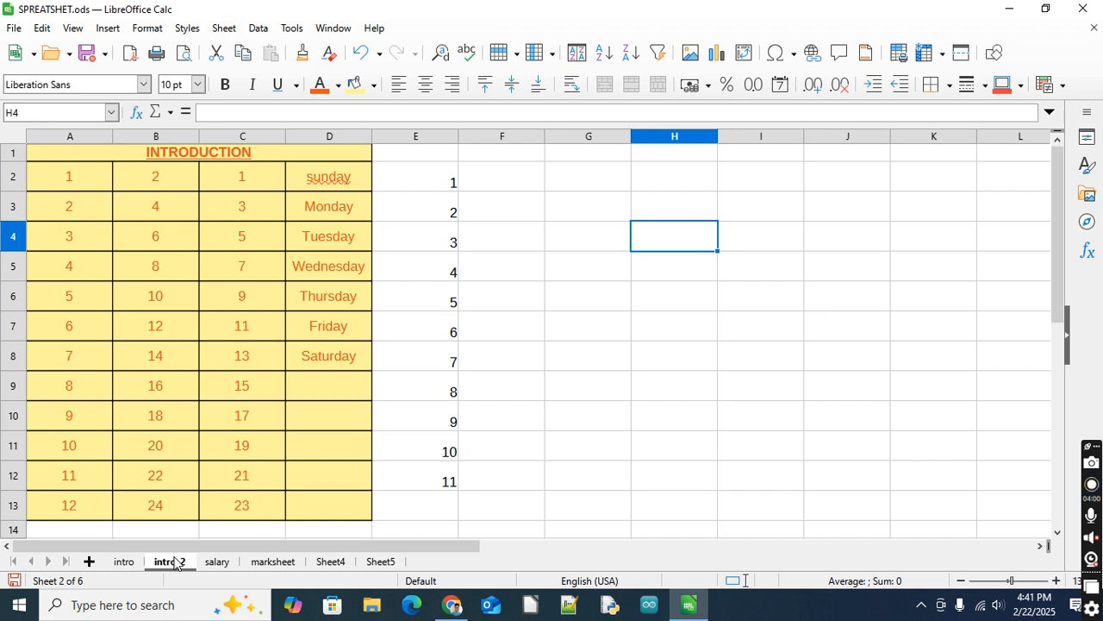
pyautogui.click(123, 562)
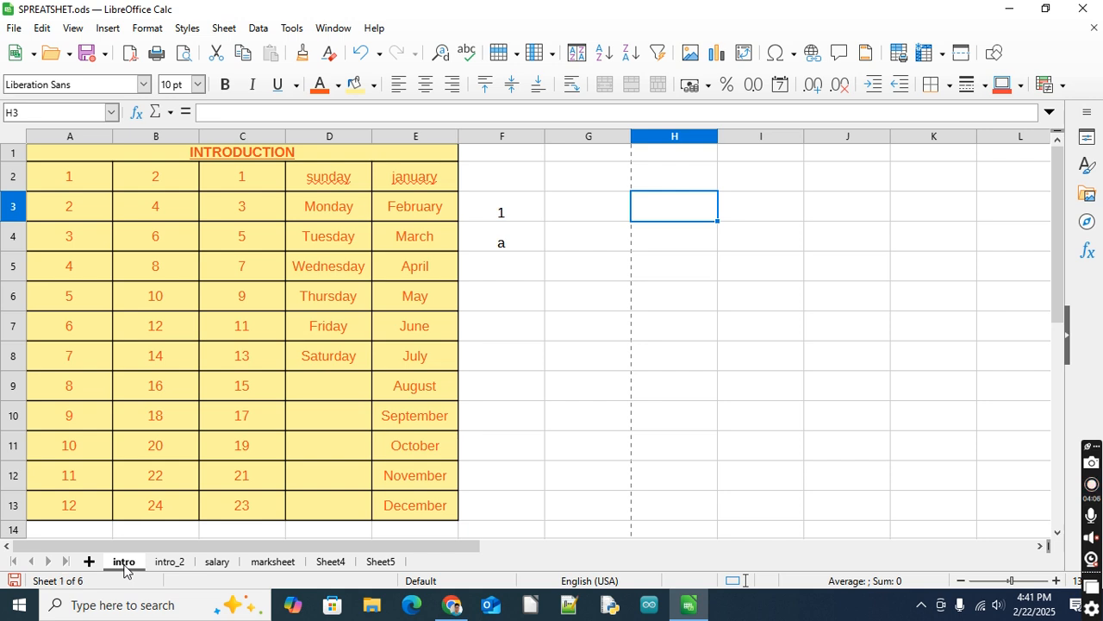
pyautogui.rightClick(123, 564)
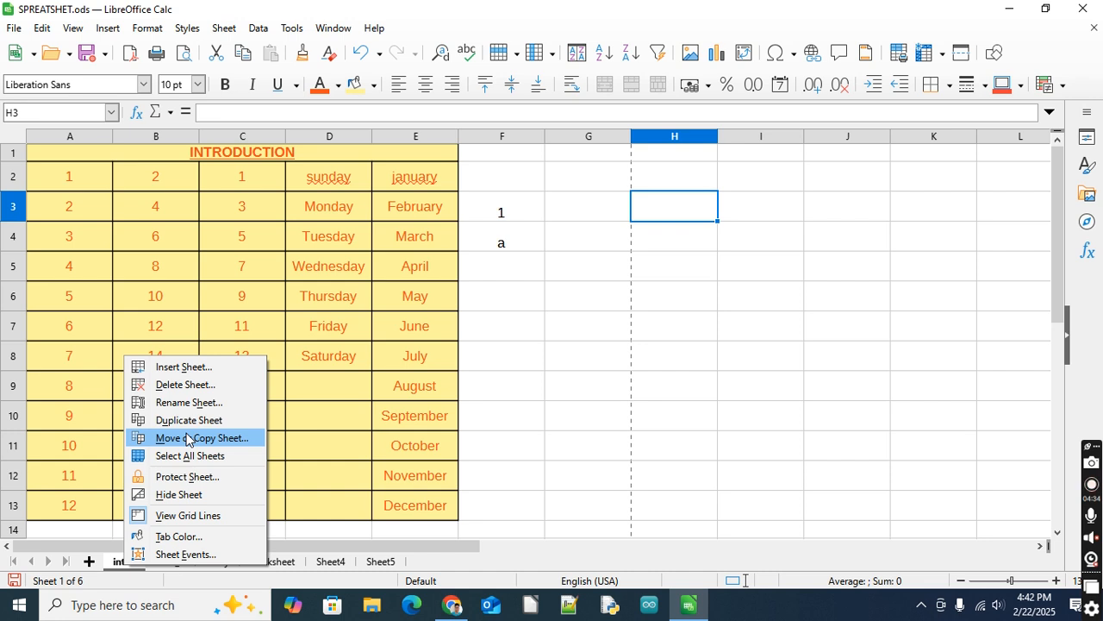
pyautogui.click(188, 440)
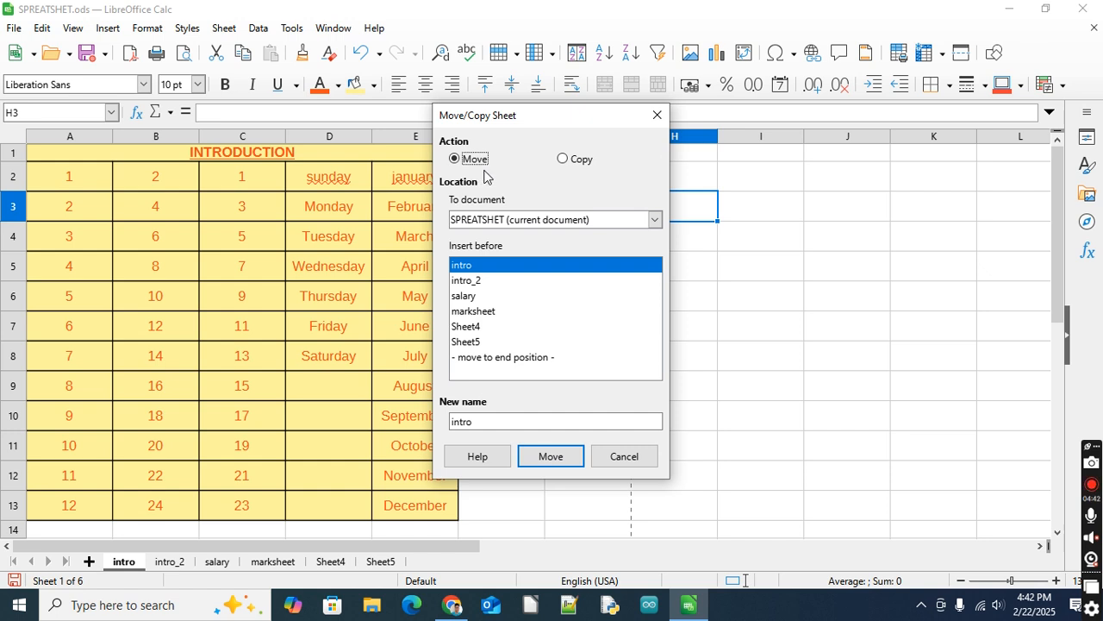
pyautogui.click(563, 160)
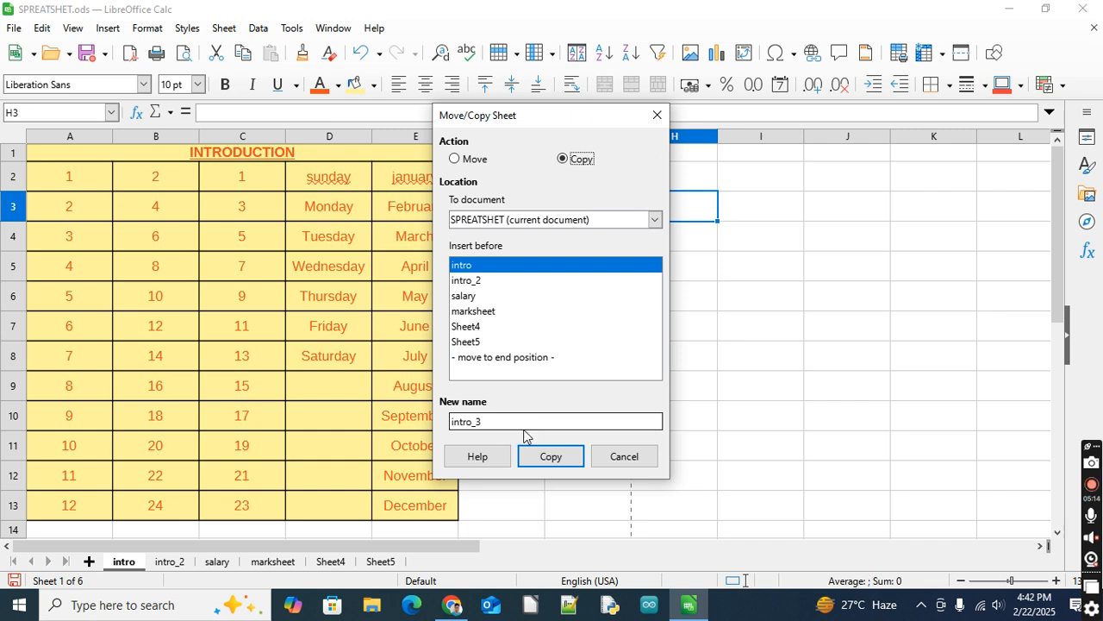
pyautogui.click(537, 457)
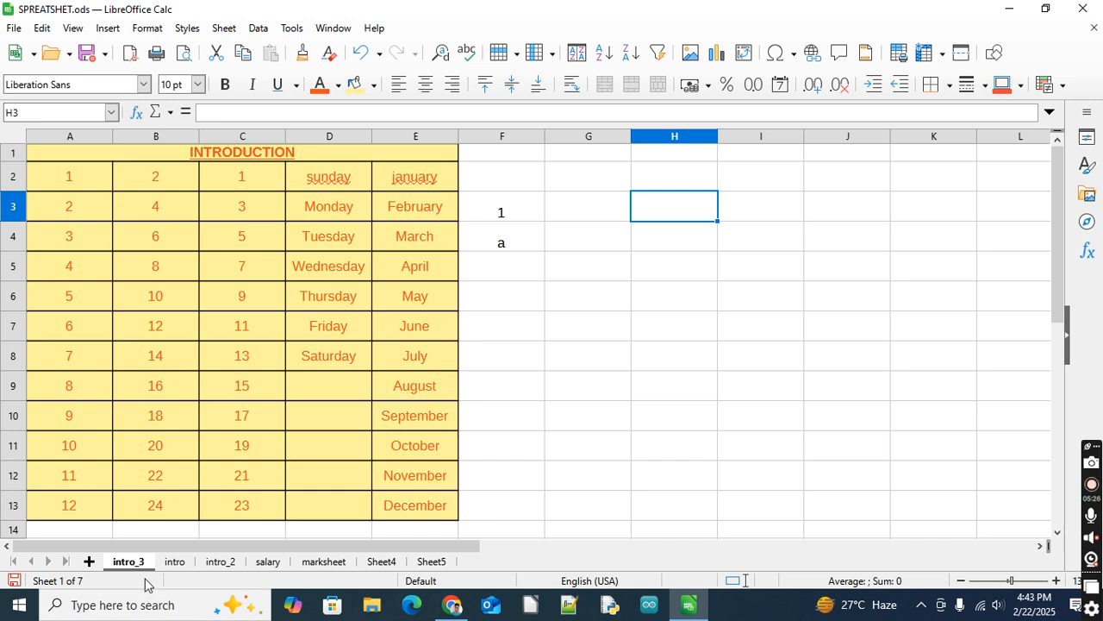
# - Look through the sheets from intro_2 to Sheet5, and move the intro_2 sheet to a new document
pyautogui.click(230, 565)
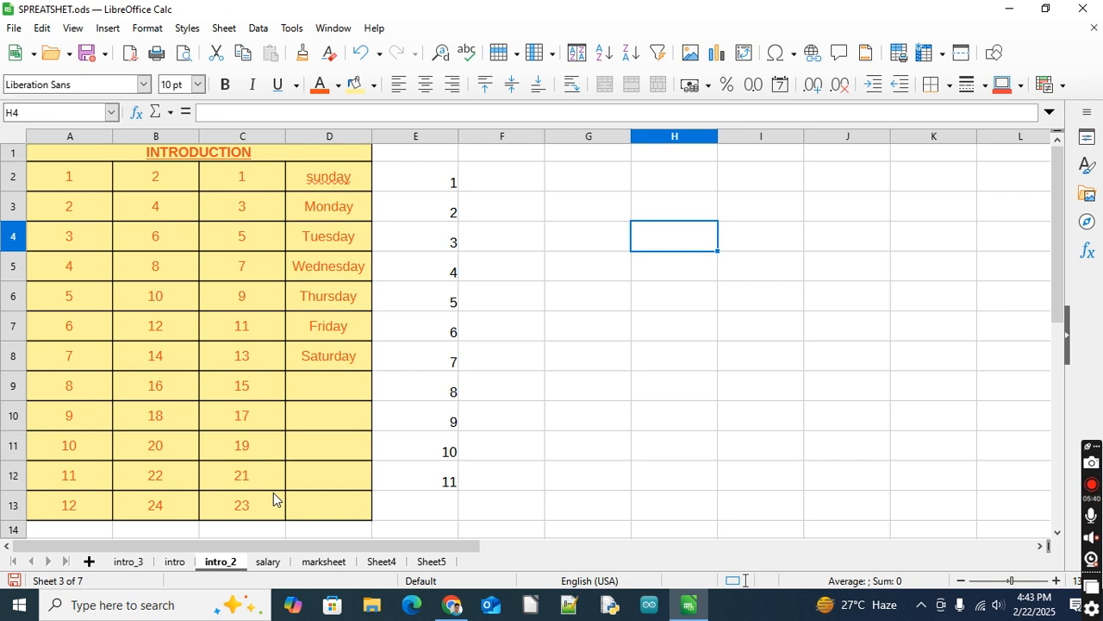
pyautogui.click(264, 562)
pyautogui.click(316, 562)
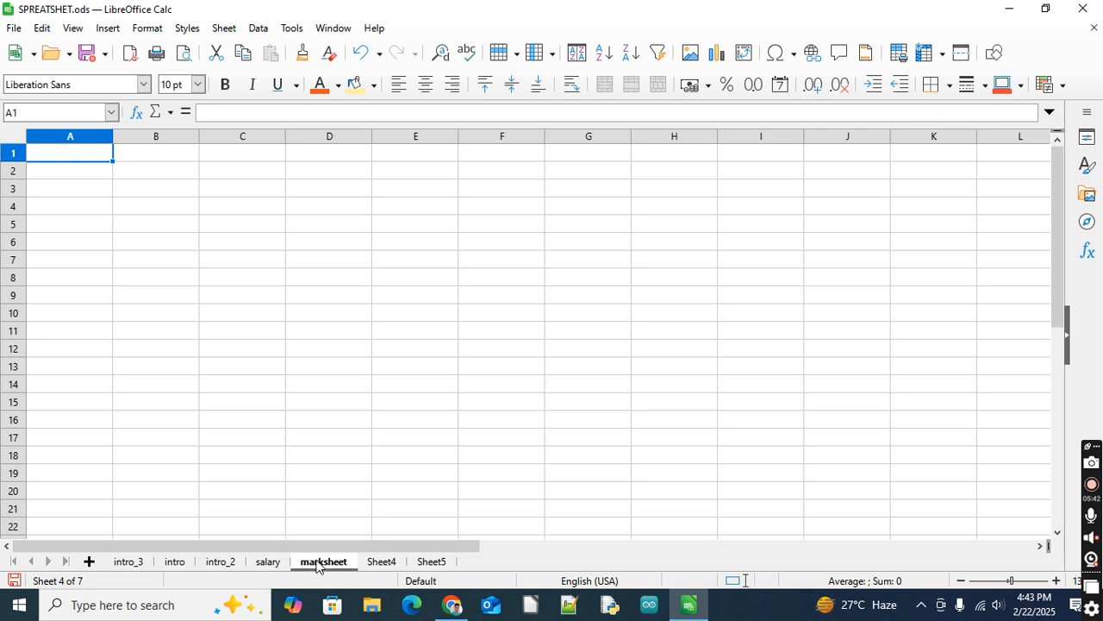
pyautogui.click(385, 563)
pyautogui.click(433, 563)
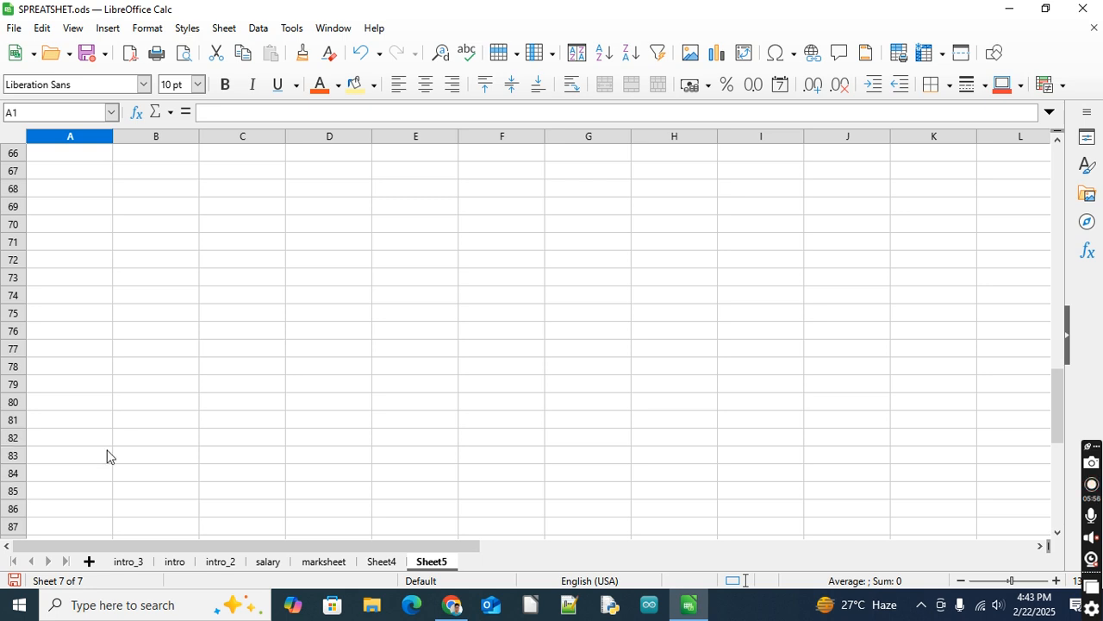
pyautogui.click(219, 562)
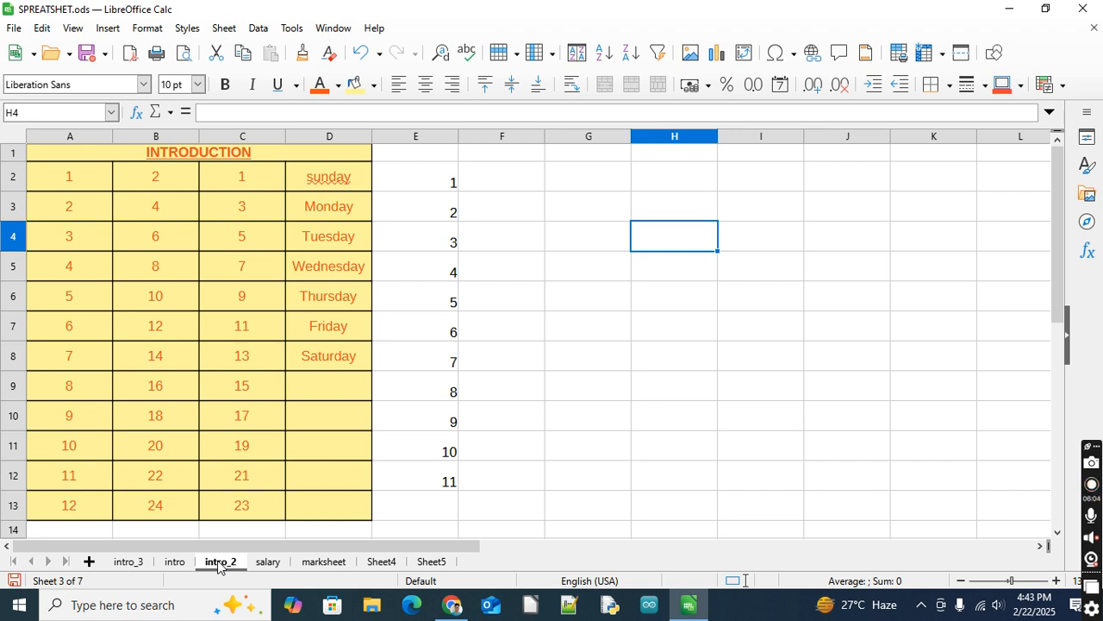
pyautogui.rightClick(219, 564)
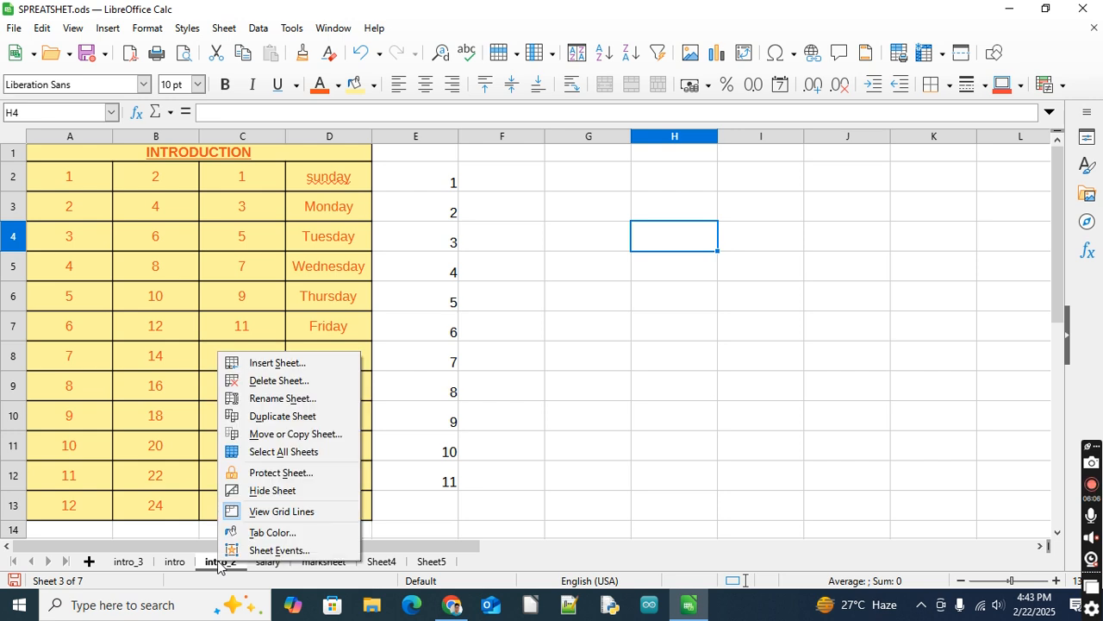
pyautogui.click(277, 434)
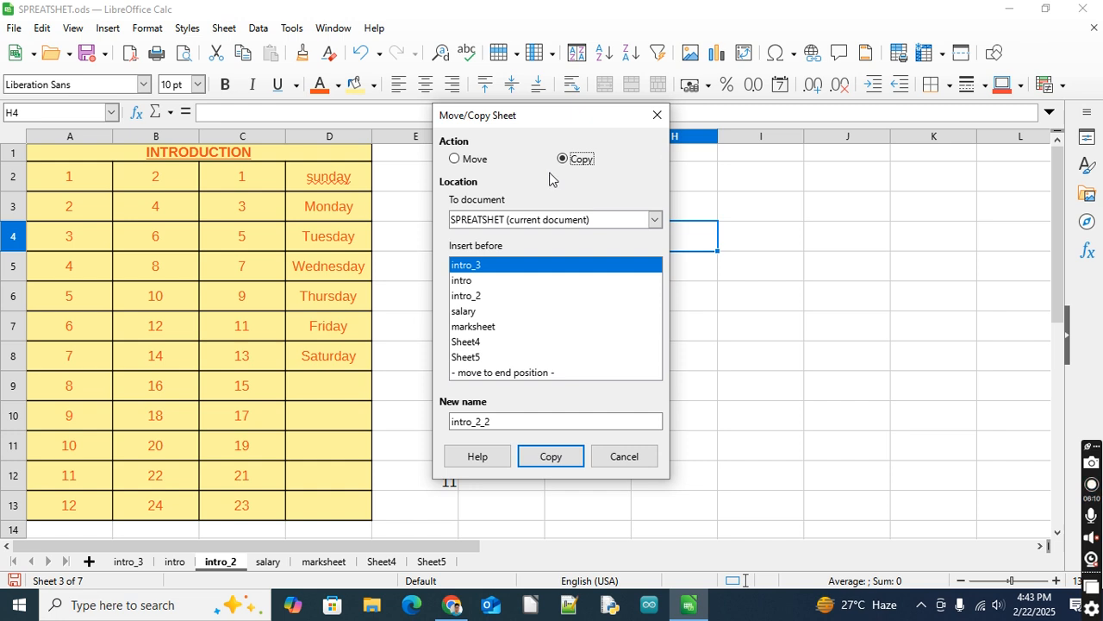
pyautogui.click(455, 160)
pyautogui.click(654, 220)
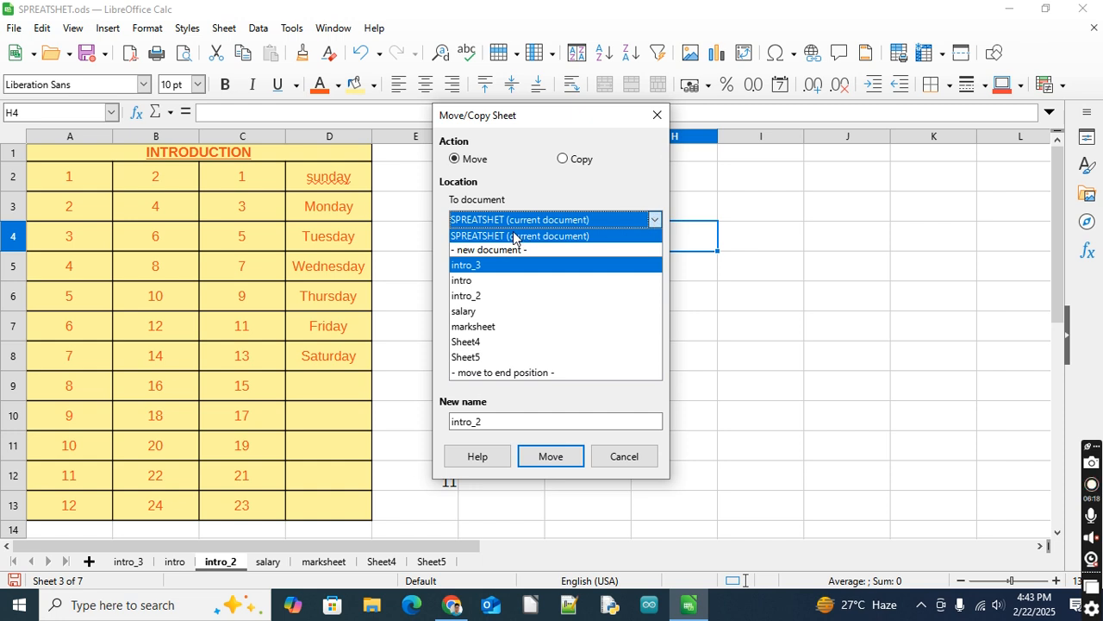
pyautogui.click(506, 250)
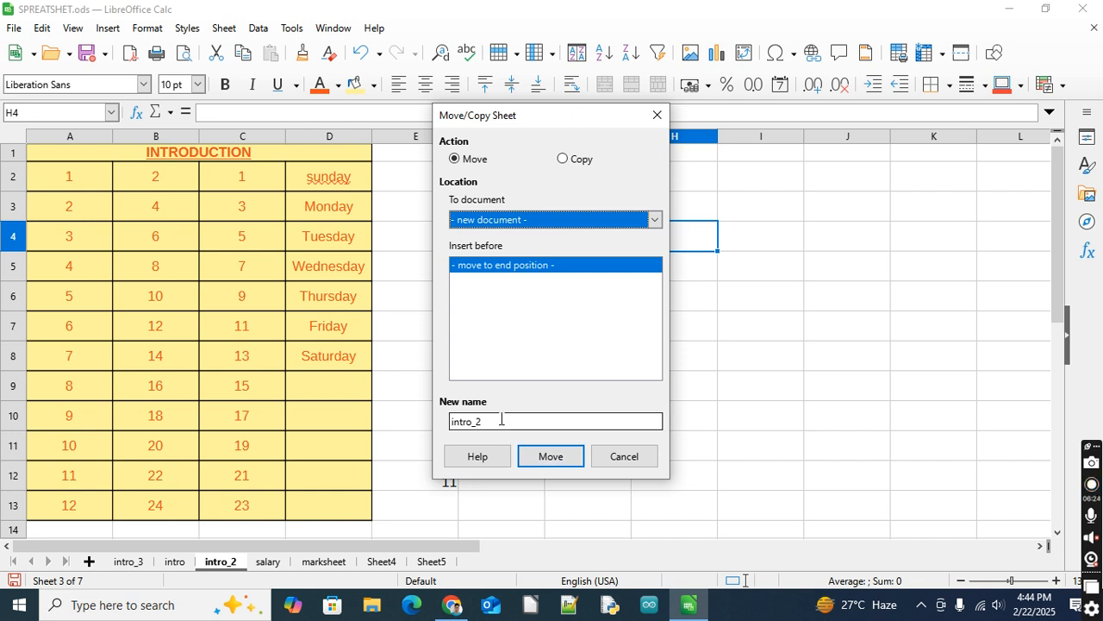
pyautogui.click(542, 458)
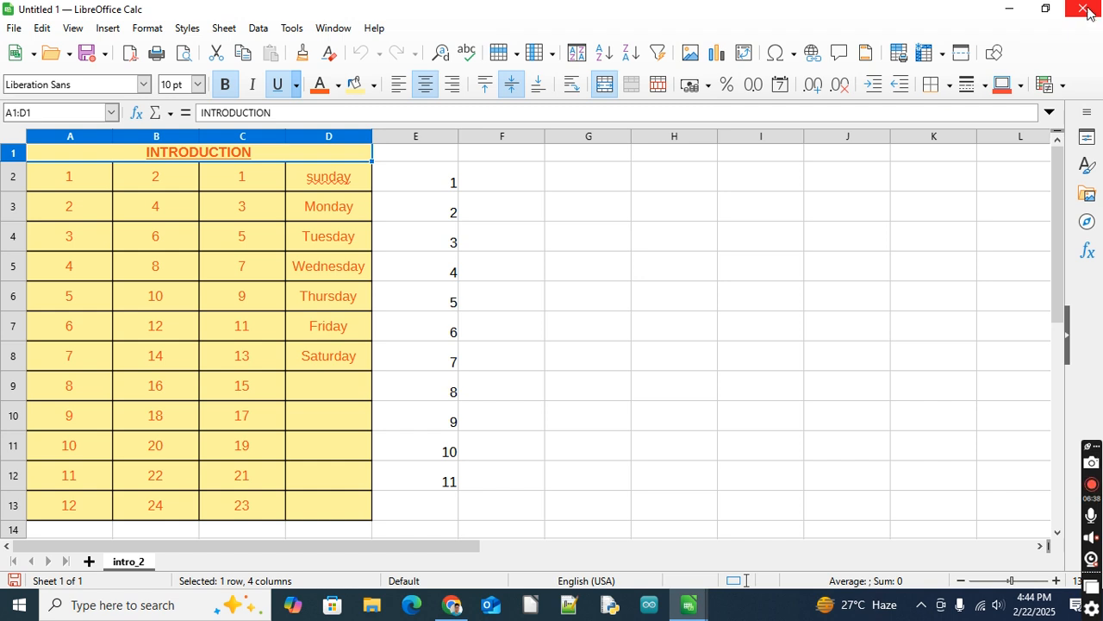
# - Close the new document containing intro_2 without saving it
pyautogui.click(731, 211)
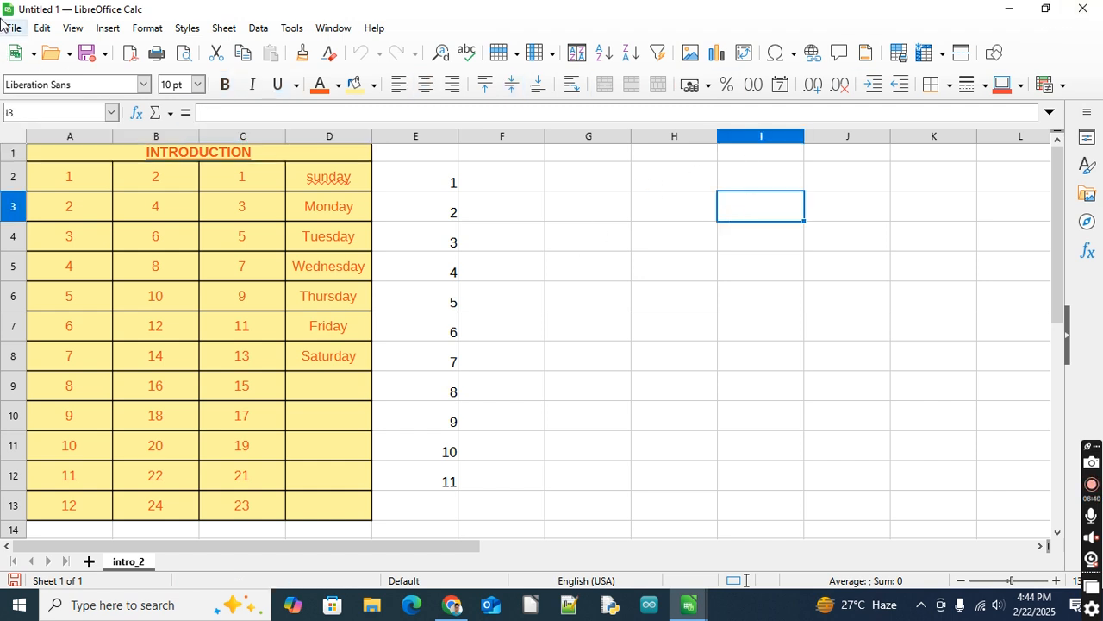
pyautogui.click(581, 267)
pyautogui.click(652, 266)
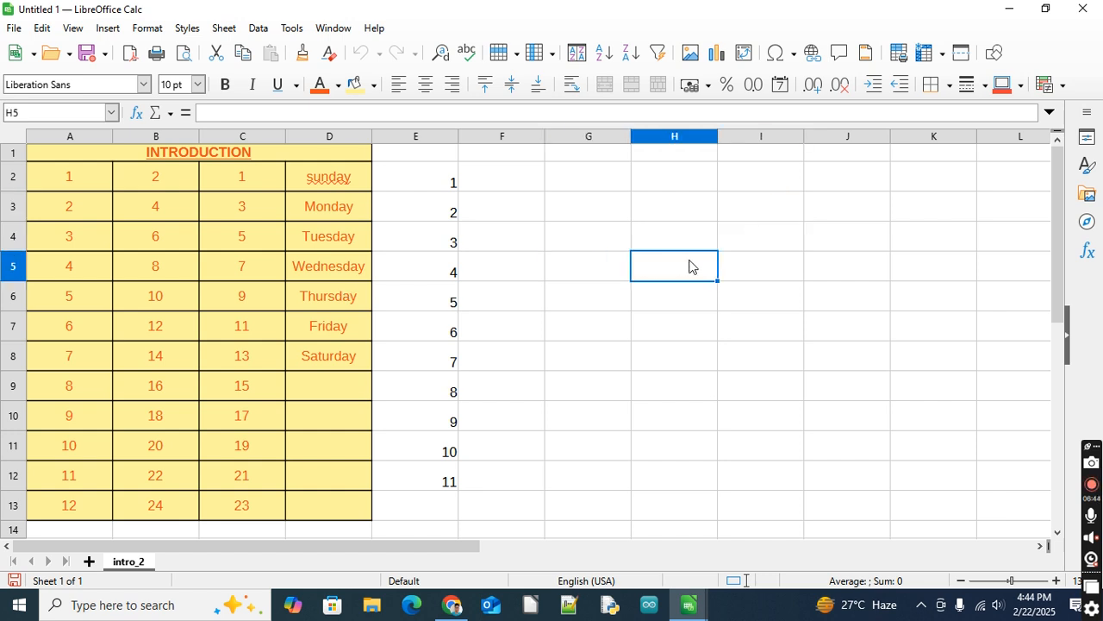
pyautogui.click(730, 268)
pyautogui.click(1083, 8)
pyautogui.click(594, 328)
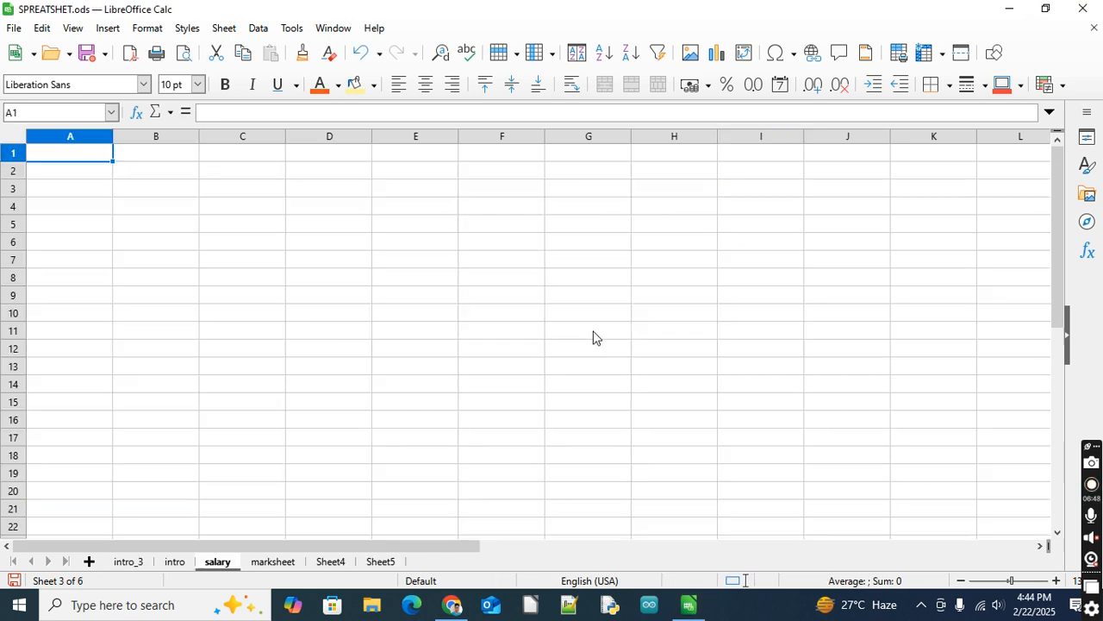
# - Select all sheets of the document starting from intro_3, and return to the single intro sheet
pyautogui.click(126, 561)
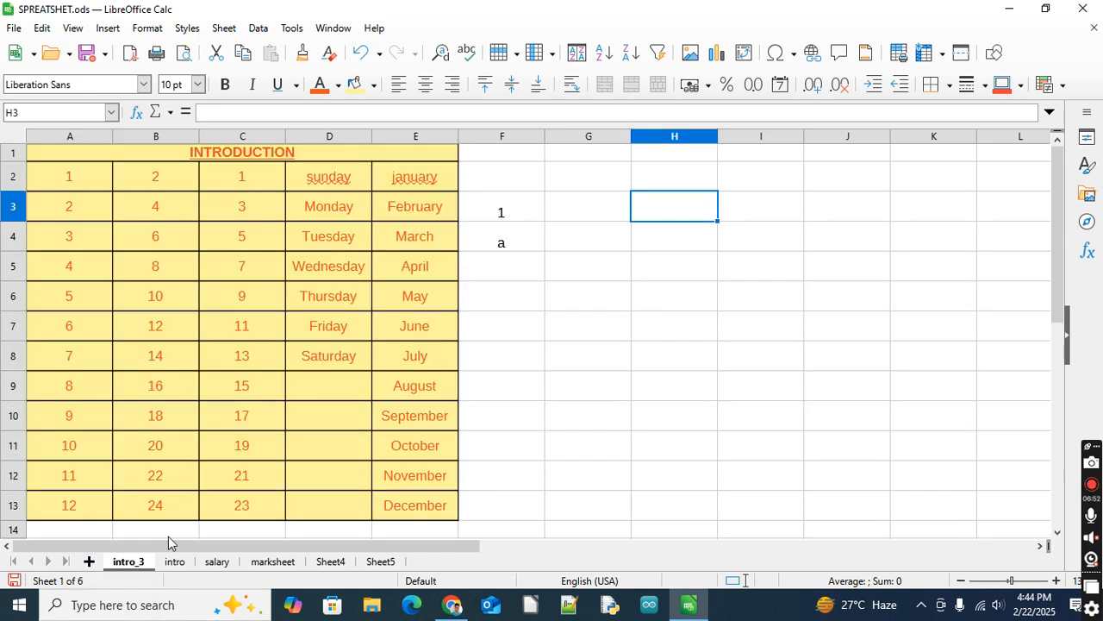
pyautogui.rightClick(135, 570)
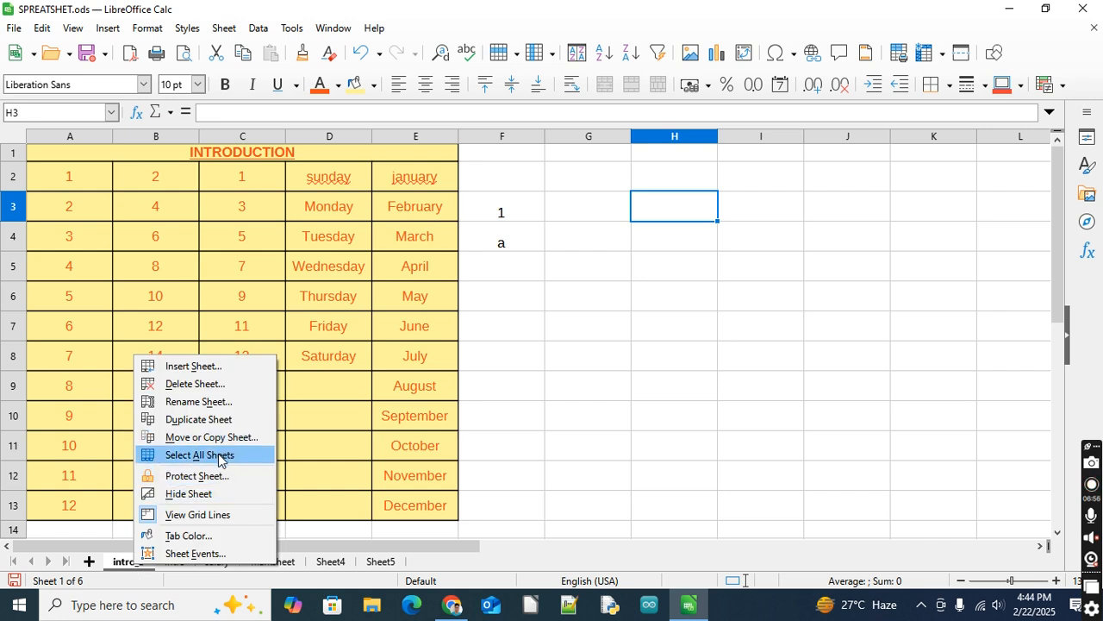
pyautogui.click(218, 454)
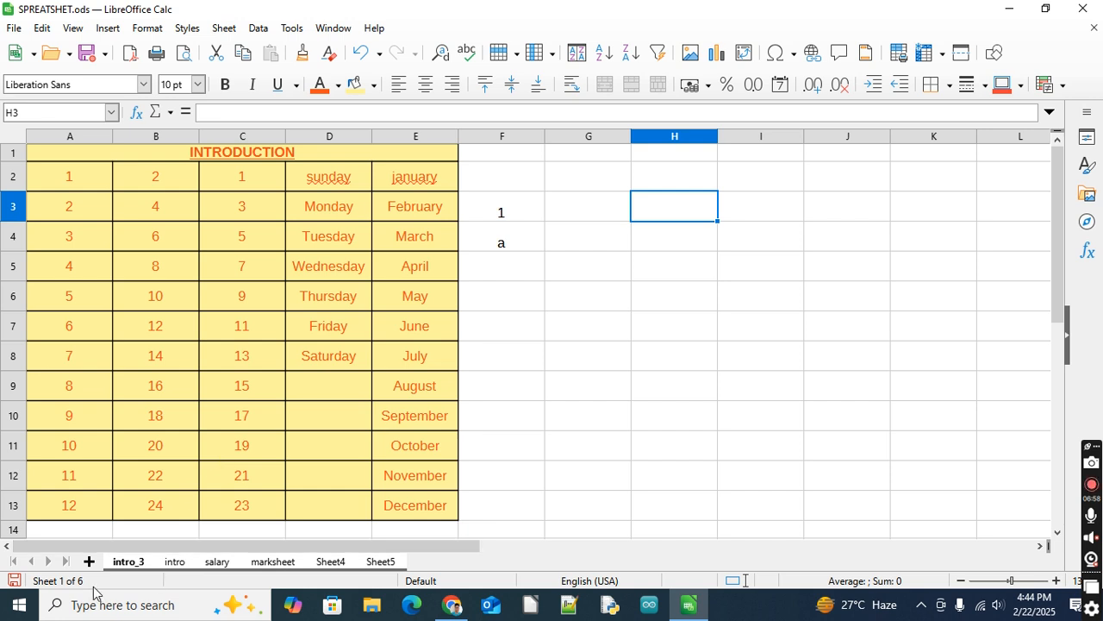
pyautogui.click(171, 561)
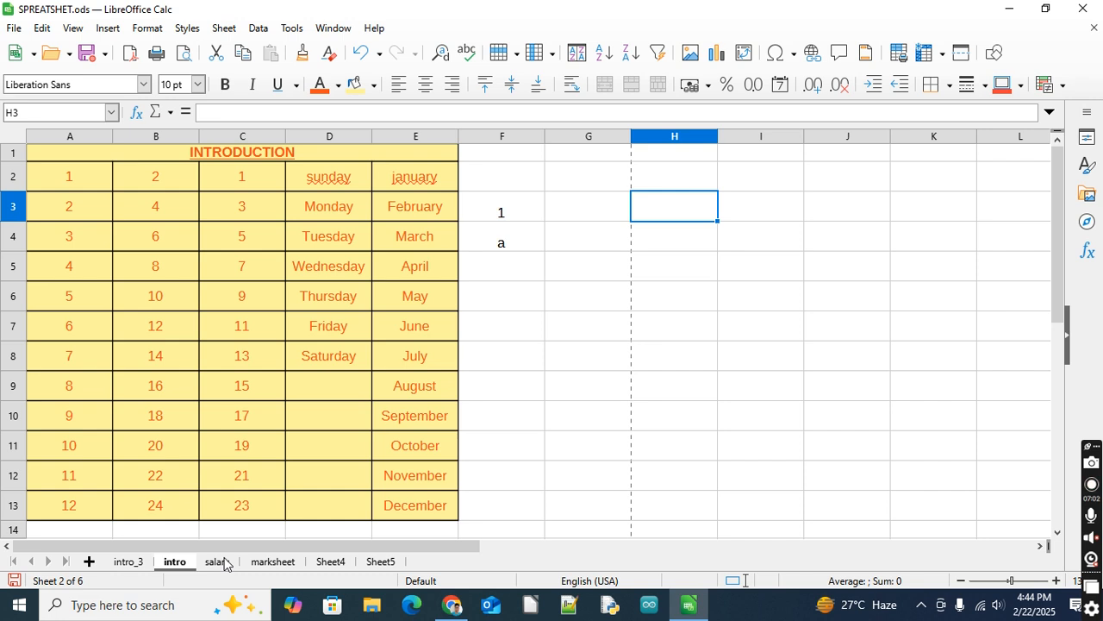
# - Protect the intro_3 sheet, entering and confirming a protection password and keeping the default user permissions
pyautogui.click(122, 565)
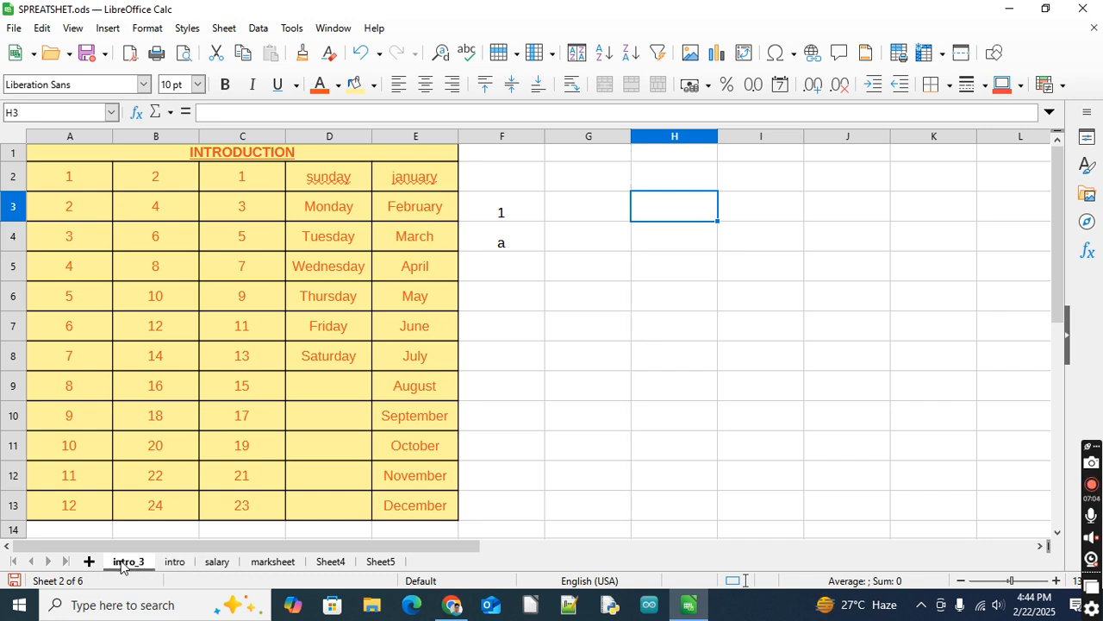
pyautogui.rightClick(121, 564)
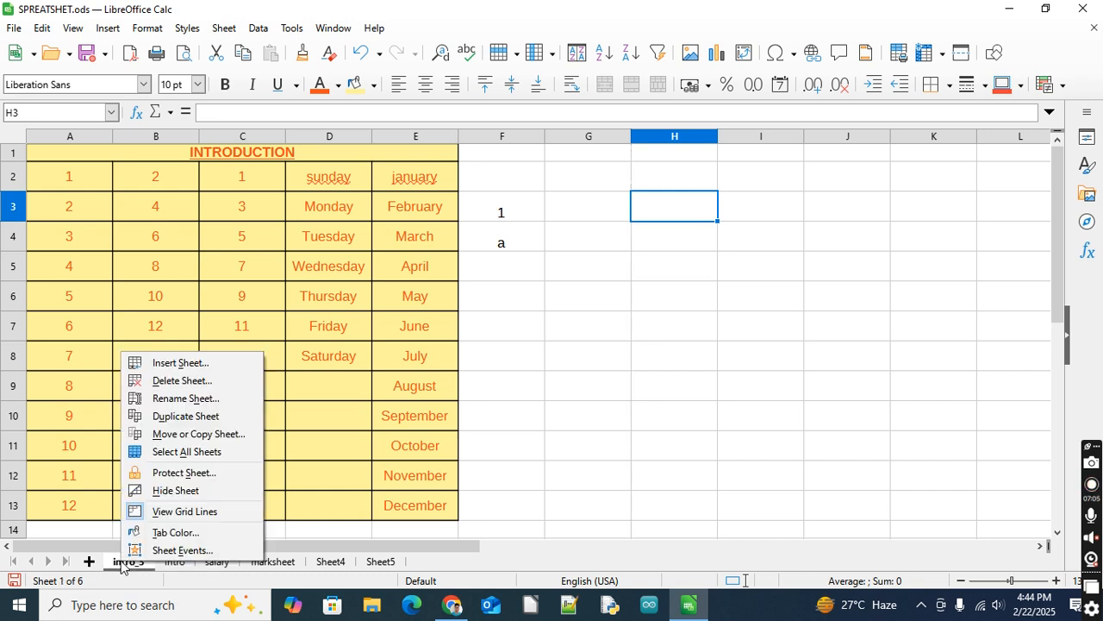
pyautogui.click(164, 473)
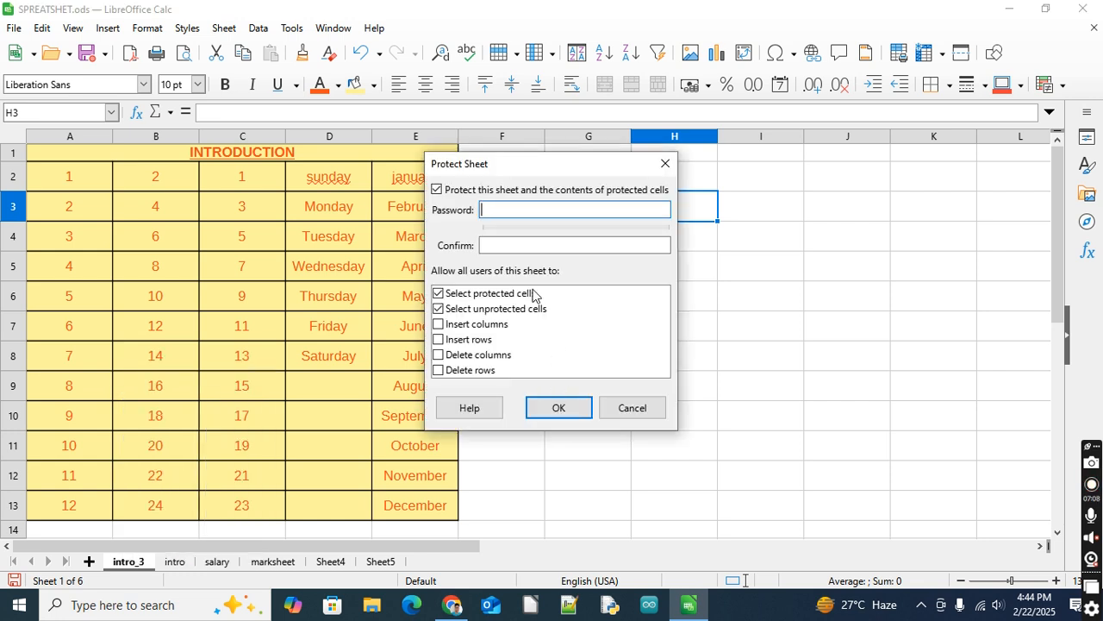
pyautogui.write('1')
pyautogui.click(499, 242)
pyautogui.write('1')
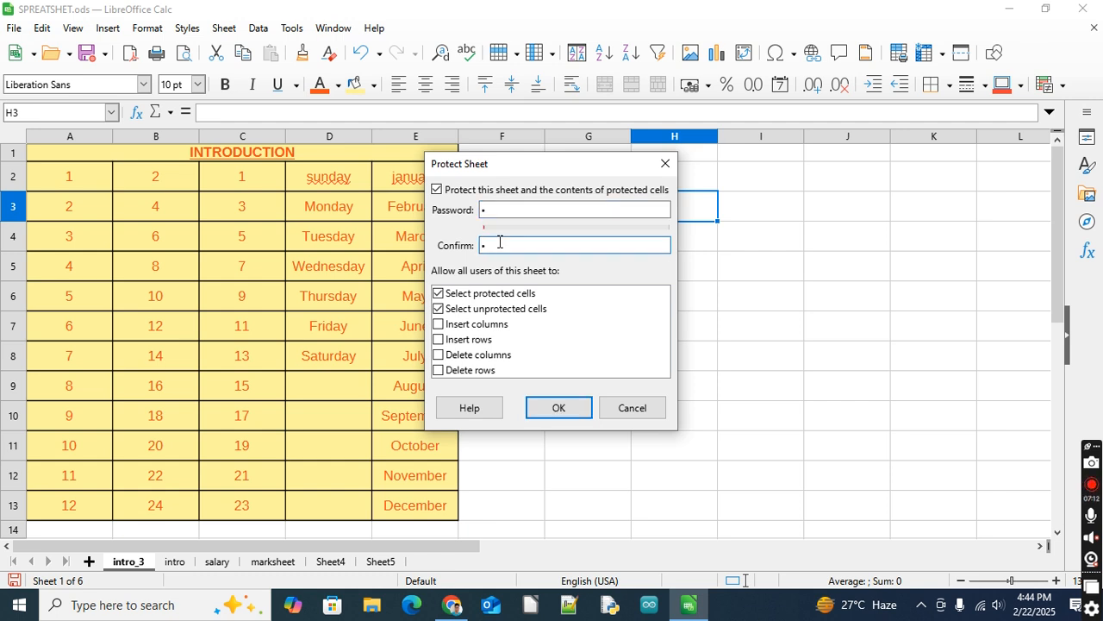
pyautogui.click(543, 407)
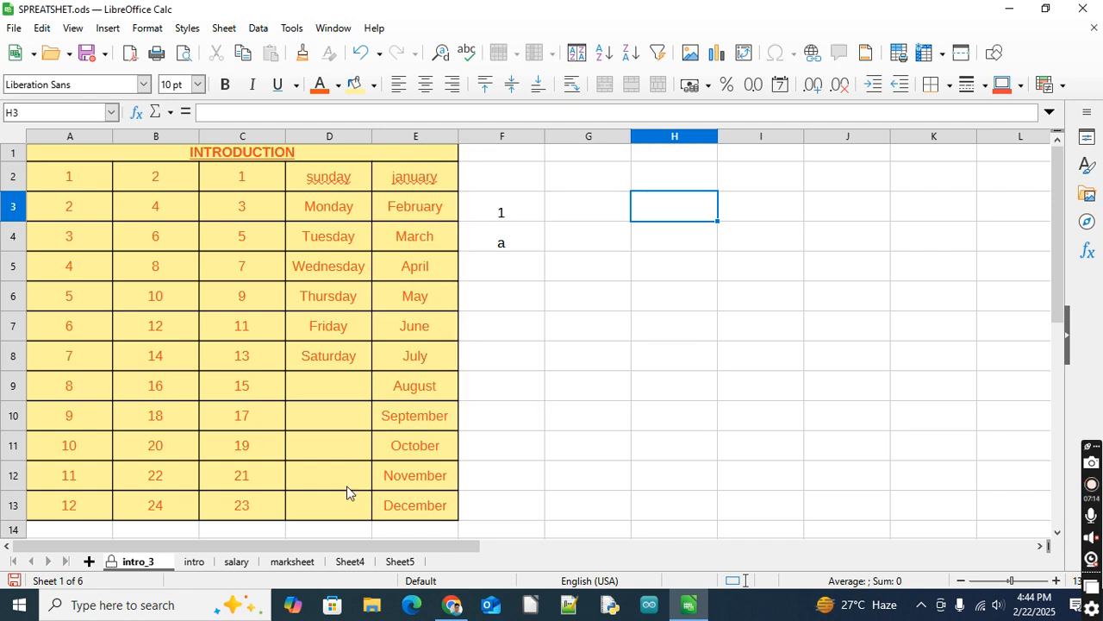
# - Try to edit cell G6 in the protected intro_3 sheet, and enter 1 in cell I3 of the intro sheet
pyautogui.doubleClick(619, 308)
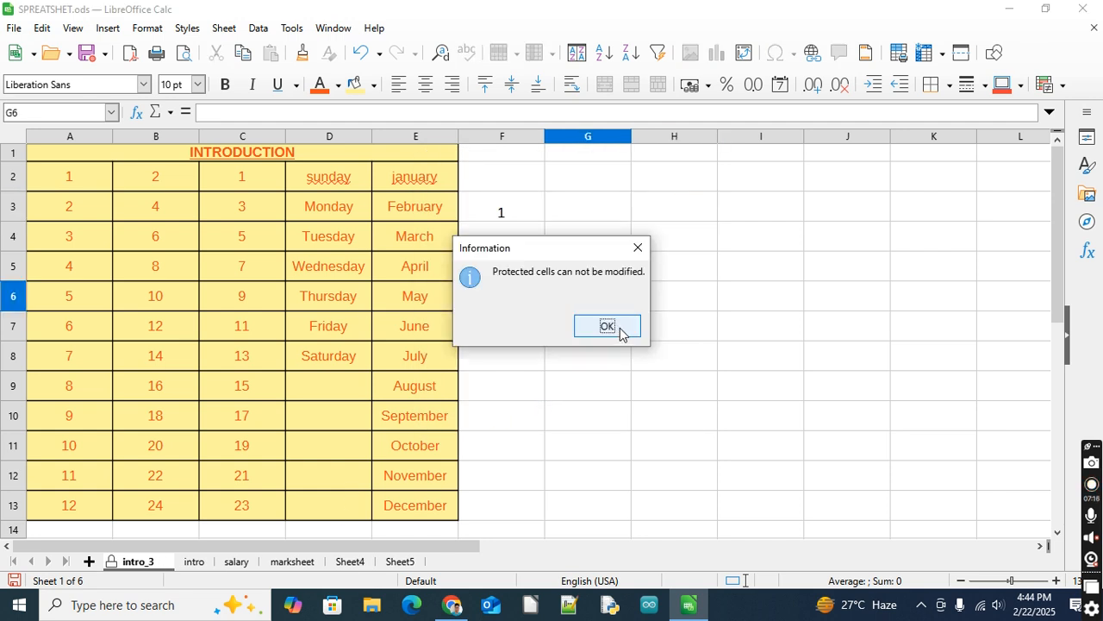
pyautogui.click(620, 333)
pyautogui.click(707, 256)
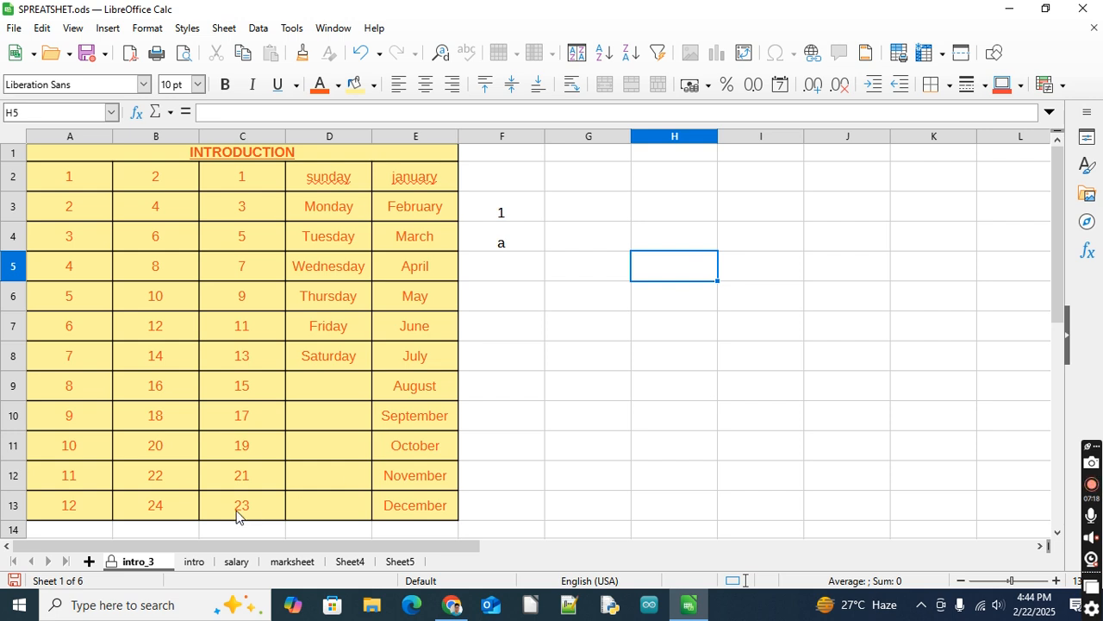
pyautogui.click(191, 560)
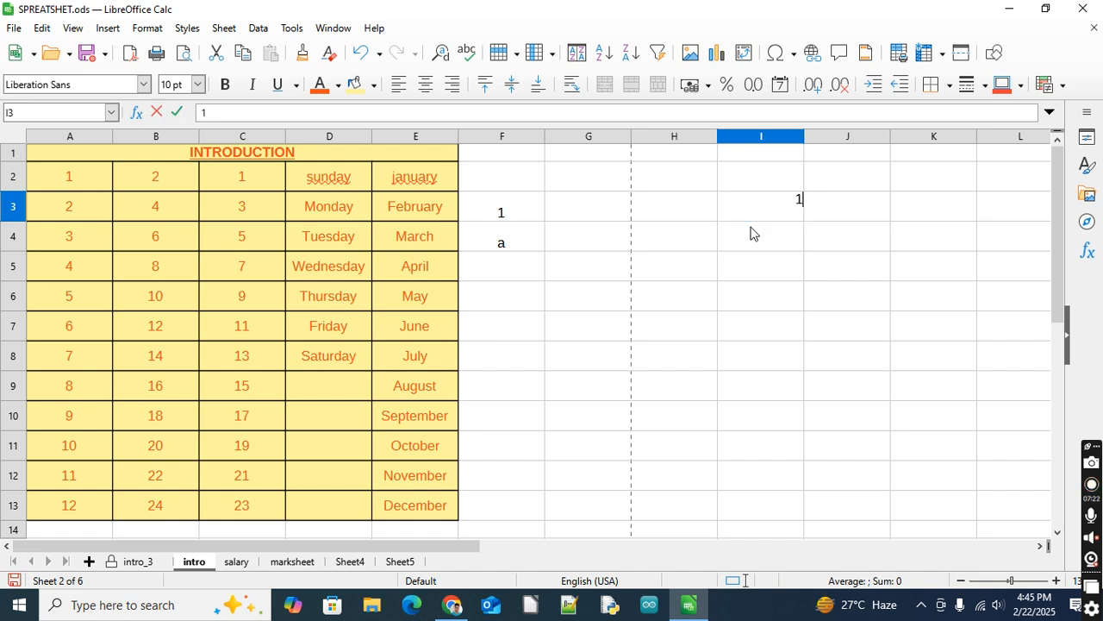
pyautogui.write('1')
pyautogui.press('Return')
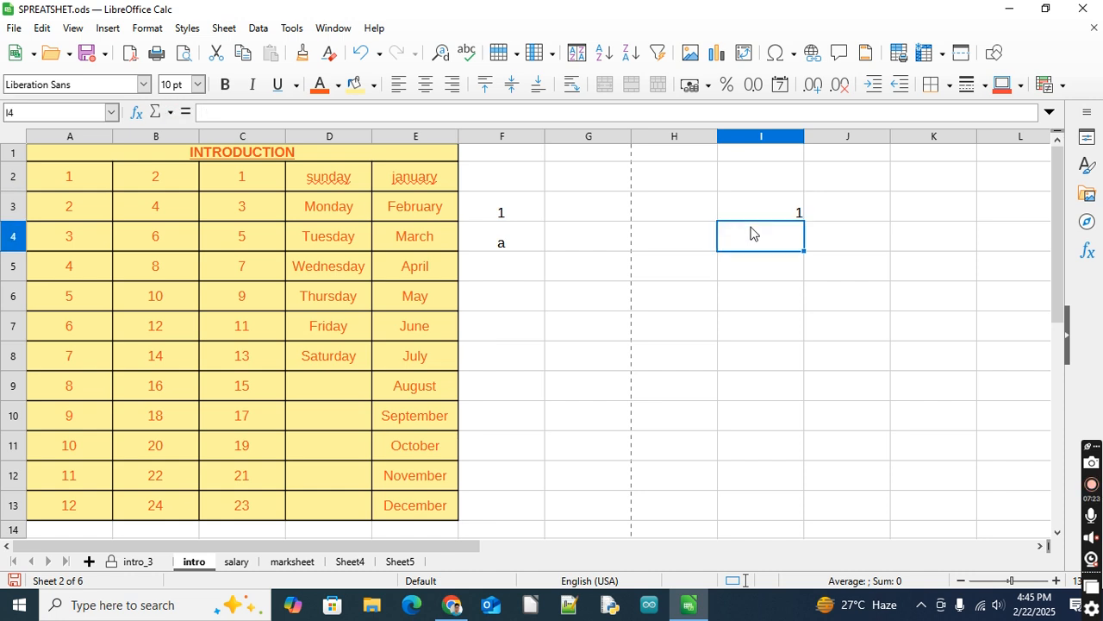
# - Remove the protection from the intro_3 sheet by entering its password
pyautogui.rightClick(124, 565)
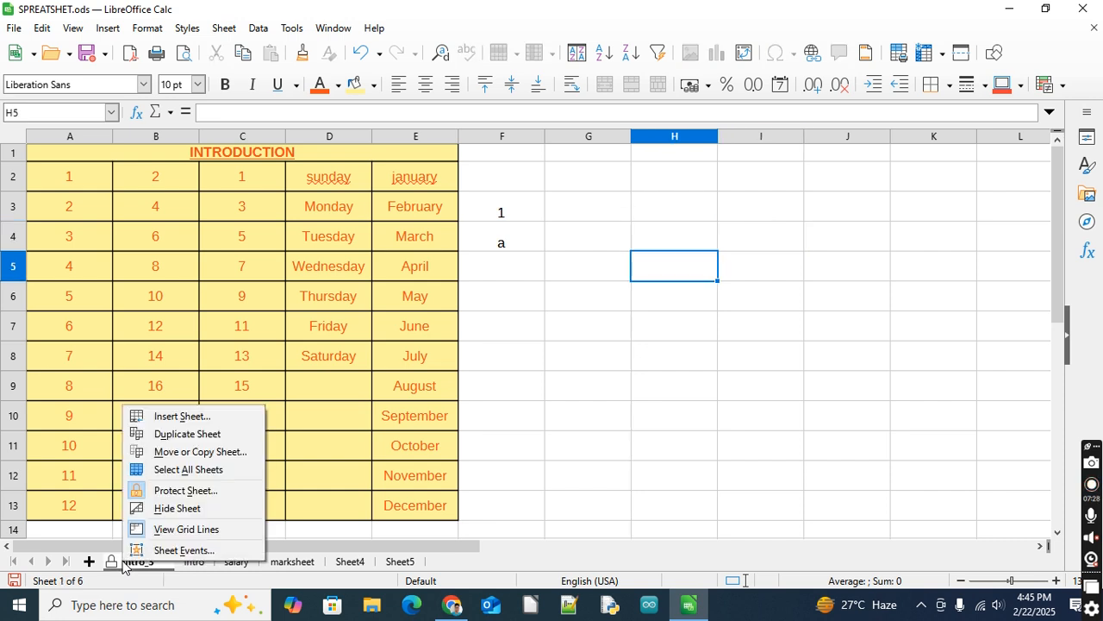
pyautogui.click(181, 493)
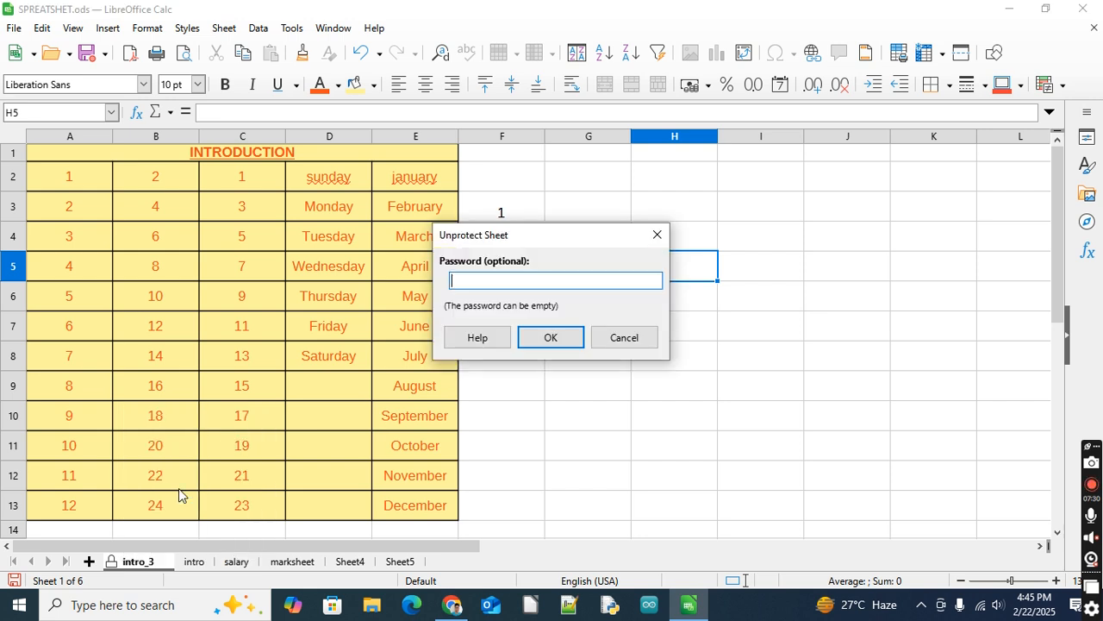
pyautogui.write('1')
pyautogui.press('Return')
# - Enter fnfg in cell H5 and /.l; in cell H8 of the intro_3 sheet
pyautogui.write('fnfg')
pyautogui.click(638, 354)
pyautogui.write('/.l;')
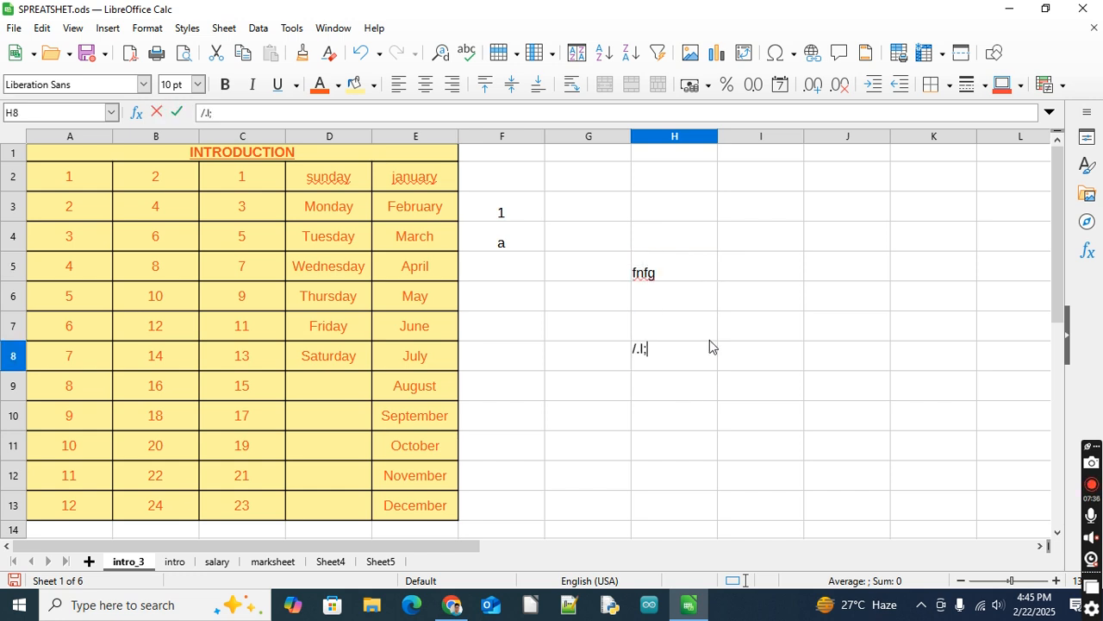
pyautogui.click(786, 249)
# - Hide the intro_3 and intro sheets
pyautogui.rightClick(141, 562)
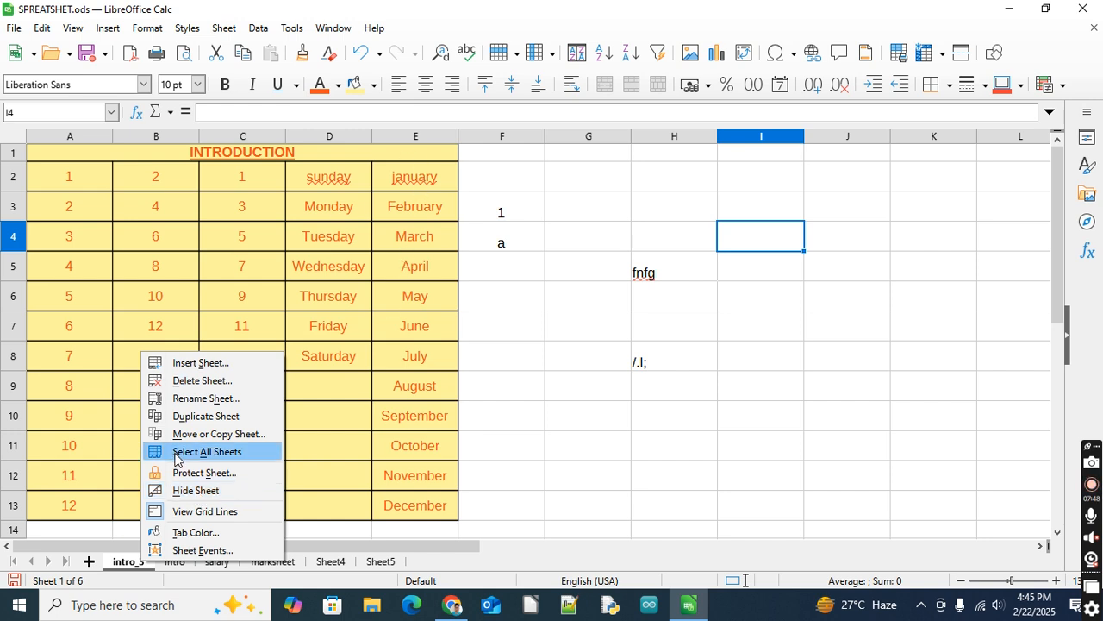
pyautogui.click(185, 490)
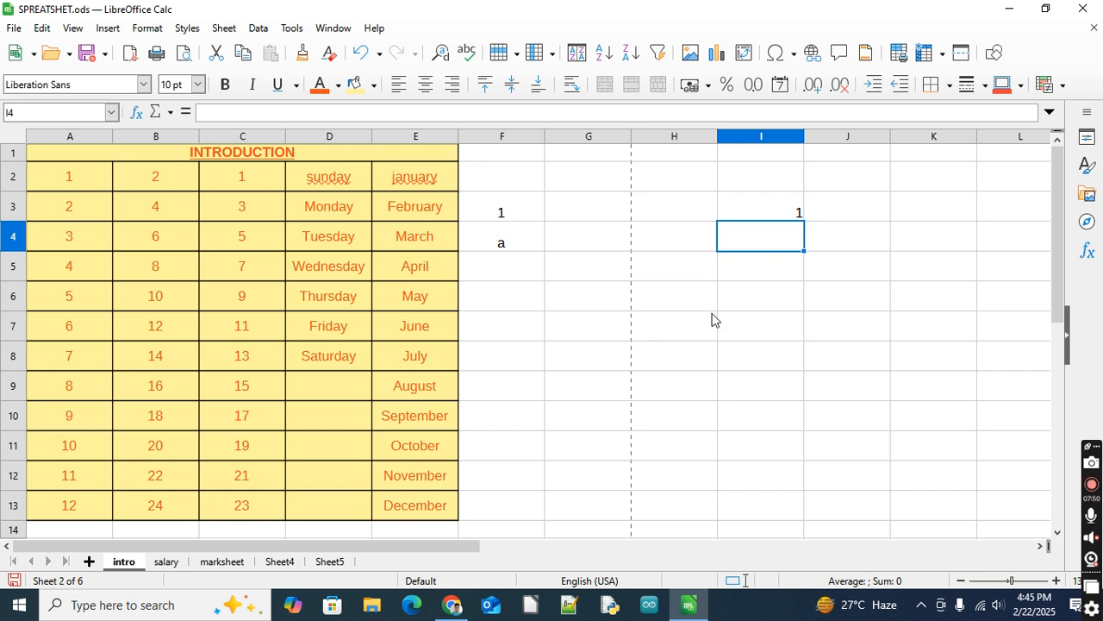
pyautogui.rightClick(122, 565)
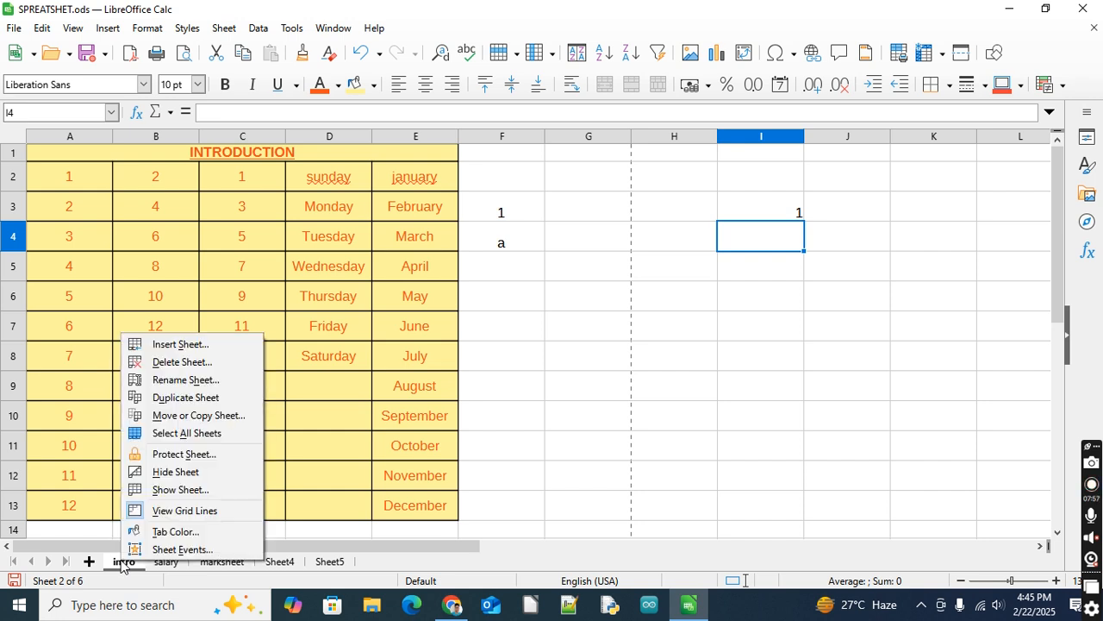
pyautogui.click(189, 474)
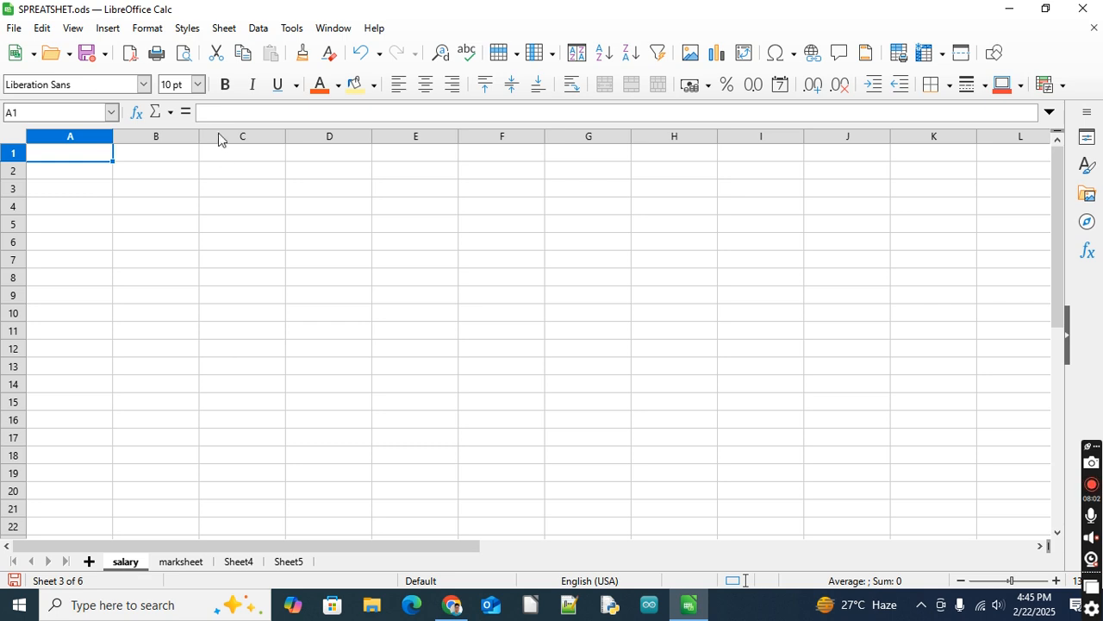
# - Show the hidden intro sheet again, leaving the intro_3 sheet hidden
pyautogui.click(223, 33)
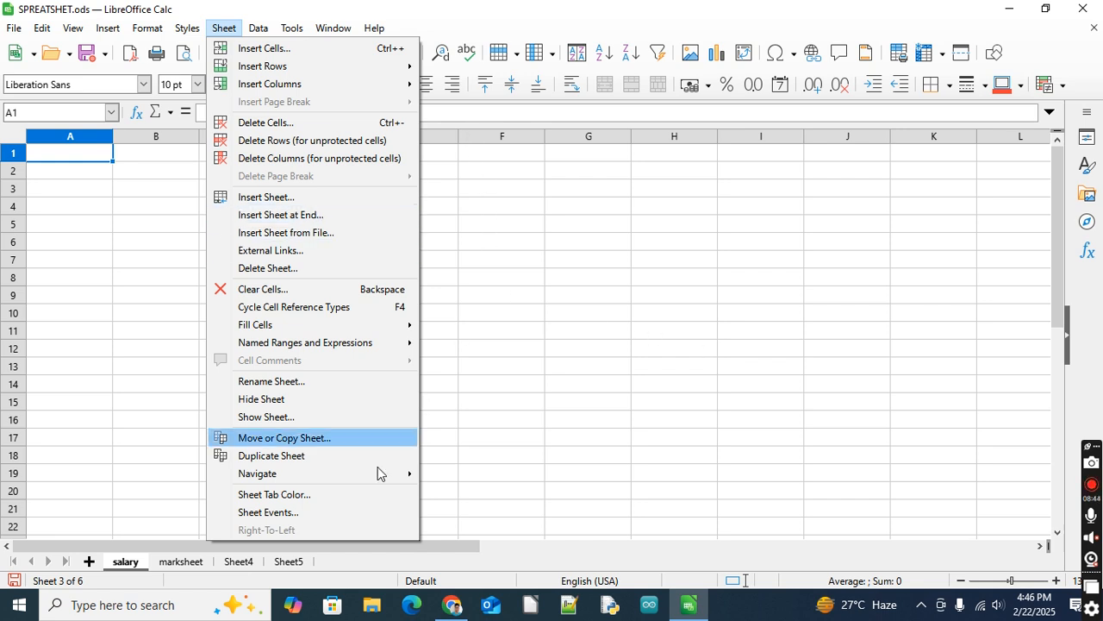
pyautogui.click(183, 569)
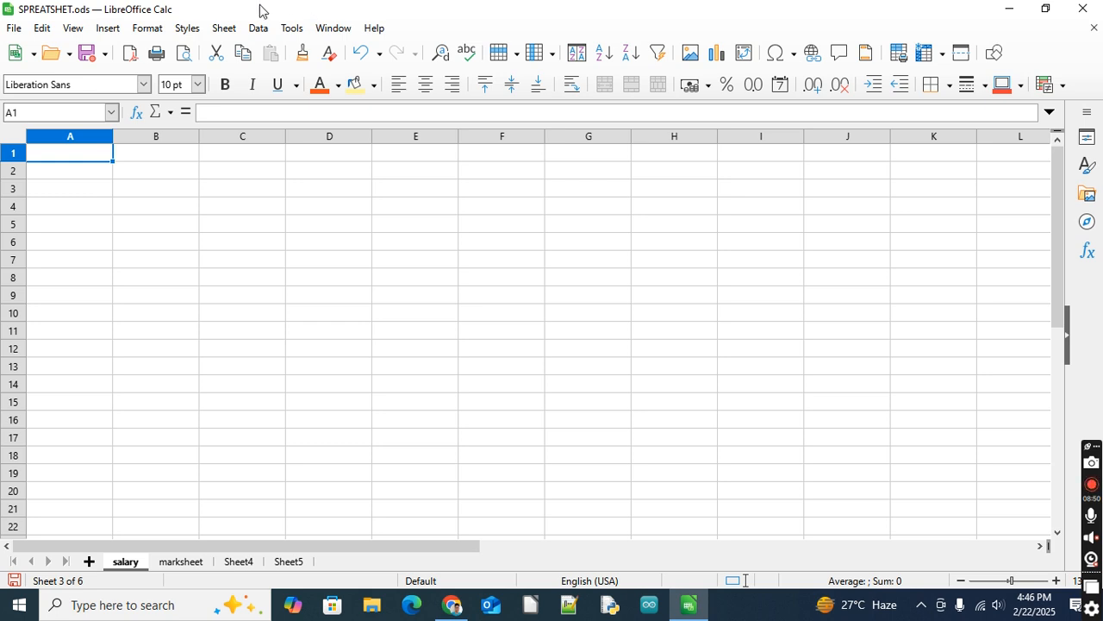
pyautogui.rightClick(123, 565)
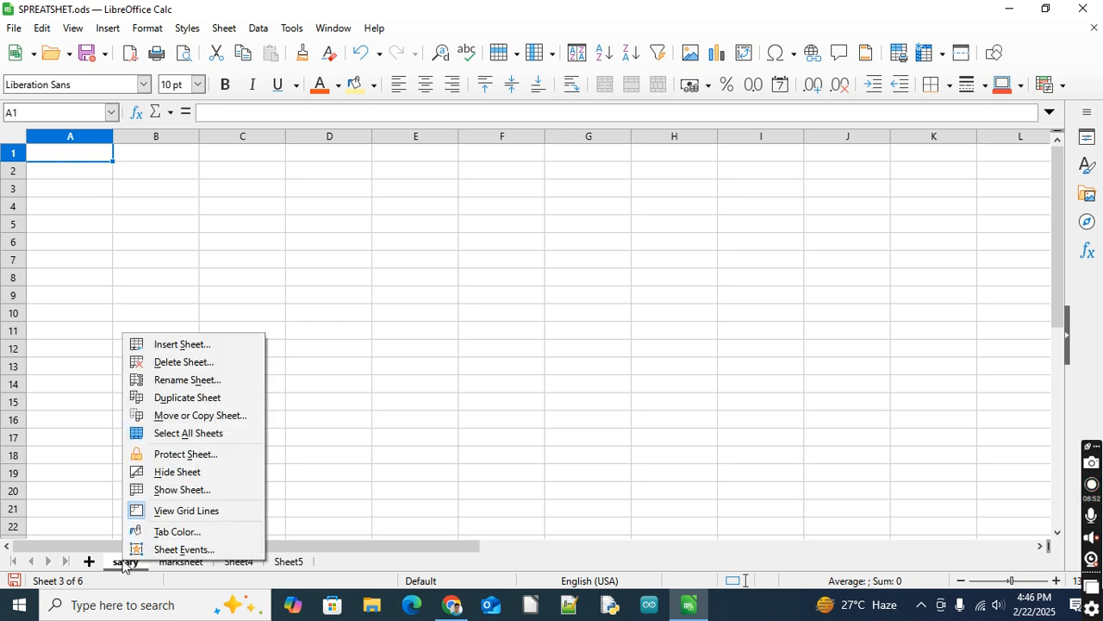
pyautogui.click(192, 489)
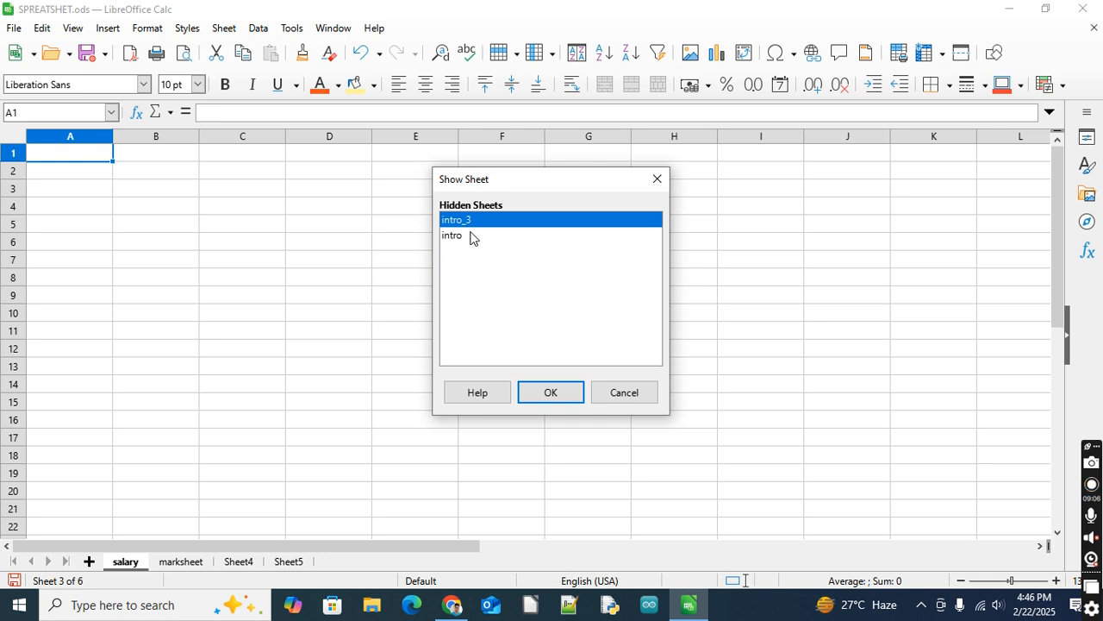
pyautogui.click(468, 237)
pyautogui.click(532, 395)
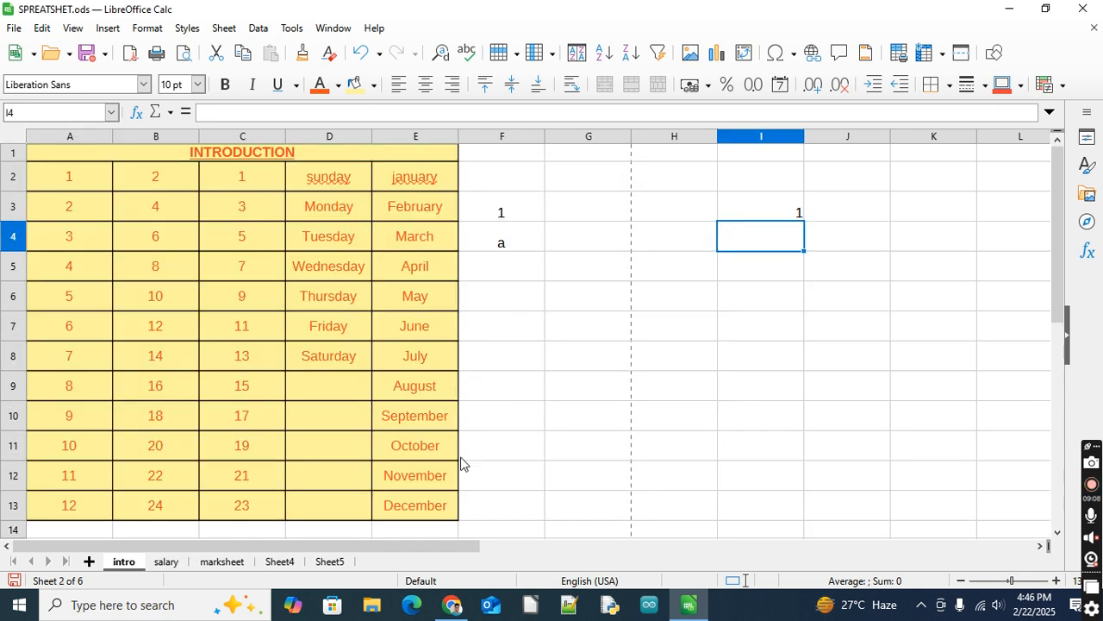
# - Turn off the grid lines of the intro sheet and compare it with the salary sheet
pyautogui.rightClick(122, 562)
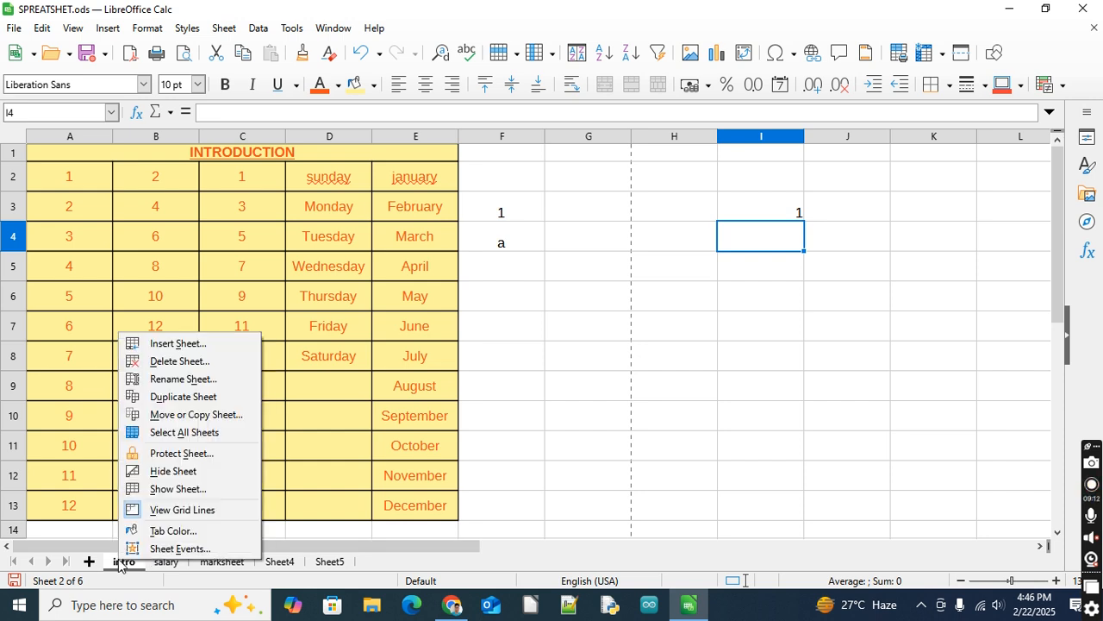
pyautogui.click(227, 510)
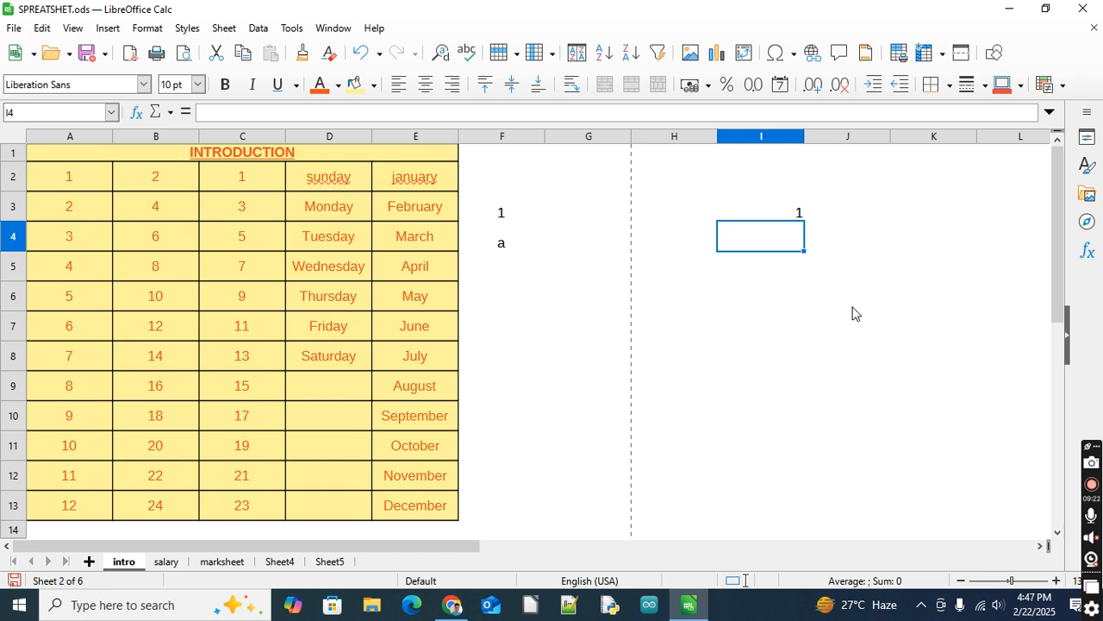
pyautogui.click(166, 562)
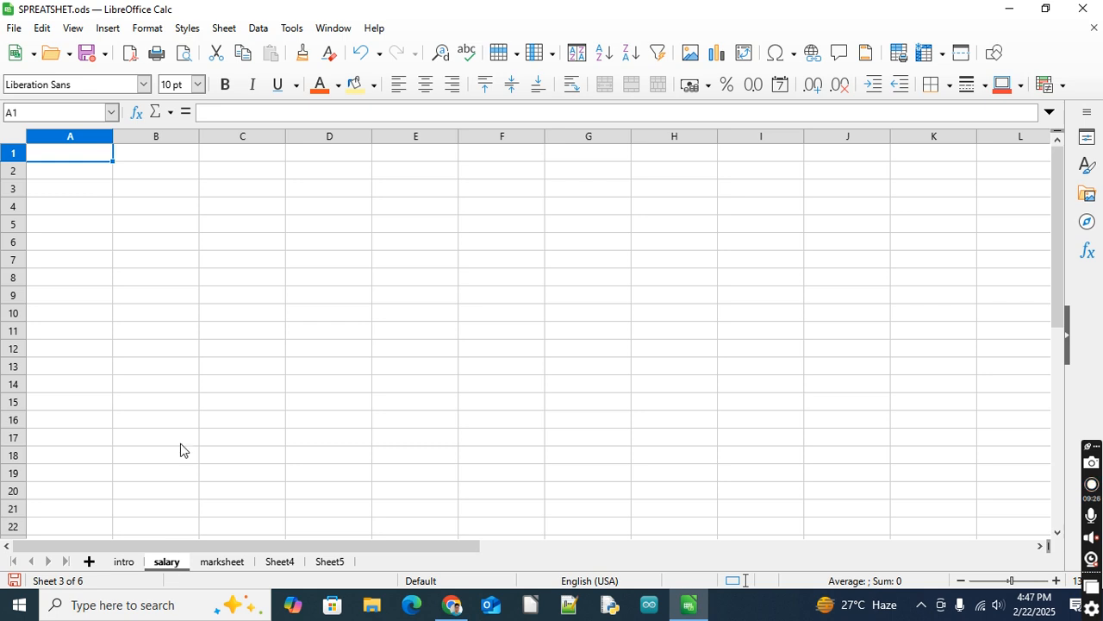
pyautogui.moveTo(511, 211); pyautogui.dragTo(519, 327)
pyautogui.moveTo(336, 299); pyautogui.dragTo(522, 304)
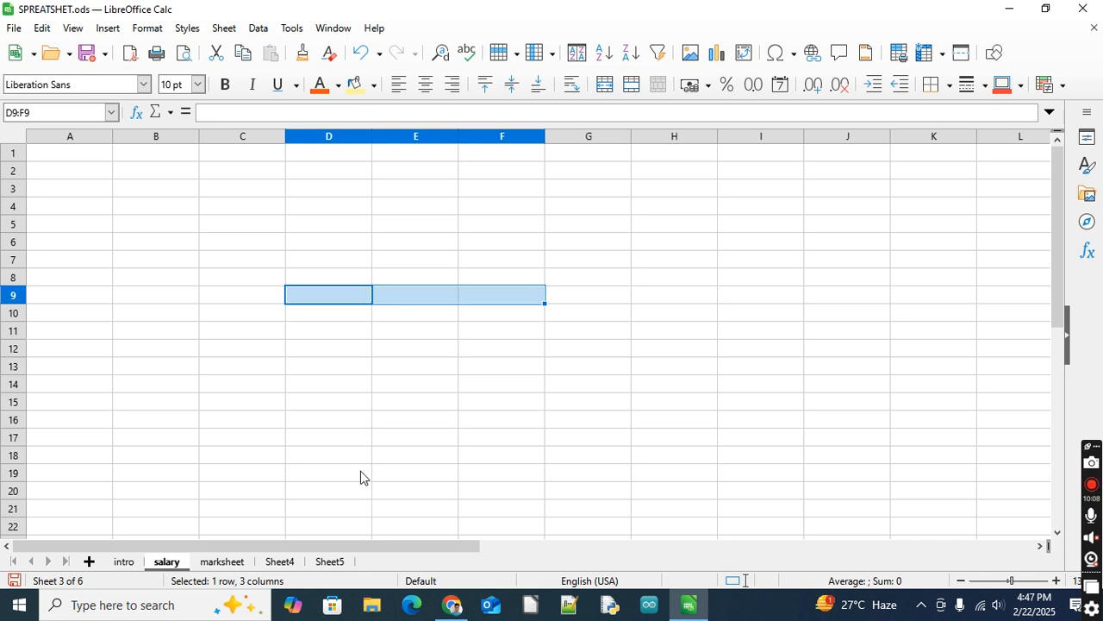
pyautogui.click(126, 562)
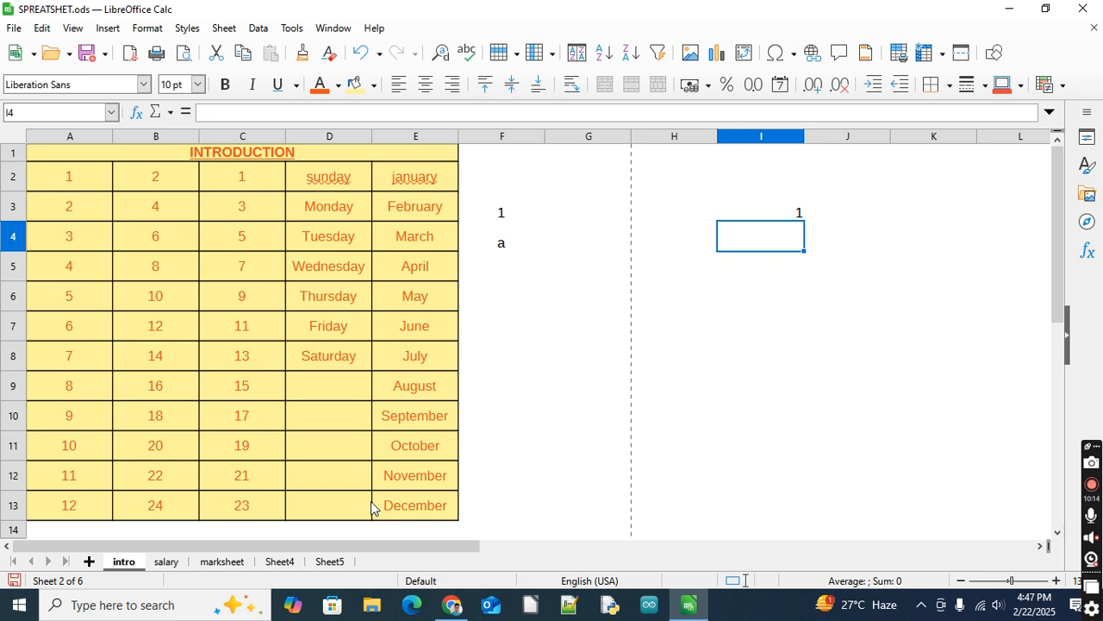
pyautogui.click(160, 564)
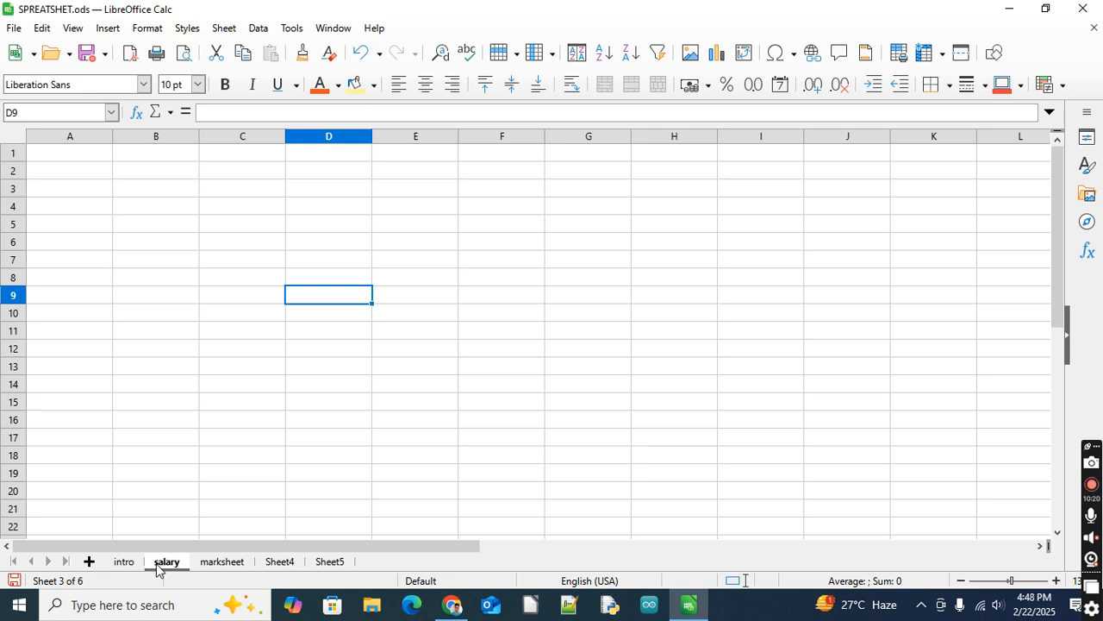
pyautogui.click(123, 562)
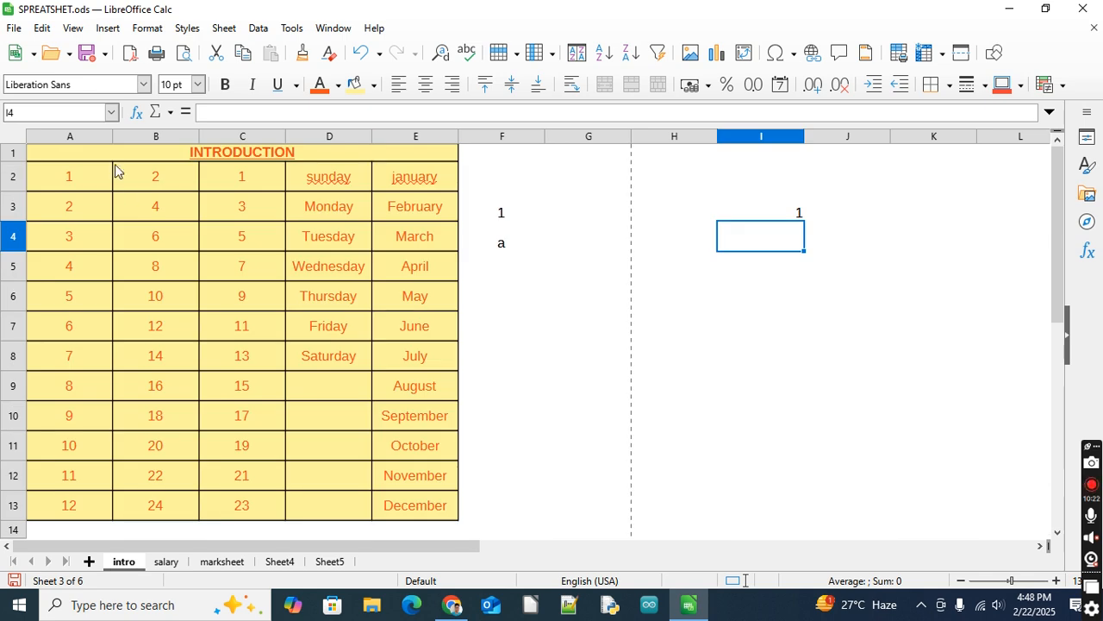
# - Remove all borders from the range A1:E13 on the intro sheet
pyautogui.click(64, 159)
pyautogui.moveTo(64, 159); pyautogui.dragTo(139, 512)
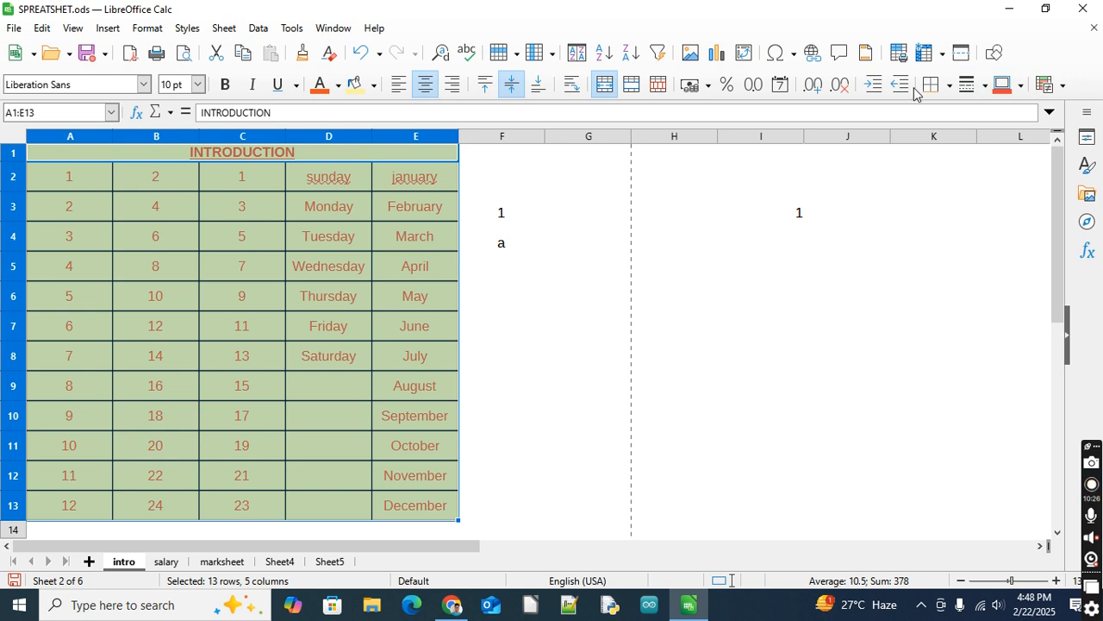
pyautogui.click(948, 84)
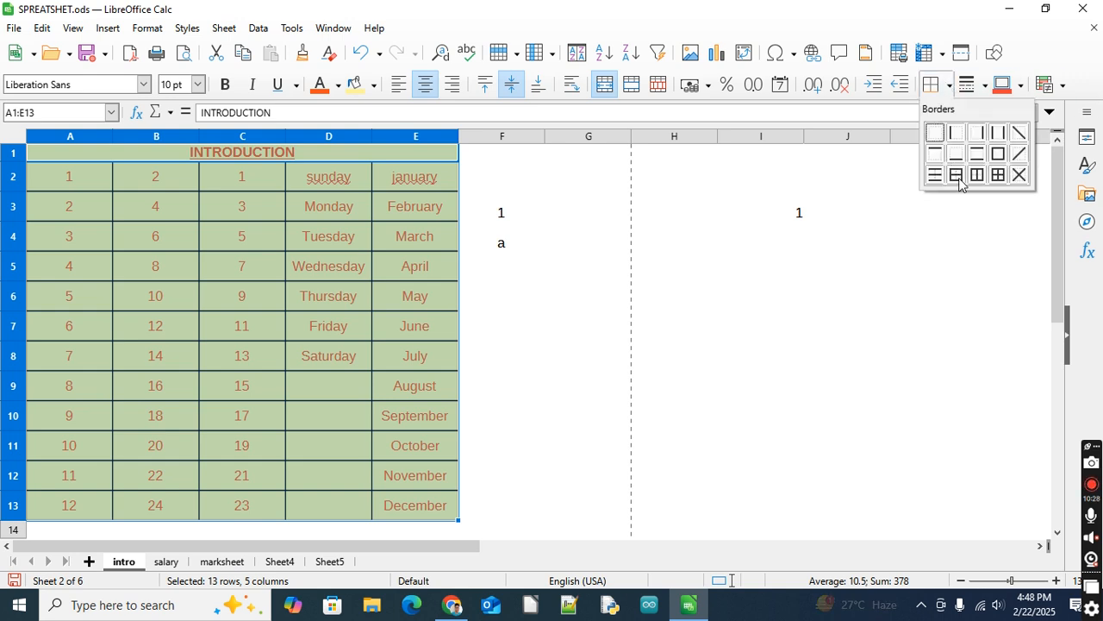
pyautogui.click(935, 134)
pyautogui.click(619, 425)
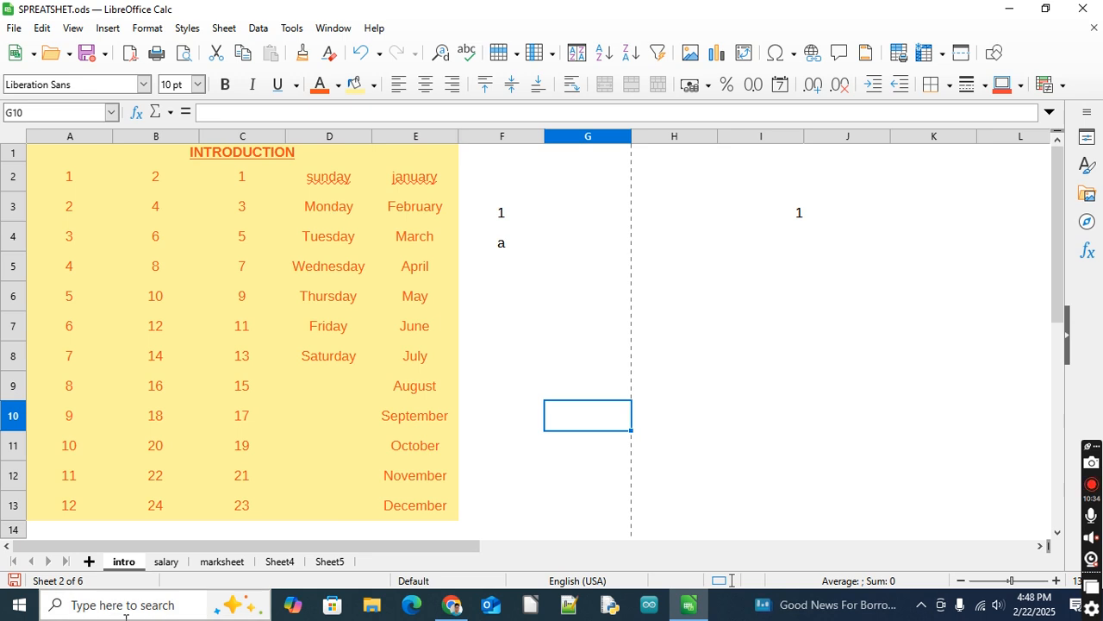
# - Turn the grid lines of the intro sheet back on and check cells inside and outside the coloured table
pyautogui.rightClick(123, 567)
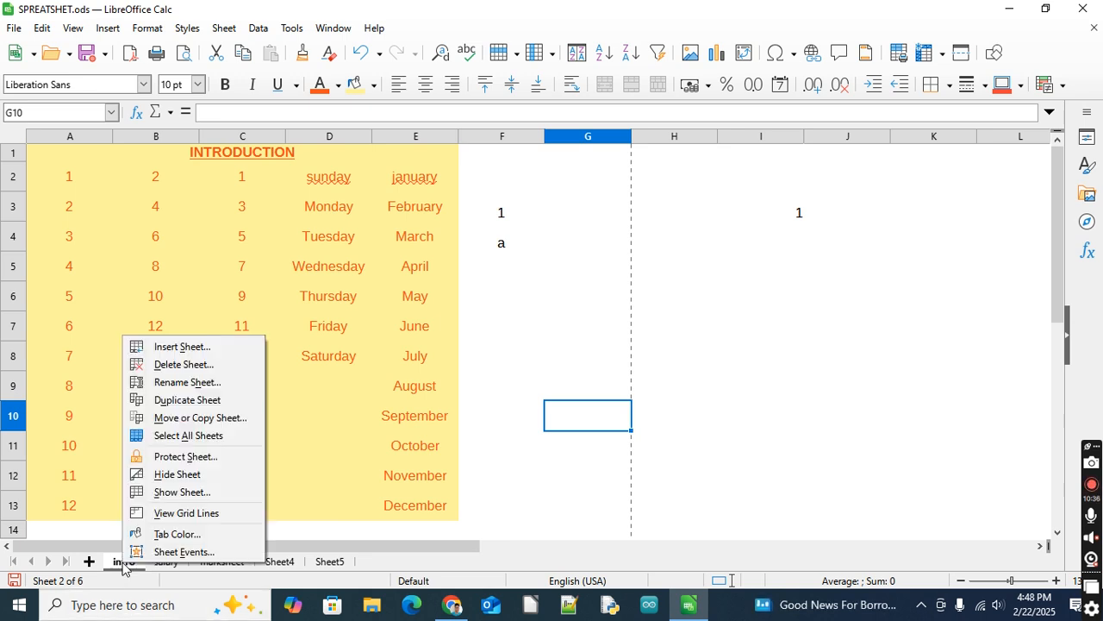
pyautogui.click(183, 509)
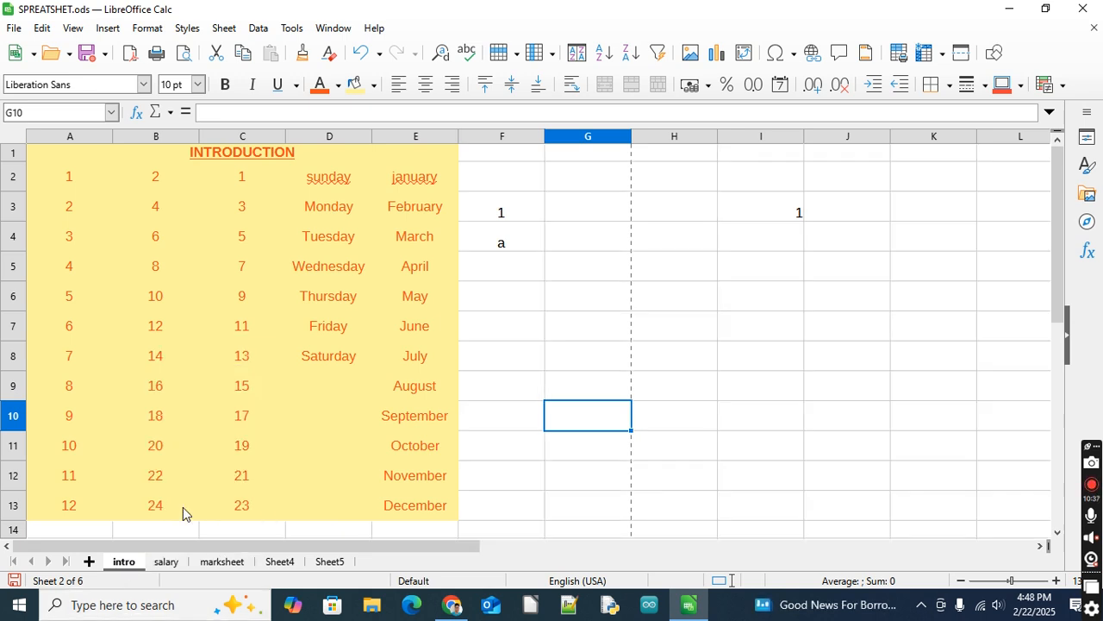
pyautogui.click(560, 330)
pyautogui.click(95, 175)
pyautogui.click(246, 176)
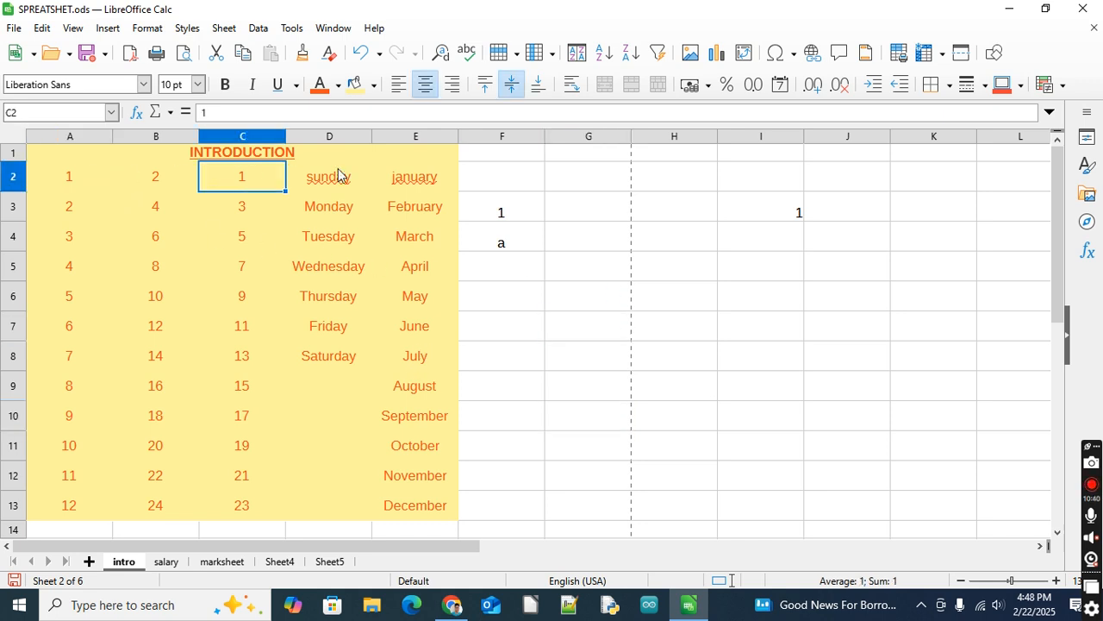
pyautogui.click(405, 172)
pyautogui.click(392, 355)
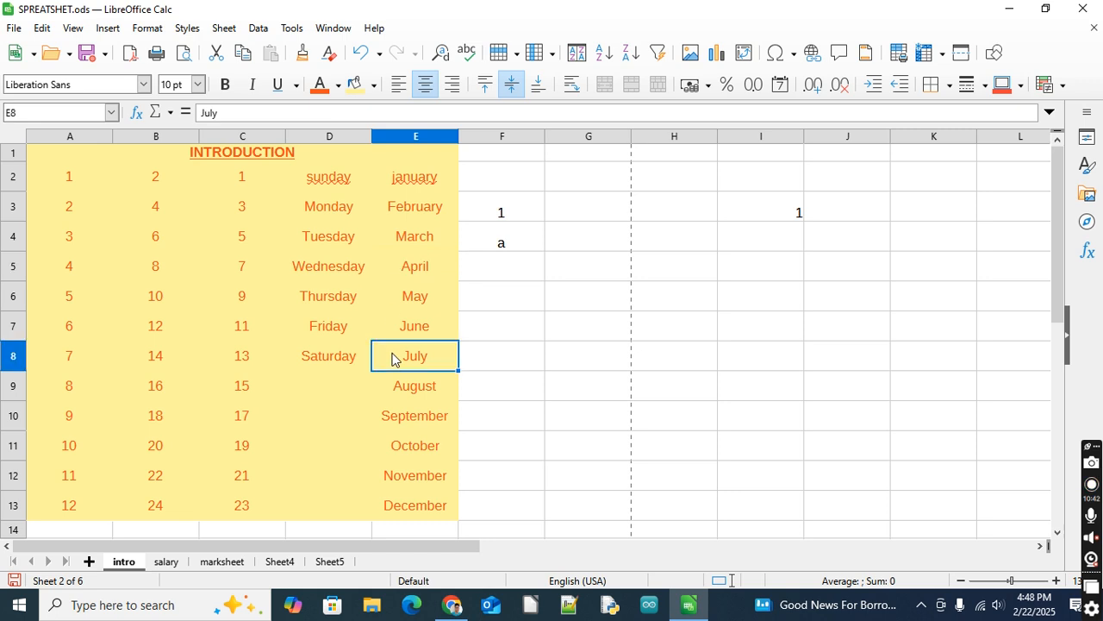
pyautogui.click(379, 506)
pyautogui.click(505, 300)
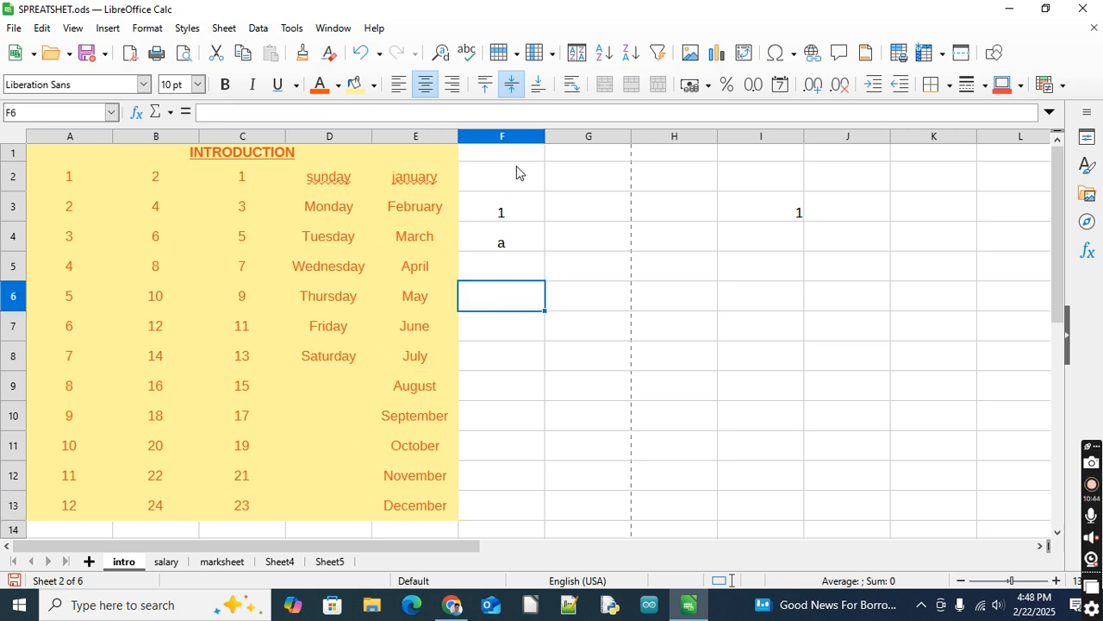
# - Apply all inner and outer borders to the range F3:J9 on the intro sheet
pyautogui.moveTo(507, 211); pyautogui.dragTo(841, 382)
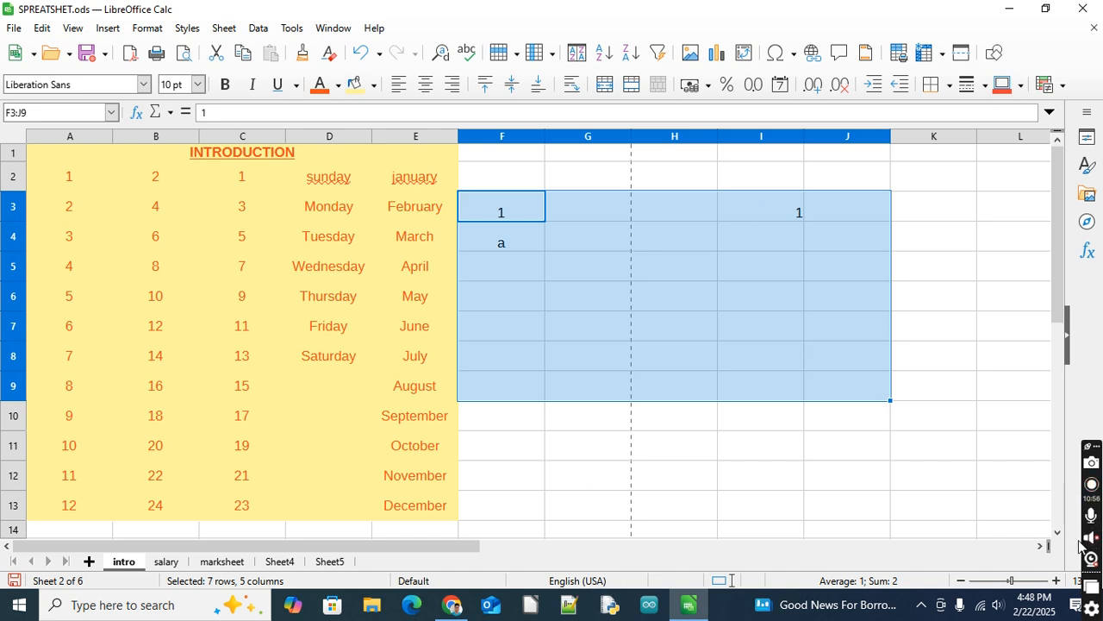
pyautogui.click(949, 84)
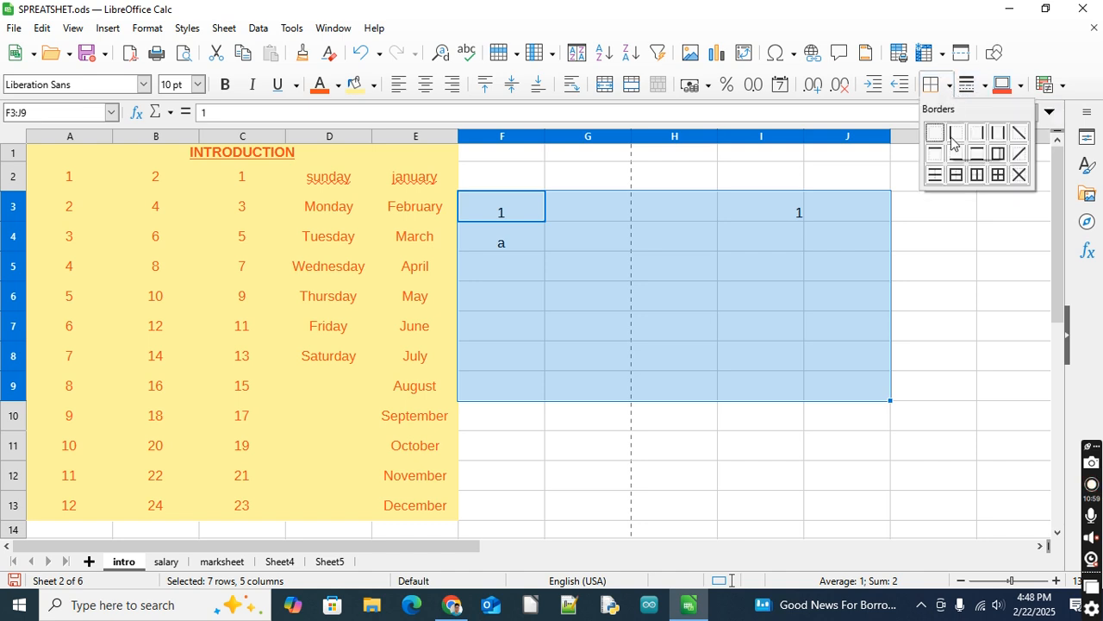
pyautogui.click(998, 175)
pyautogui.click(726, 466)
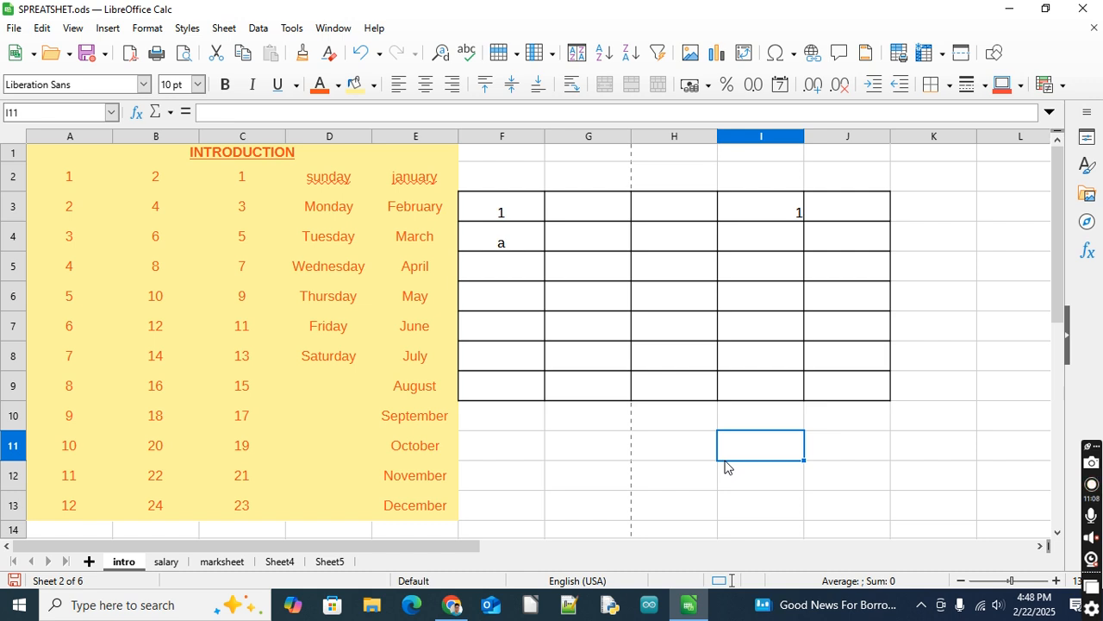
# - Set the intro sheet's tab colour to orange and check it by switching to the salary sheet and back
pyautogui.rightClick(129, 562)
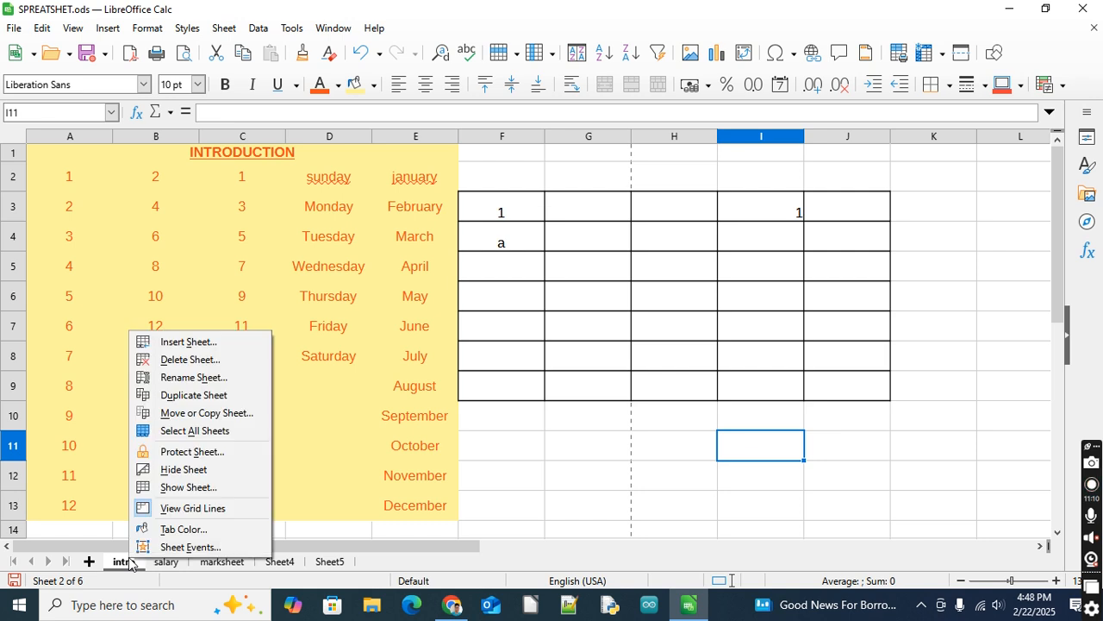
pyautogui.click(183, 529)
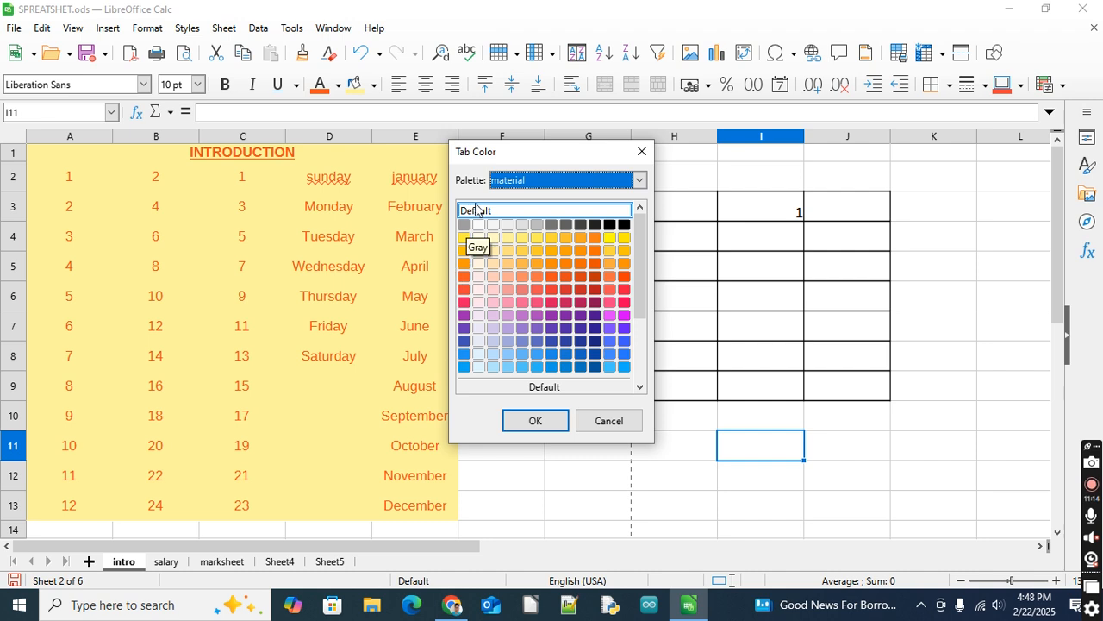
pyautogui.click(464, 263)
pyautogui.click(466, 274)
pyautogui.click(535, 420)
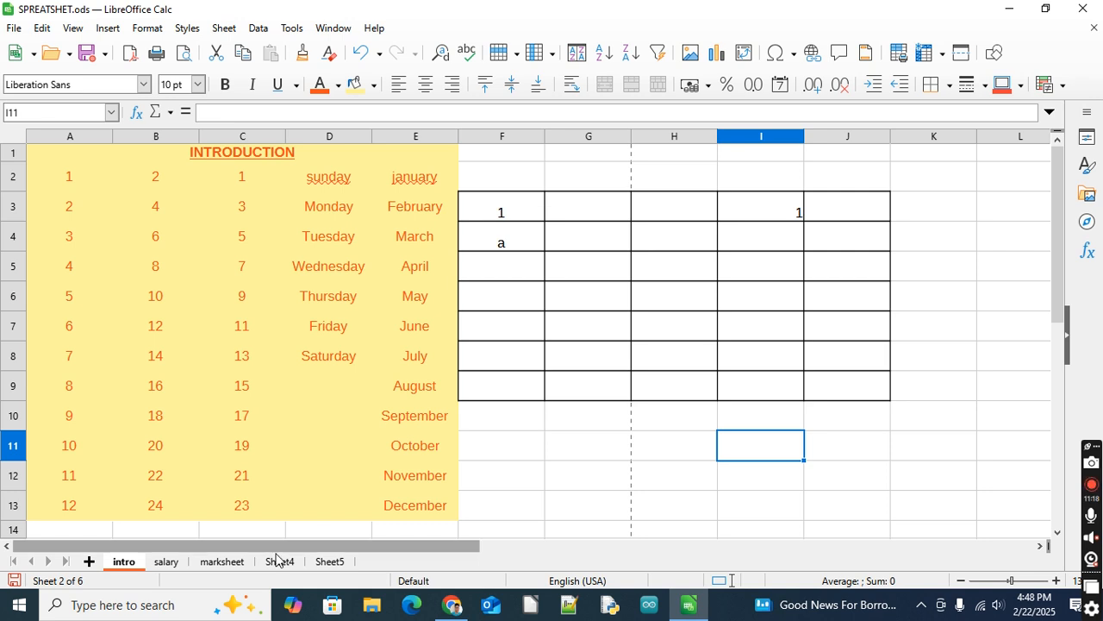
pyautogui.click(168, 562)
pyautogui.click(129, 565)
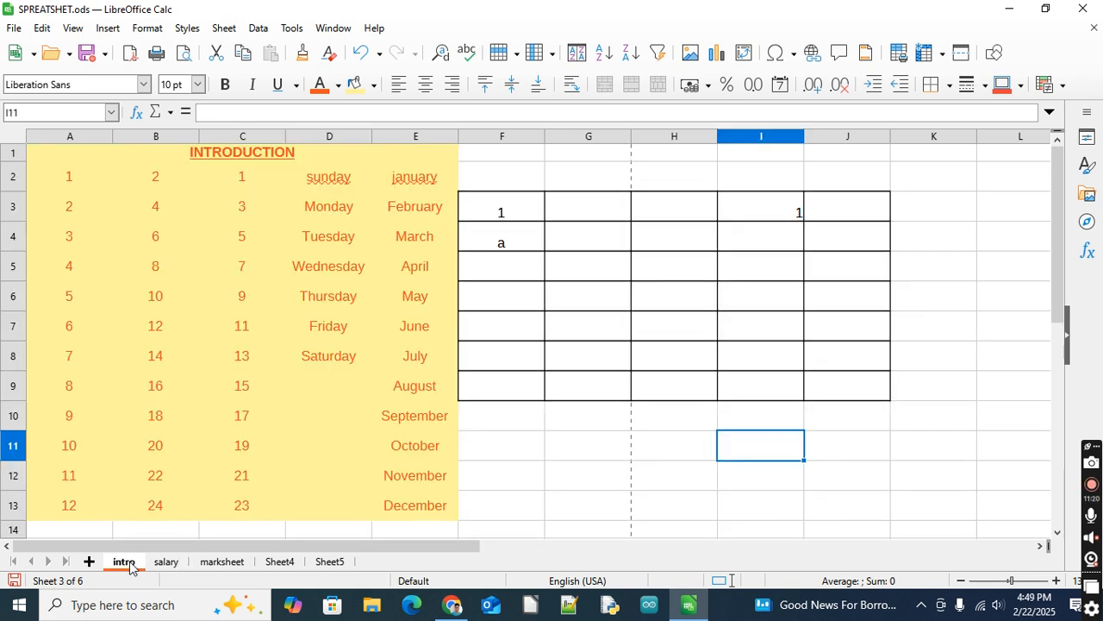
# - Examine the intro sheet's event list for macro assignments and close it without assigning anything
pyautogui.rightClick(129, 565)
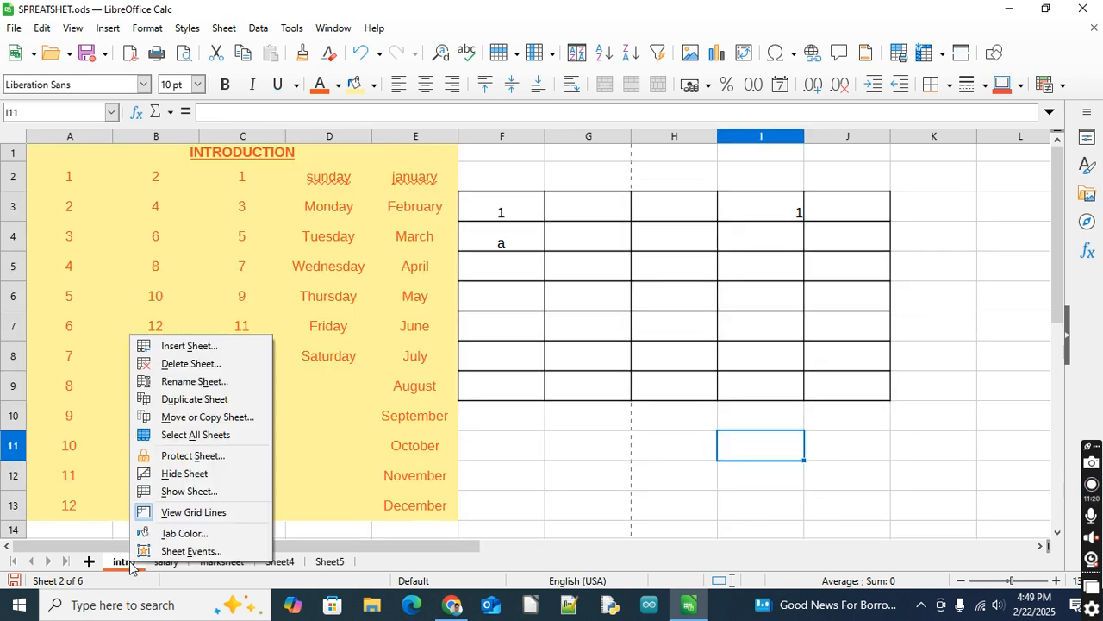
pyautogui.click(213, 552)
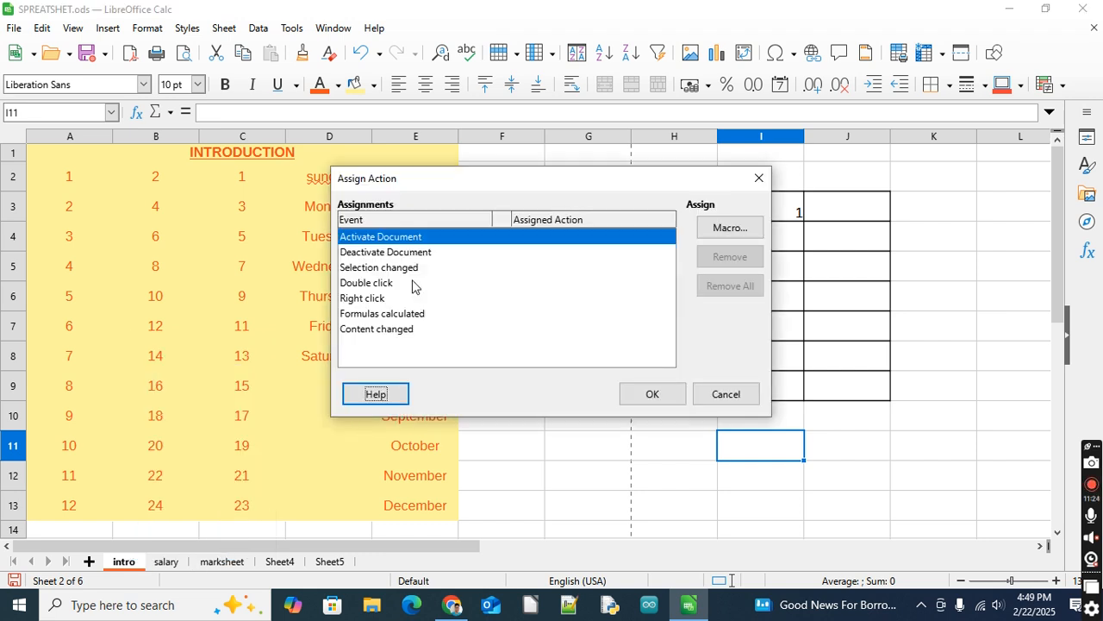
pyautogui.click(758, 178)
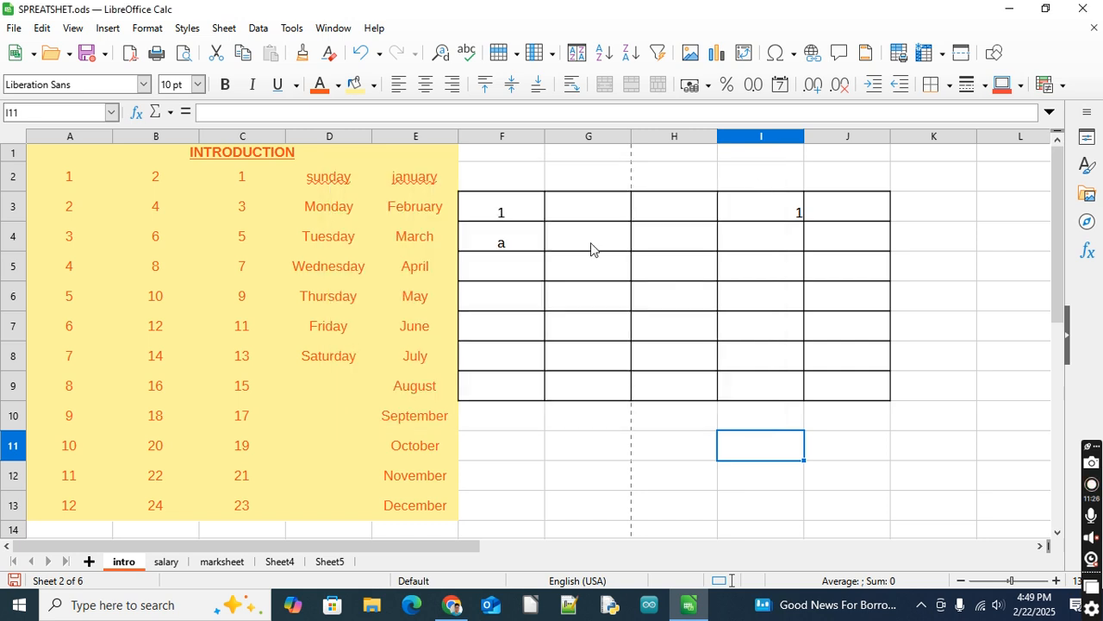
pyautogui.rightClick(131, 564)
pyautogui.click(609, 458)
pyautogui.click(226, 31)
pyautogui.click(650, 457)
# - Enlarge the view of the empty rows below the intro table, select cell A15, and switch to Sheet4
pyautogui.scroll(-4, 307, 443)
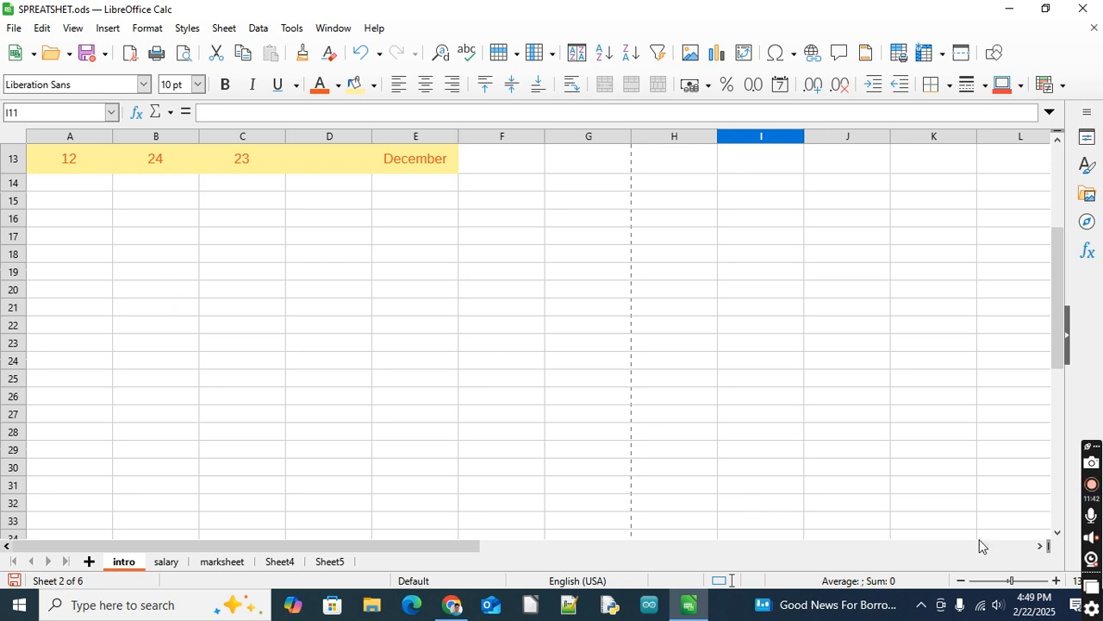
pyautogui.click(1057, 581)
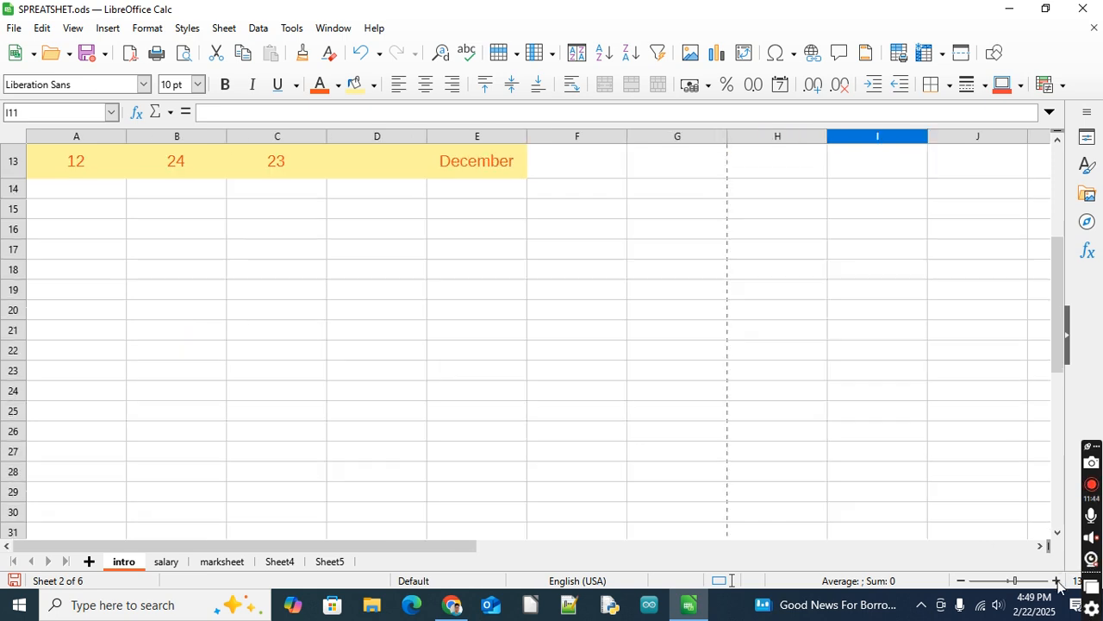
pyautogui.click(1057, 580)
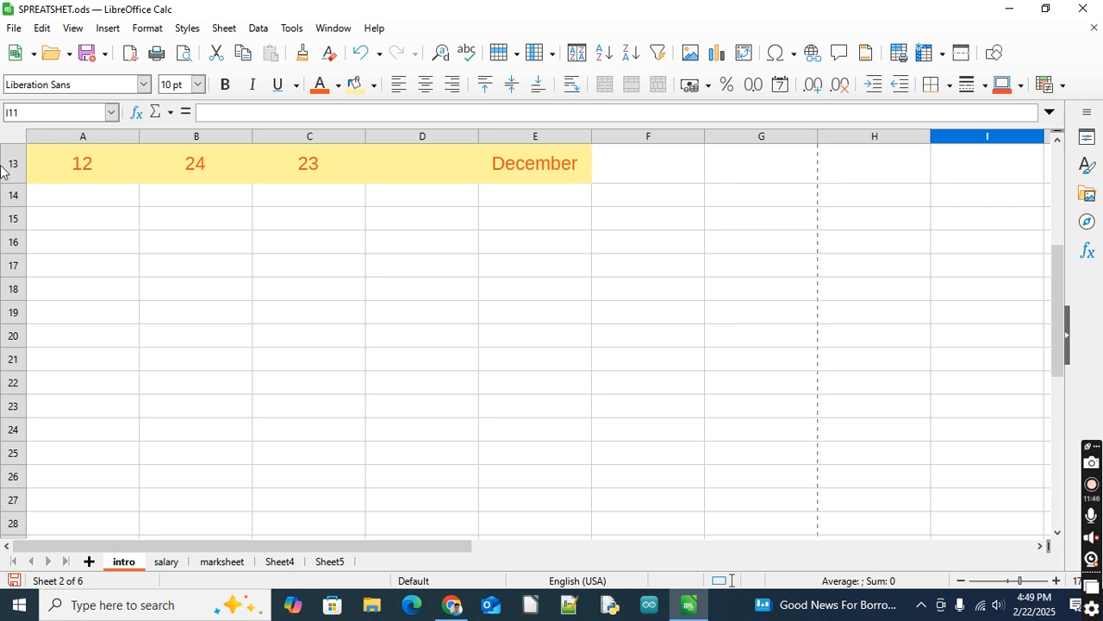
pyautogui.keyDown('ctrl'); pyautogui.scroll(1, 95, 181); pyautogui.keyUp('ctrl')
pyautogui.click(112, 226)
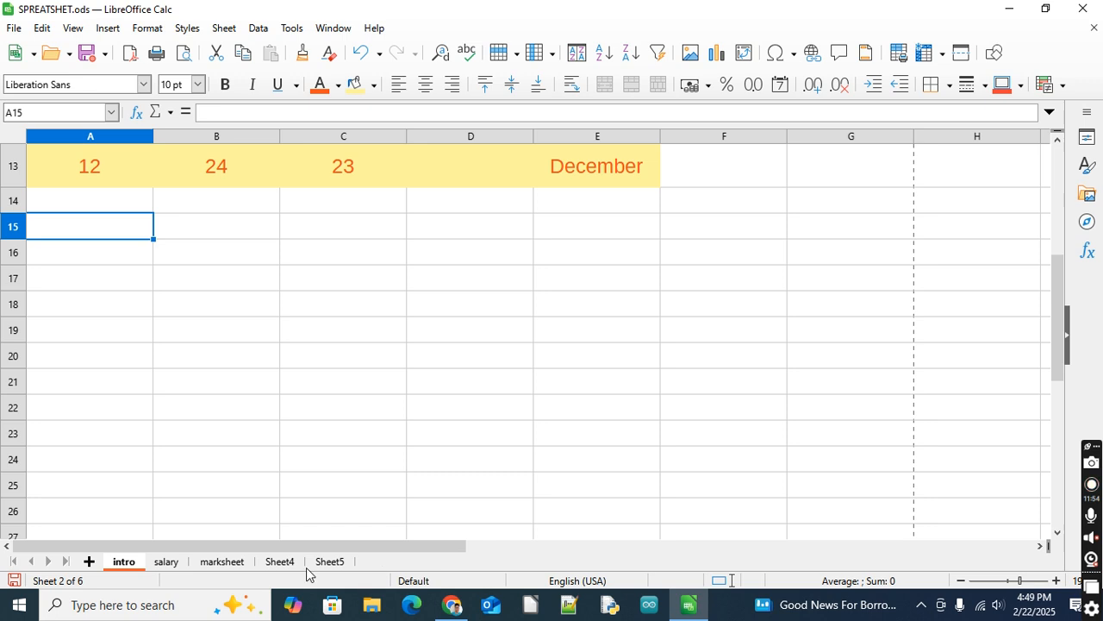
pyautogui.click(284, 562)
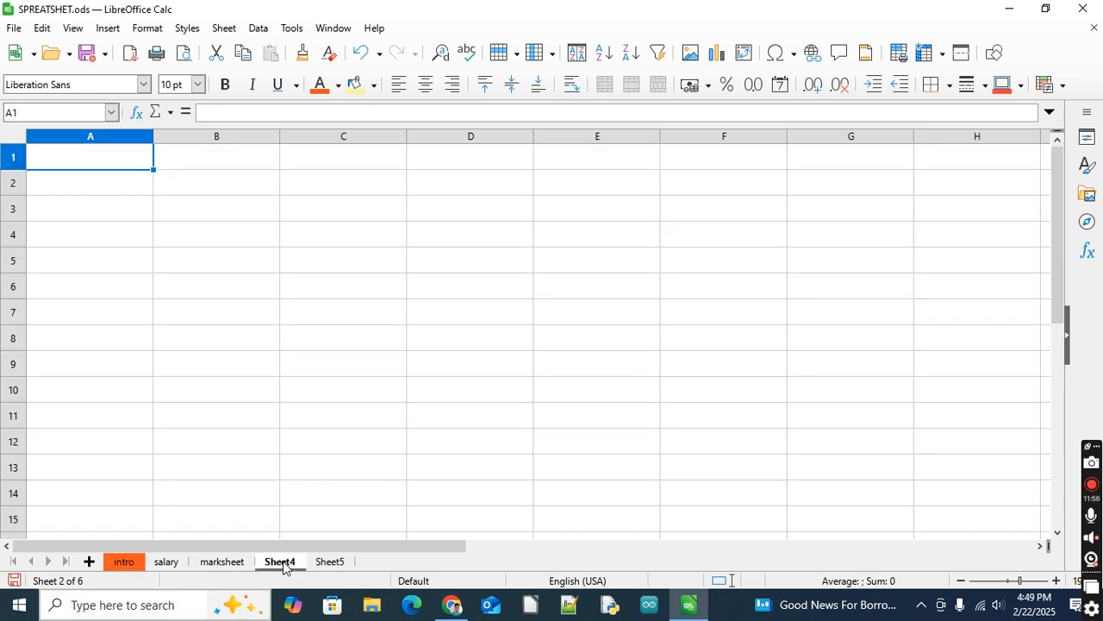
# - Rename Sheet4 as "basic functions" and move it between the intro and salary sheets
pyautogui.doubleClick(284, 562)
pyautogui.write('basic ')
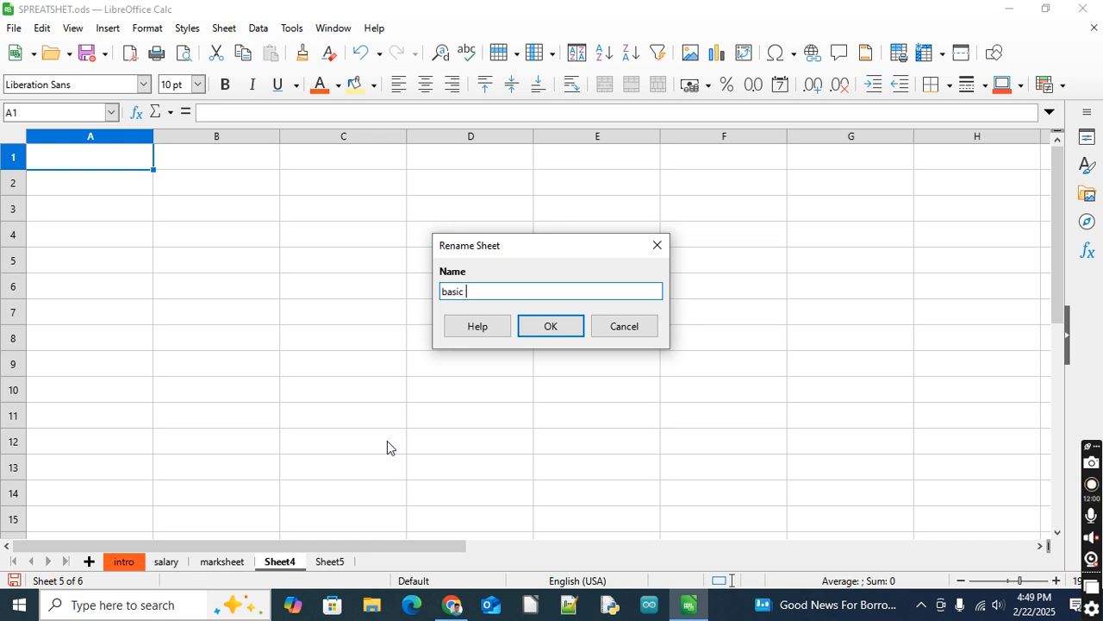
pyautogui.write('function')
pyautogui.write('s')
pyautogui.press('Return')
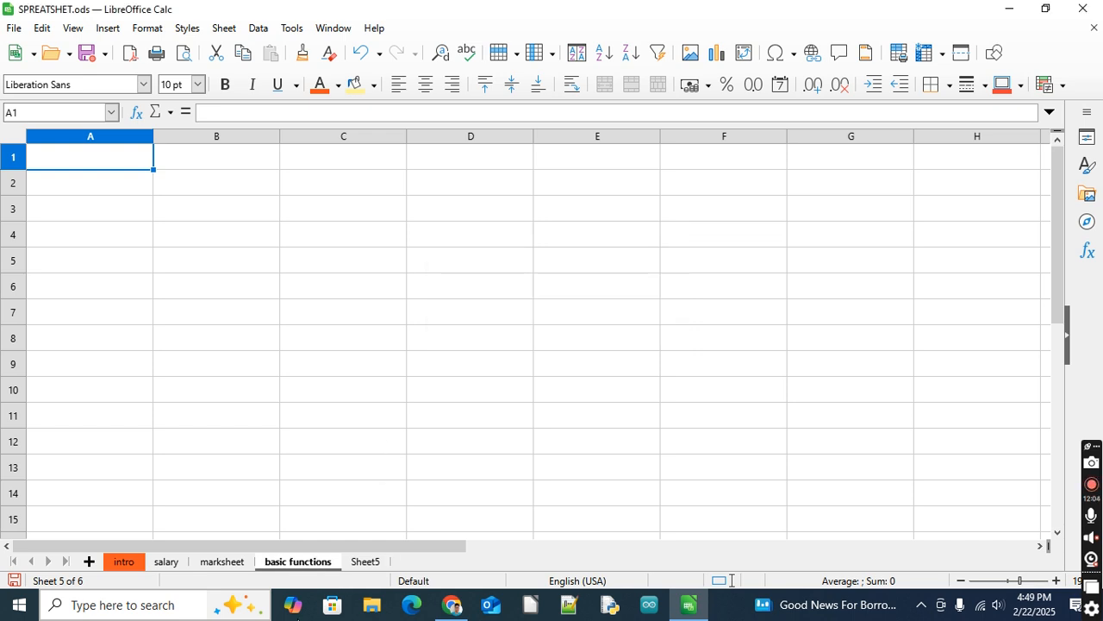
pyautogui.moveTo(291, 543)
pyautogui.mouseDown()
pyautogui.moveTo(204, 527)
pyautogui.moveTo(169, 552)
pyautogui.moveTo(300, 567)
pyautogui.moveTo(268, 546)
pyautogui.moveTo(172, 566)
pyautogui.mouseUp()
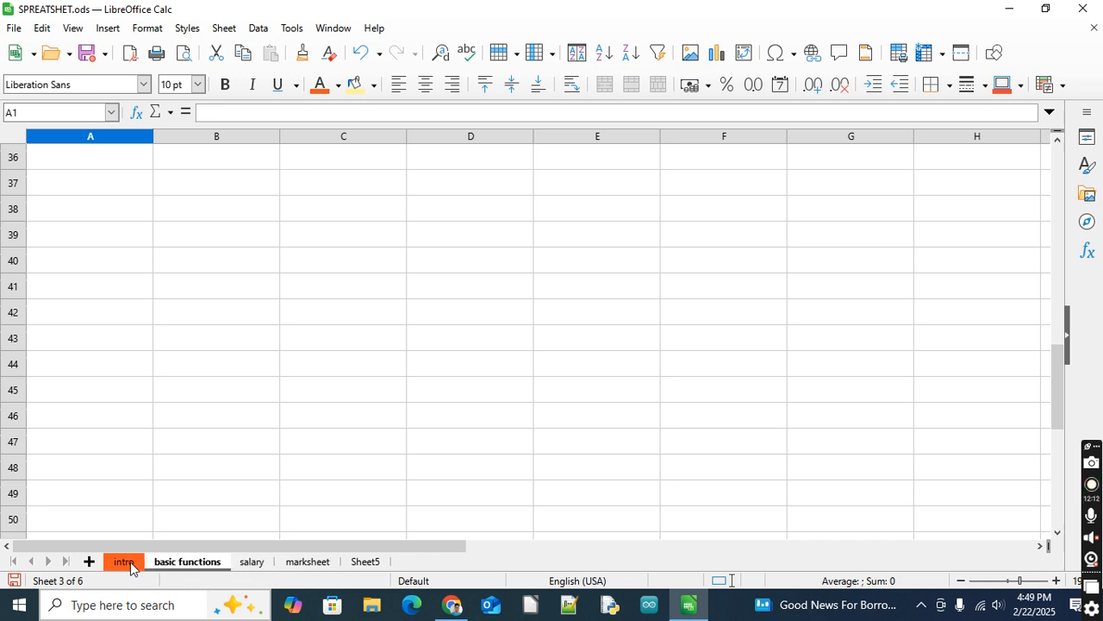
# - Look over the table on the intro sheet and return to the basic functions sheet
pyautogui.click(125, 562)
pyautogui.scroll(4, 470, 246)
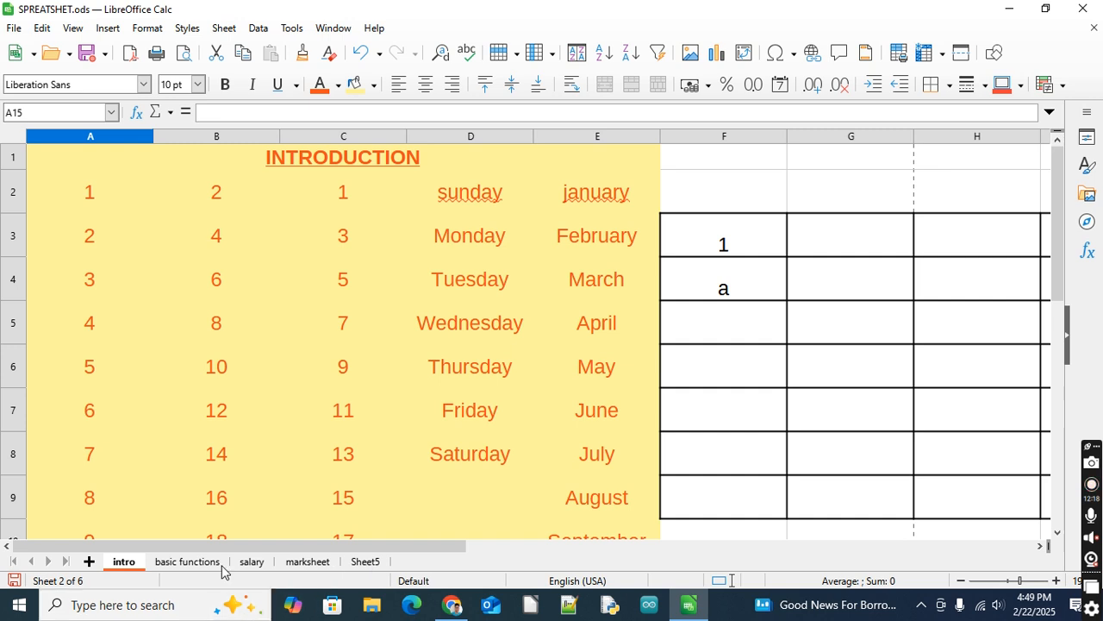
pyautogui.click(176, 565)
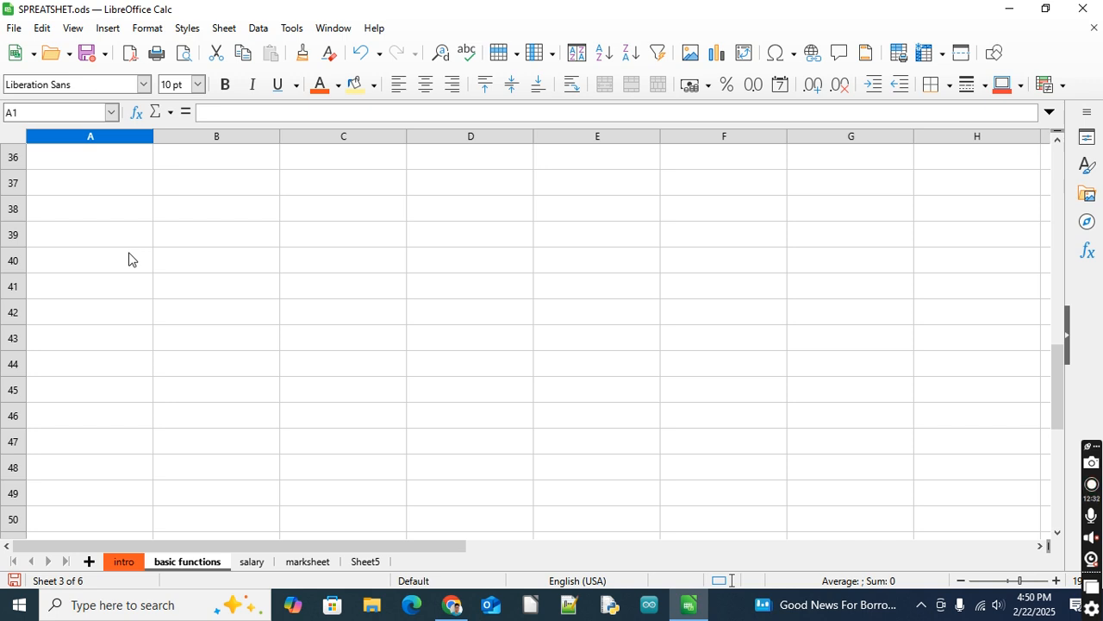
# - Enter the heading "sum" in cell A36 of the basic functions sheet and make it bold and underlined
pyautogui.click(131, 167)
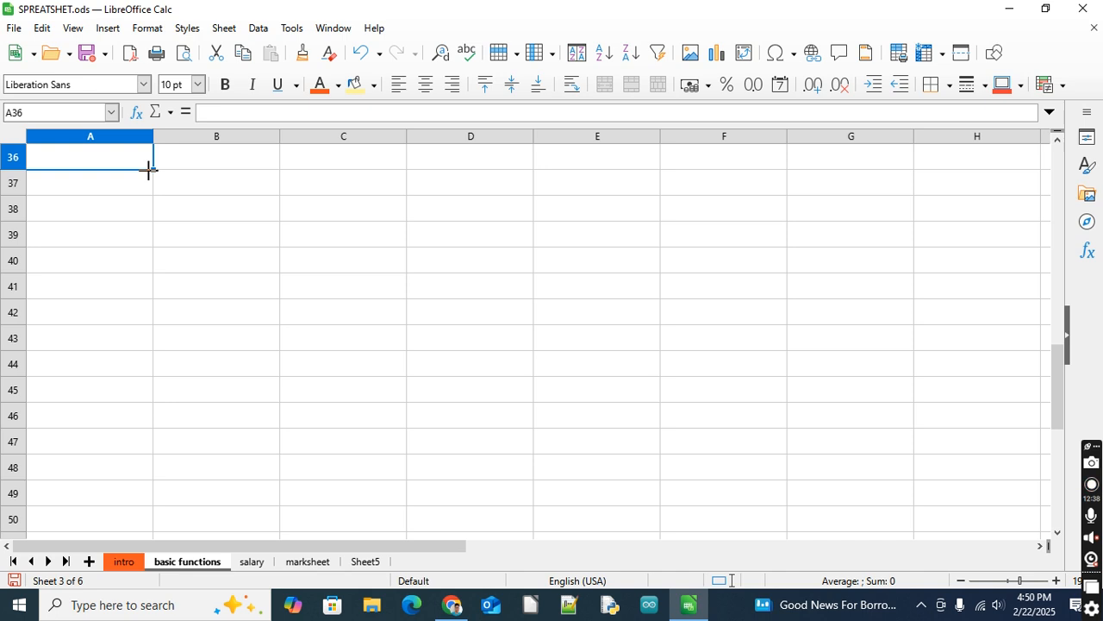
pyautogui.write('sum')
pyautogui.press('Return')
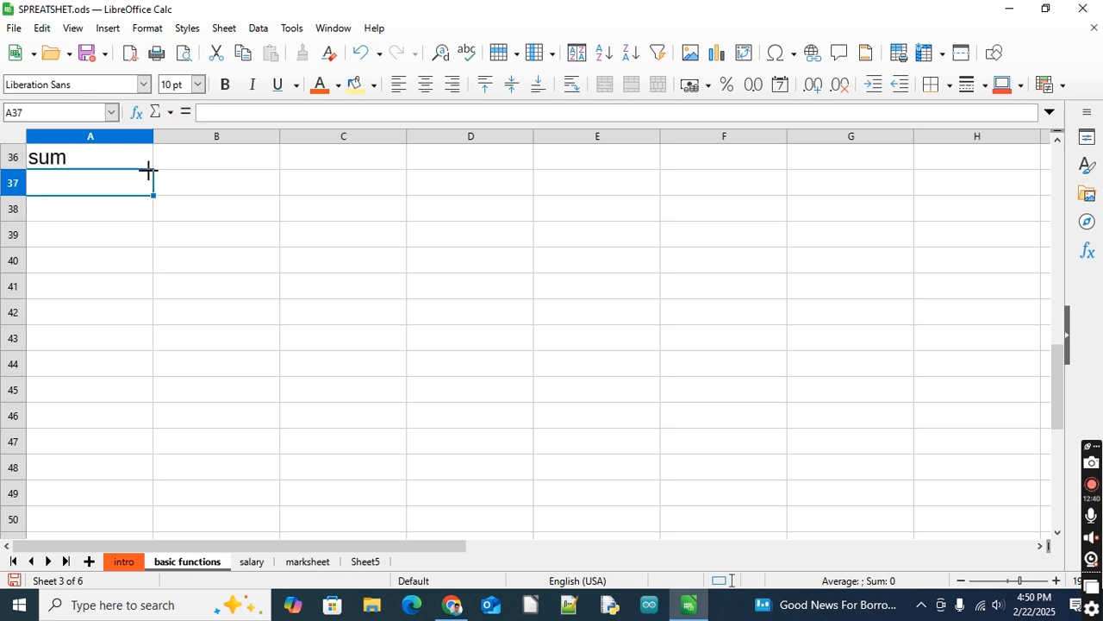
pyautogui.press('Return')
pyautogui.click(148, 164)
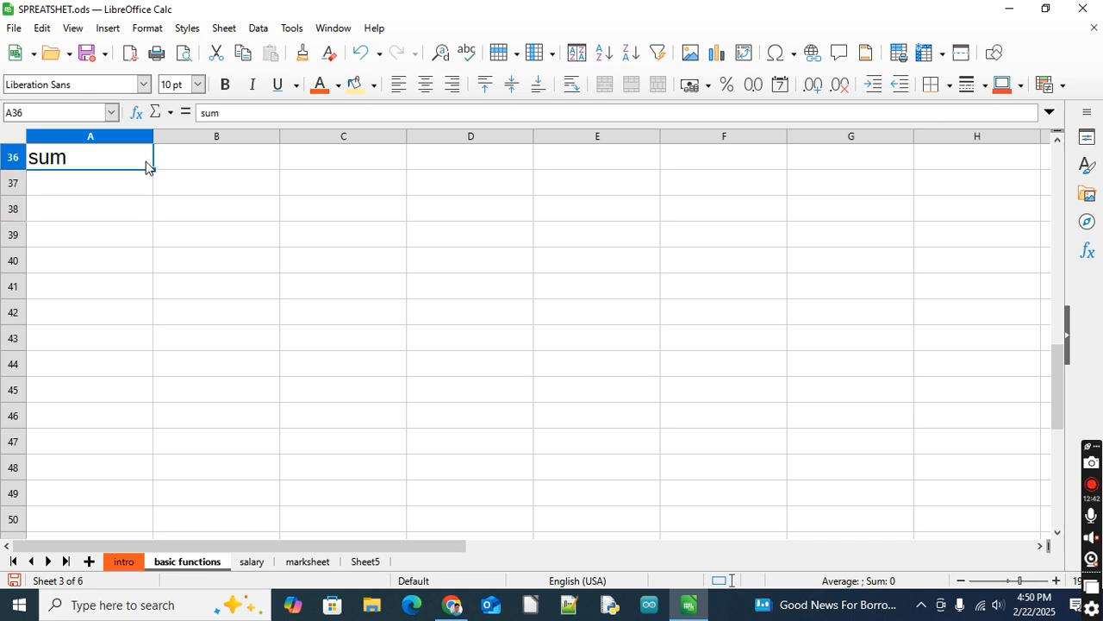
pyautogui.click(224, 84)
pyautogui.click(121, 187)
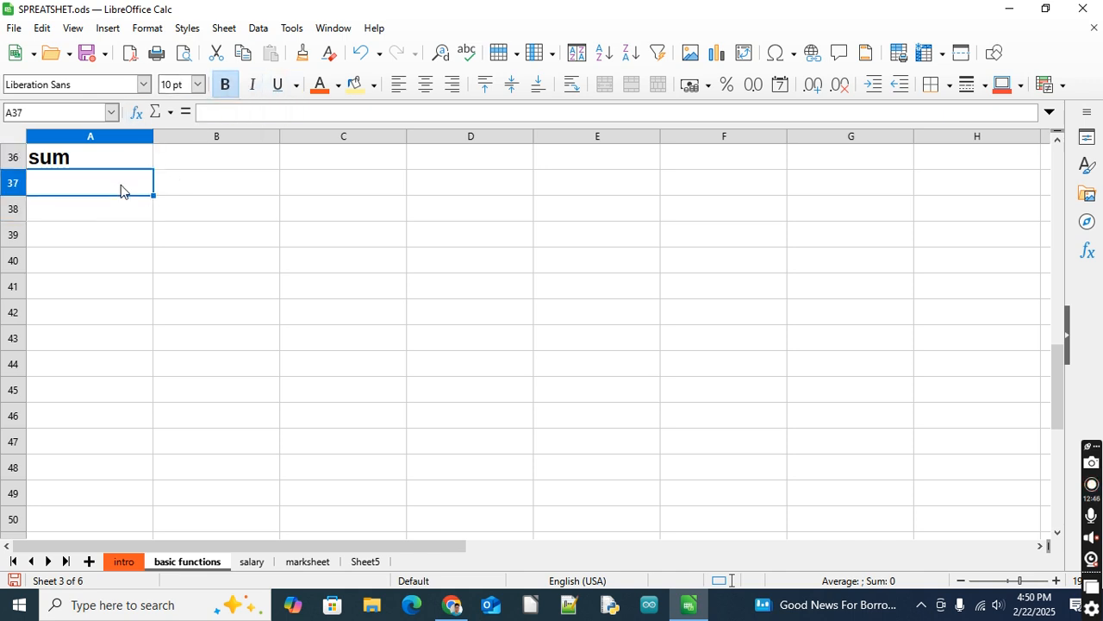
pyautogui.click(228, 163)
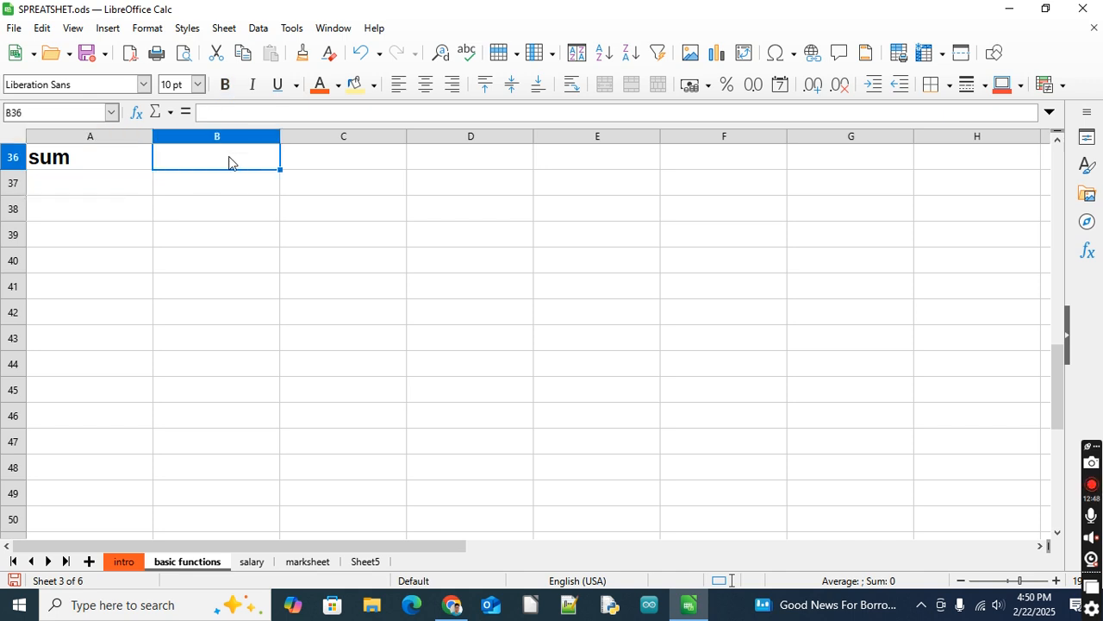
pyautogui.press('Left')
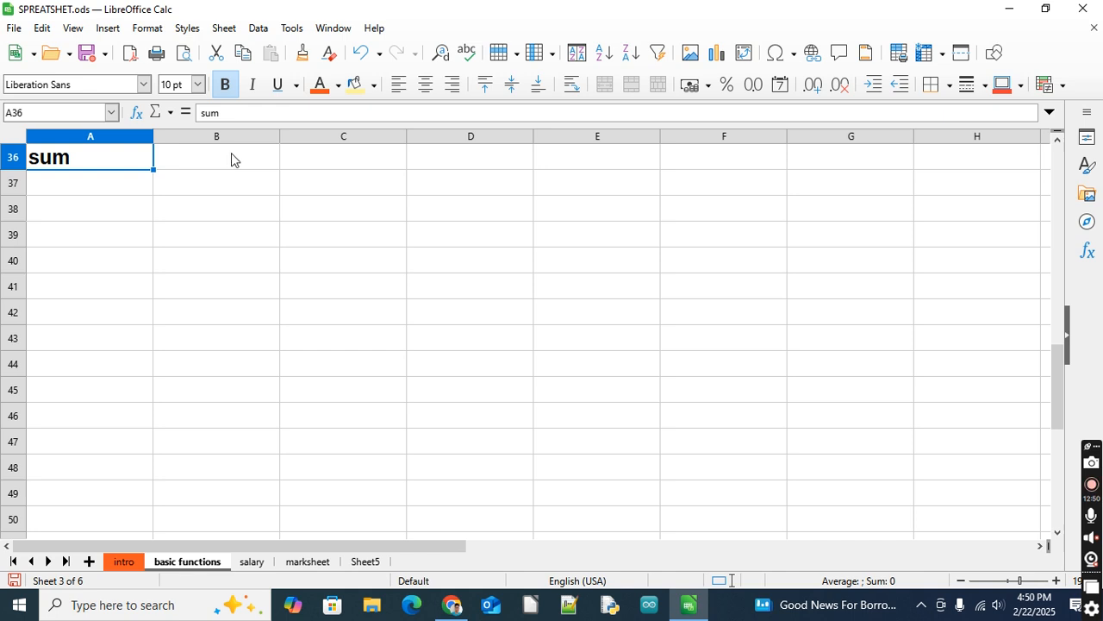
pyautogui.click(280, 86)
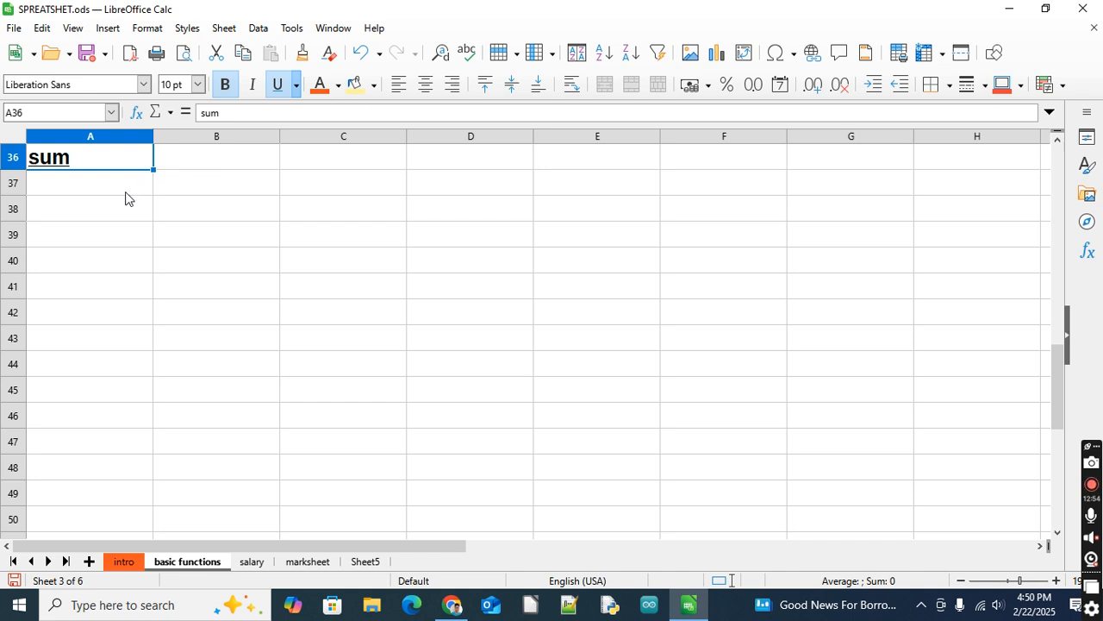
# - Enter the numbers 12, 23, 34, 45 and 56 in cells A37 to A41 below the sum heading
pyautogui.click(126, 197)
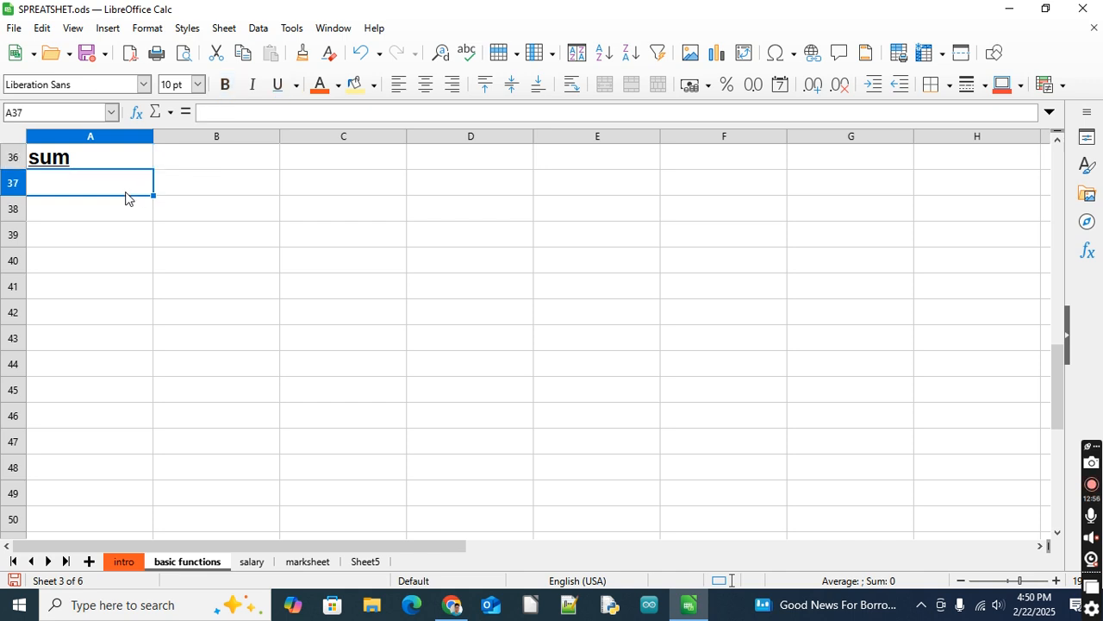
pyautogui.write('12')
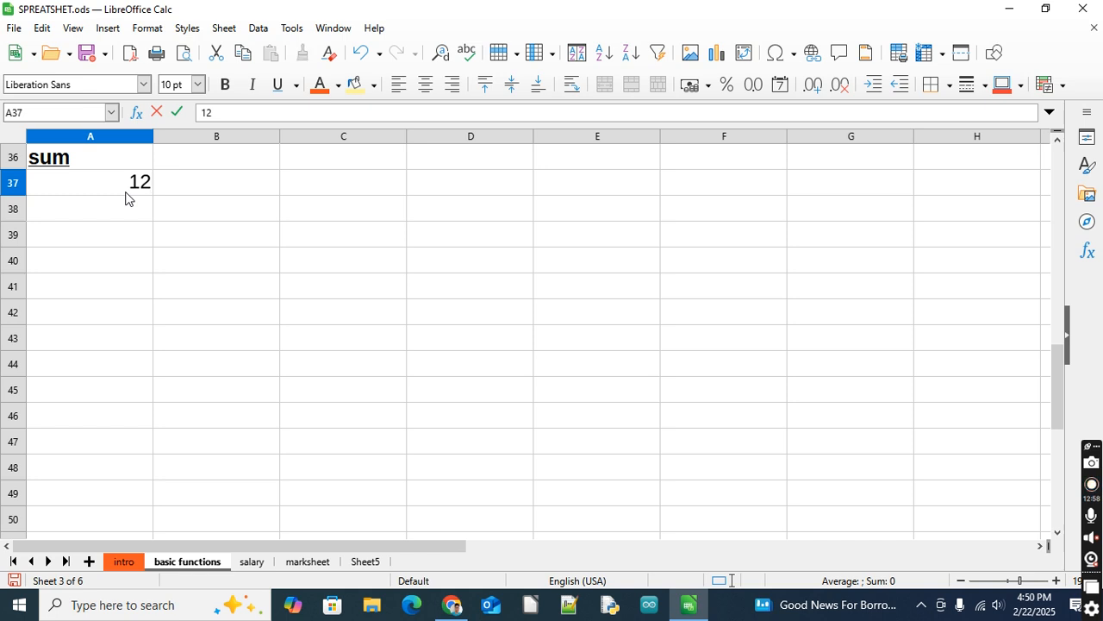
pyautogui.press('Return')
pyautogui.write('23')
pyautogui.press('Return')
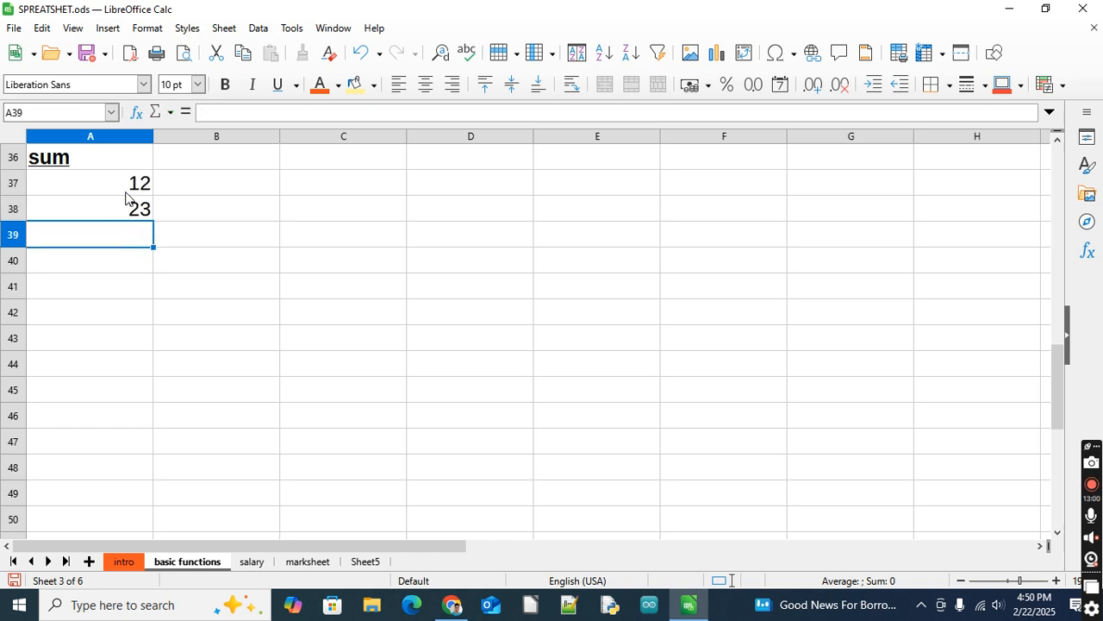
pyautogui.write('34')
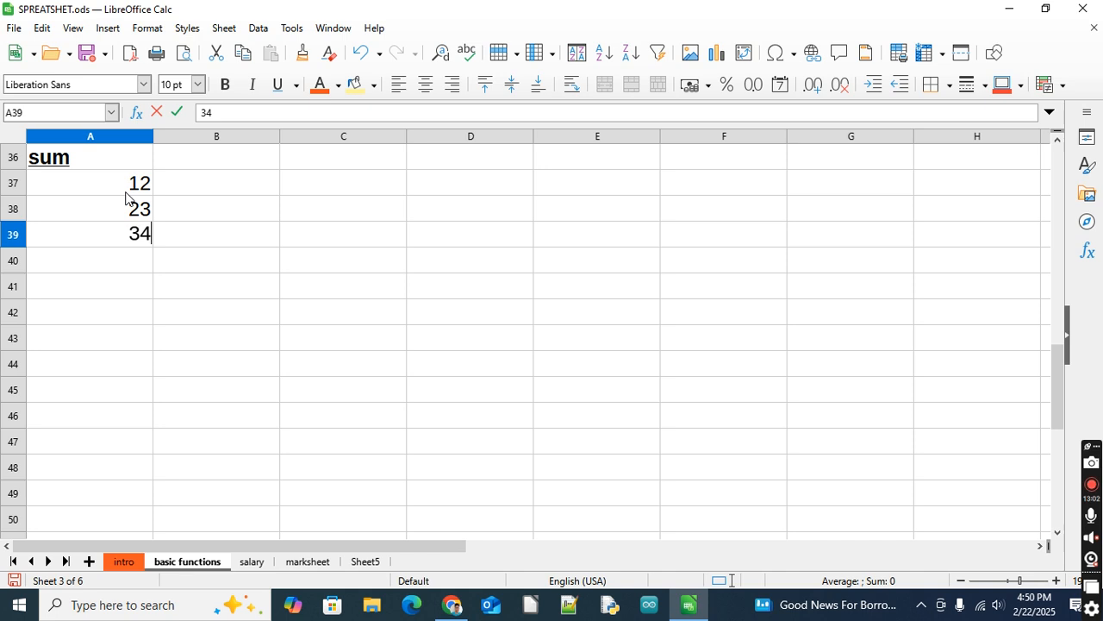
pyautogui.press('Return')
pyautogui.write('45')
pyautogui.press('Return')
pyautogui.write('56')
pyautogui.press('Return')
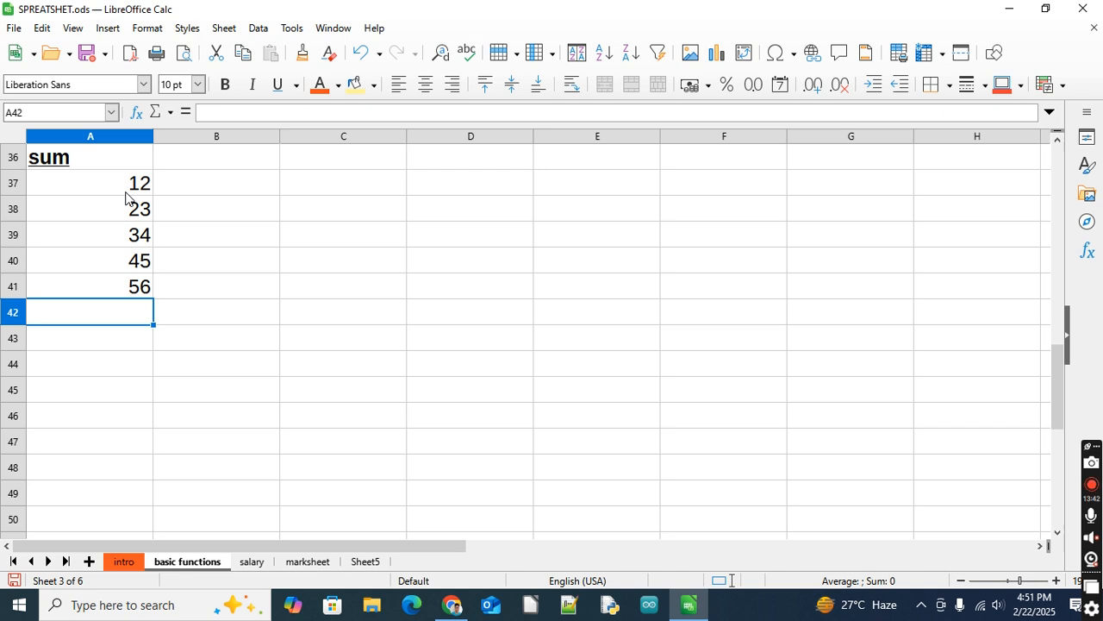
# - Add the first two numbers in cell A42 with the formula =A37+A38 and select that cell to check the formula
pyautogui.write('=')
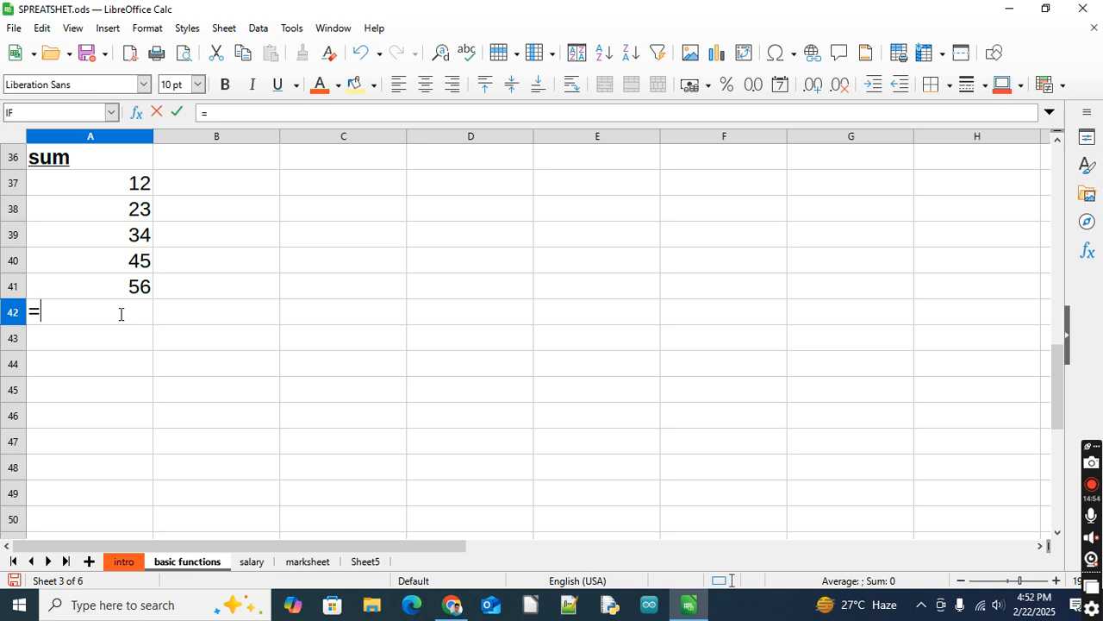
pyautogui.write('a')
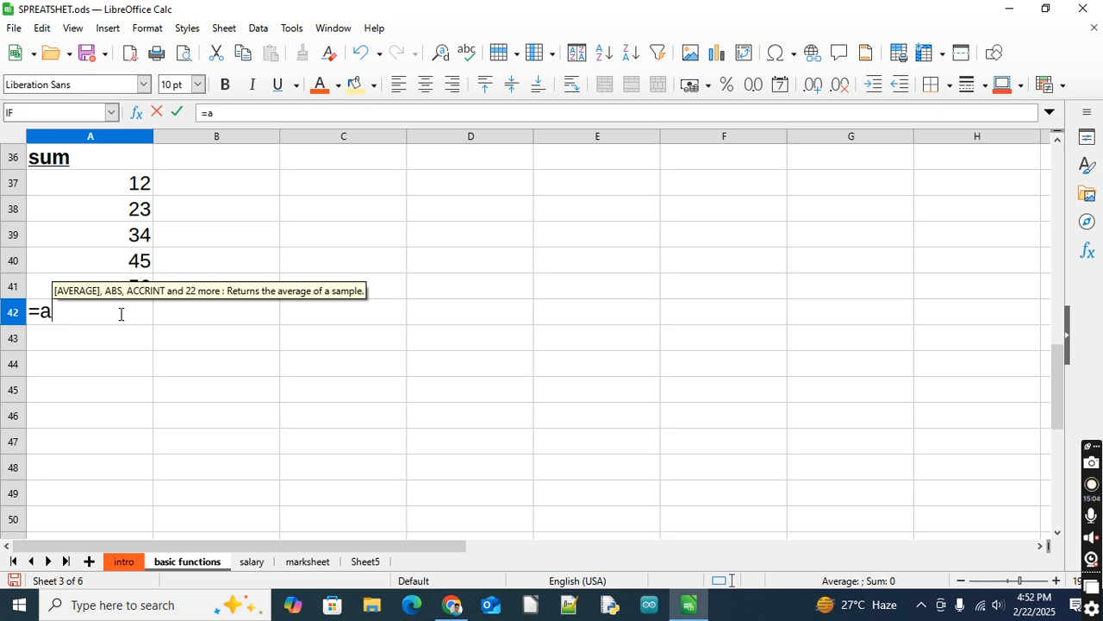
pyautogui.write('37')
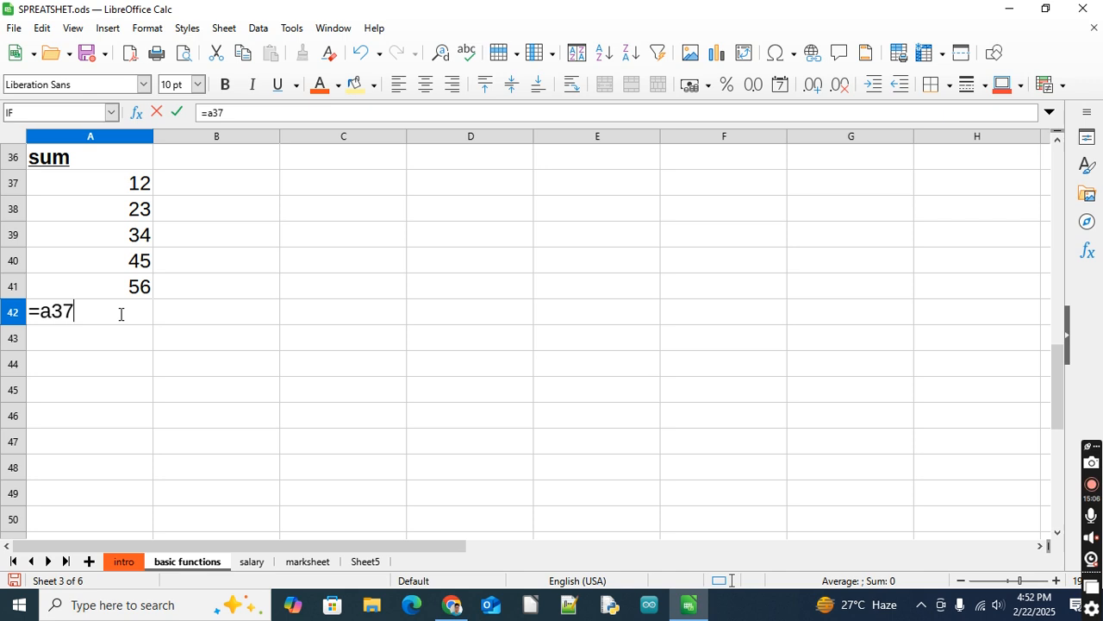
pyautogui.write('+a38')
pyautogui.press('Return')
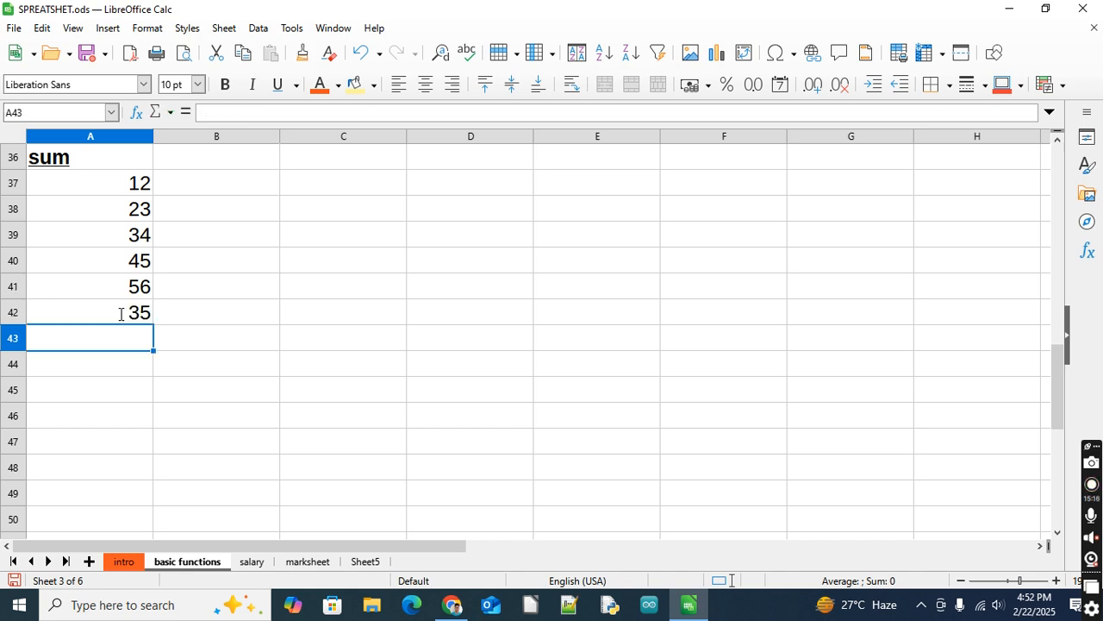
pyautogui.click(128, 310)
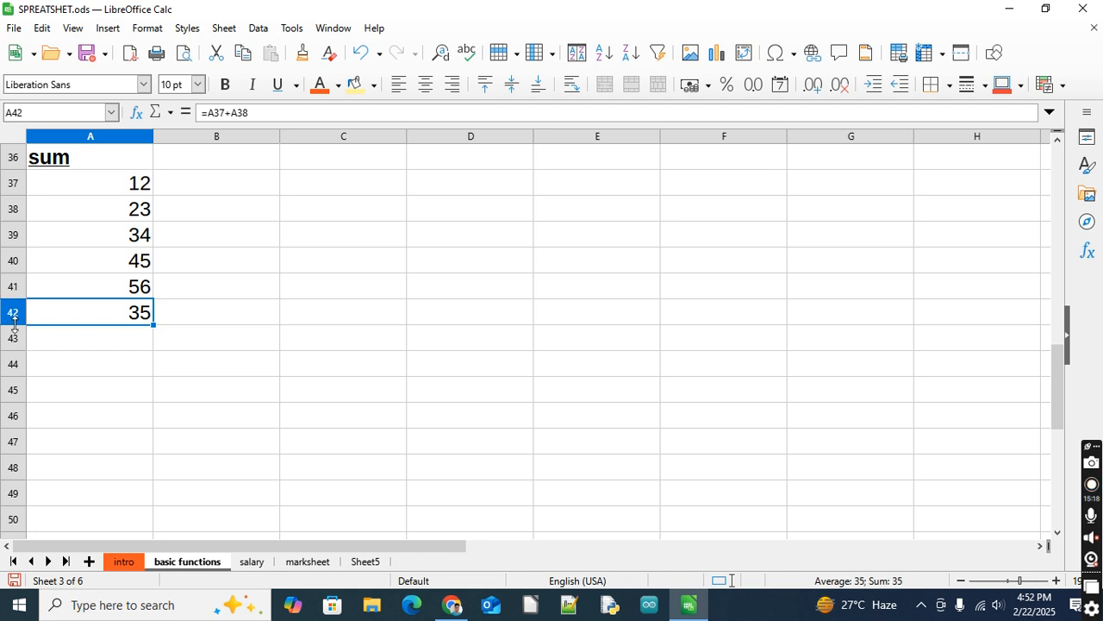
pyautogui.click(5, 315)
pyautogui.rightClick(7, 314)
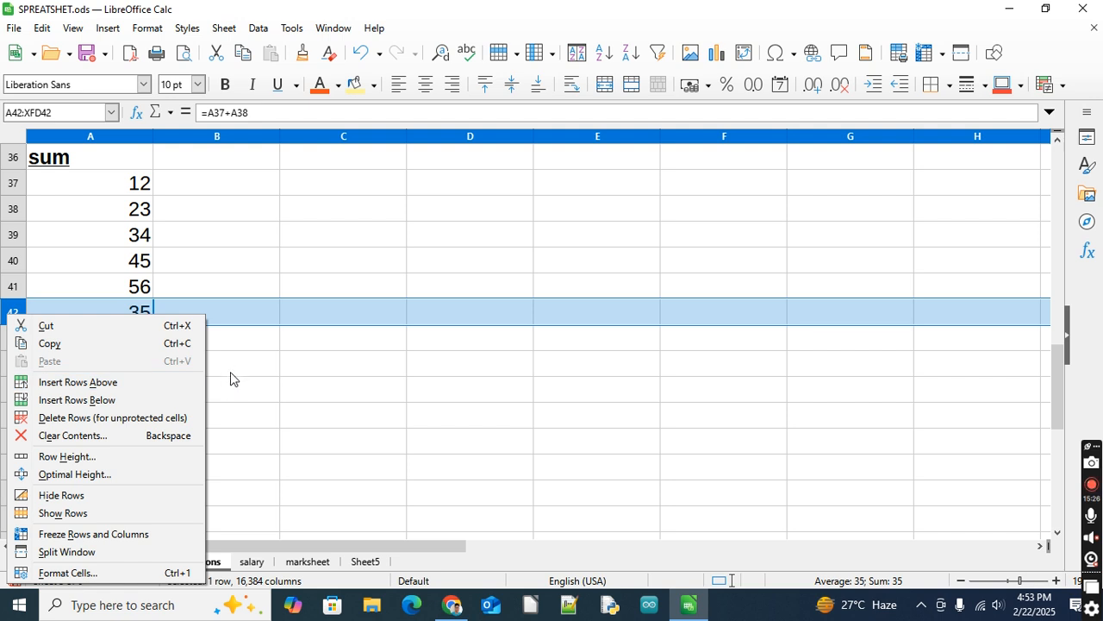
pyautogui.press('Escape')
pyautogui.rightClick(87, 132)
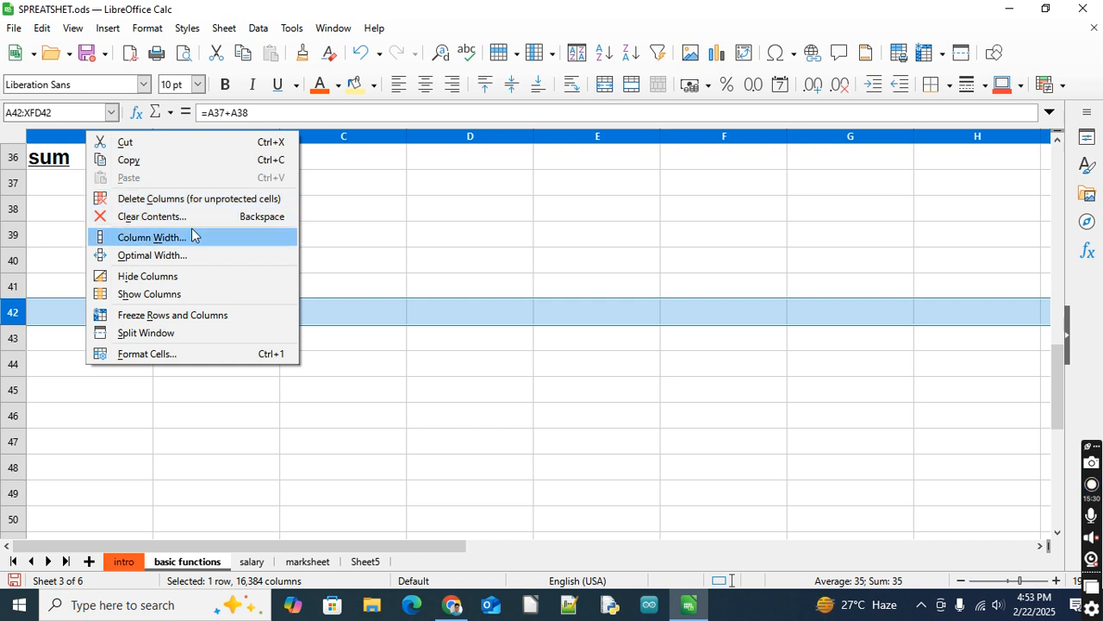
pyautogui.press('Escape')
pyautogui.click(141, 361)
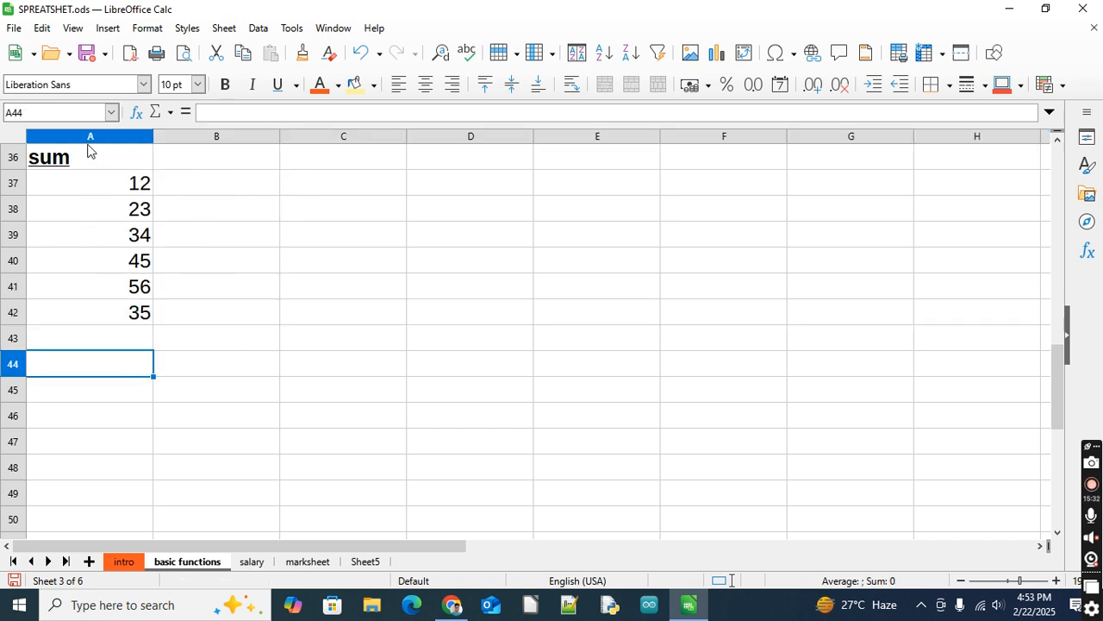
# - Insert a column before column A and enter the label "first" in cell A42 beside the addition formula
pyautogui.rightClick(89, 135)
pyautogui.click(123, 208)
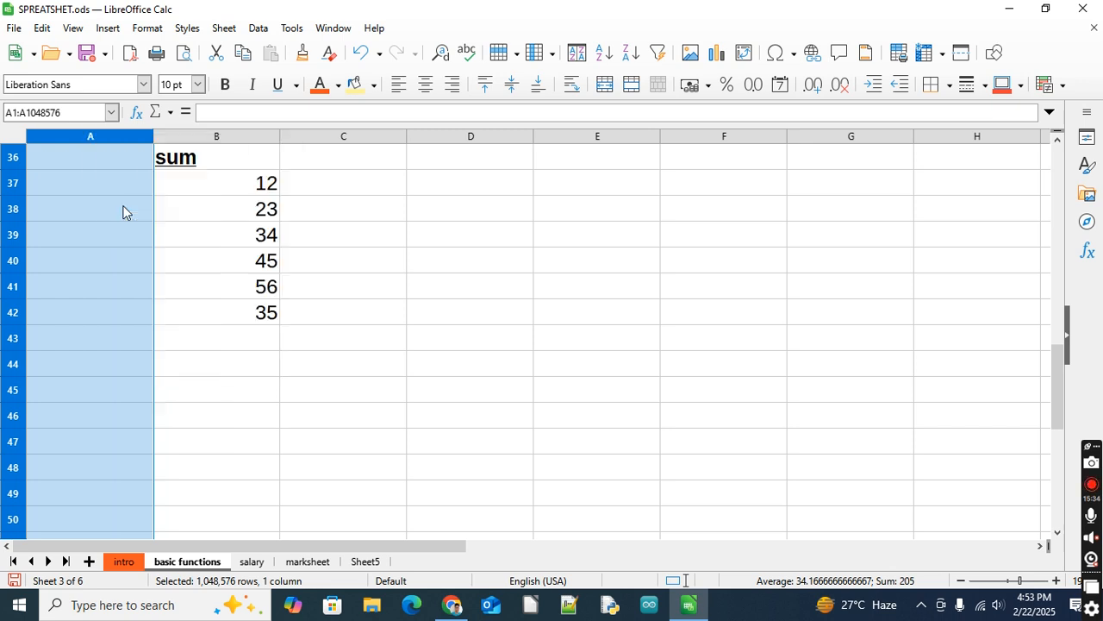
pyautogui.click(98, 321)
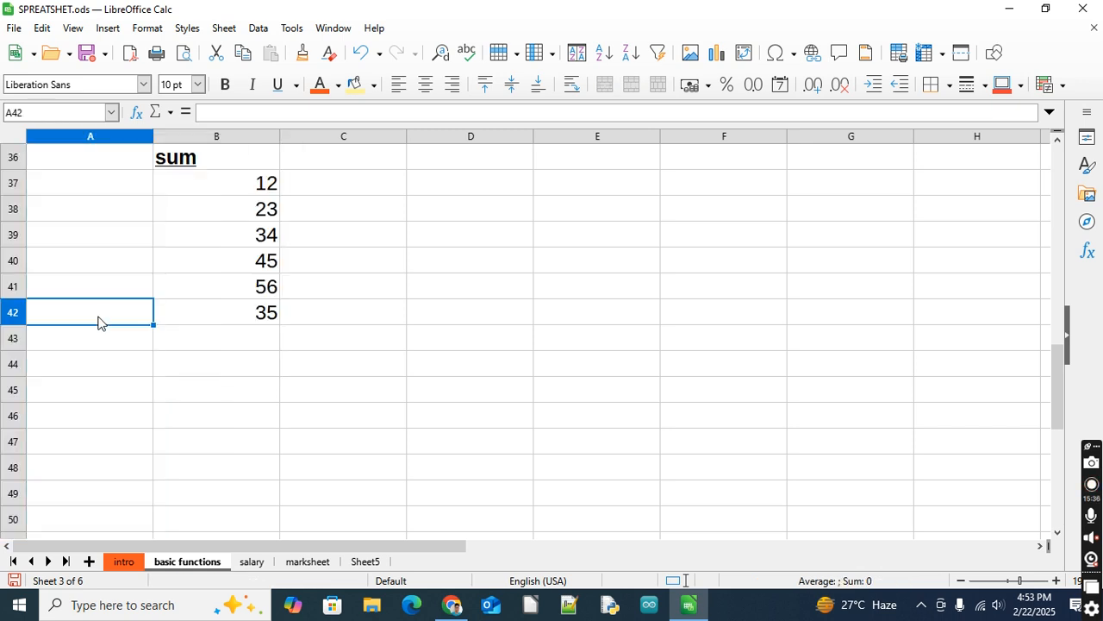
pyautogui.write('first')
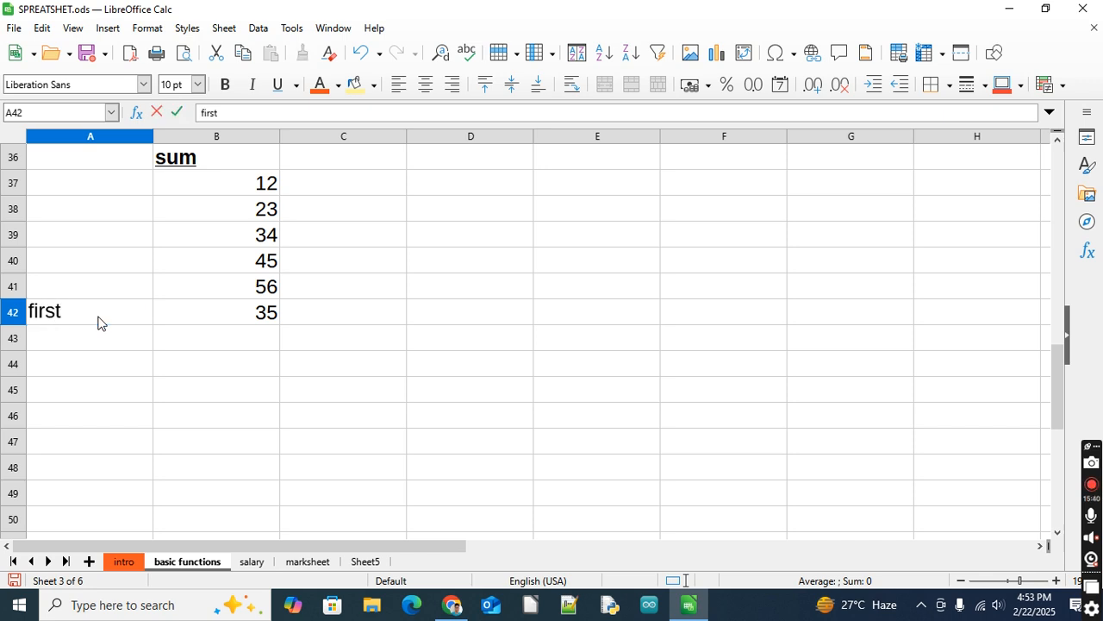
pyautogui.press('Tab')
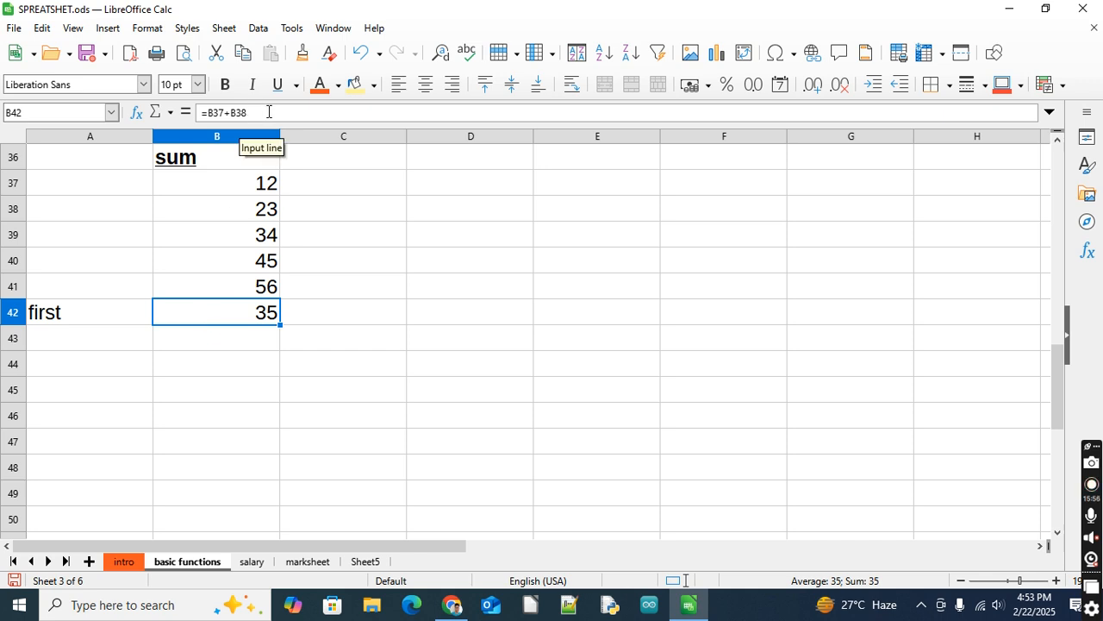
# - Examine the cell references of the addition formula in B42 in edit mode, and select cell A43
pyautogui.doubleClick(224, 313)
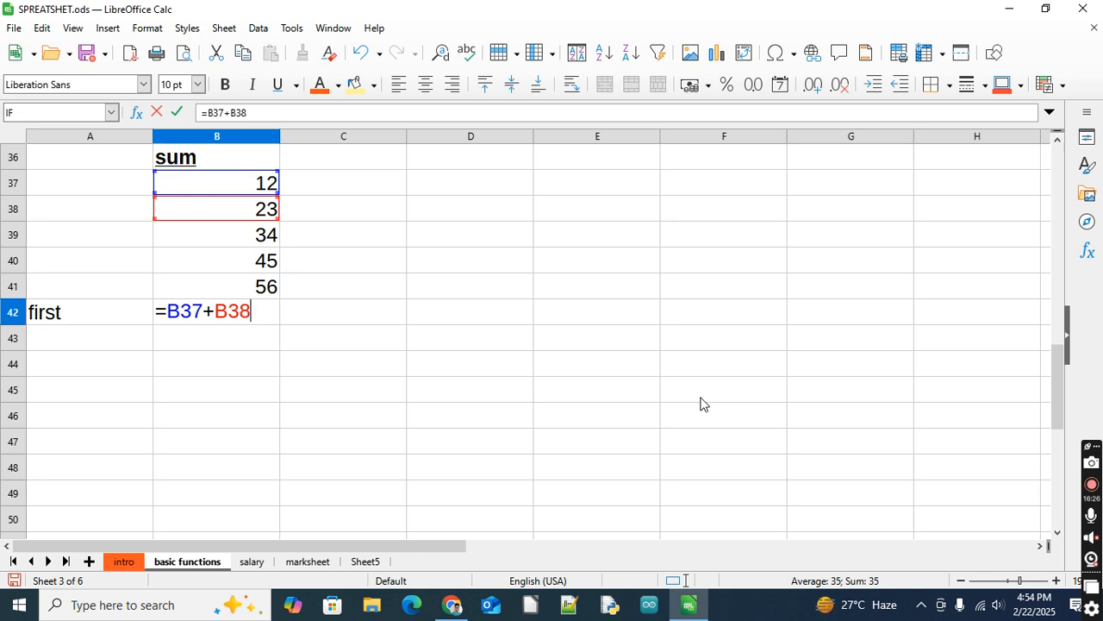
pyautogui.press('Return')
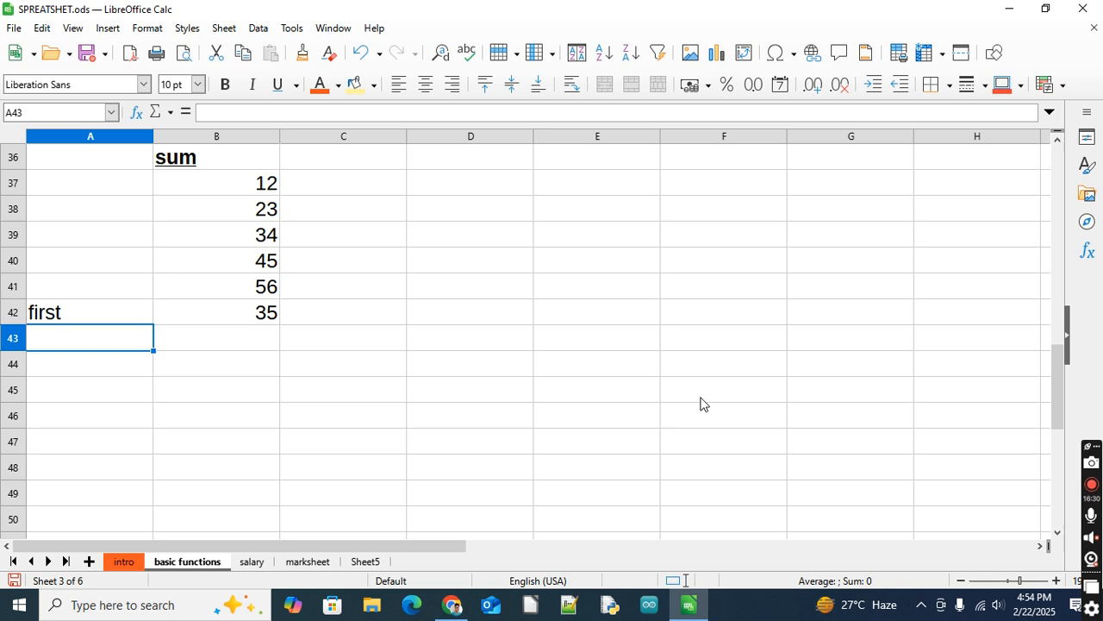
pyautogui.press('Up')
pyautogui.press('Right')
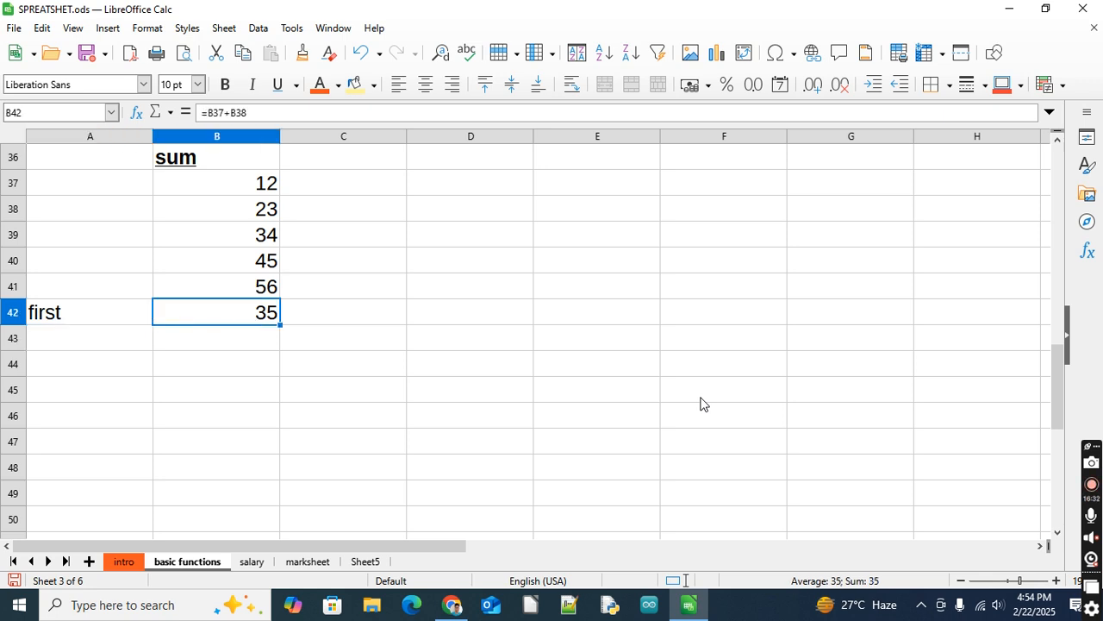
pyautogui.press('F2')
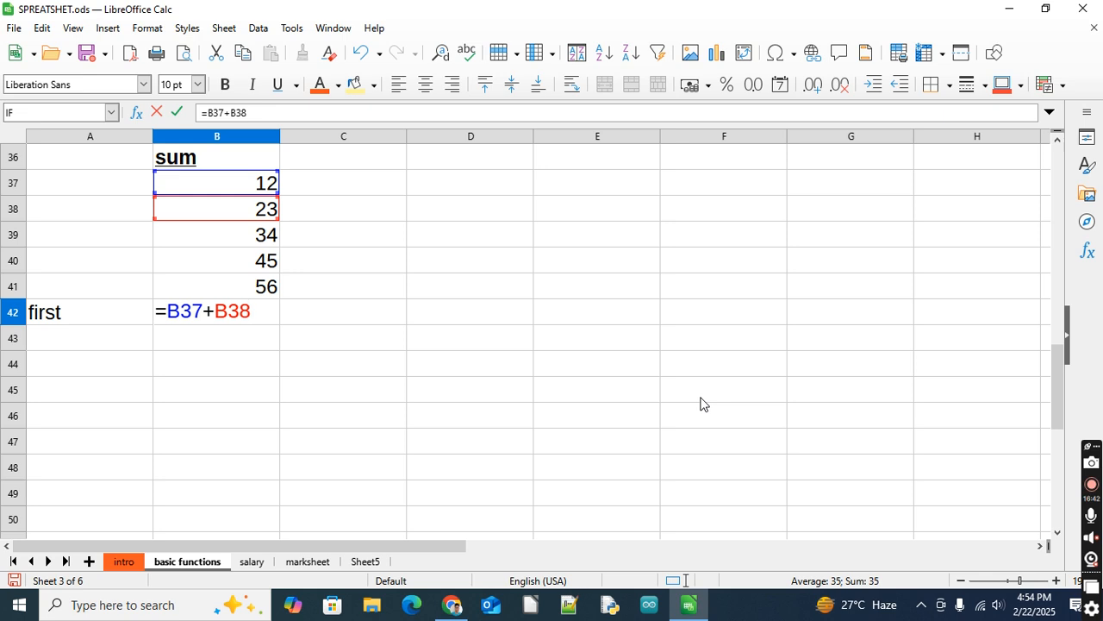
pyautogui.press('Return')
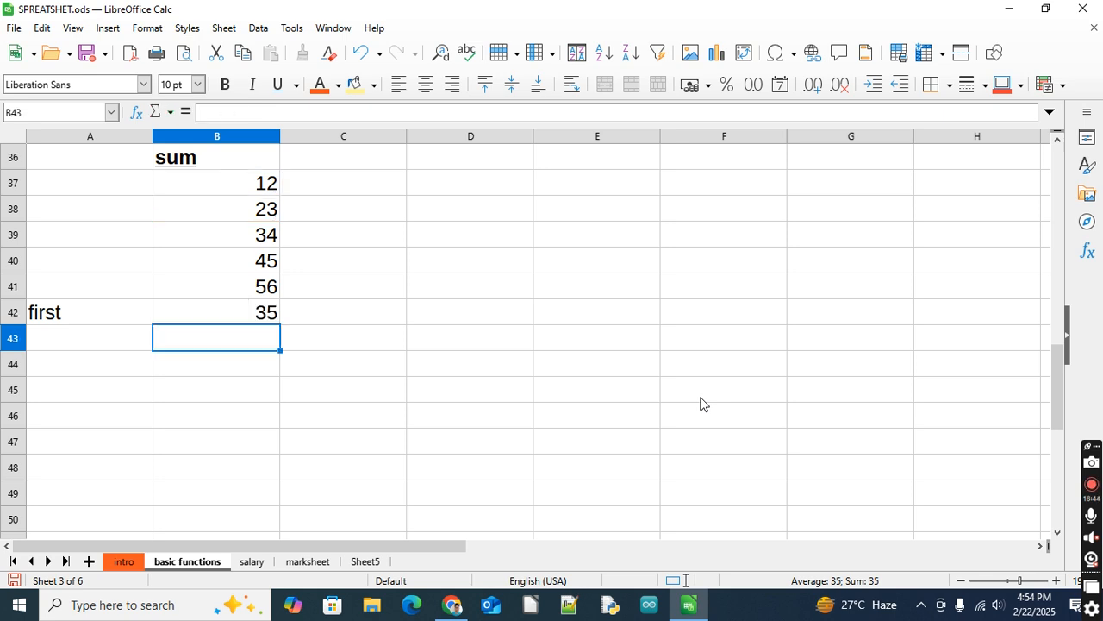
pyautogui.press('Left')
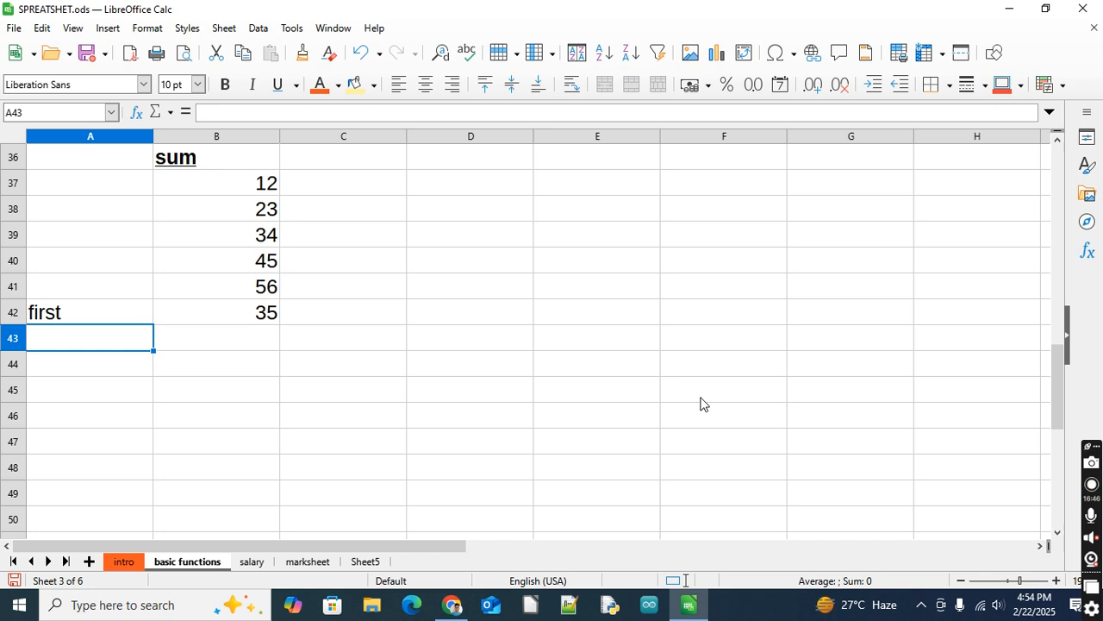
# - Enter the label "second" in cell A43 and start a SUM formula in cell B43
pyautogui.write('second')
pyautogui.press('Tab')
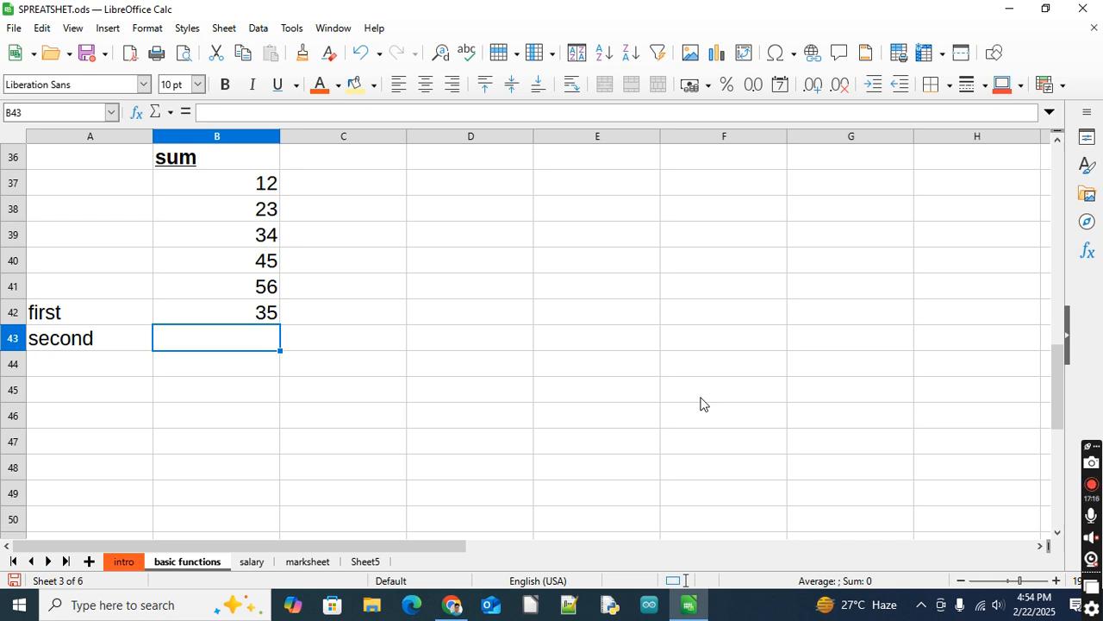
pyautogui.write('=s')
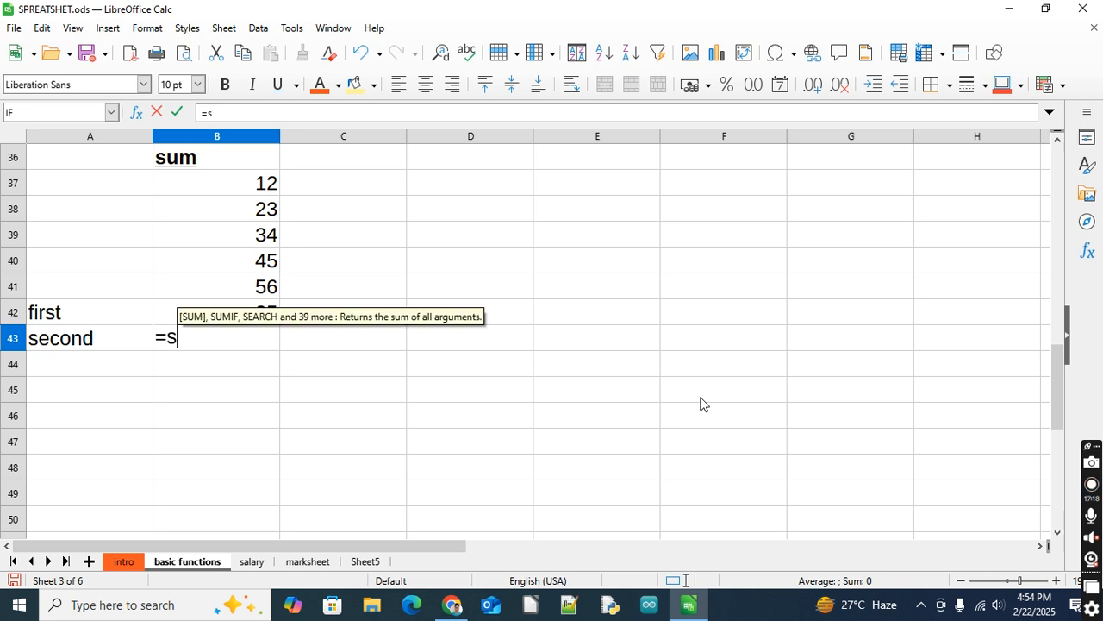
pyautogui.write('um(')
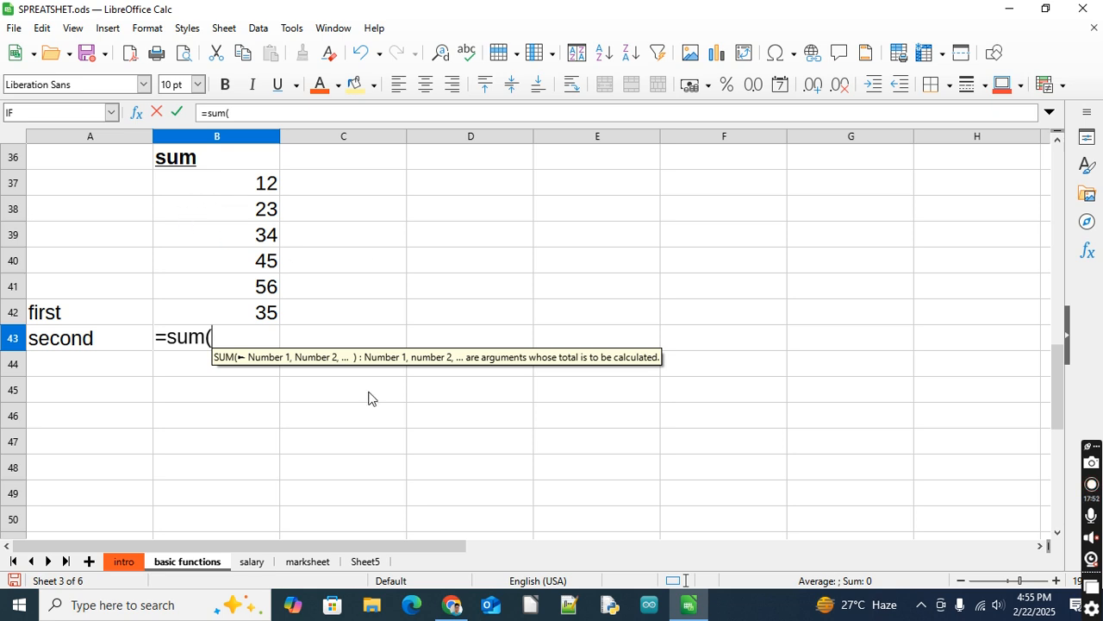
pyautogui.click(243, 188)
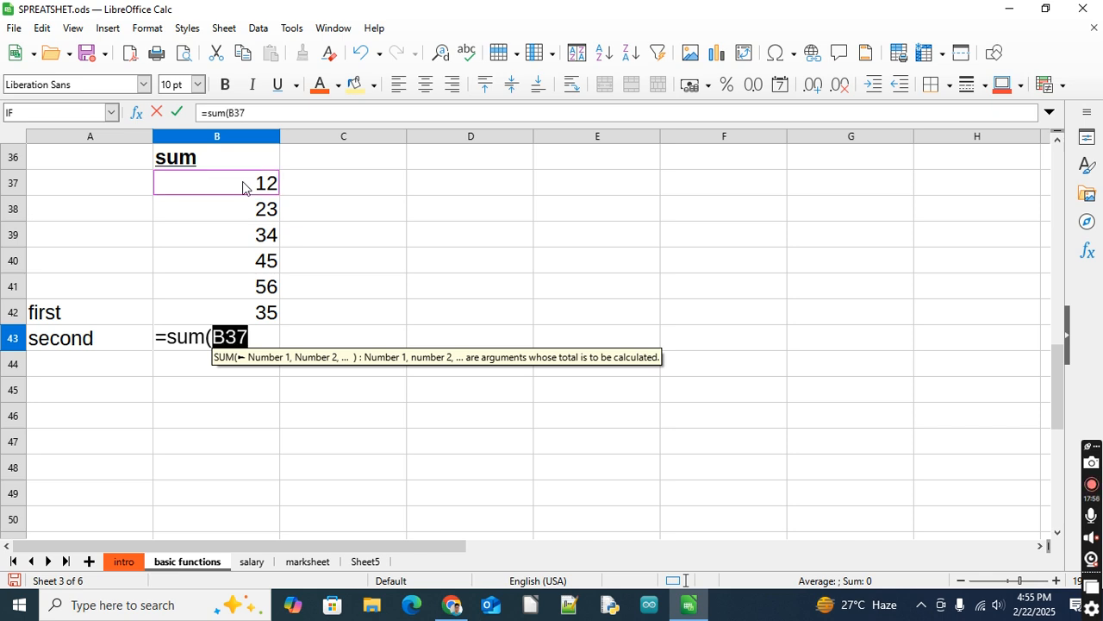
pyautogui.write(',')
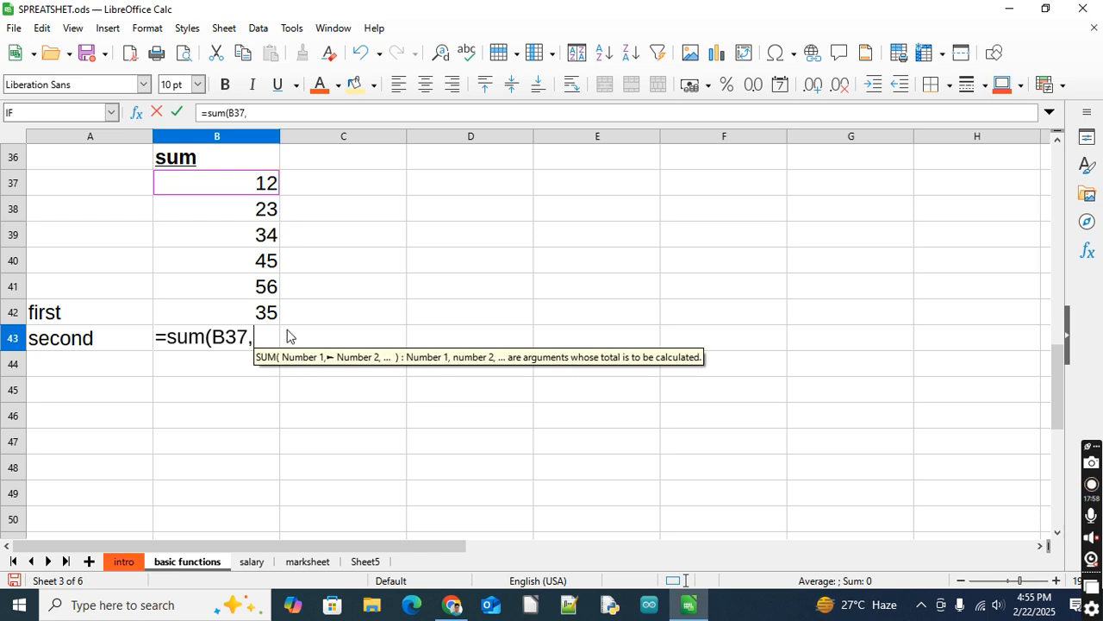
pyautogui.click(254, 215)
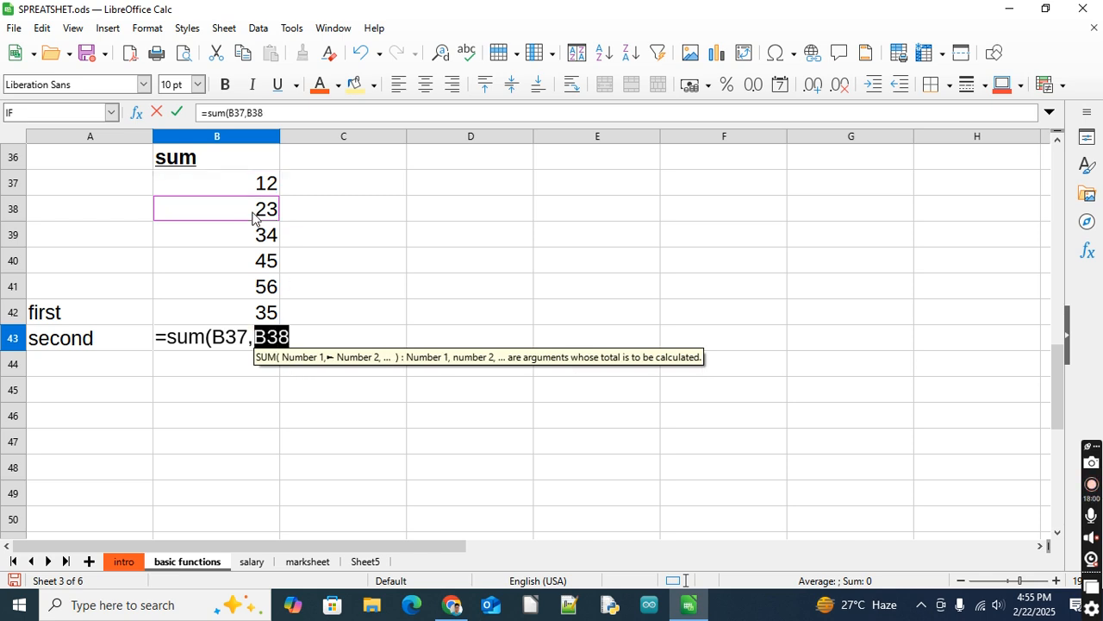
pyautogui.write(',')
pyautogui.click(246, 237)
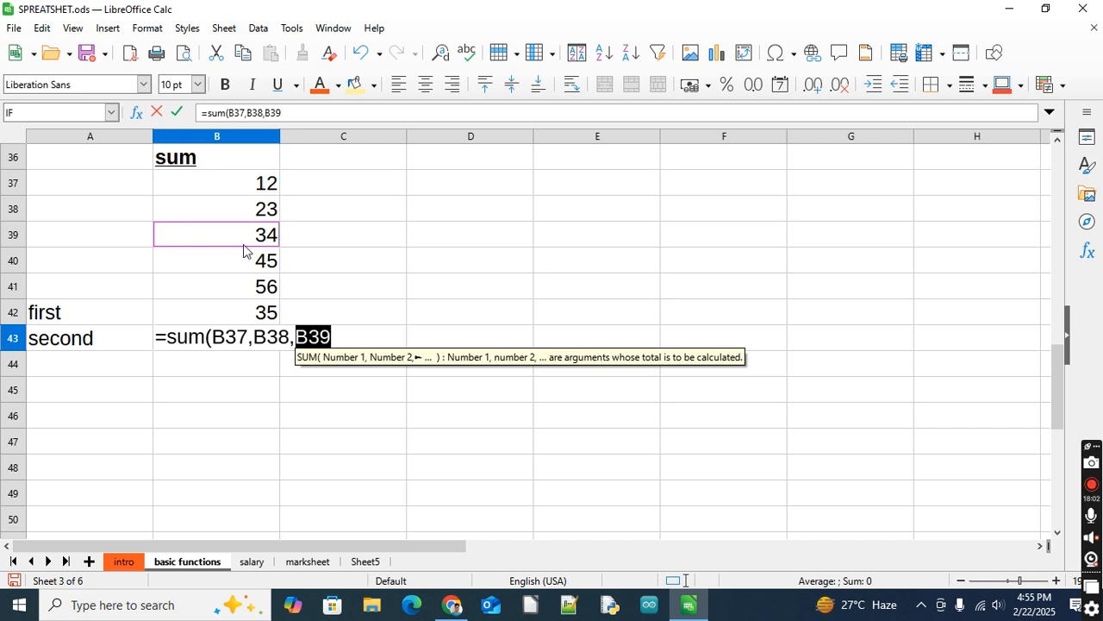
pyautogui.write(',')
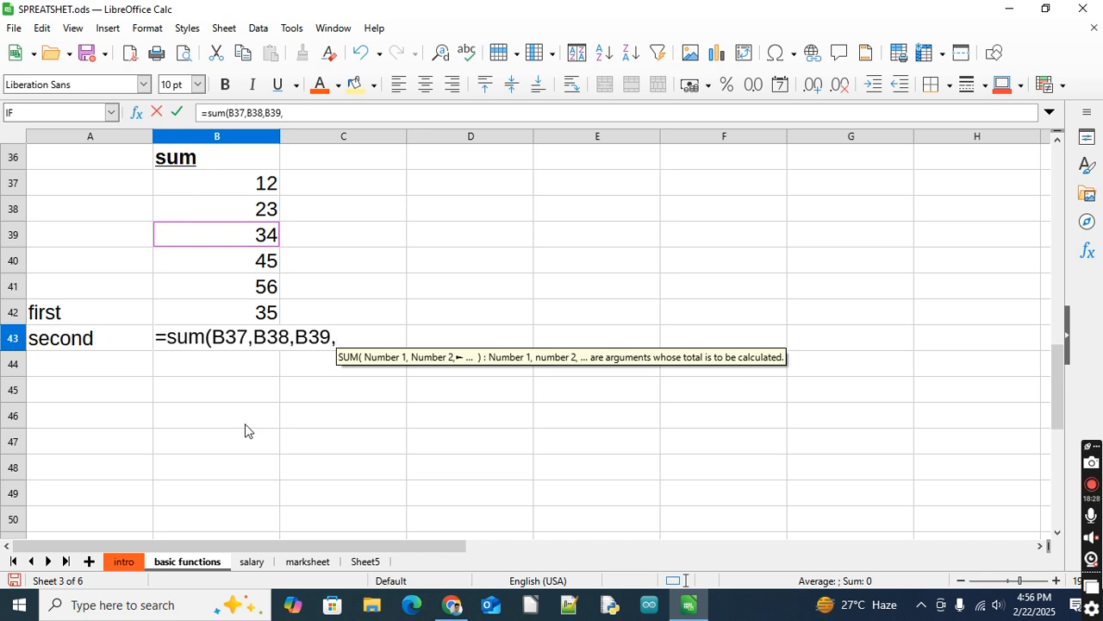
pyautogui.press('BackSpace')
pyautogui.press('BackSpace')
pyautogui.press('BackSpace')
pyautogui.press('BackSpace')
pyautogui.press('BackSpace')
pyautogui.press('BackSpace')
pyautogui.press('BackSpace')
pyautogui.press('BackSpace')
pyautogui.press('BackSpace')
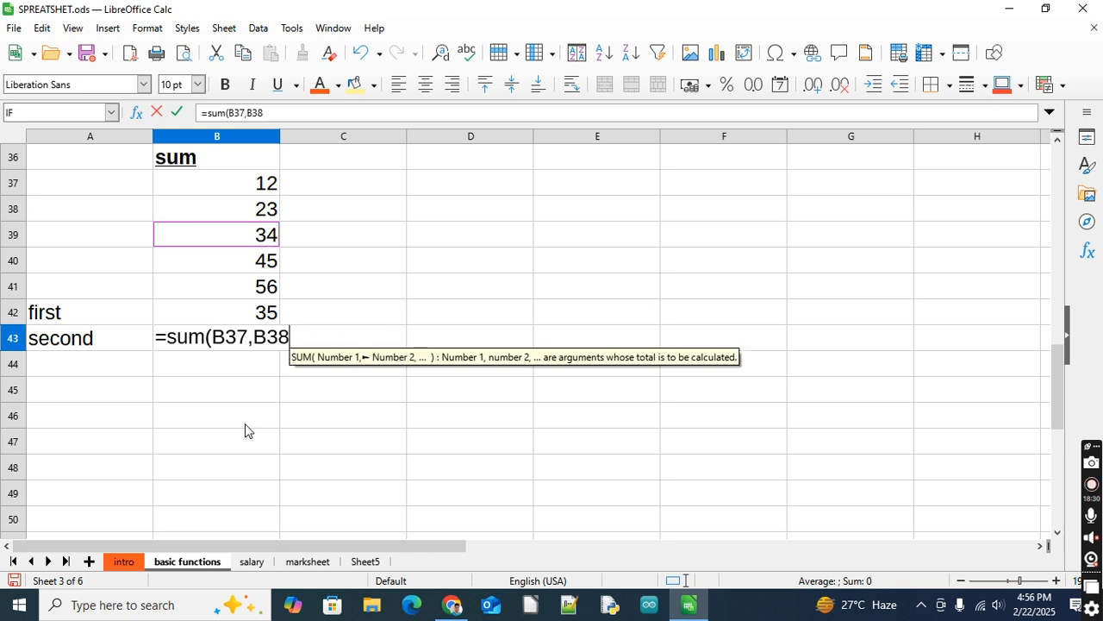
pyautogui.press('BackSpace')
pyautogui.press('BackSpace')
pyautogui.press('BackSpace')
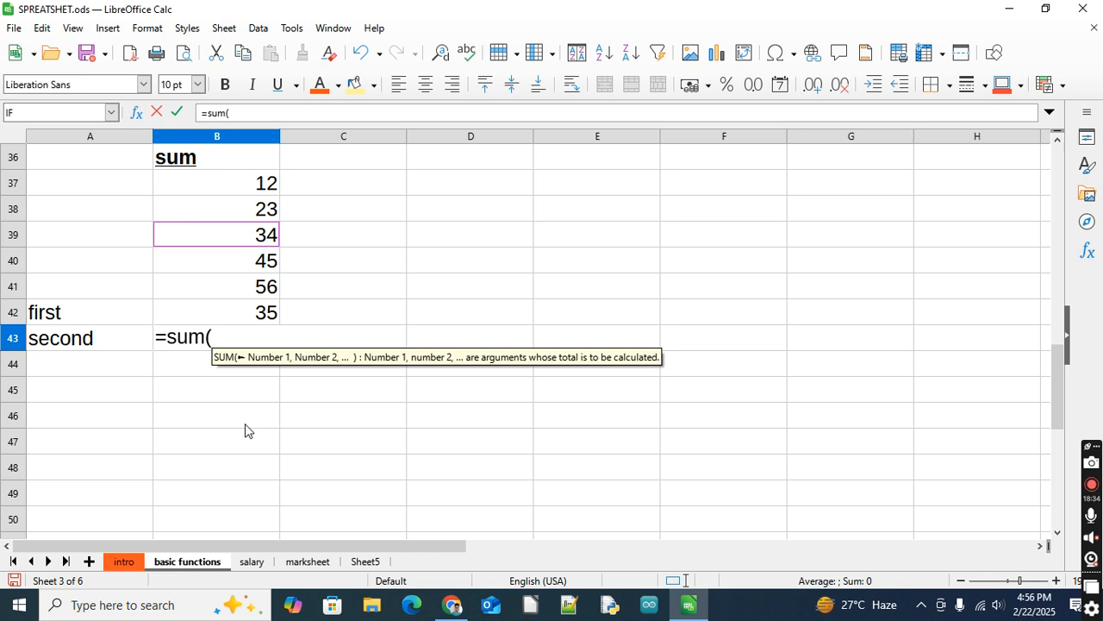
# - Complete the formula in B43 as =SUM(B37,B39,B41) and select that cell to check it
pyautogui.click(232, 184)
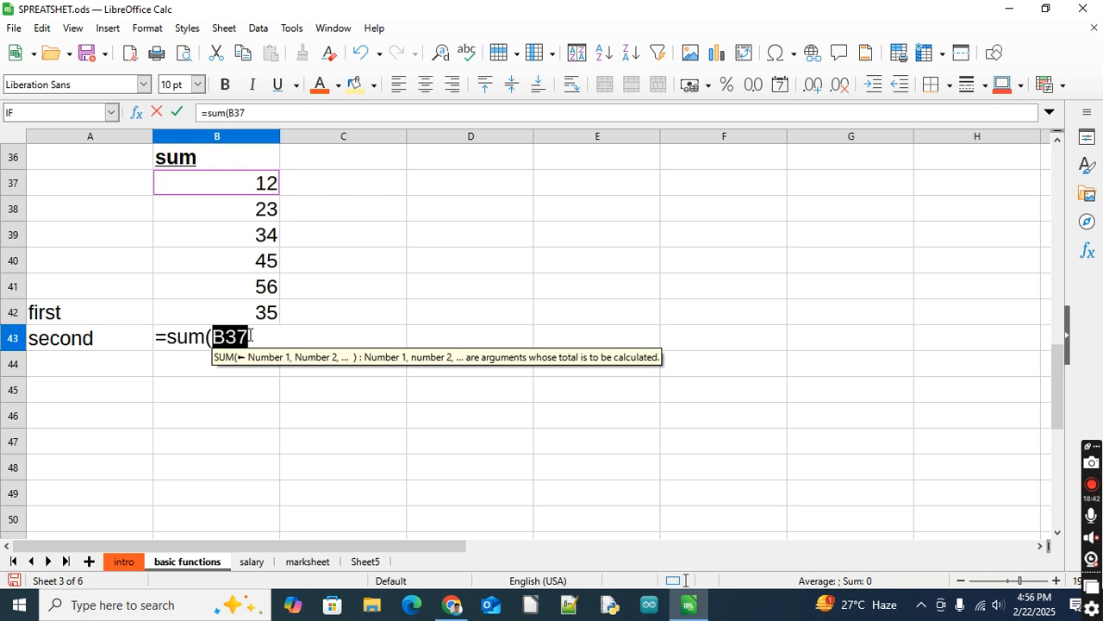
pyautogui.write(',')
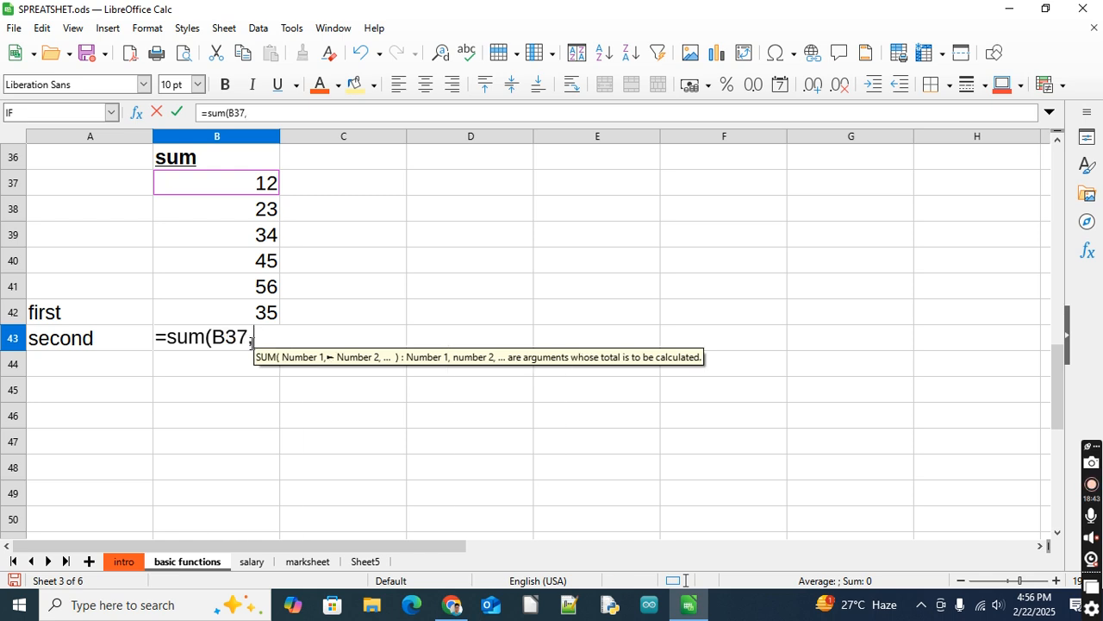
pyautogui.click(250, 240)
pyautogui.write(',')
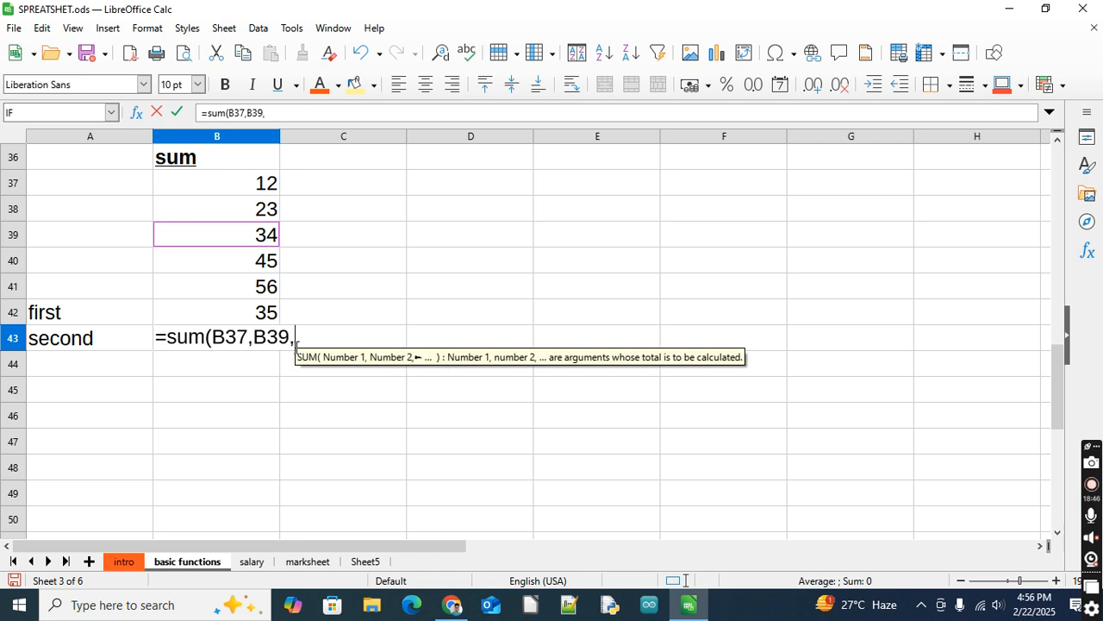
pyautogui.click(249, 293)
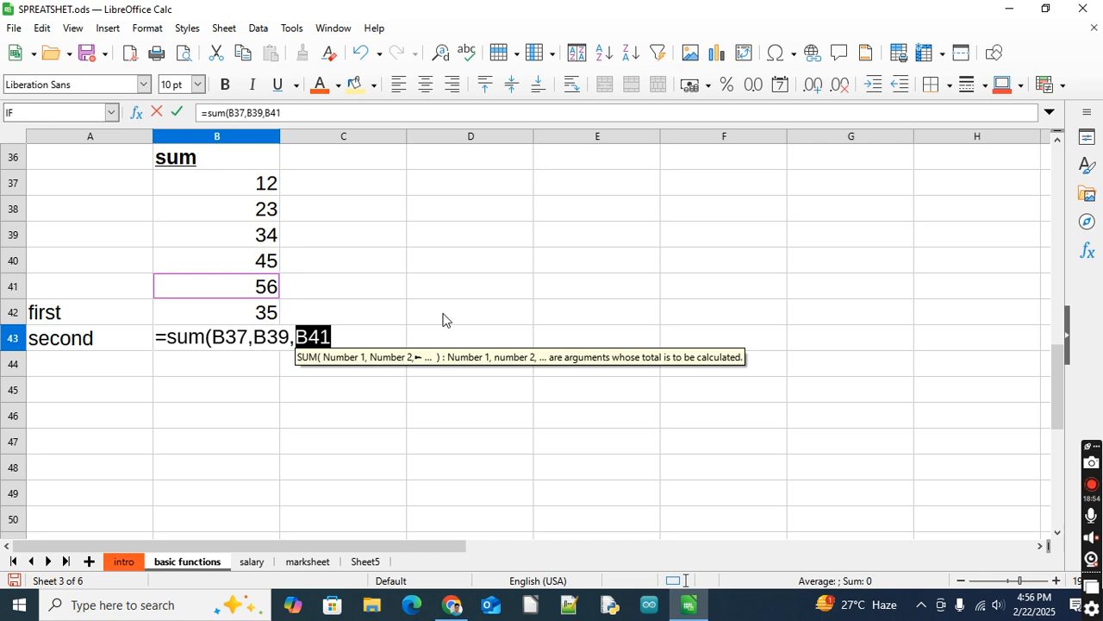
pyautogui.write(')')
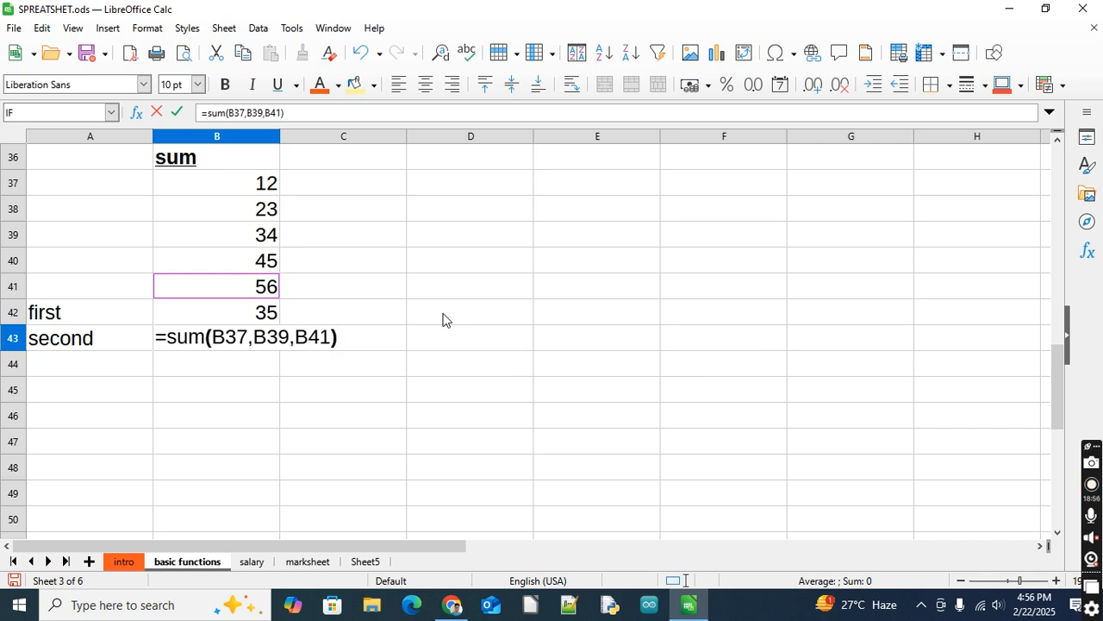
pyautogui.press('Return')
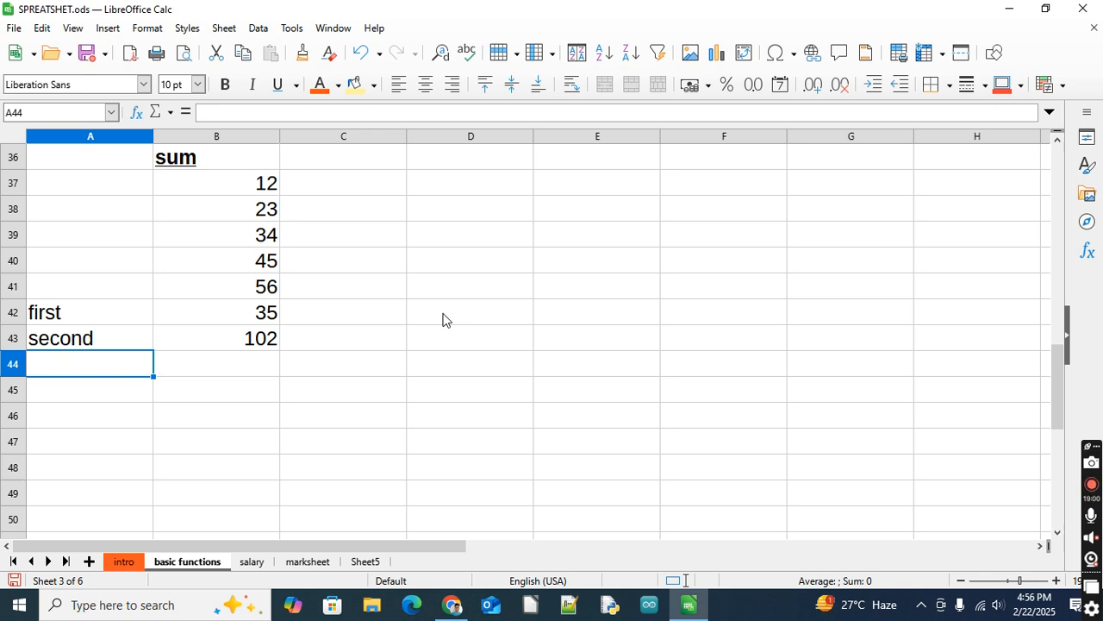
pyautogui.click(243, 344)
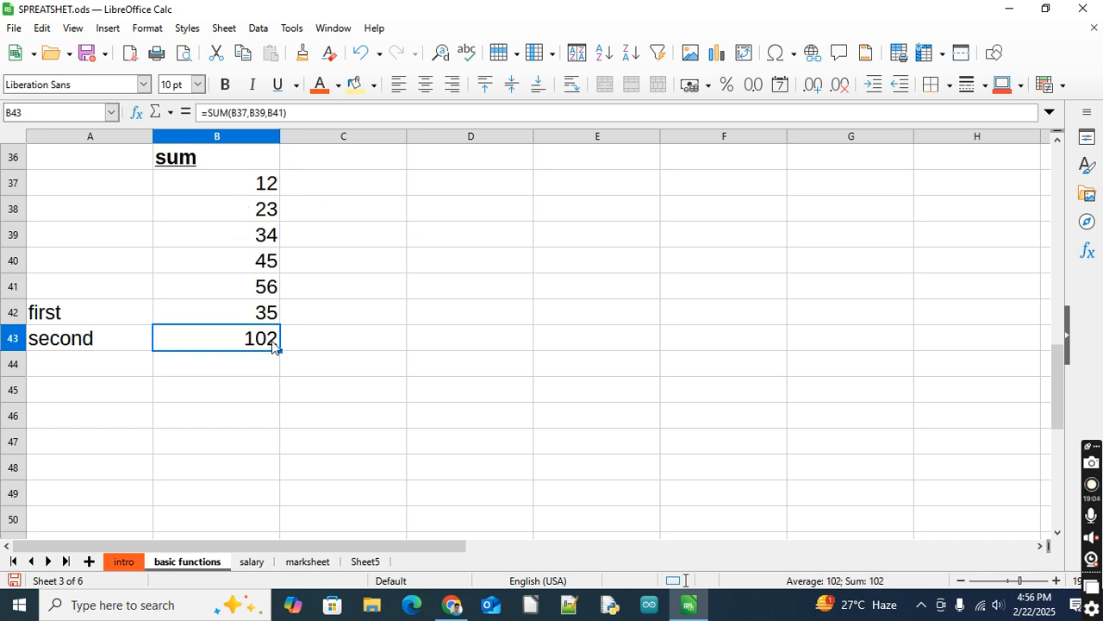
# - Enter the number 50 in cell D37 and the number 70 in cell E40, outside the sum column
pyautogui.click(444, 187)
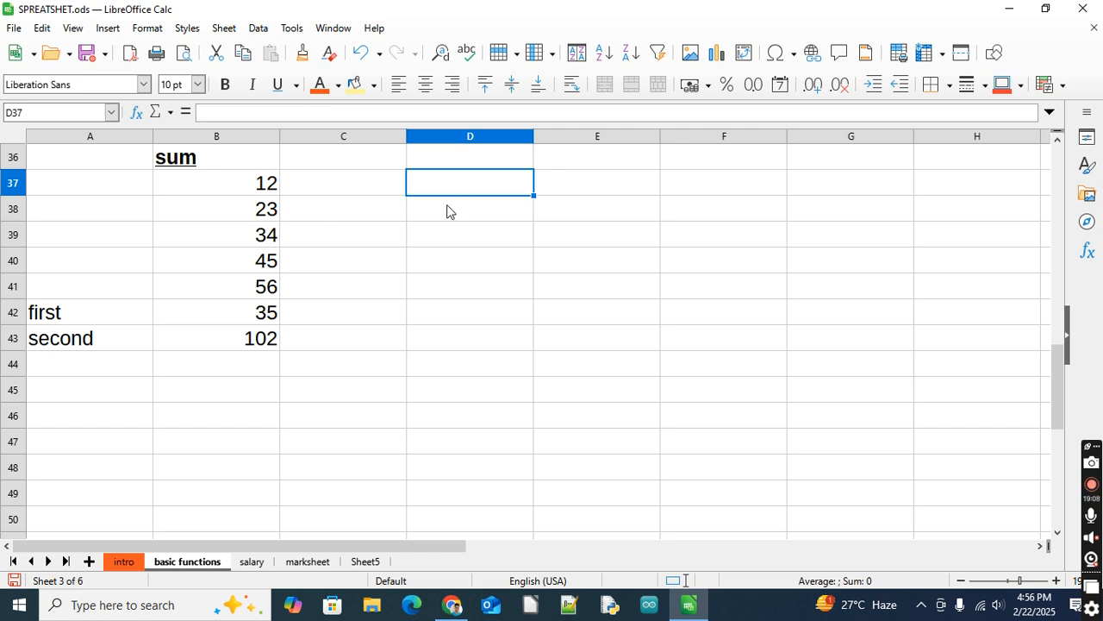
pyautogui.write('50')
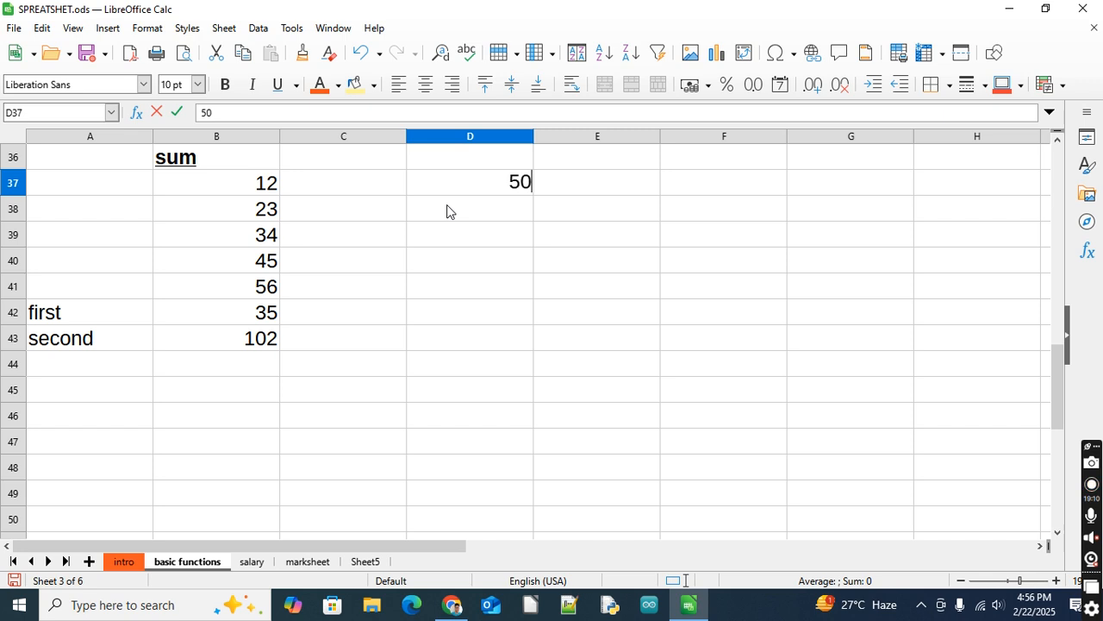
pyautogui.press('Return')
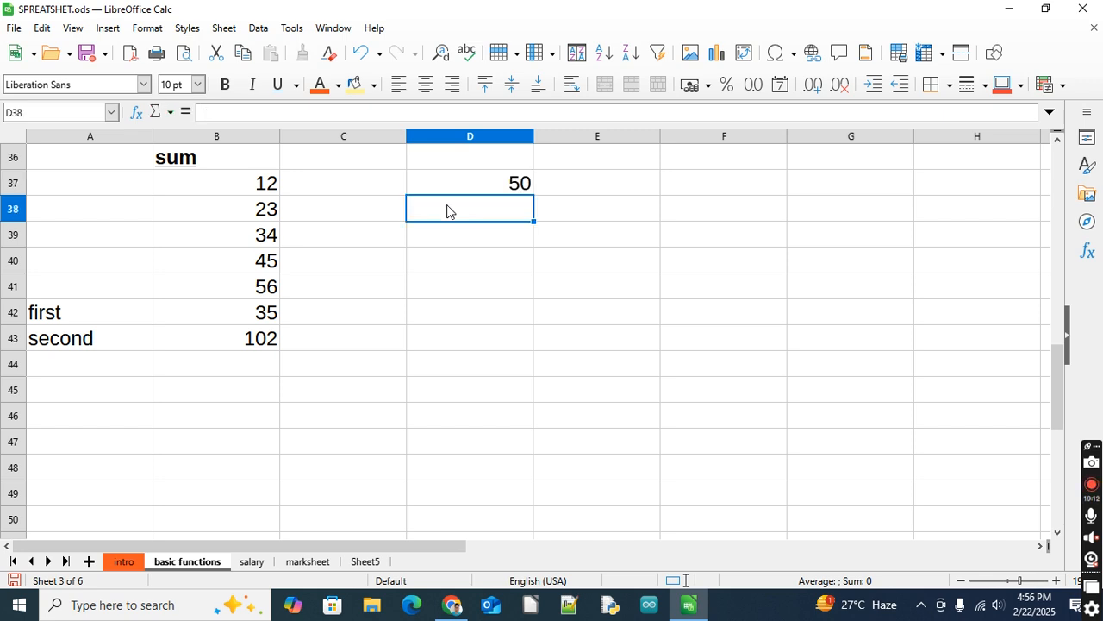
pyautogui.press('Up')
pyautogui.press('Left')
pyautogui.press('Up')
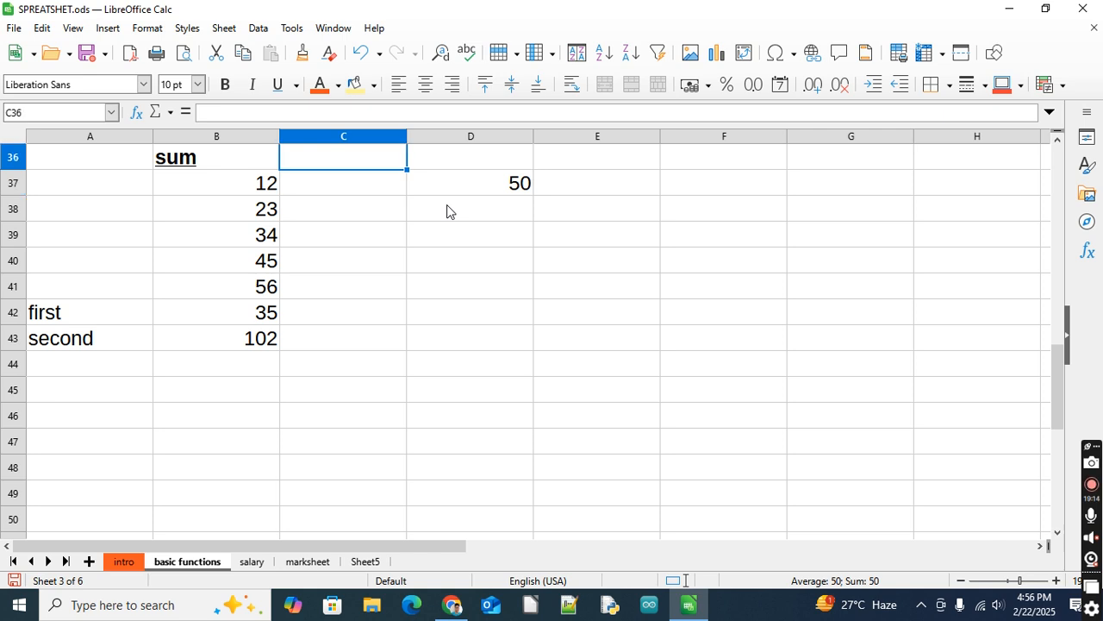
pyautogui.press('Right')
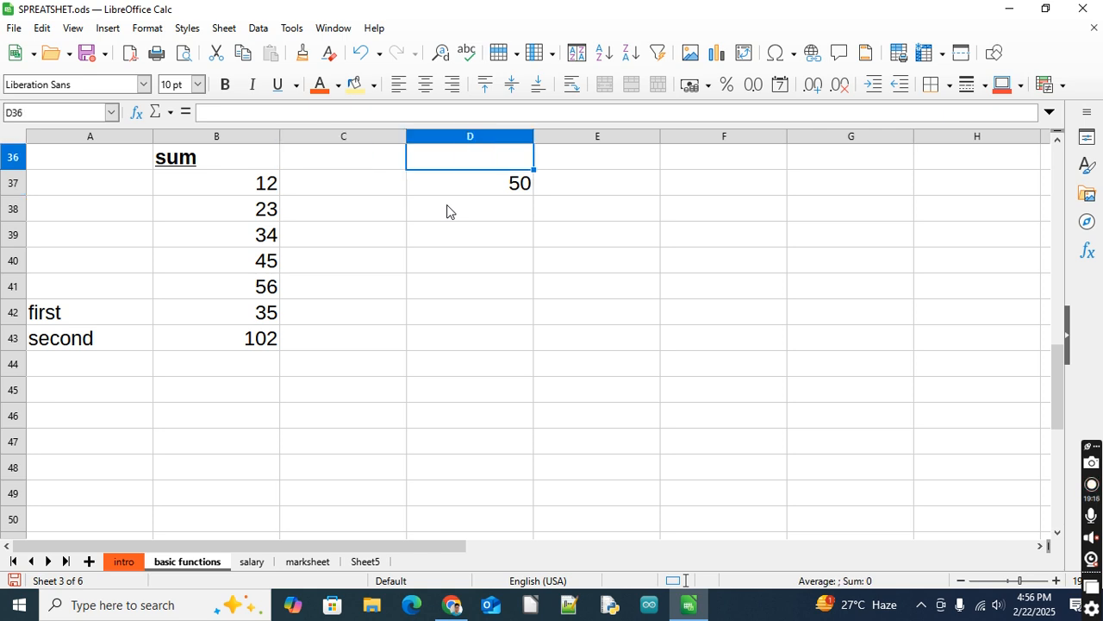
pyautogui.press('Down')
pyautogui.press('Down')
pyautogui.press('Down')
pyautogui.press('Down')
pyautogui.press('Left')
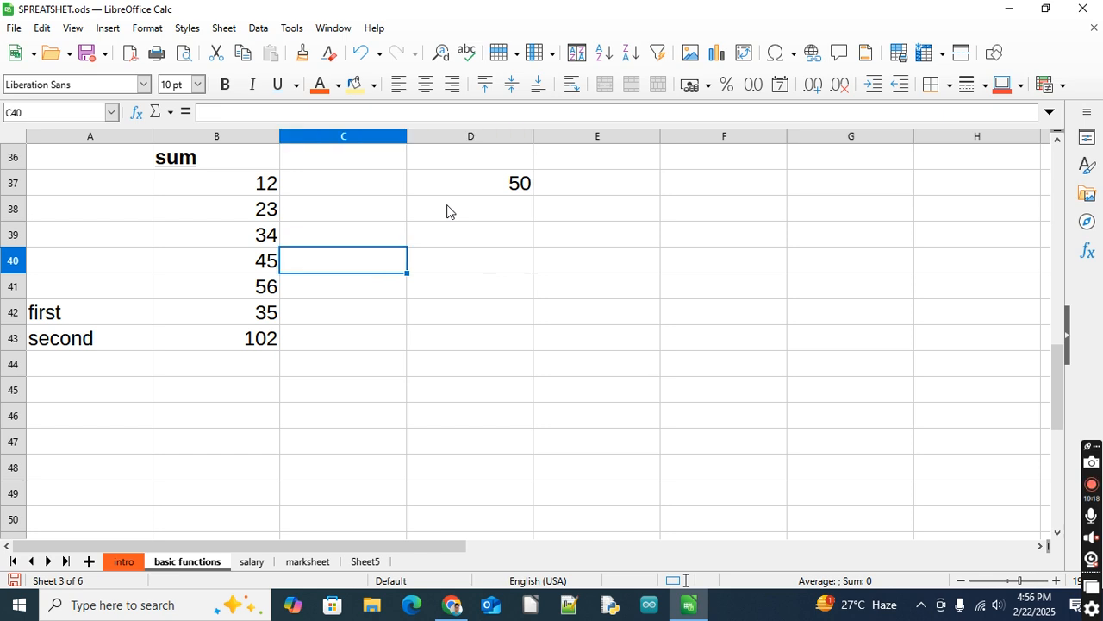
pyautogui.press('Right')
pyautogui.press('Right')
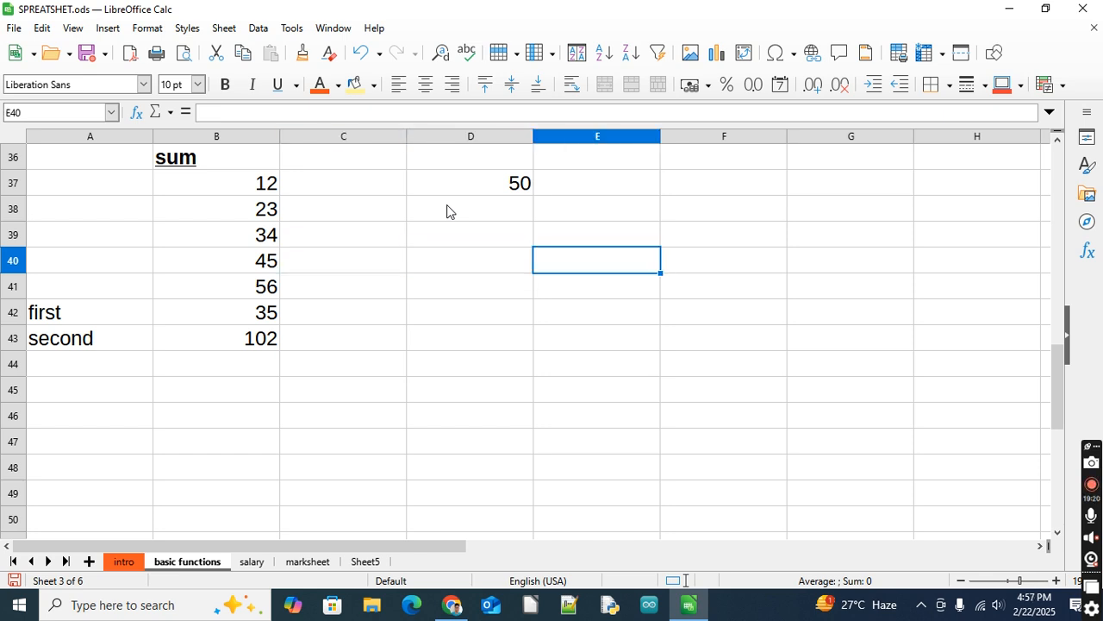
pyautogui.write('70')
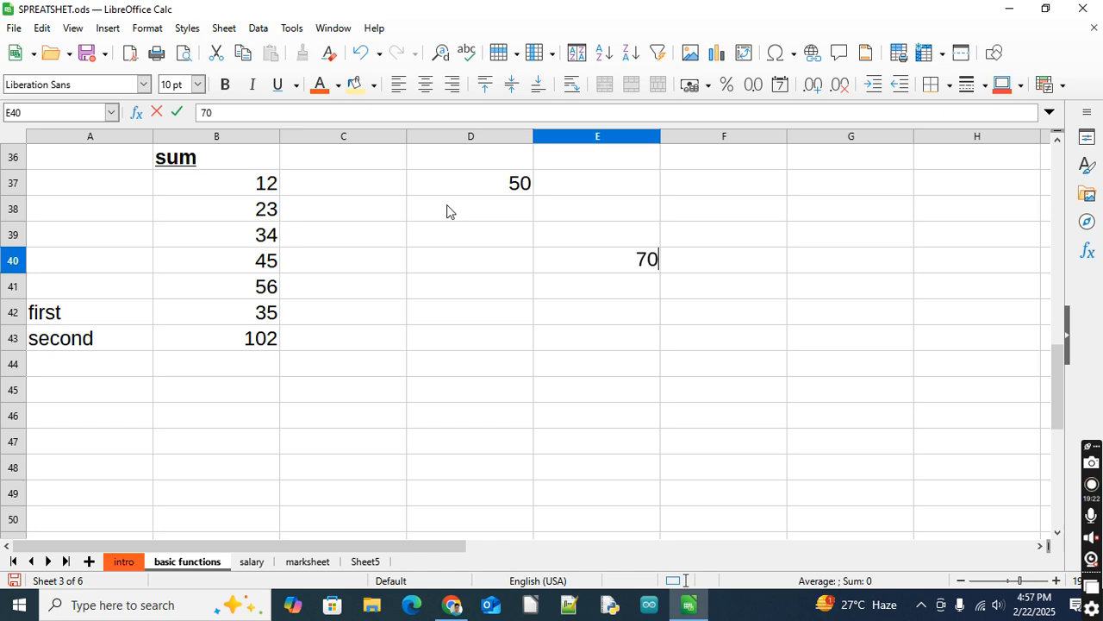
pyautogui.press('Return')
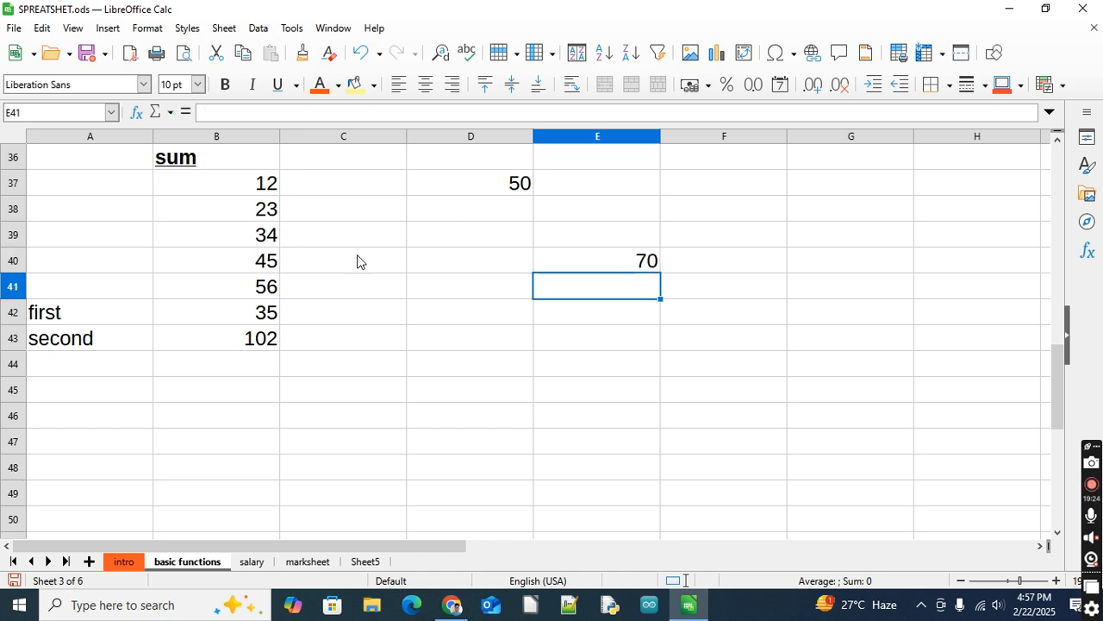
# - Add D37 and E40 as further arguments to the SUM formula in B43, and reopen it in edit mode to check its cell references
pyautogui.click(229, 345)
pyautogui.doubleClick(229, 345)
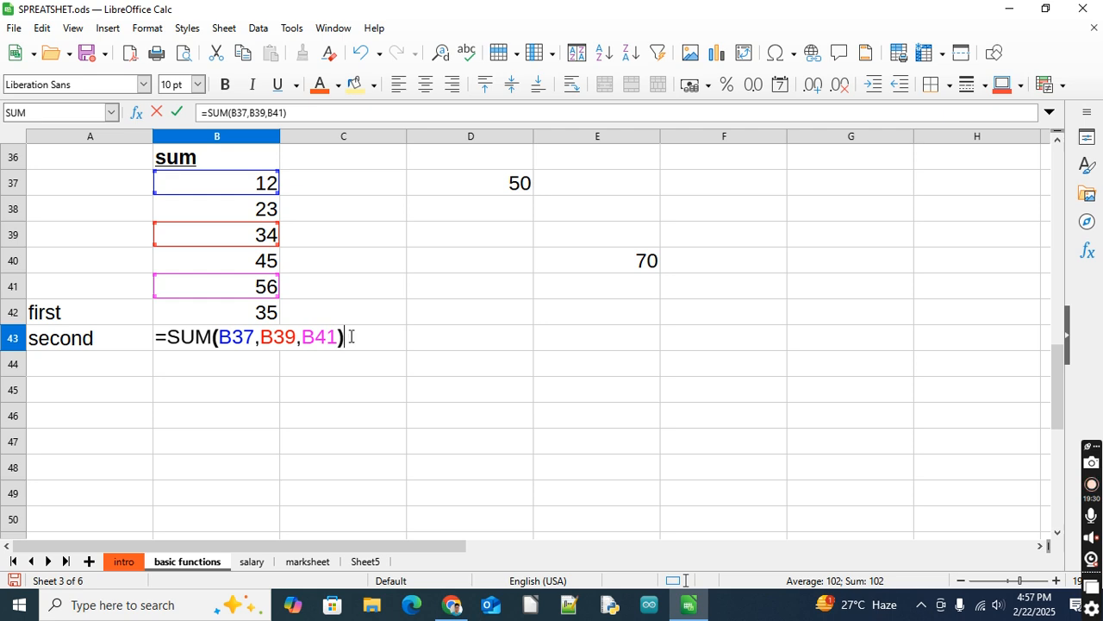
pyautogui.press('BackSpace')
pyautogui.write(',')
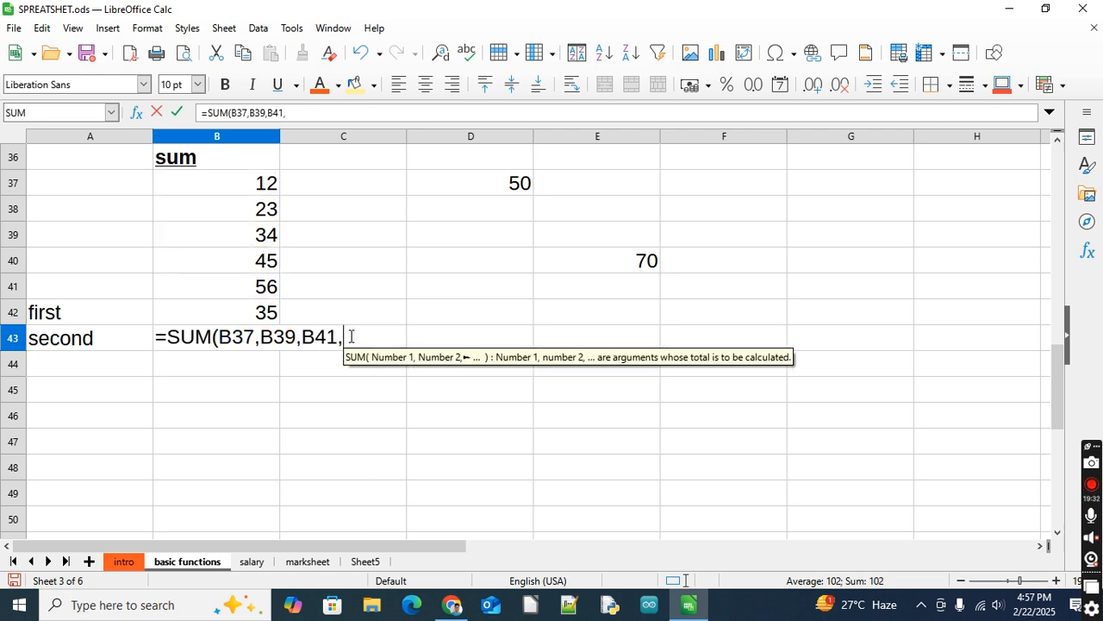
pyautogui.click(509, 184)
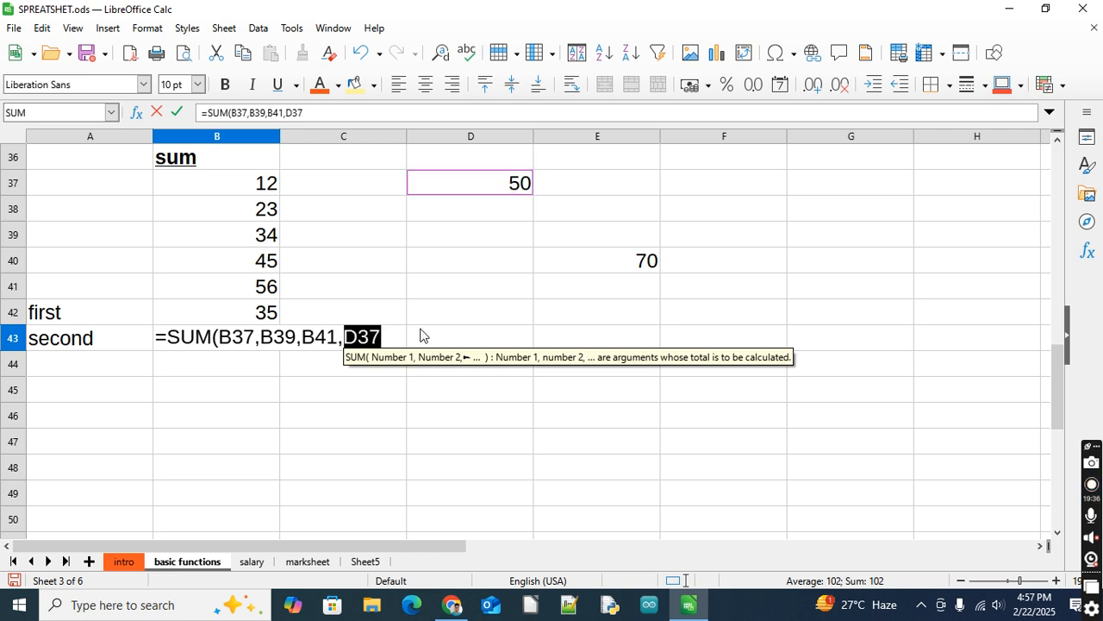
pyautogui.write(',')
pyautogui.click(594, 245)
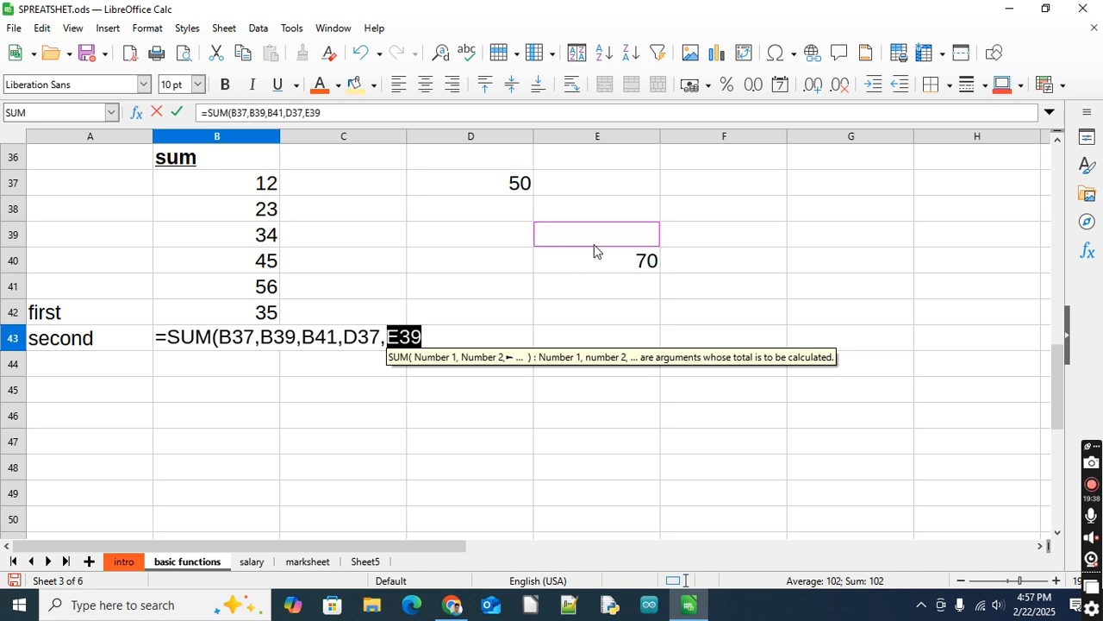
pyautogui.click(594, 261)
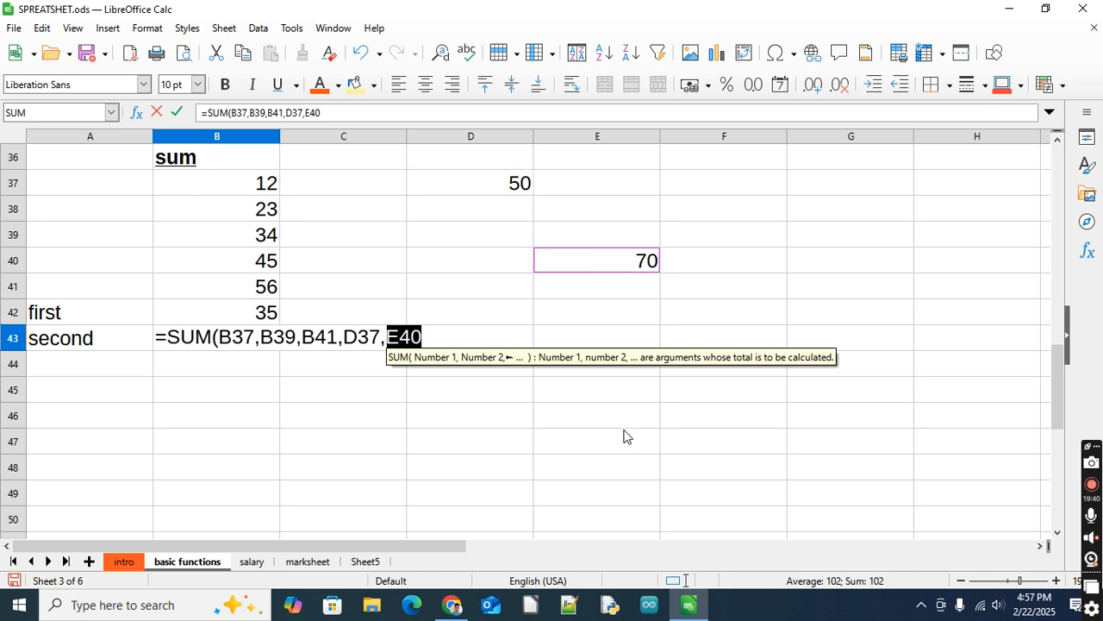
pyautogui.write(')')
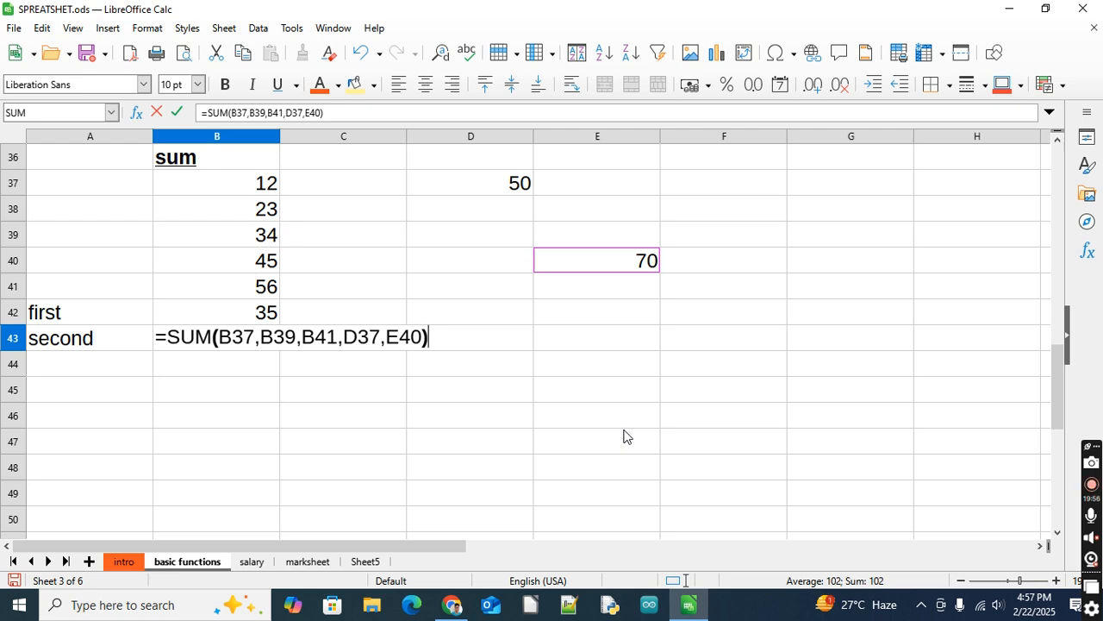
pyautogui.press('Return')
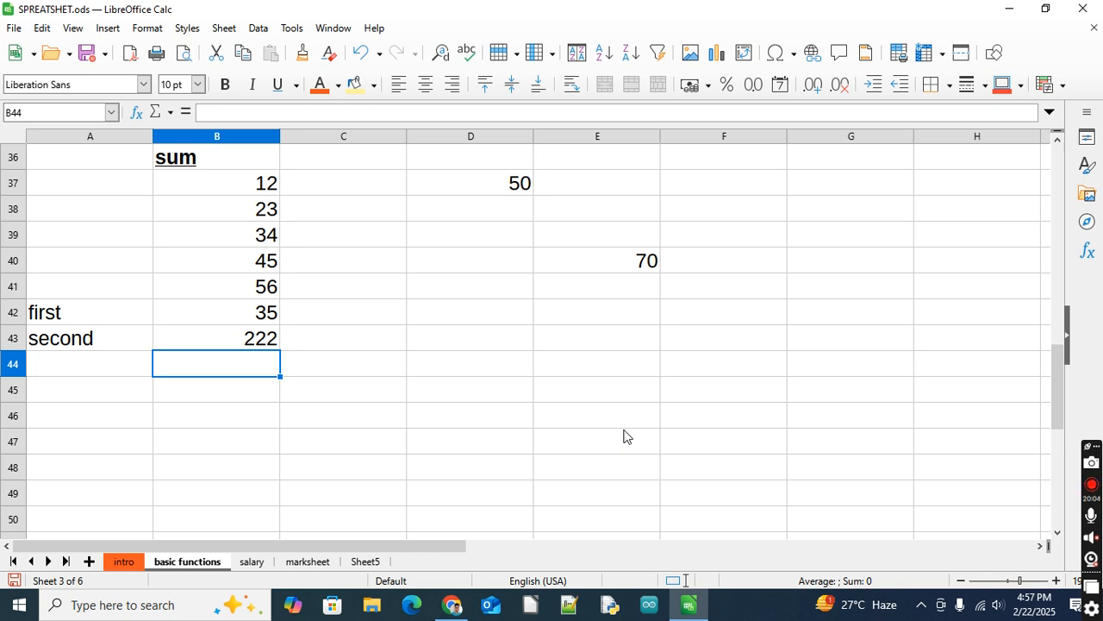
pyautogui.press('Up')
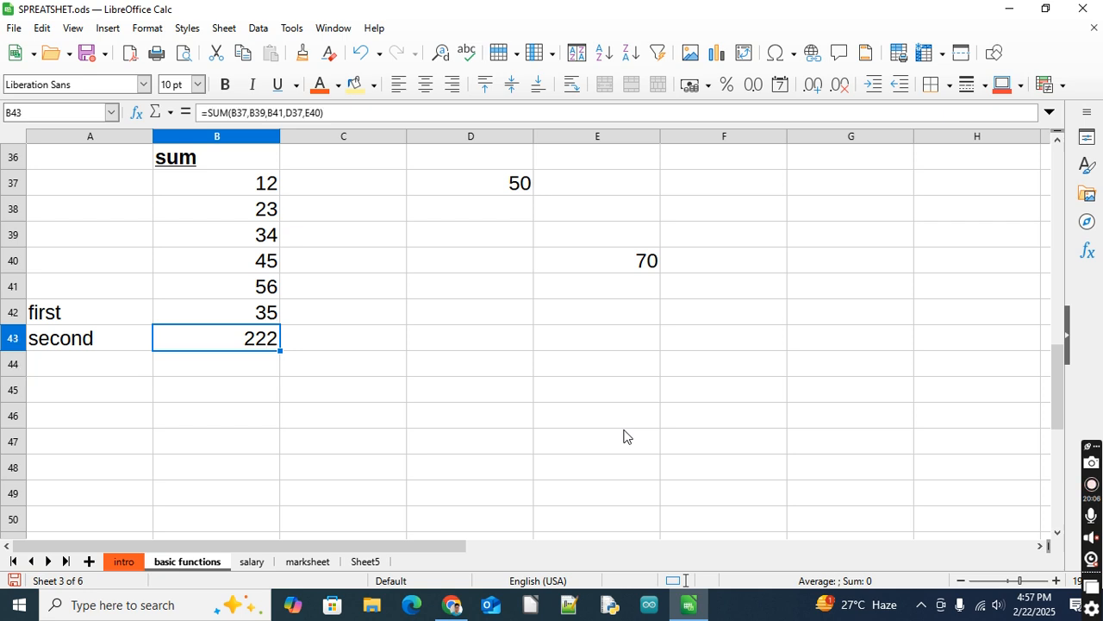
pyautogui.press('F2')
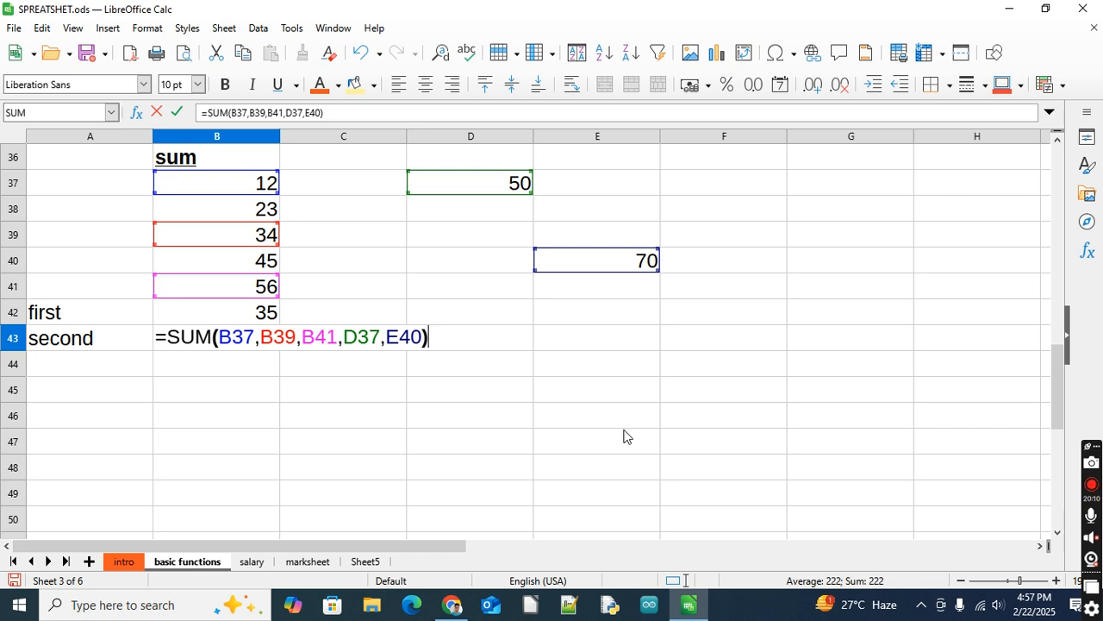
# - Leave the formula in B43 unedited and trace its precedents with the Detective feature
pyautogui.press('Escape')
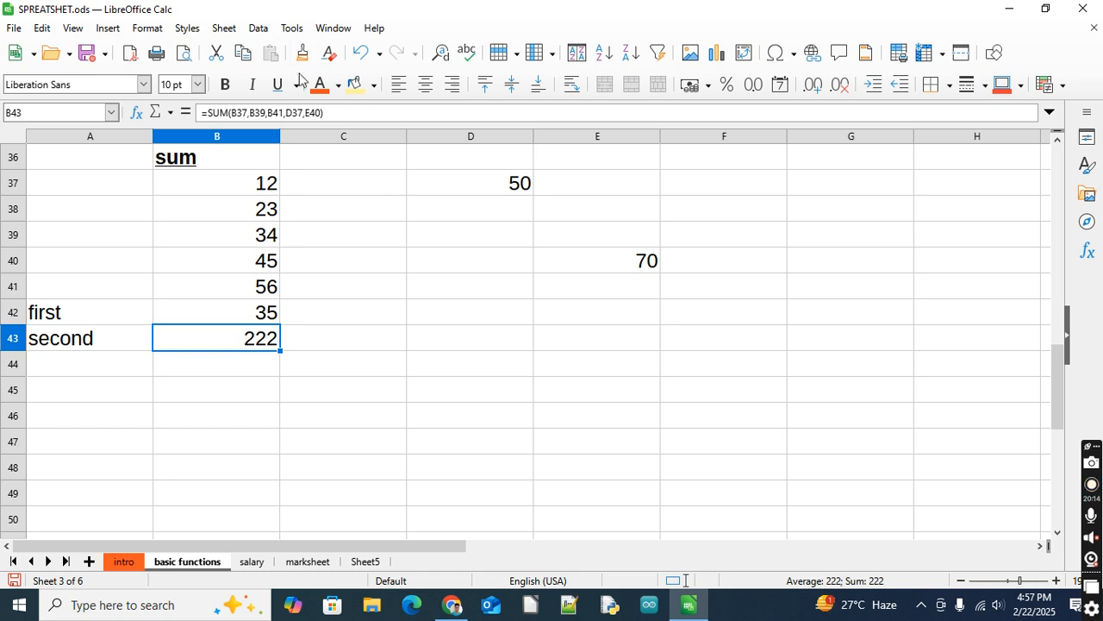
pyautogui.click(290, 28)
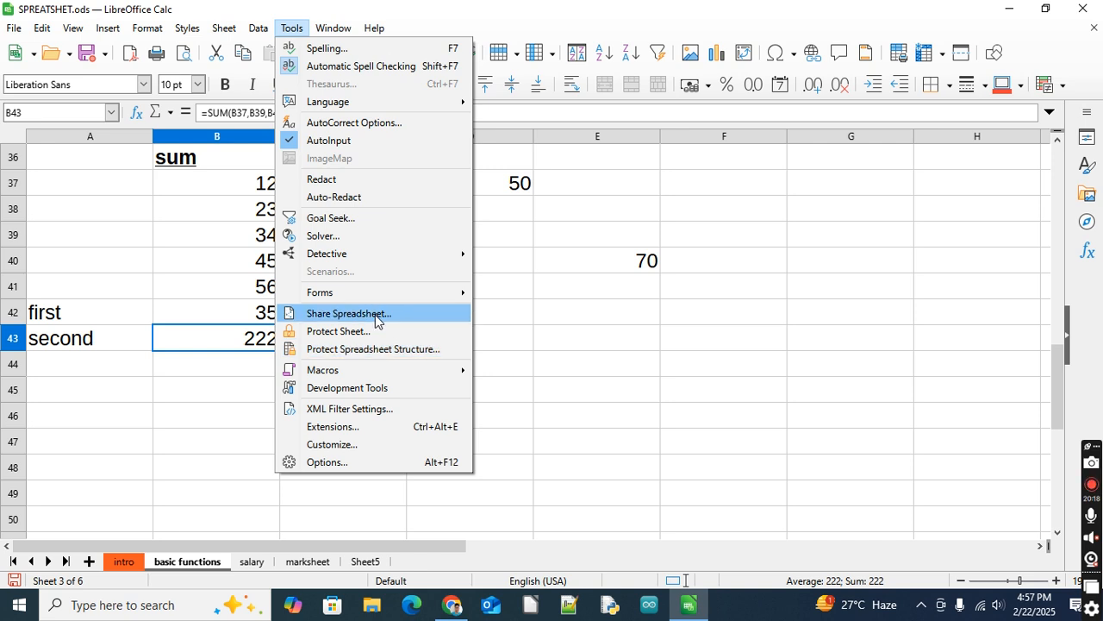
pyautogui.moveTo(375, 255)
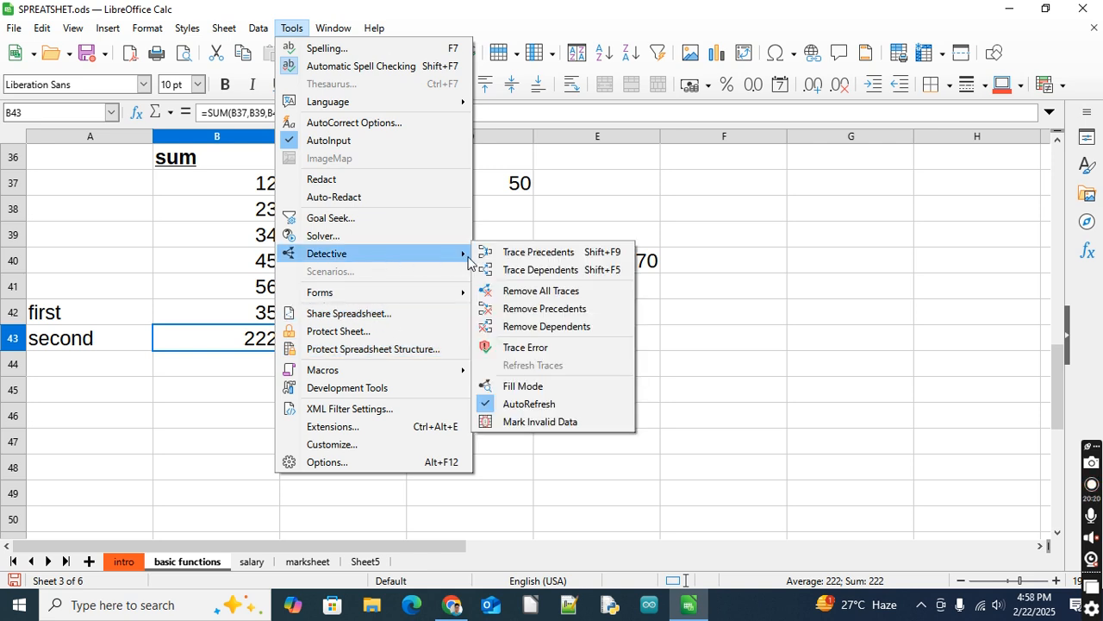
pyautogui.click(511, 253)
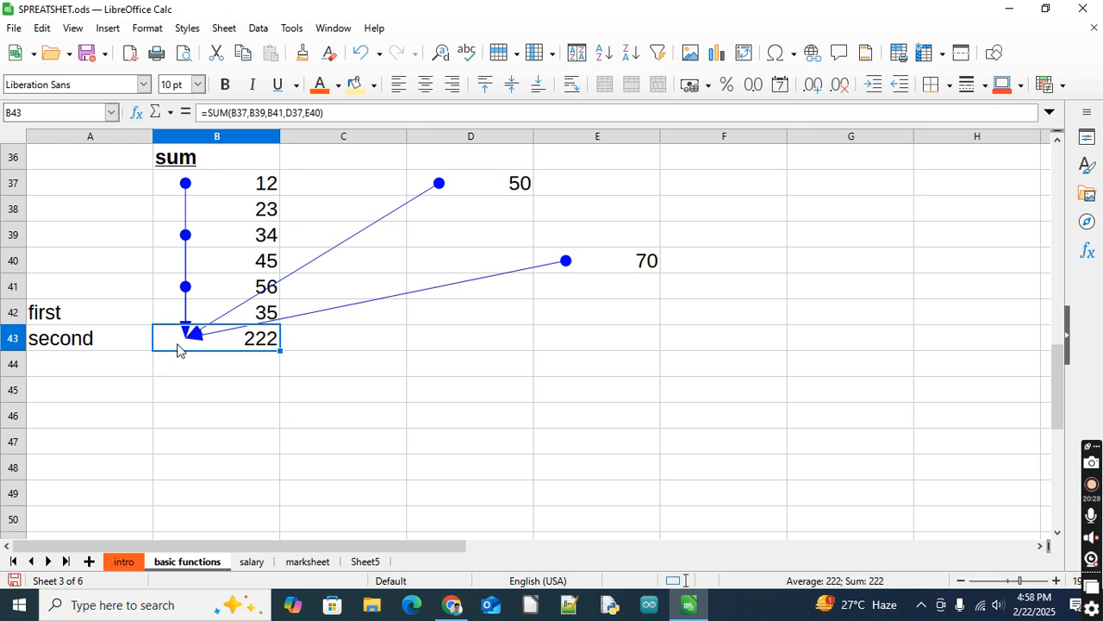
# - Enter the label "third" in cell A44 and the range formula =SUM(B37:B41) in cell B44
pyautogui.click(92, 363)
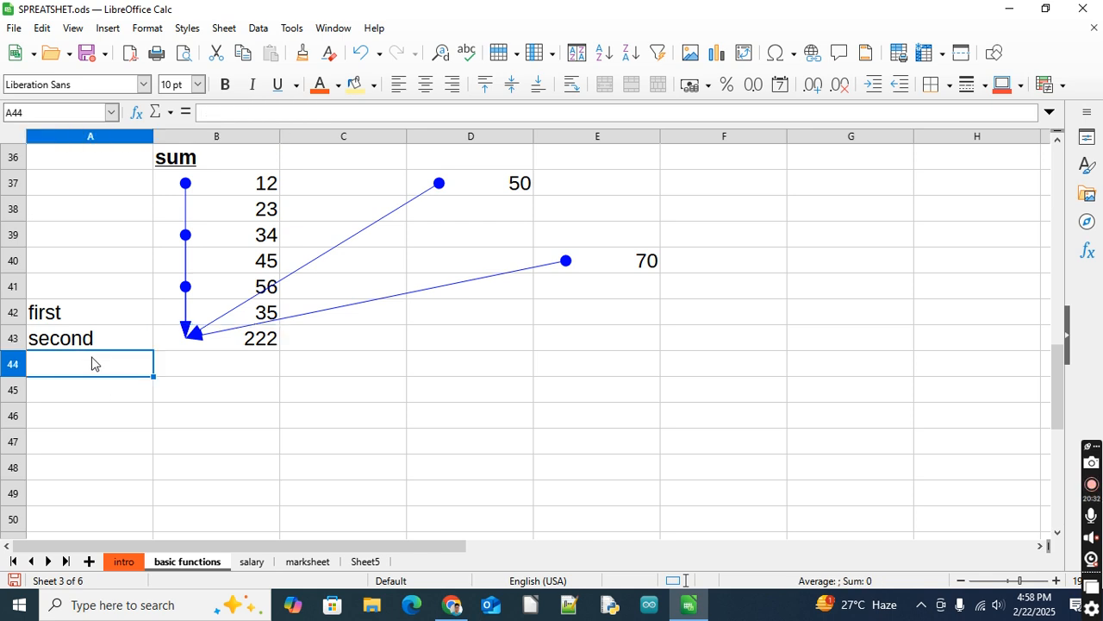
pyautogui.write('third')
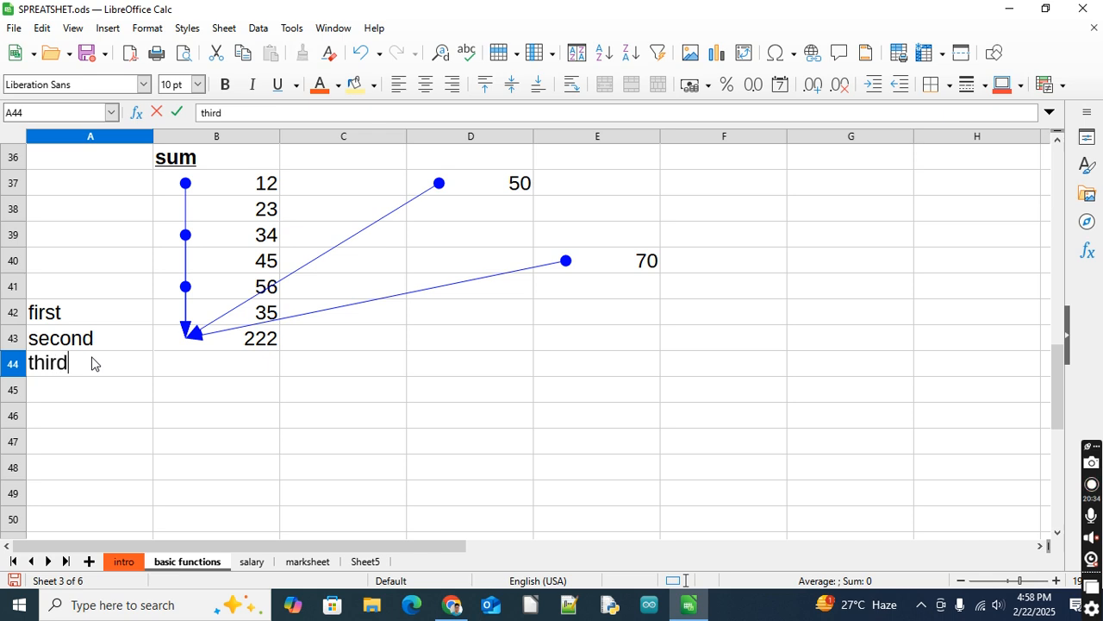
pyautogui.press('Tab')
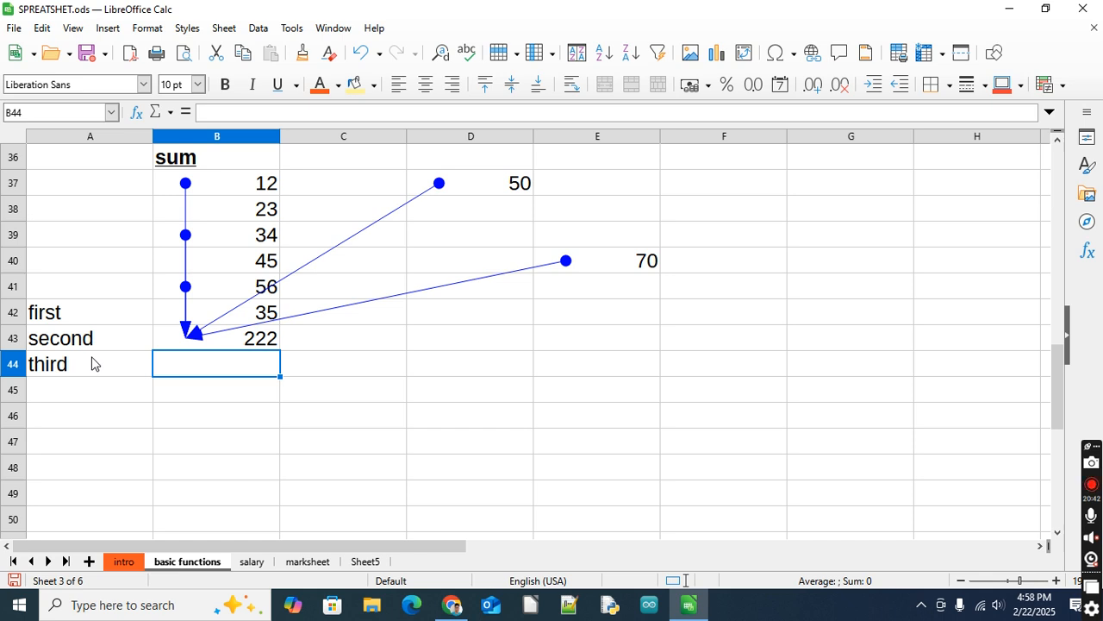
pyautogui.write('=sum')
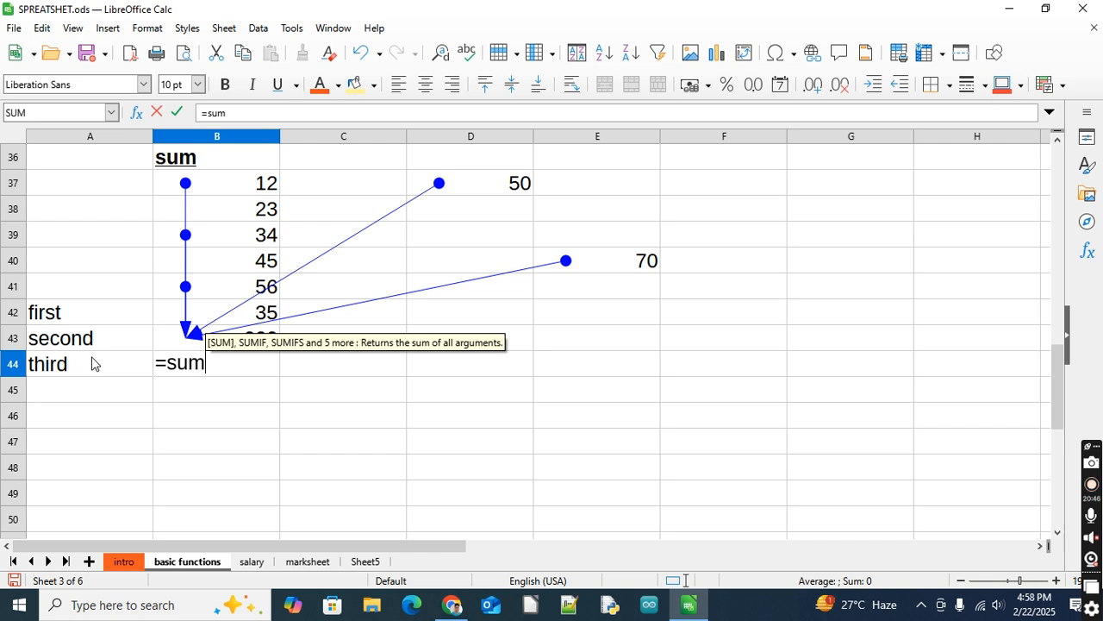
pyautogui.write('(')
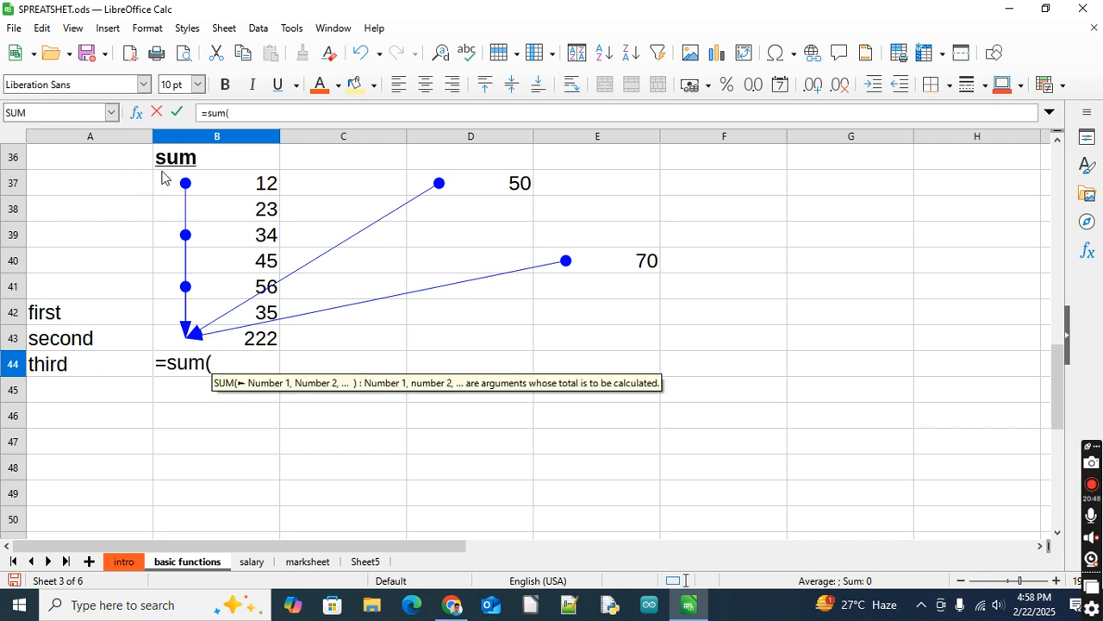
pyautogui.click(249, 184)
pyautogui.moveTo(247, 198); pyautogui.dragTo(248, 296)
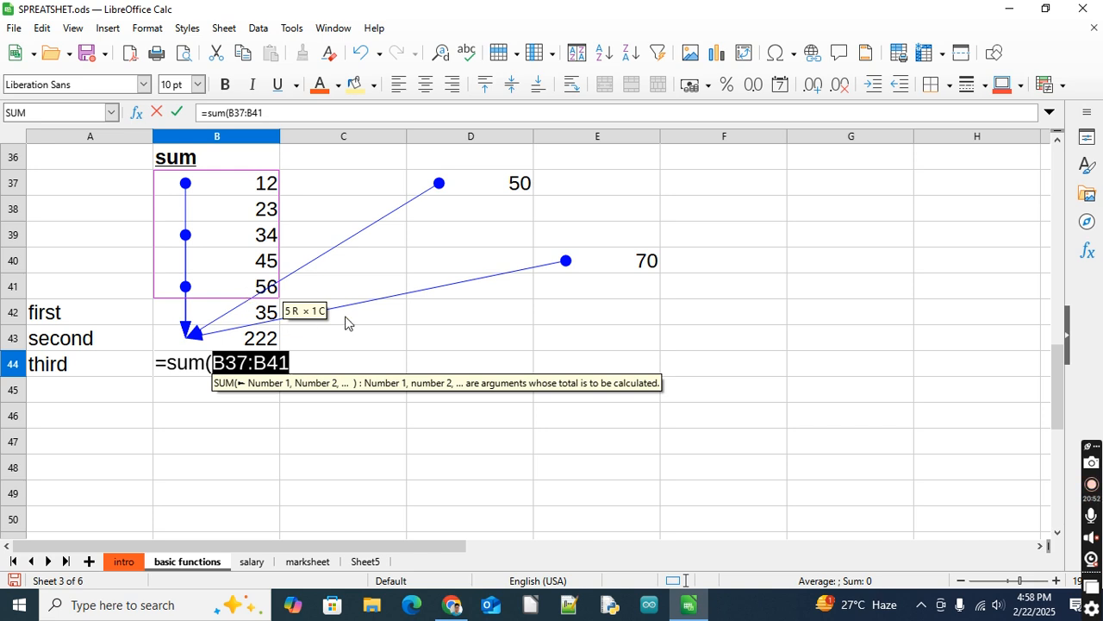
pyautogui.write(')')
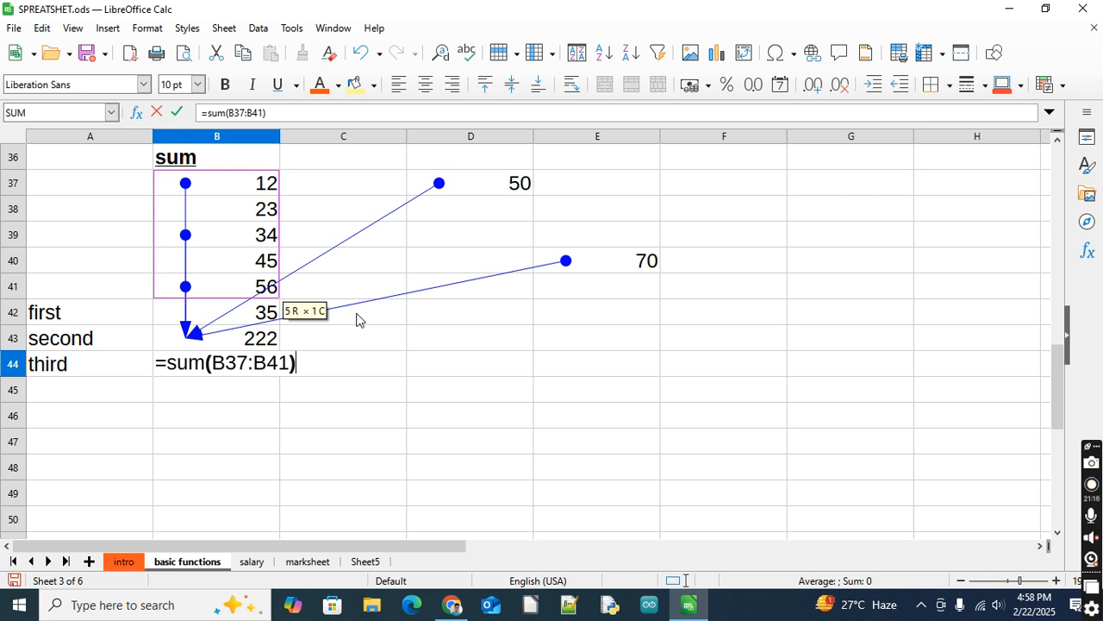
pyautogui.press('Return')
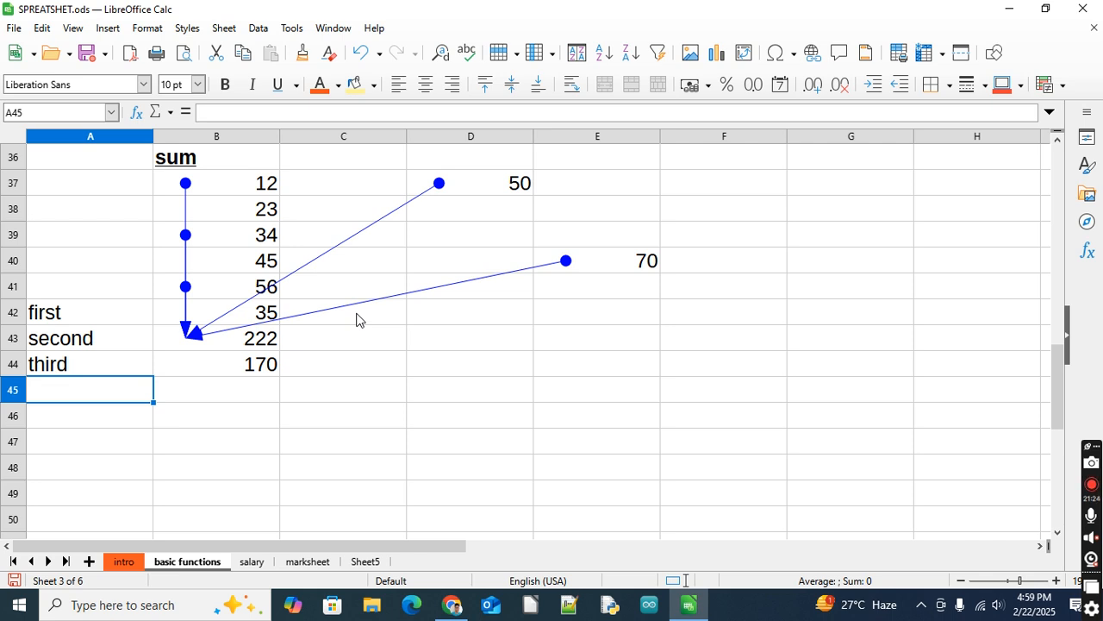
# - Move the "sum" heading from cell B36 to cell A36
pyautogui.click(207, 158)
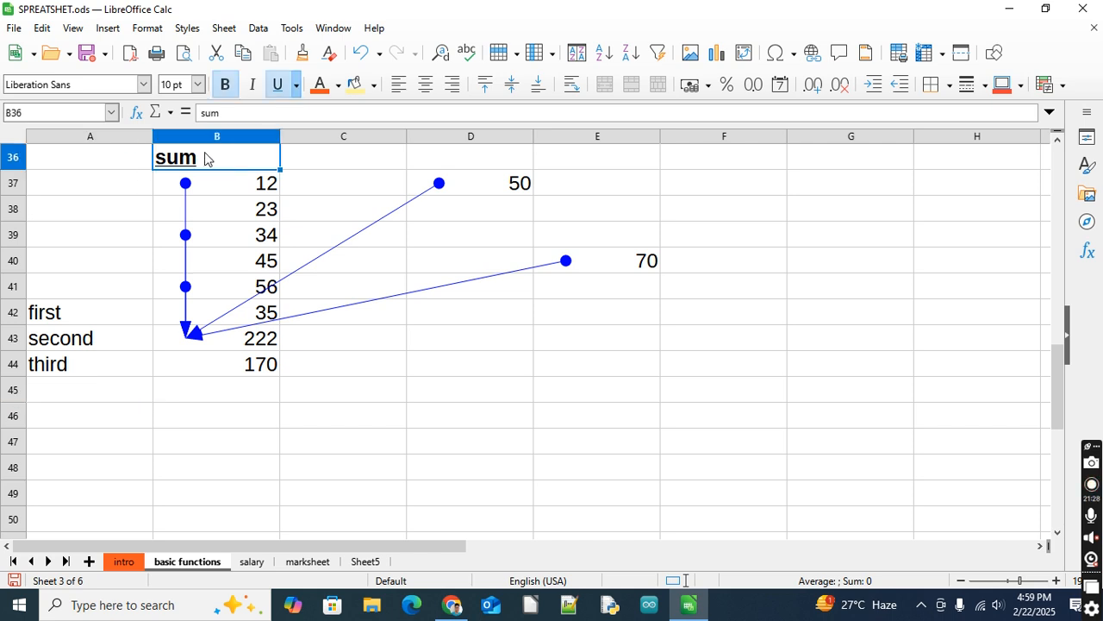
pyautogui.hotkey('ctrl', 'x')
pyautogui.click(110, 154)
pyautogui.hotkey('ctrl', 'v')
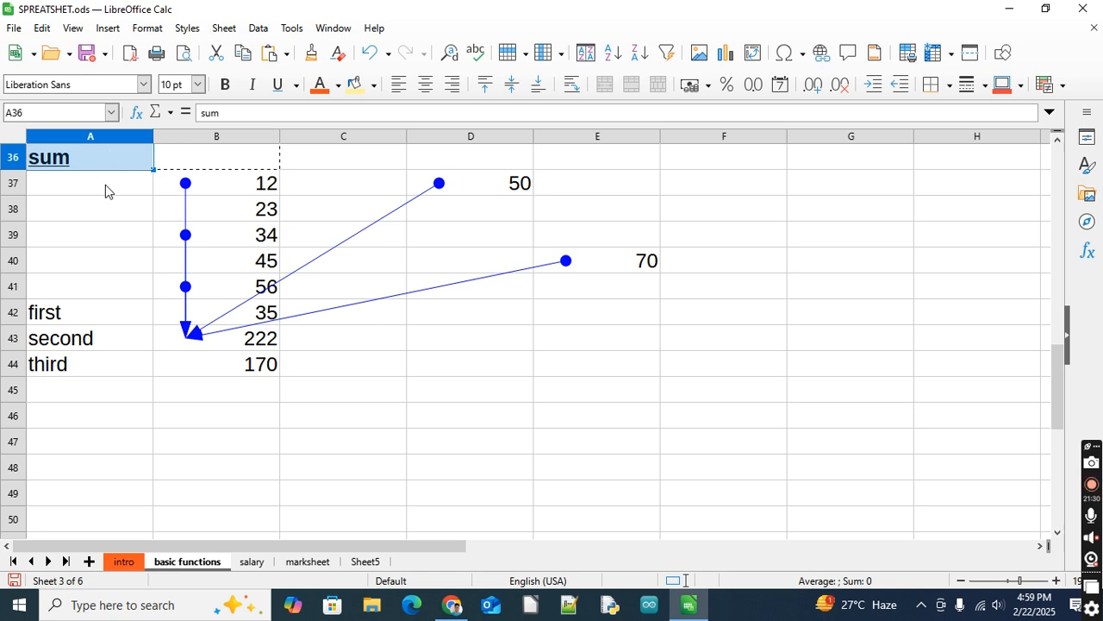
pyautogui.click(105, 415)
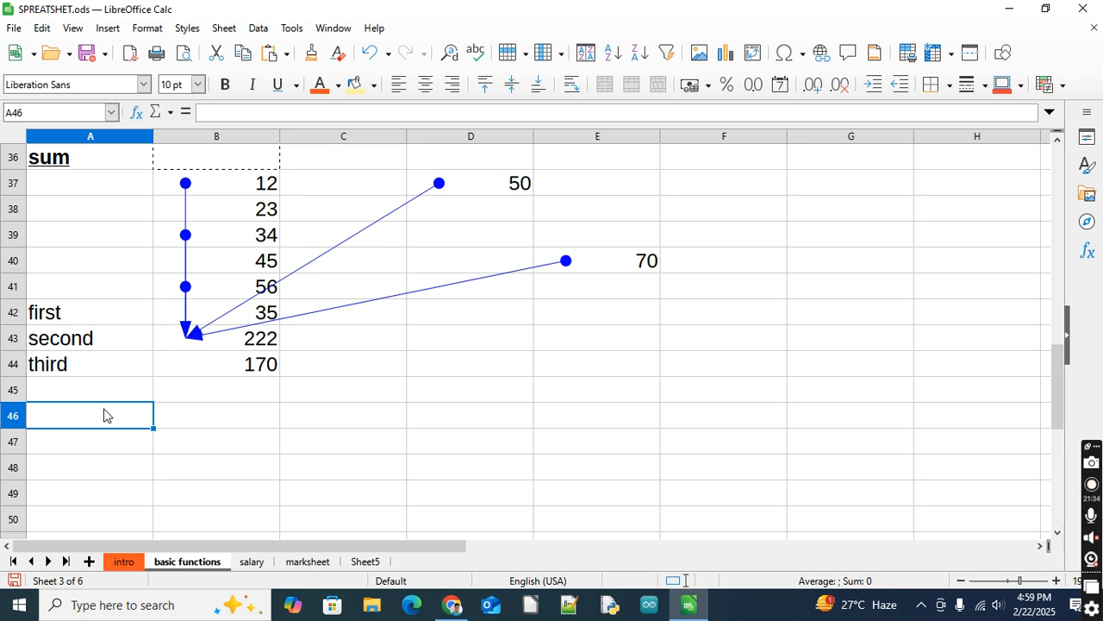
pyautogui.click(119, 168)
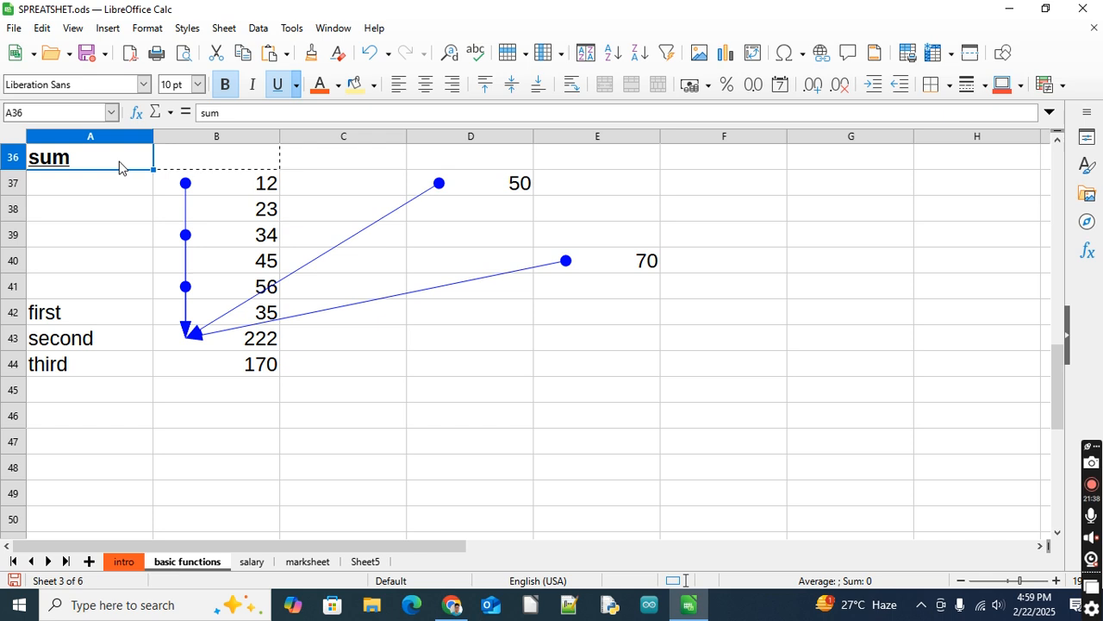
pyautogui.write('a')
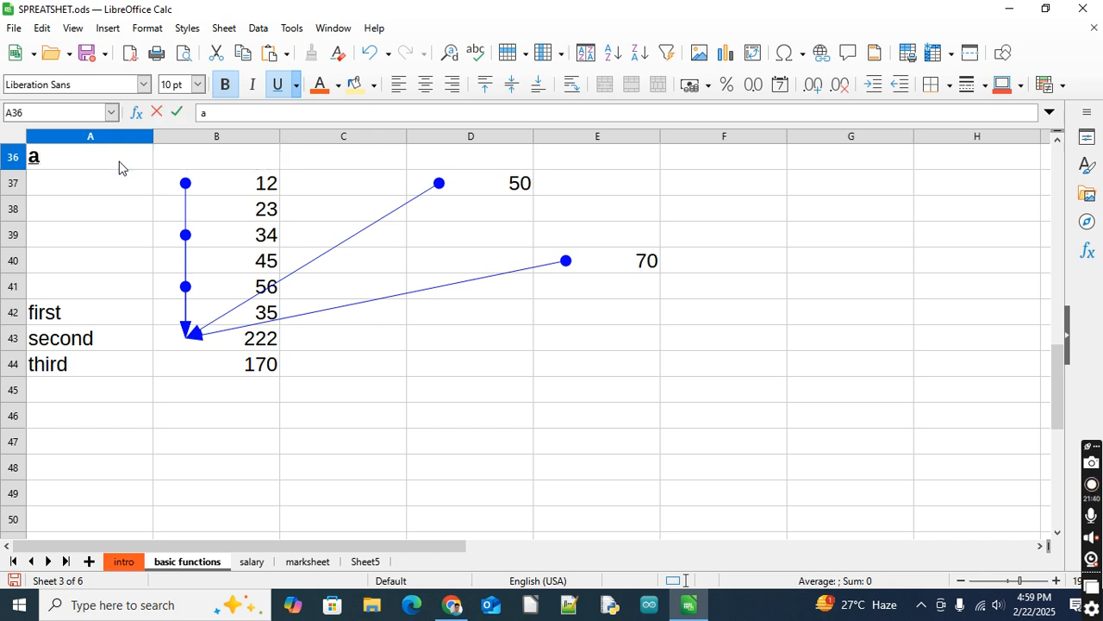
pyautogui.hotkey('ctrl', 'z')
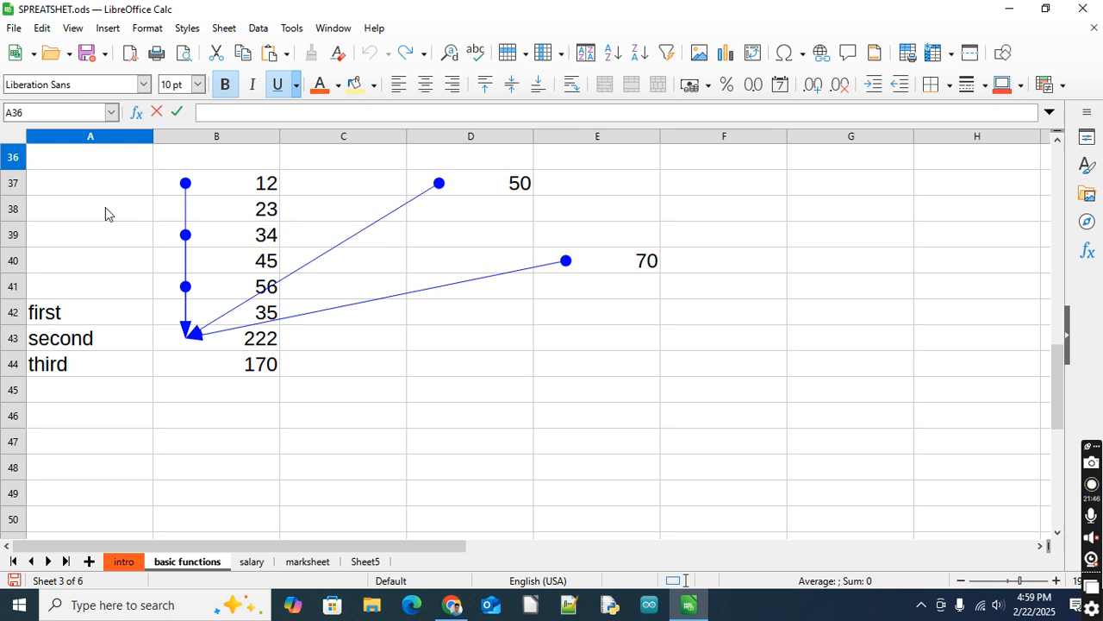
pyautogui.press('Escape')
# - Enter the heading "subtract" in cell A46 and format it bold and underlined
pyautogui.click(102, 426)
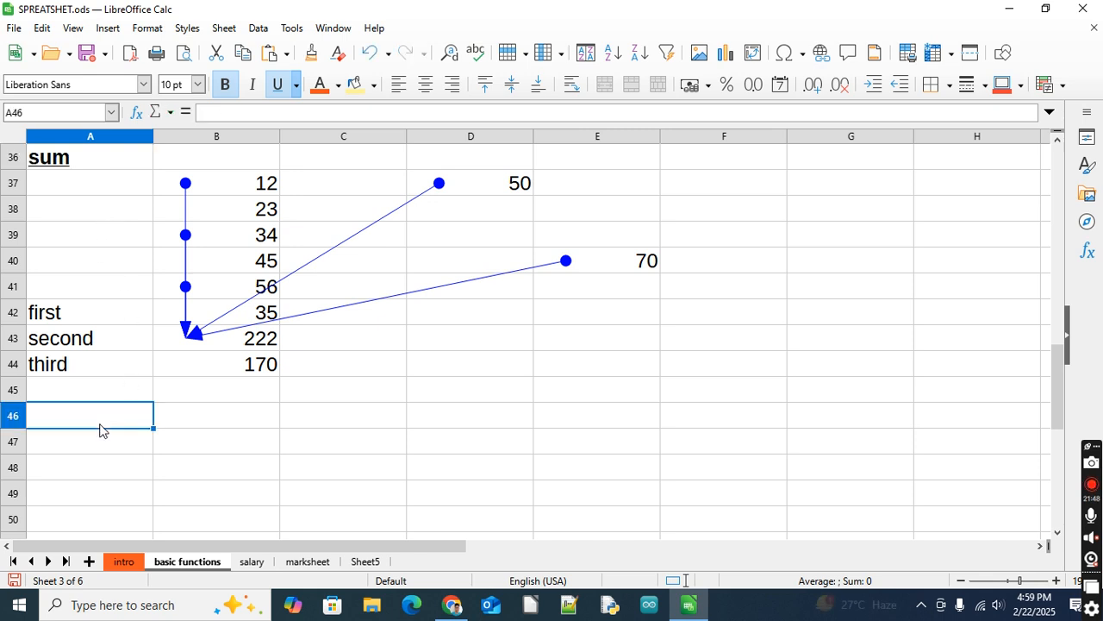
pyautogui.click(100, 430)
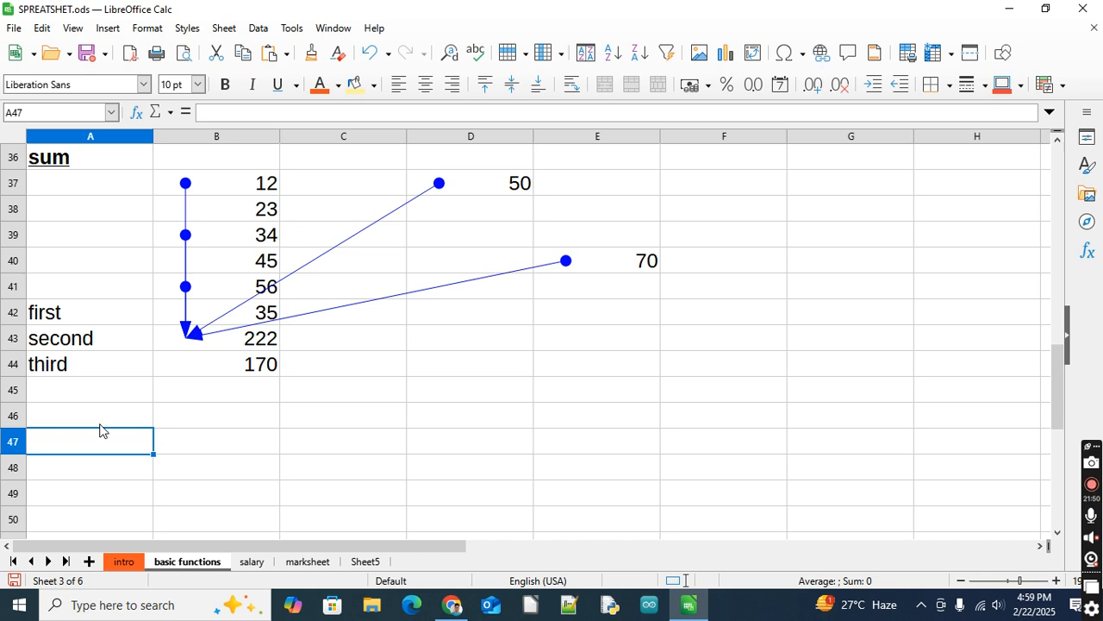
pyautogui.click(100, 424)
pyautogui.write('subtra')
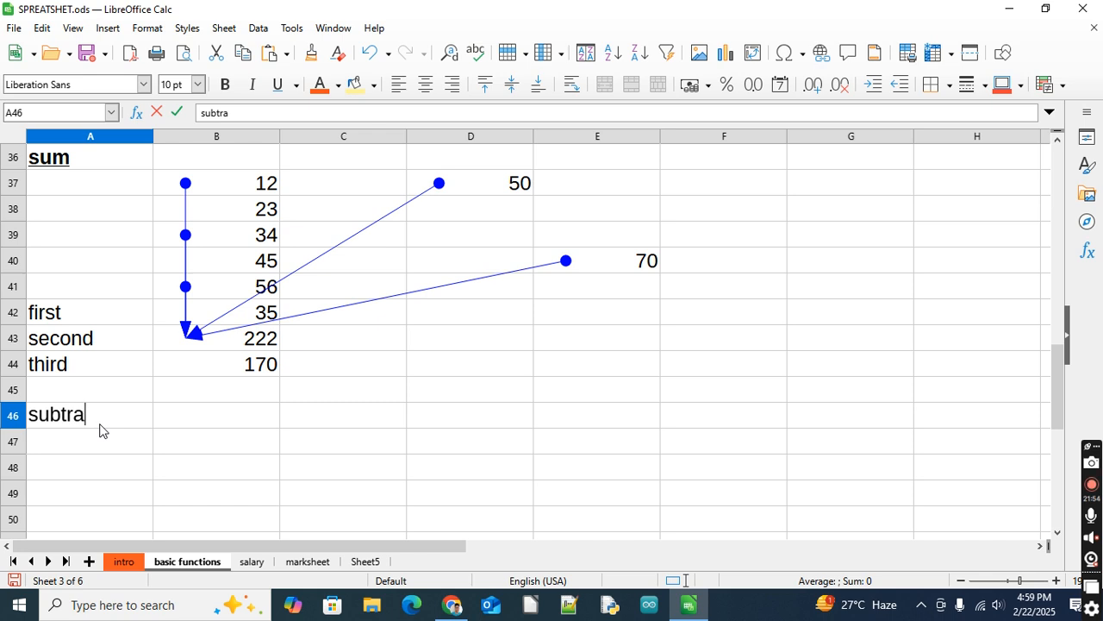
pyautogui.write('ct')
pyautogui.press('Return')
pyautogui.click(100, 424)
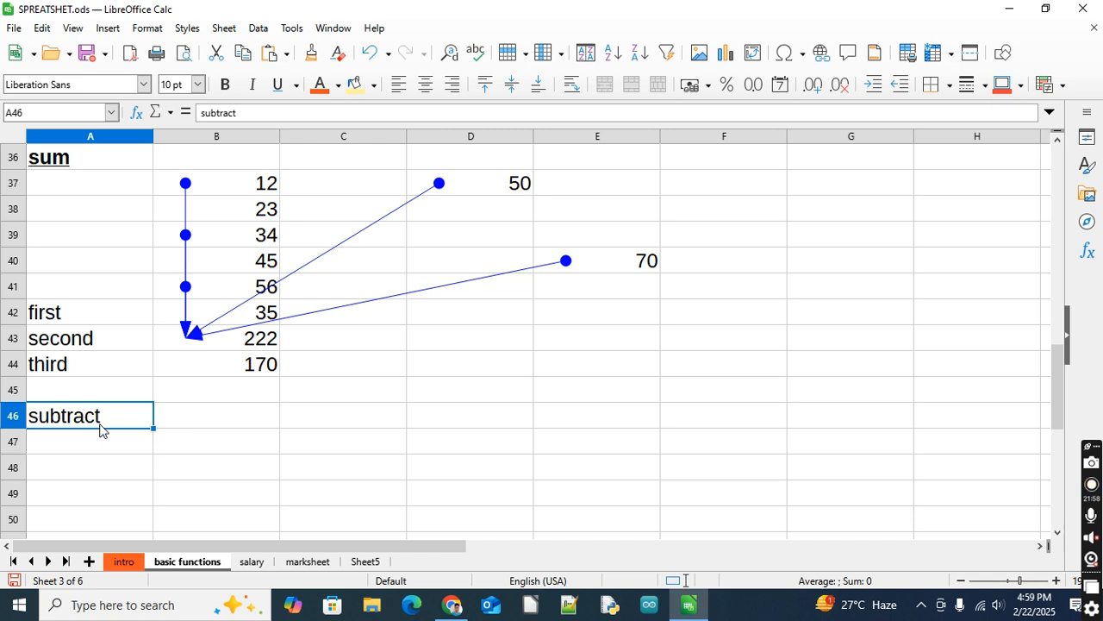
pyautogui.hotkey('ctrl', 'b')
pyautogui.hotkey('ctrl', 'u')
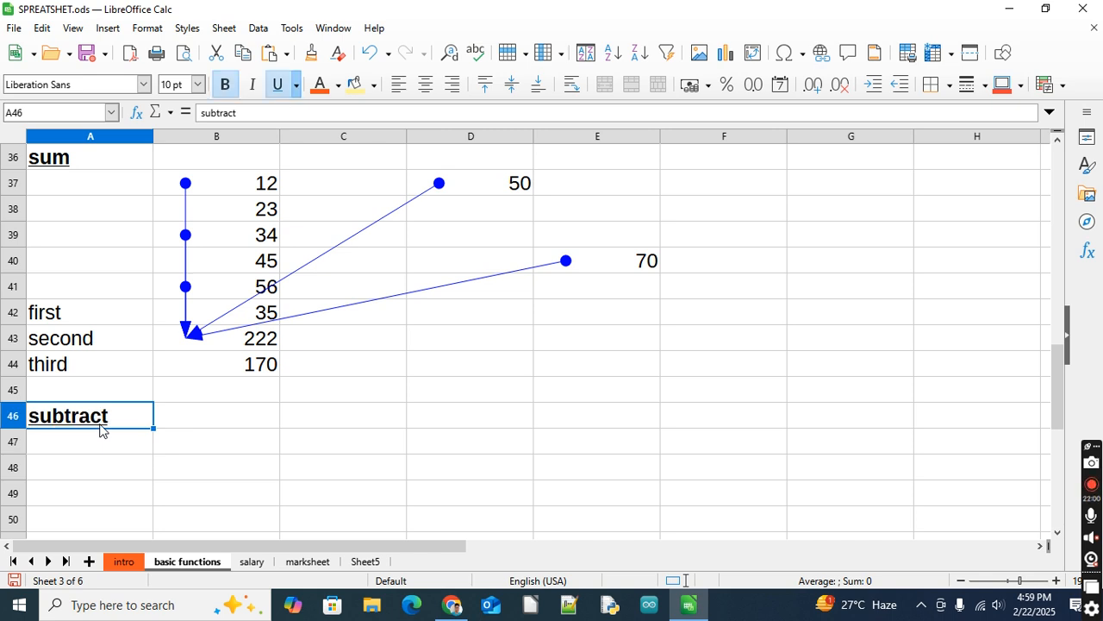
pyautogui.press('Return')
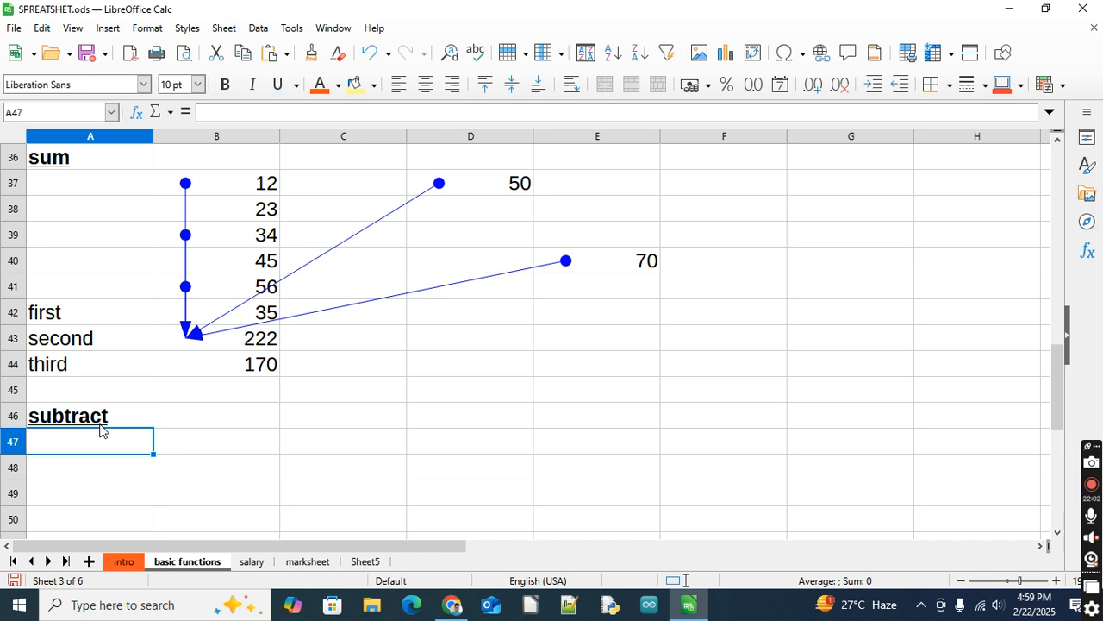
# - Select cell B47 beneath the "subtract" heading as the starting cell for the subtraction example
pyautogui.scroll(-1, 258, 379)
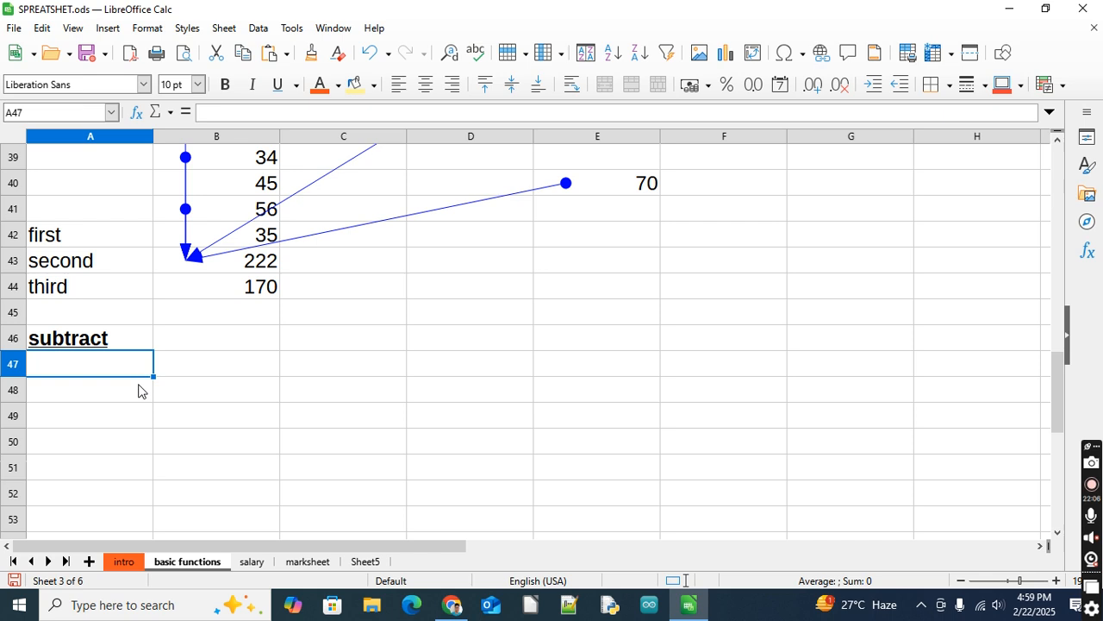
pyautogui.click(203, 365)
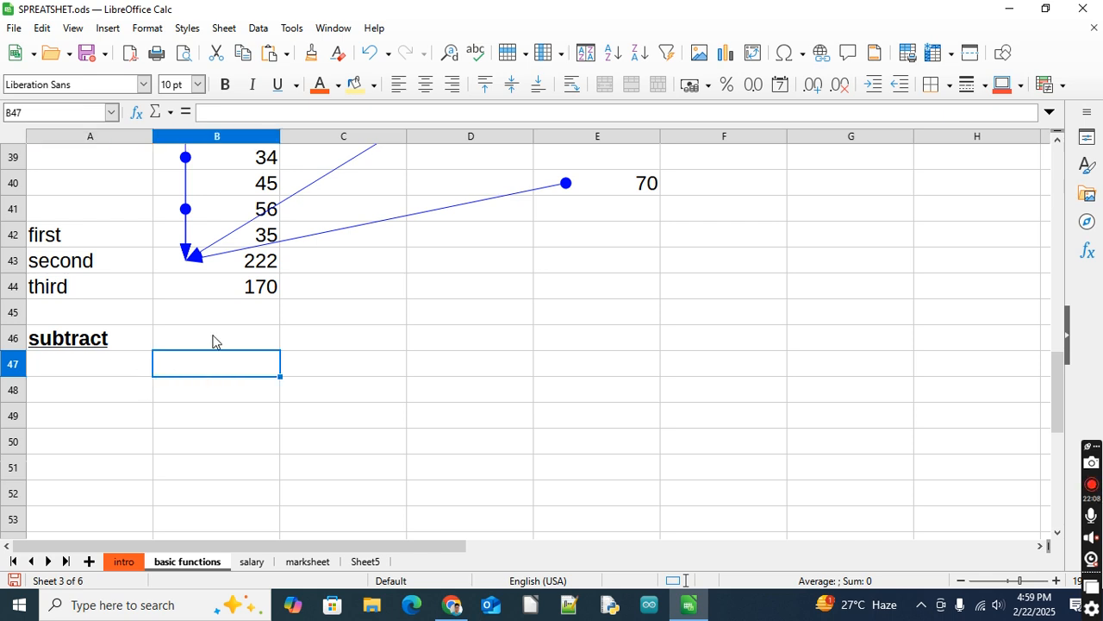
pyautogui.scroll(2, 517, 276)
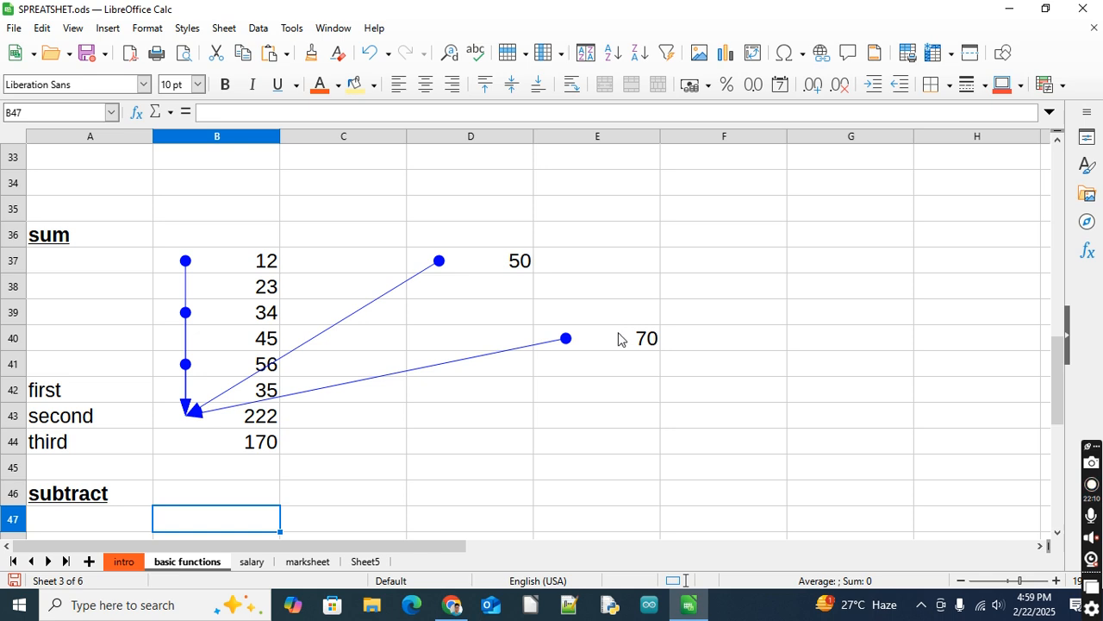
pyautogui.scroll(-1, 474, 301)
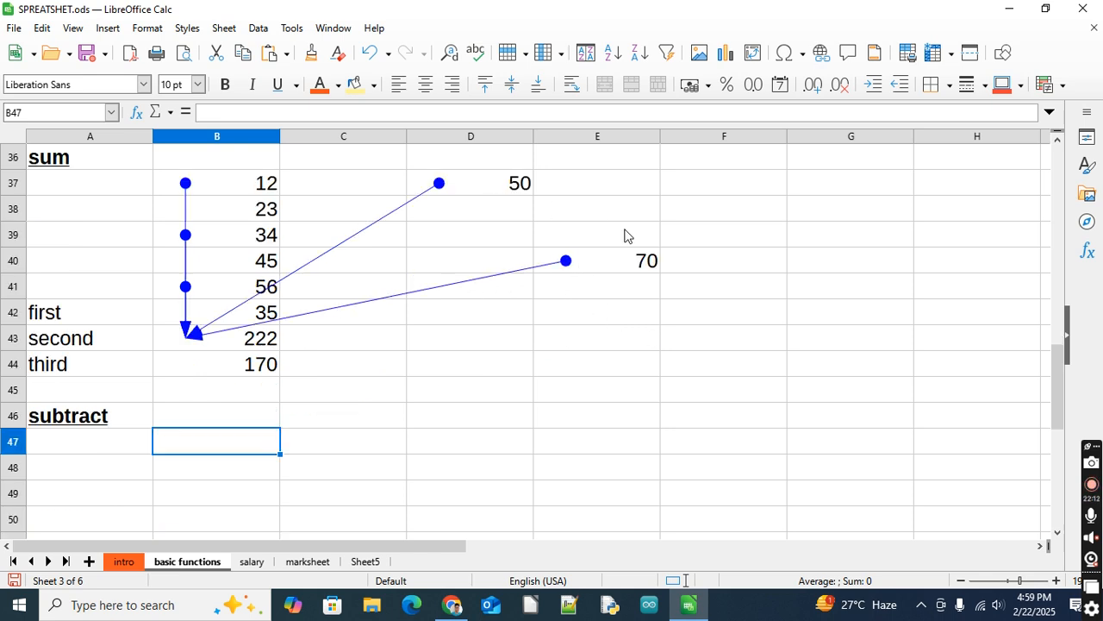
# - Enter a formula in cell B46, beside the subtract label, that subtracts D37 from E40 (=E40-D37)
pyautogui.click(255, 420)
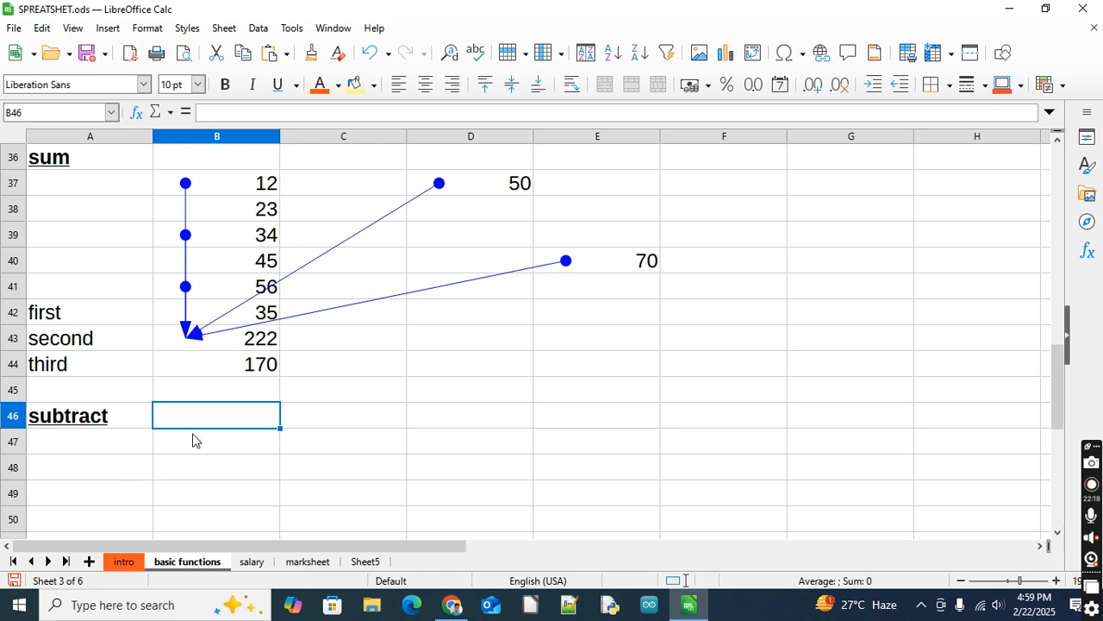
pyautogui.write('=')
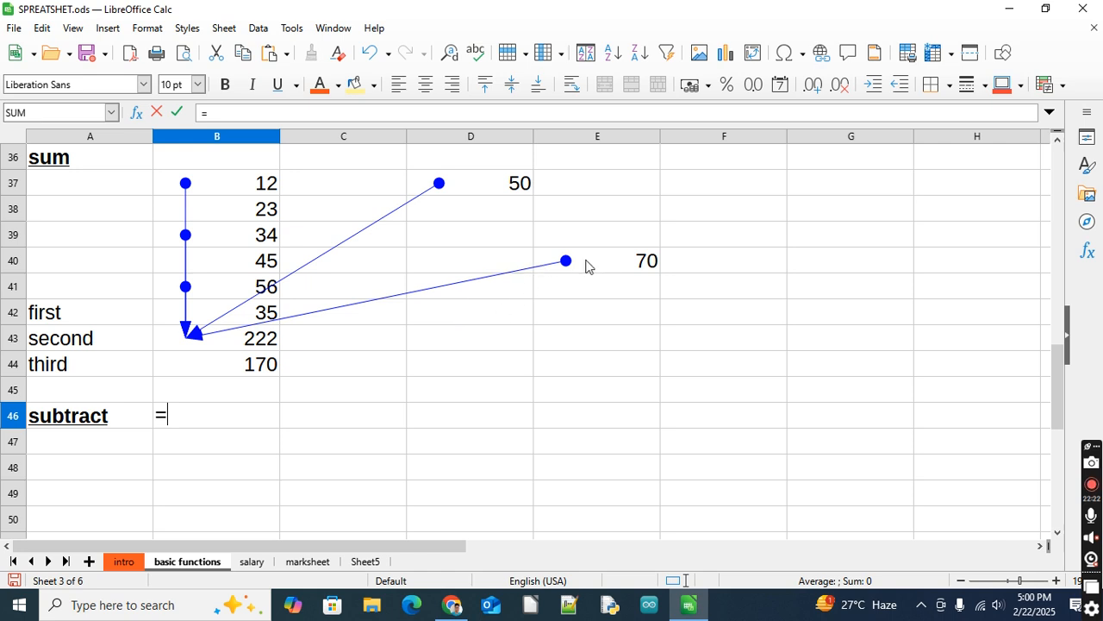
pyautogui.click(604, 259)
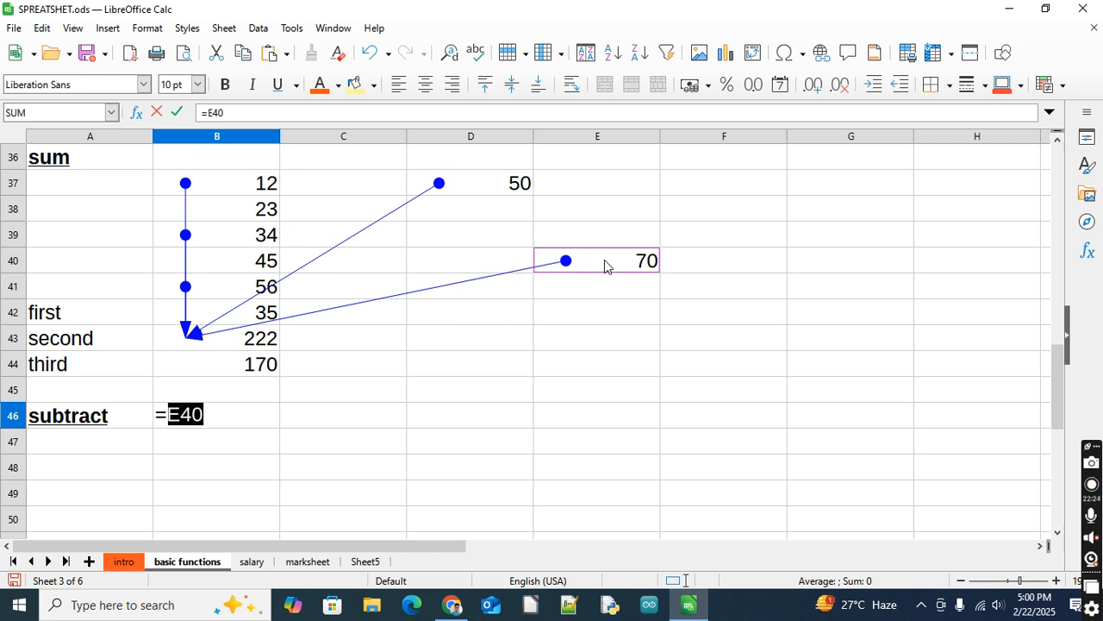
pyautogui.write('-')
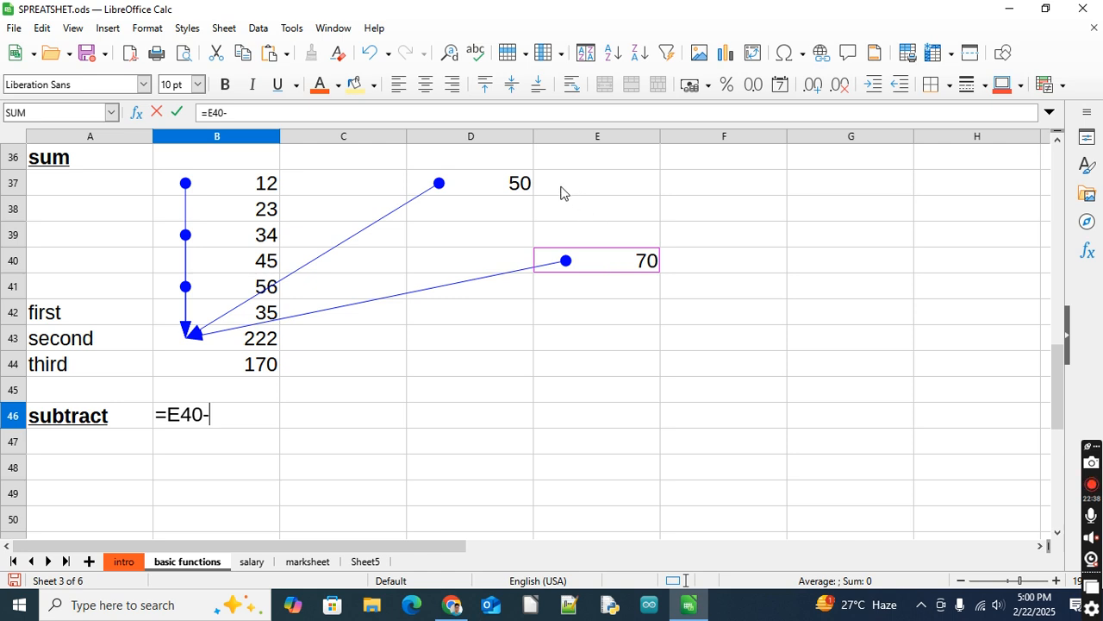
pyautogui.click(480, 184)
pyautogui.press('Return')
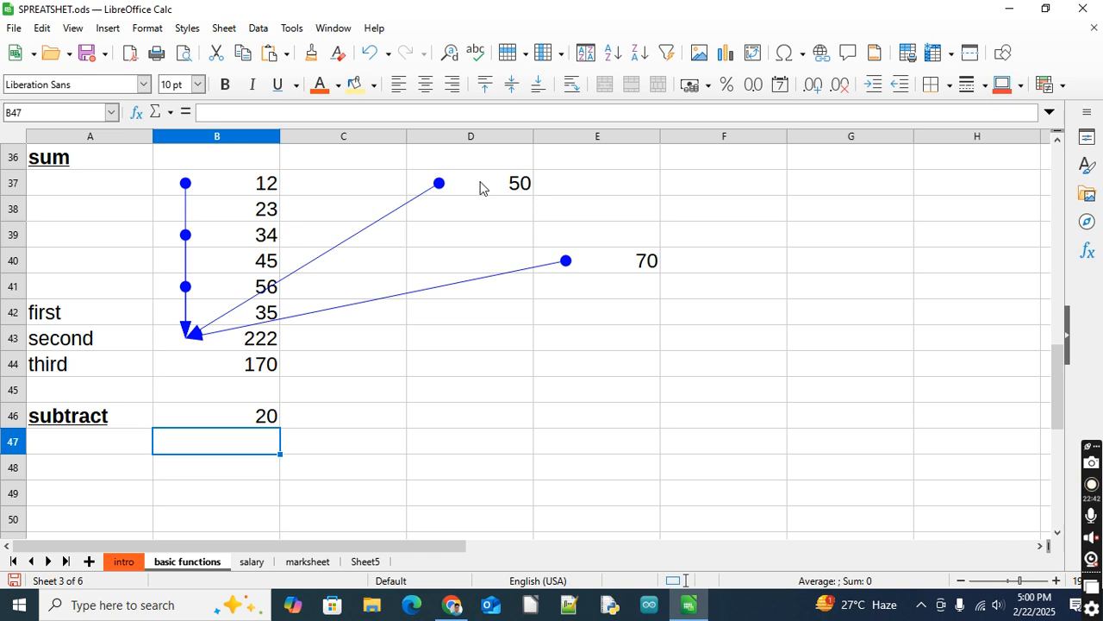
# - Inspect the subtraction formula in cell B46 and the cells it references
pyautogui.press('Up')
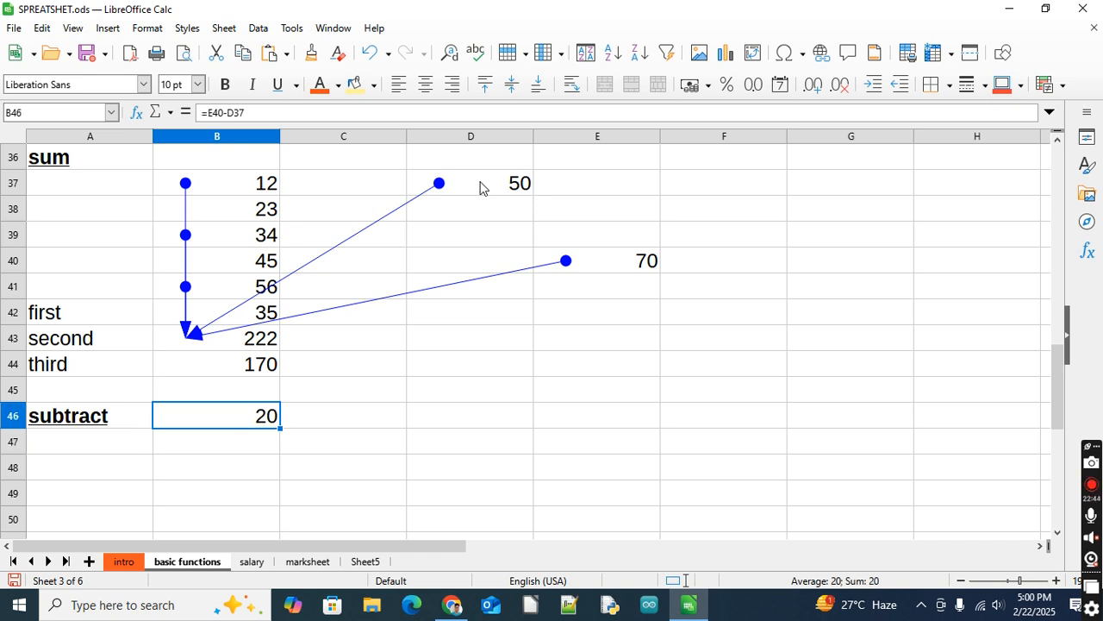
pyautogui.press('F2')
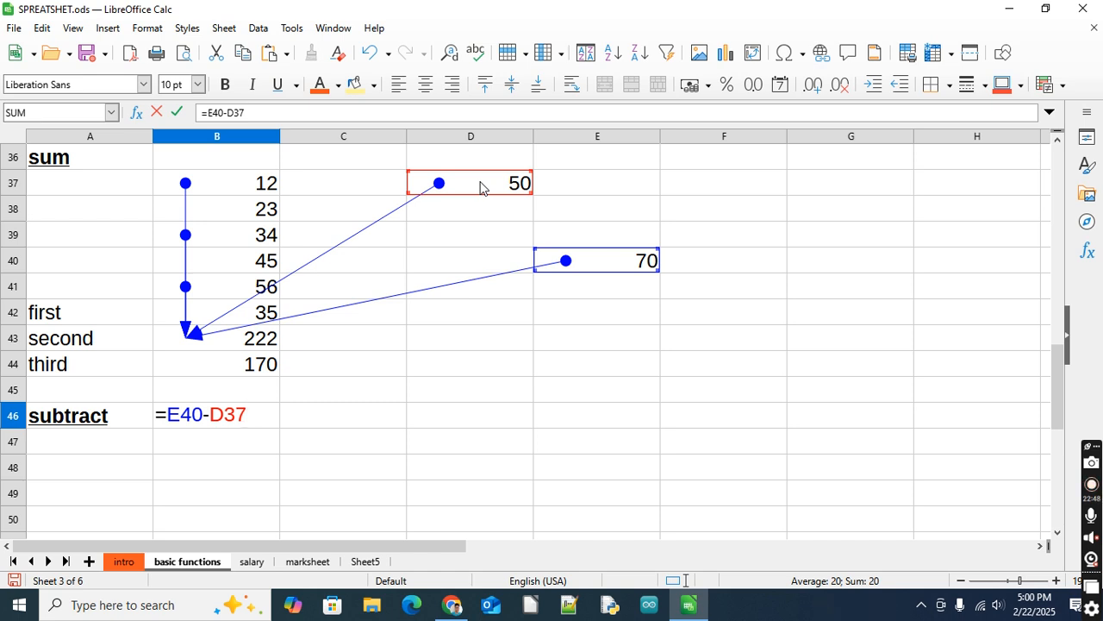
pyautogui.press('Return')
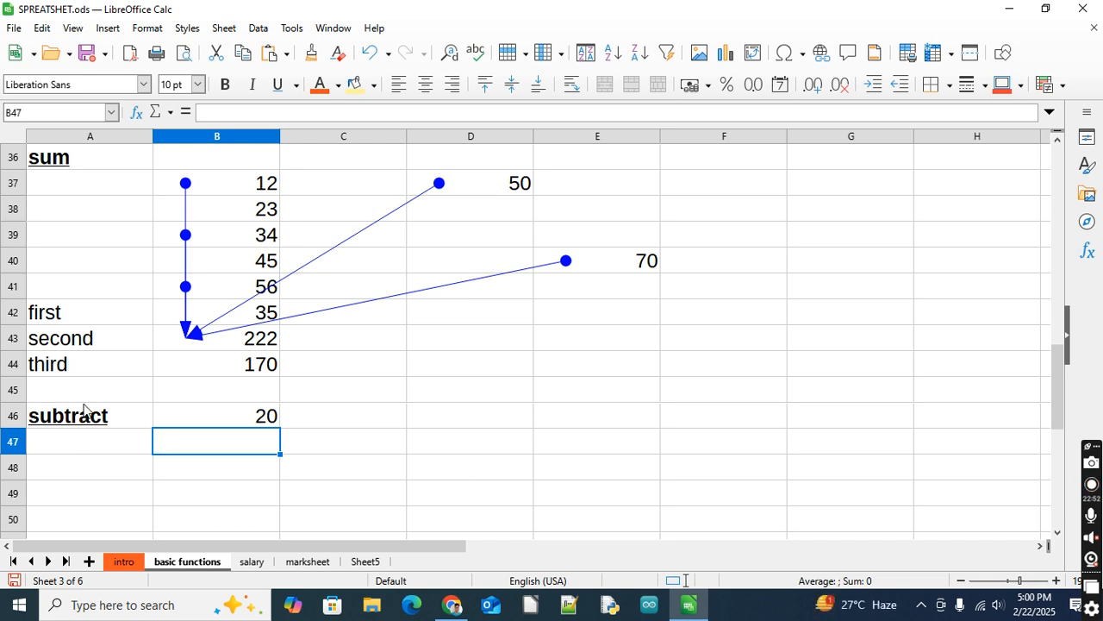
pyautogui.press('Up')
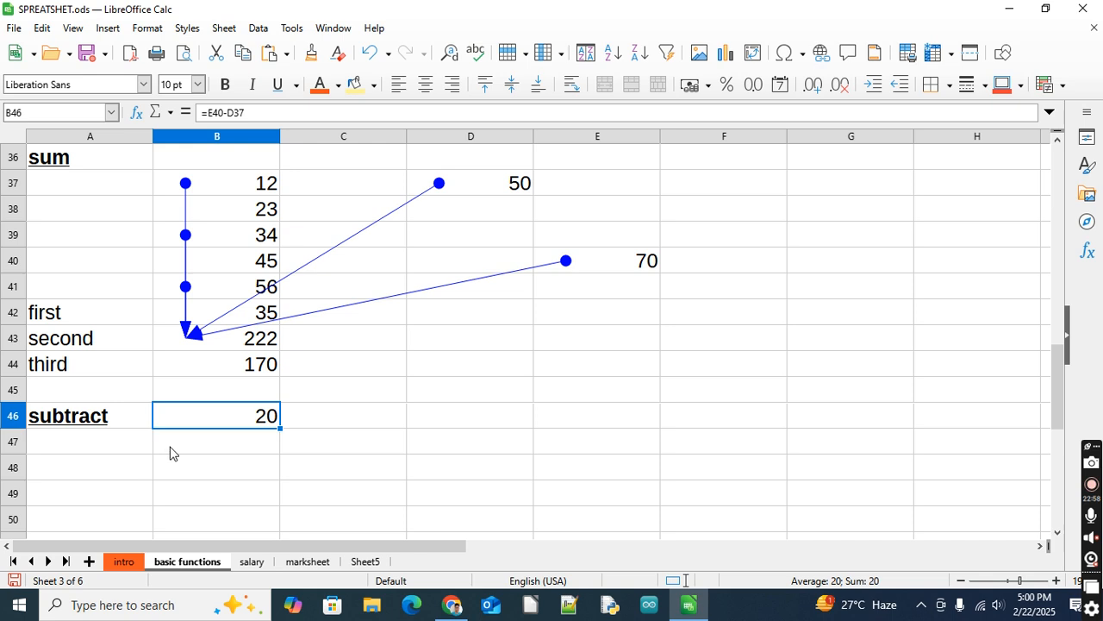
pyautogui.press('F2')
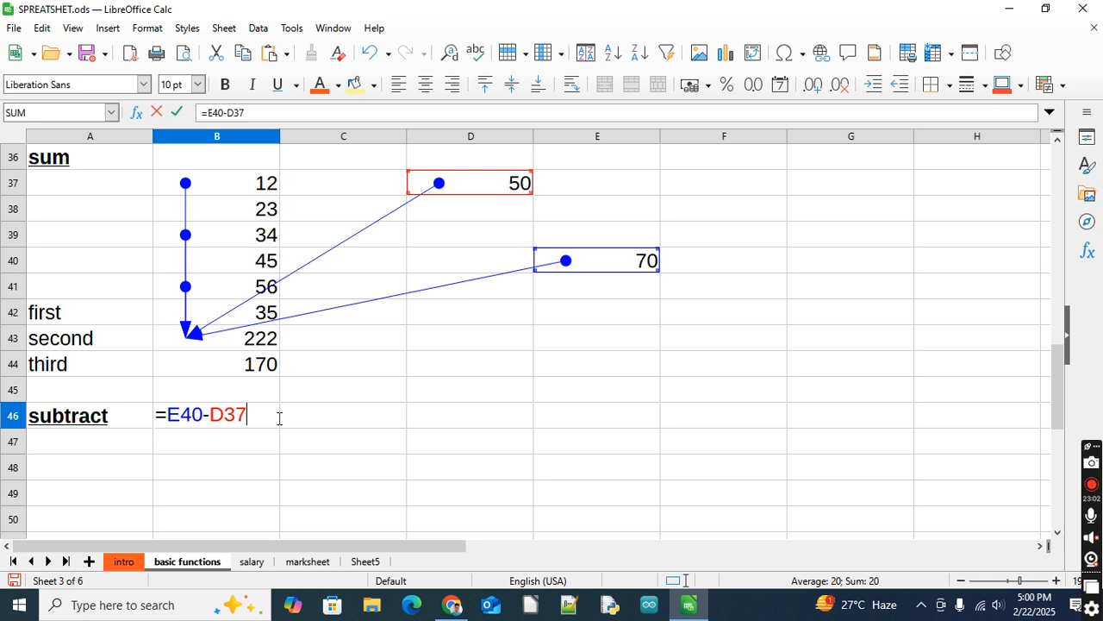
pyautogui.press('Return')
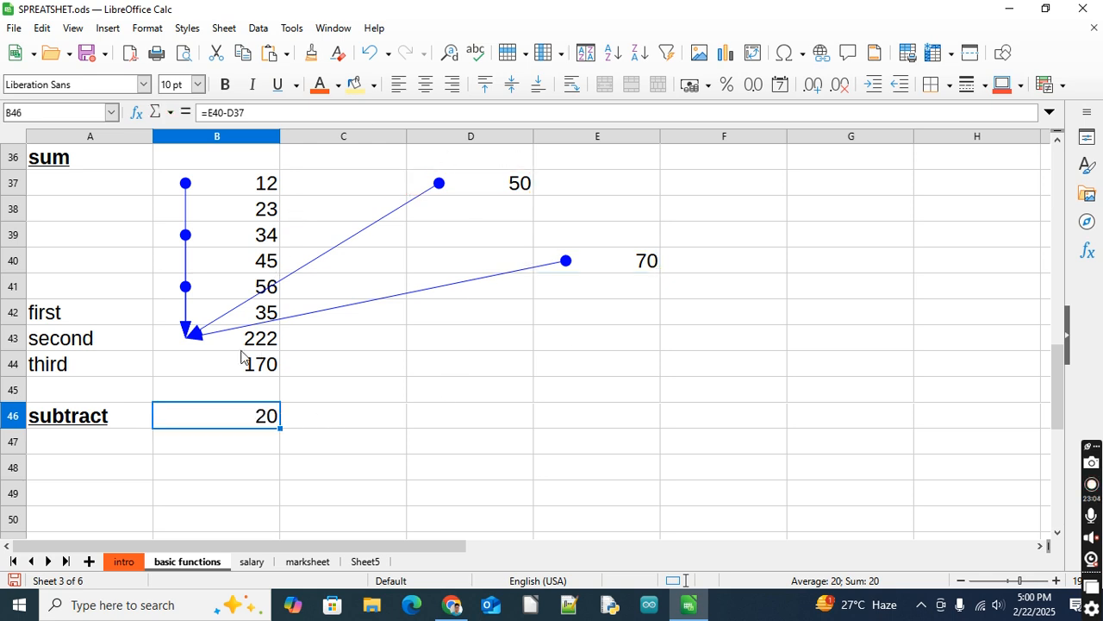
# - Add the label "multiply" in cell A48 and format it bold and underlined
pyautogui.click(95, 471)
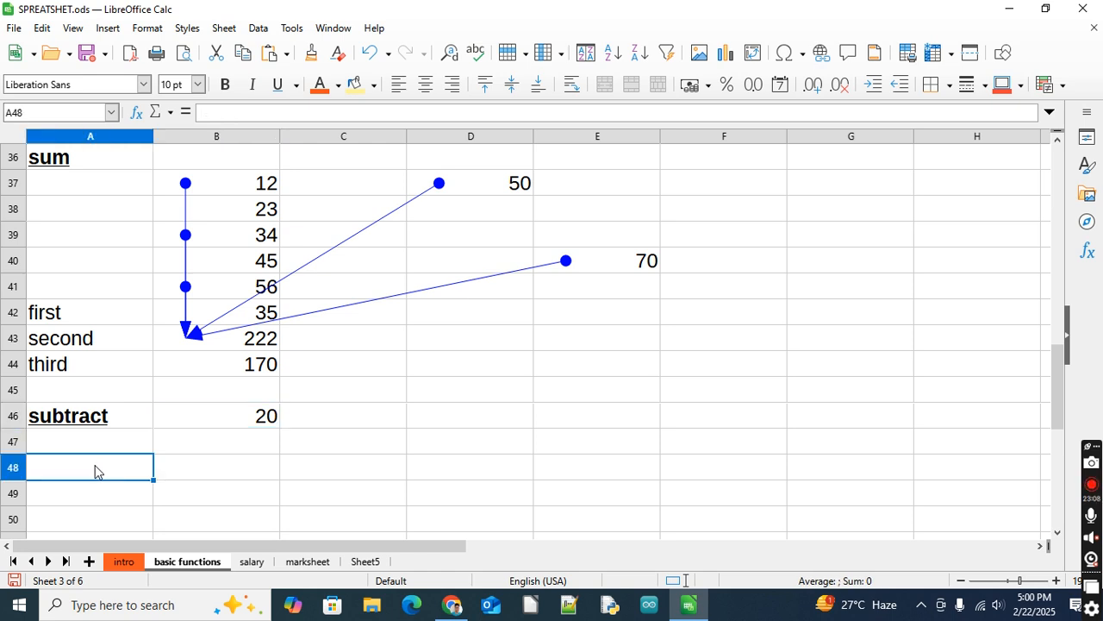
pyautogui.write('multi')
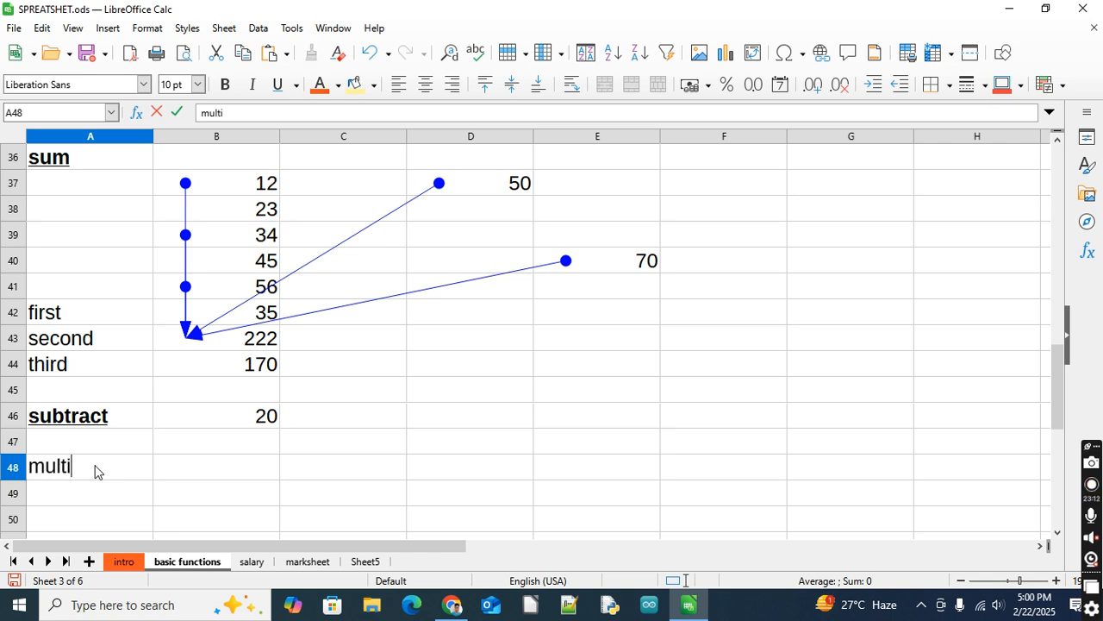
pyautogui.write('ply')
pyautogui.press('Return')
pyautogui.click(94, 472)
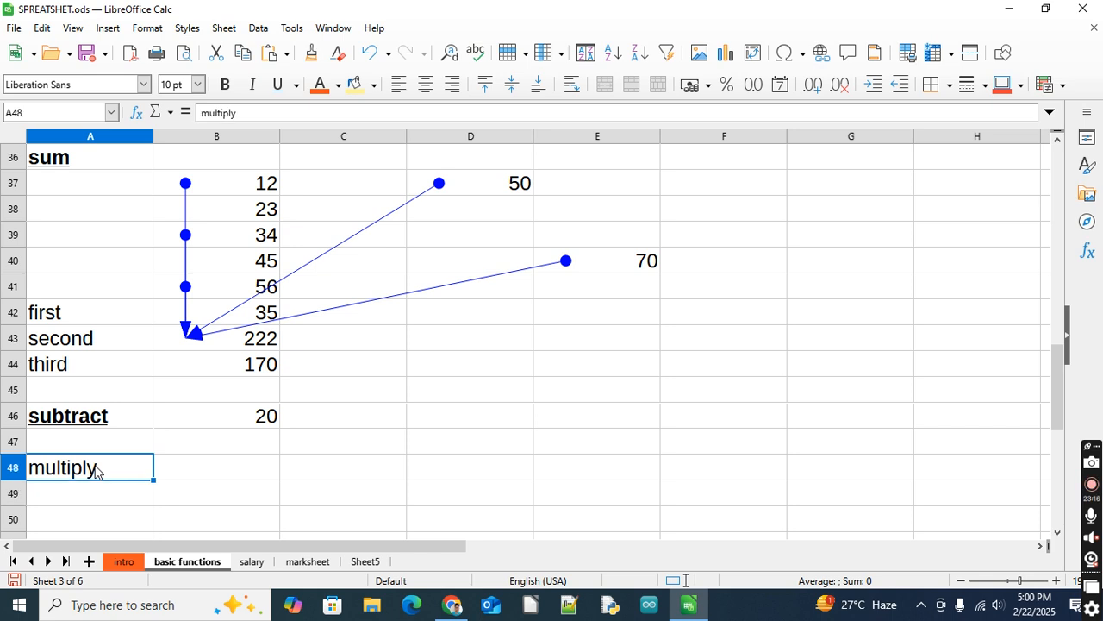
pyautogui.hotkey('ctrl', 'b')
pyautogui.hotkey('ctrl', 'u')
# - Enter a formula in cell B48 that multiplies D37 by E40 (=D37*E40)
pyautogui.press('Up')
pyautogui.press('Right')
pyautogui.press('Down')
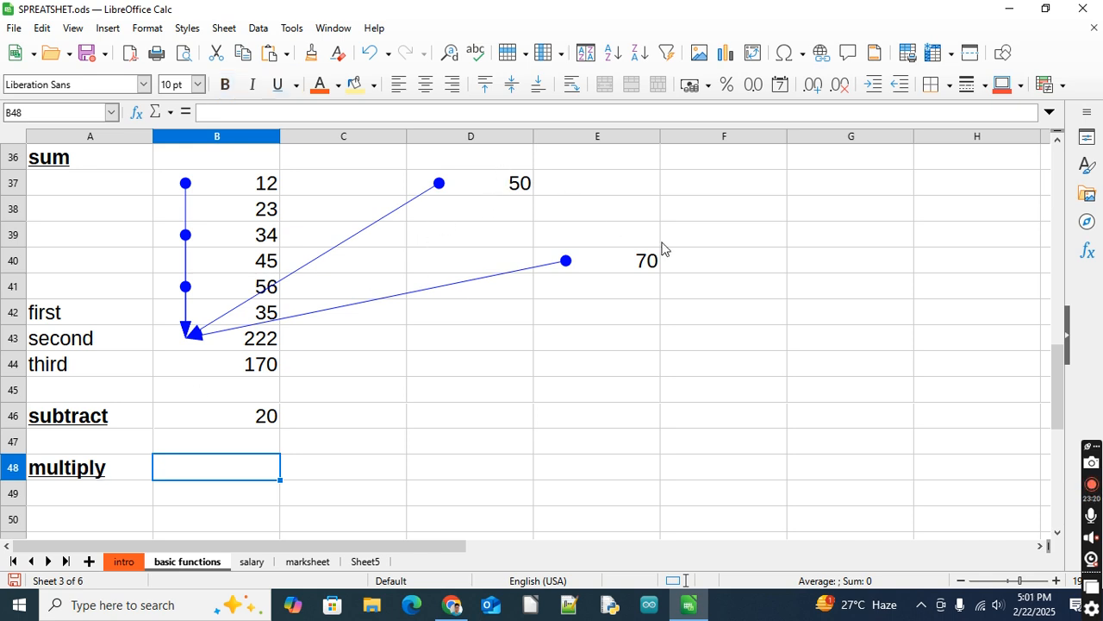
pyautogui.write('=')
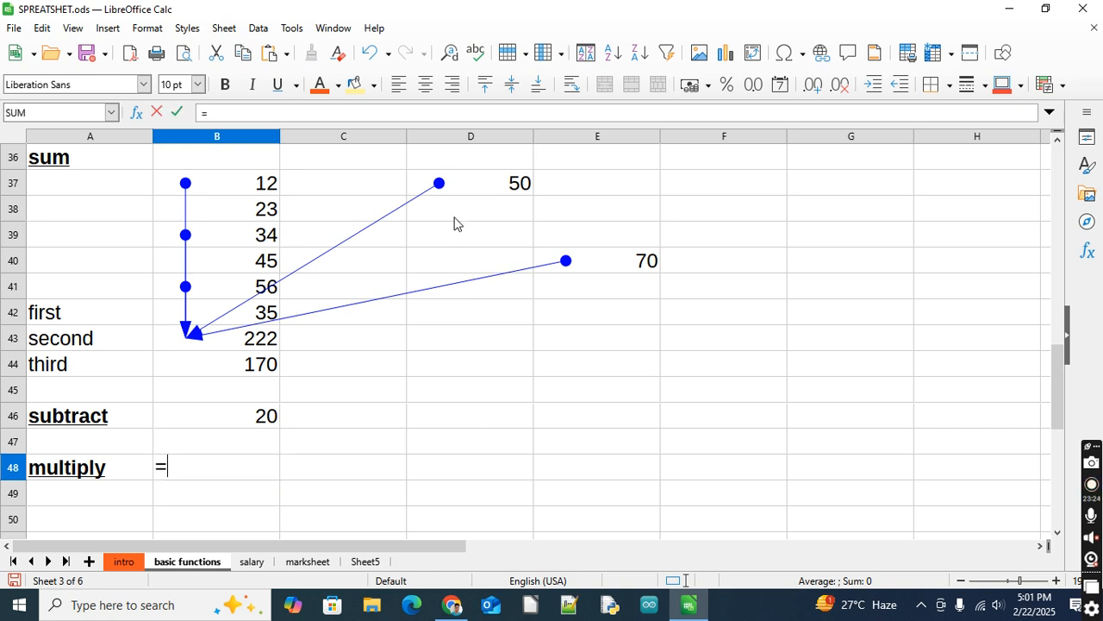
pyautogui.click(488, 185)
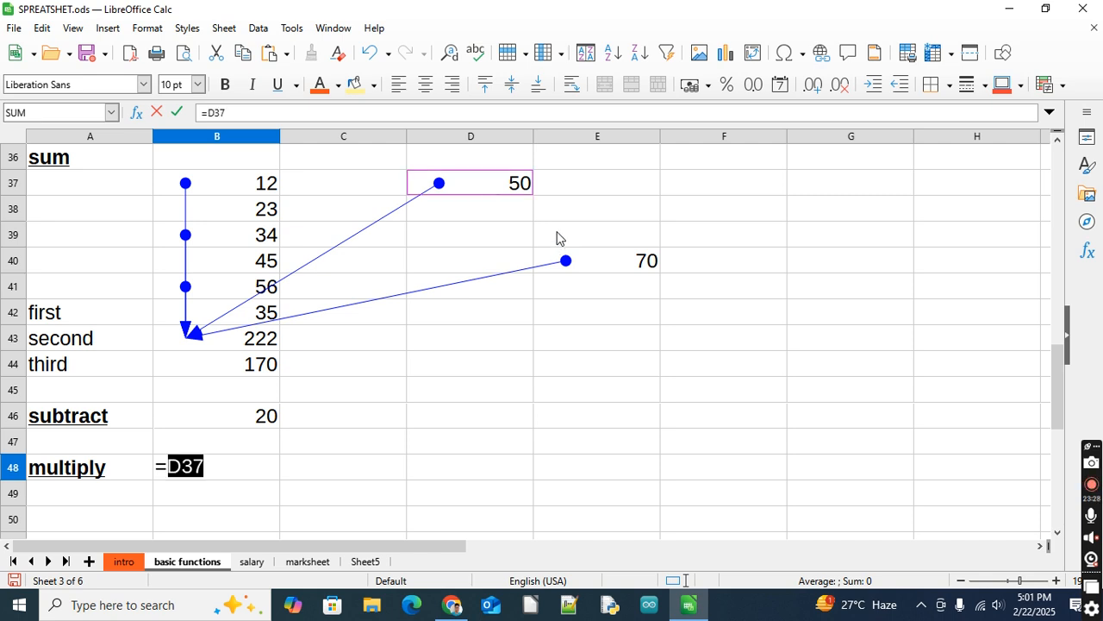
pyautogui.write('*')
pyautogui.click(615, 260)
pyautogui.press('Return')
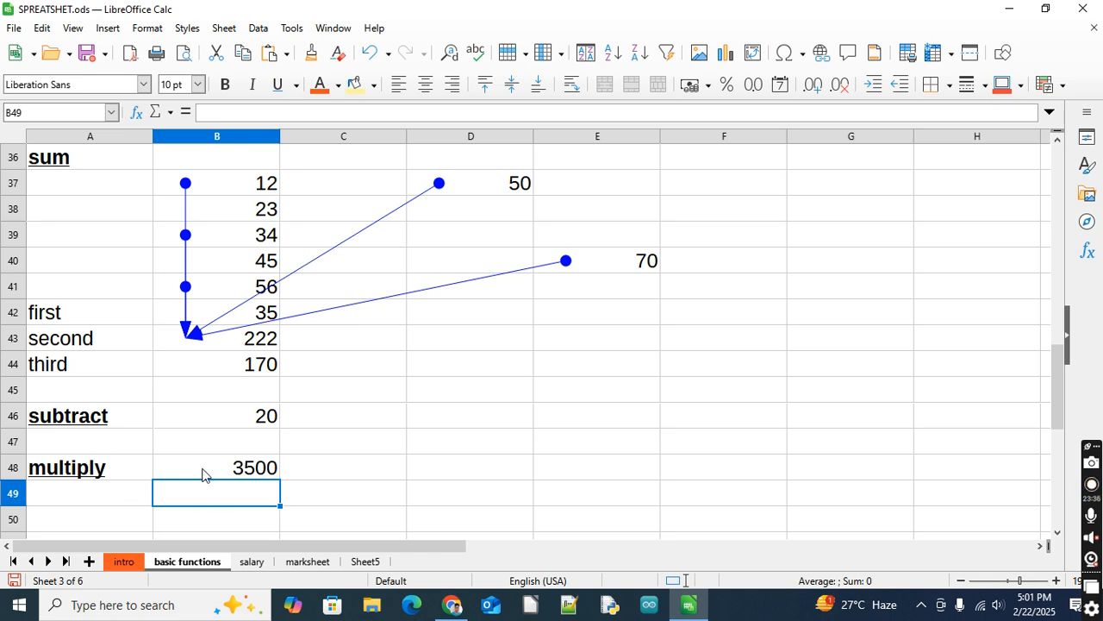
# - Multiply the range B37:B39 in cell B49 using the PRODUCT function
pyautogui.write('=')
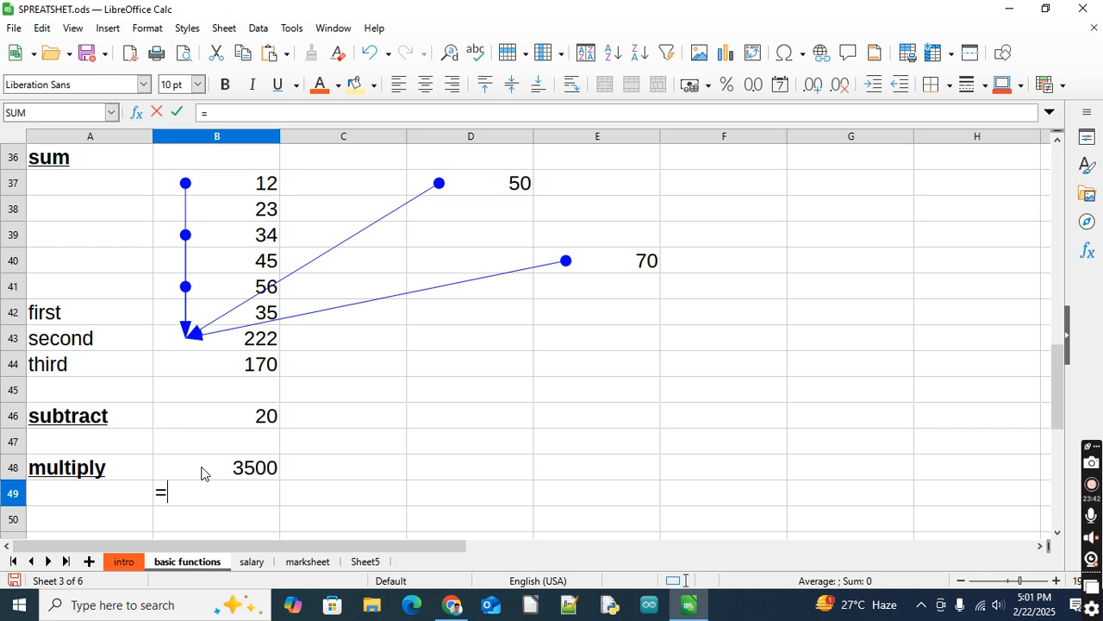
pyautogui.write('pr')
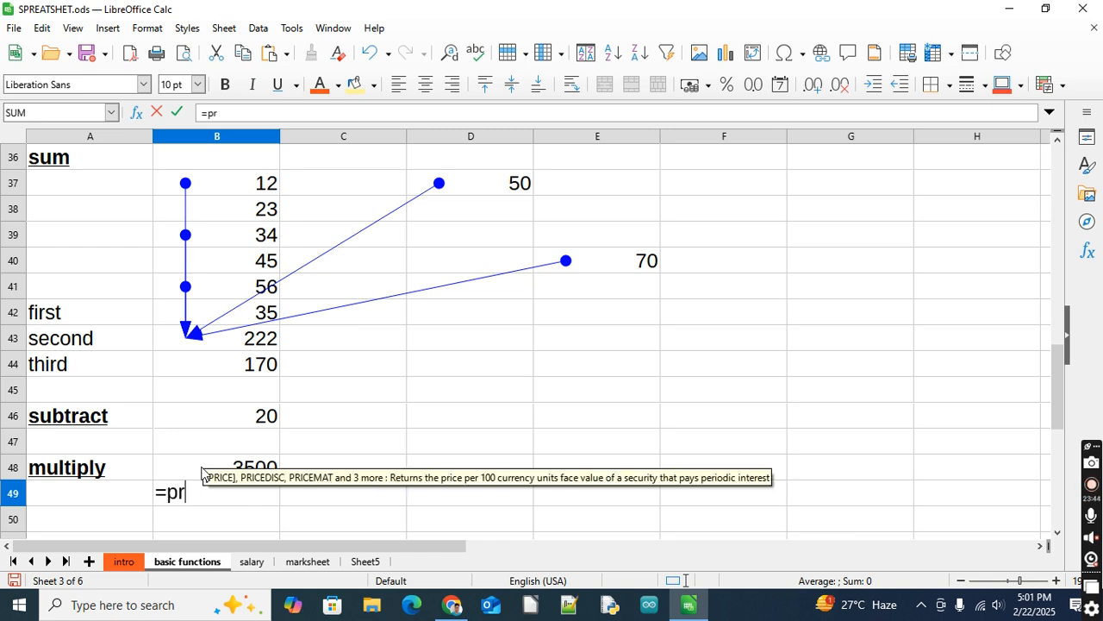
pyautogui.write('oduct(')
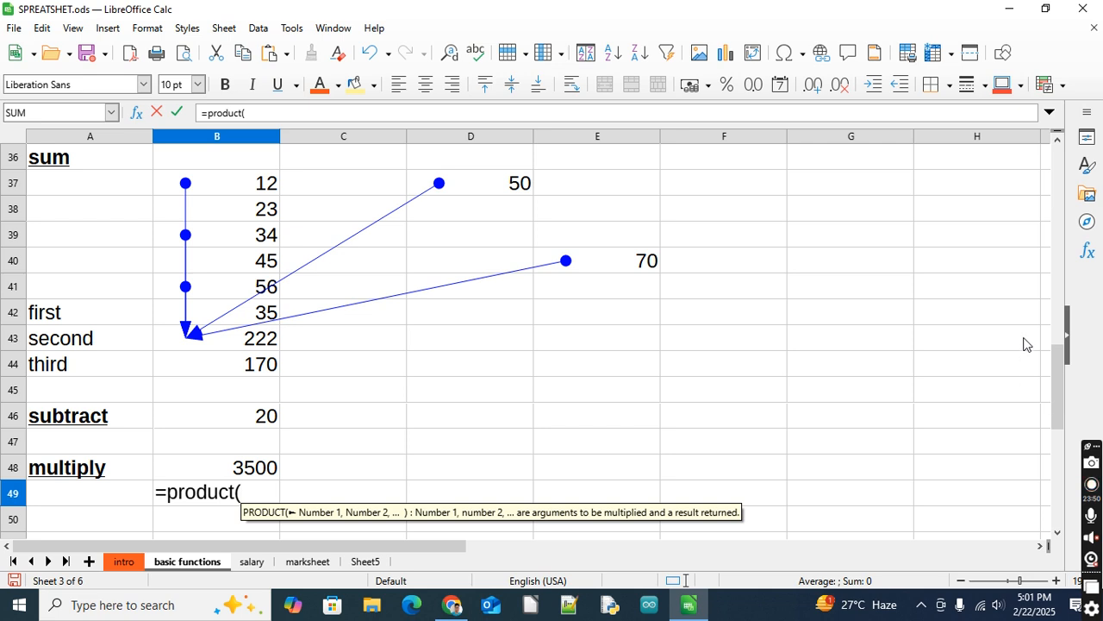
pyautogui.click(247, 189)
pyautogui.moveTo(244, 204); pyautogui.dragTo(242, 234)
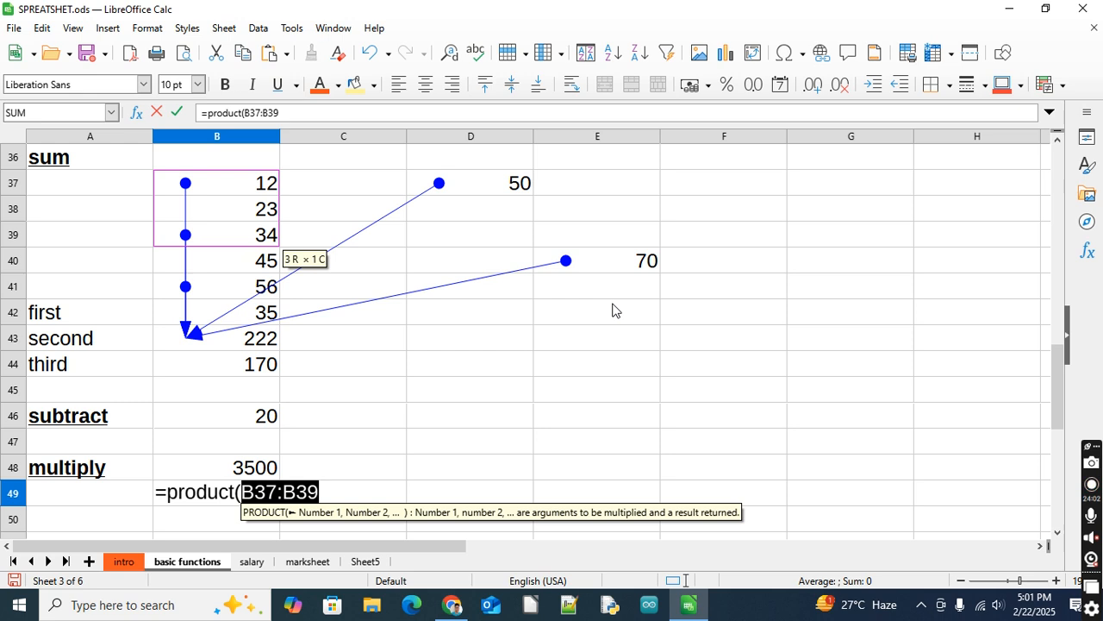
pyautogui.write(')')
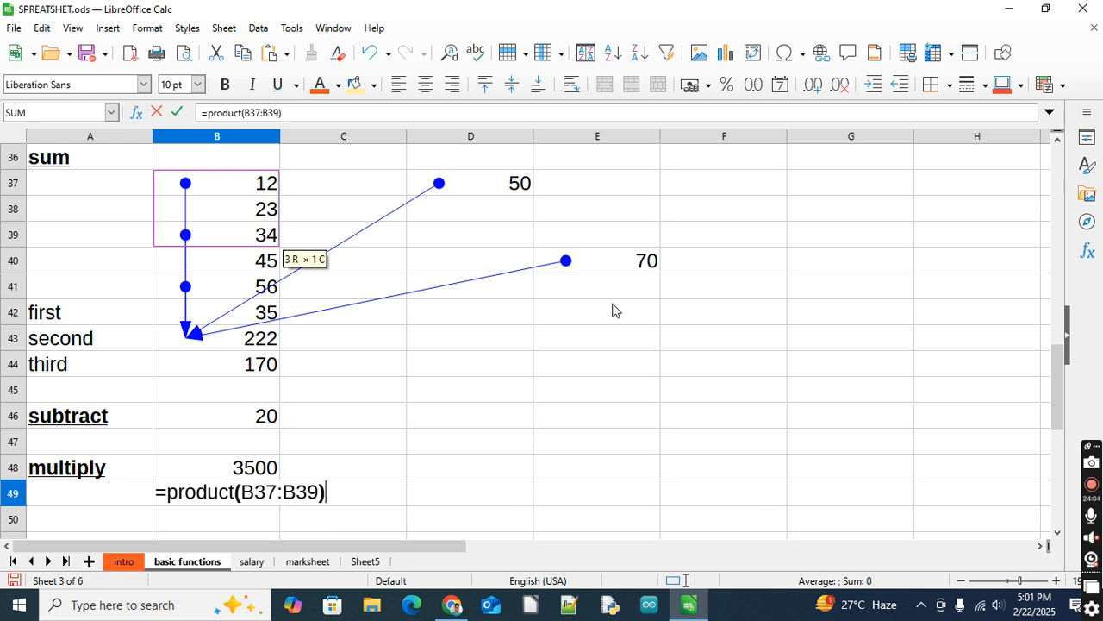
pyautogui.press('Return')
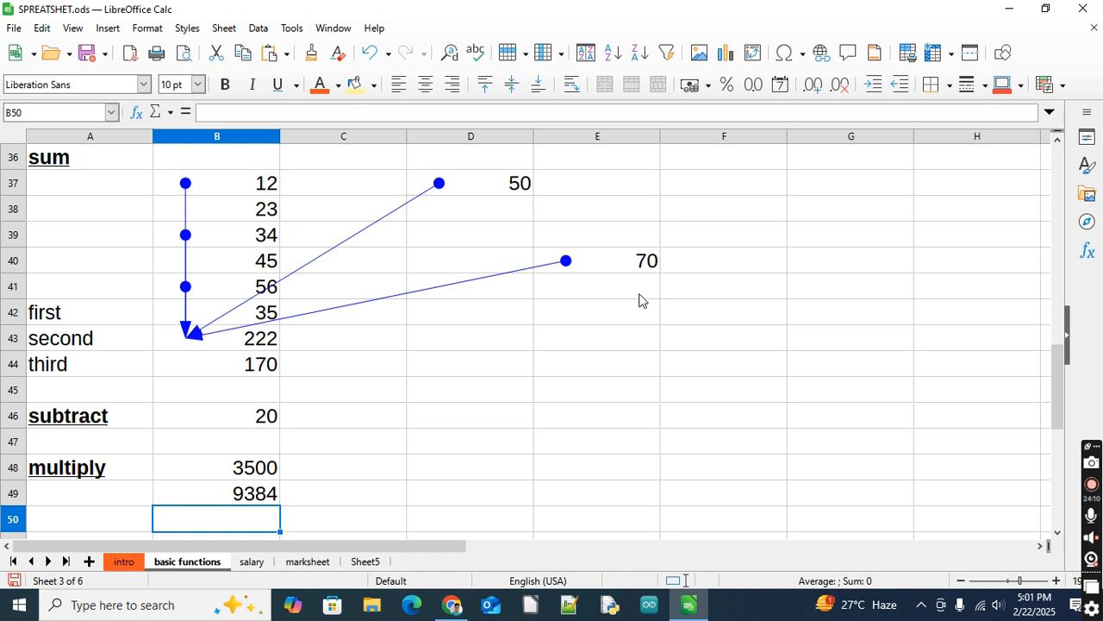
# - Inspect the PRODUCT formula in cell B49 and the range it references
pyautogui.click(187, 502)
pyautogui.doubleClick(186, 501)
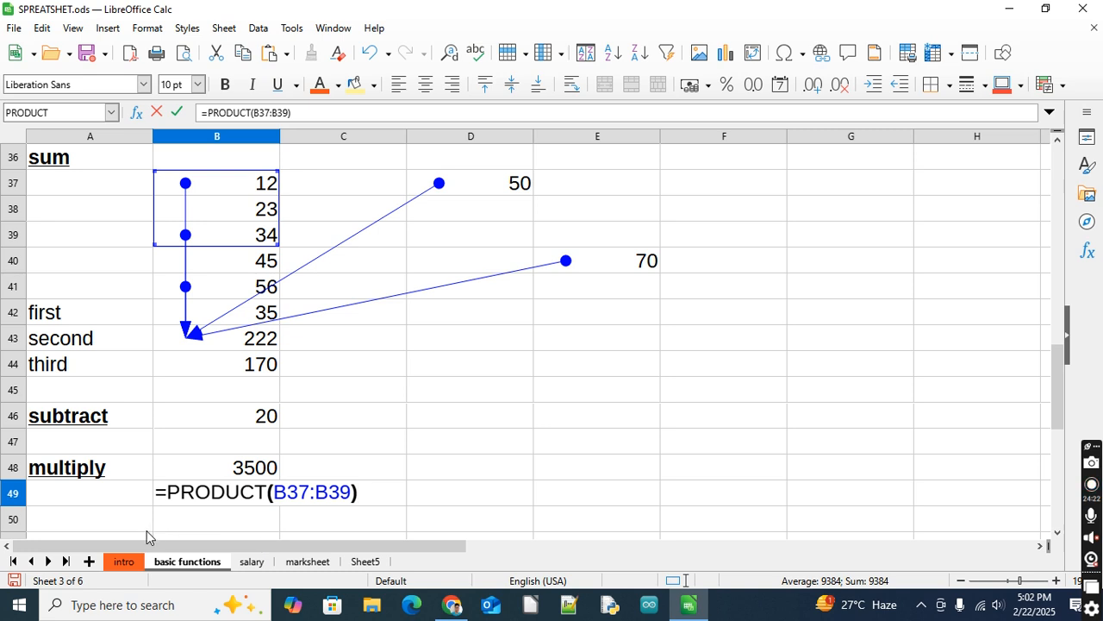
pyautogui.press('Return')
# - Add the label "divide" in cell D45 and format it bold and underlined
pyautogui.click(97, 525)
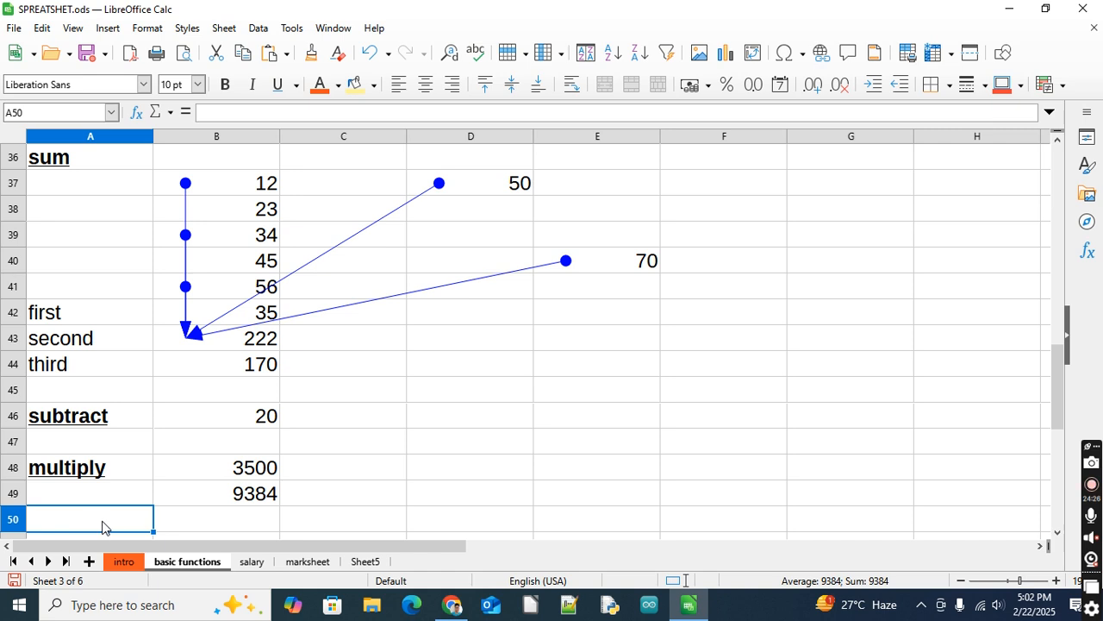
pyautogui.click(525, 398)
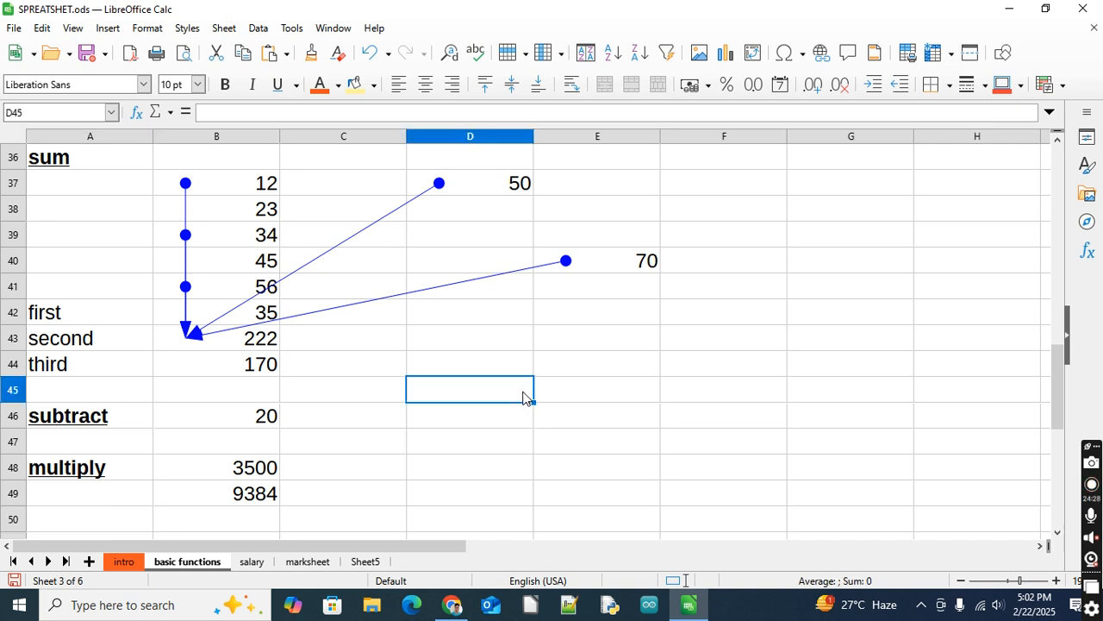
pyautogui.write('div')
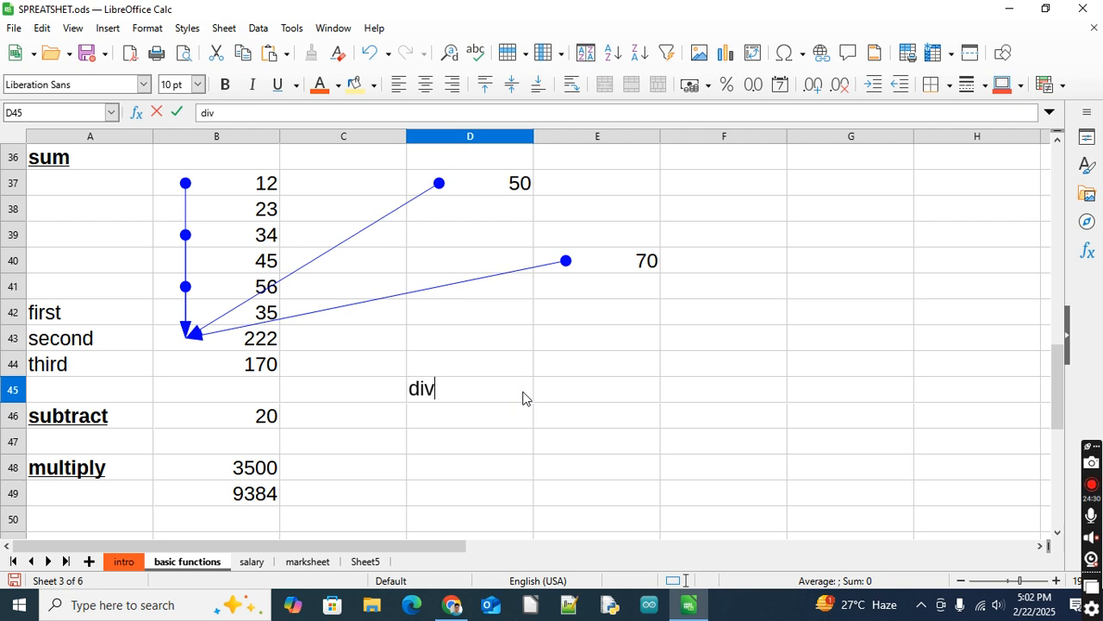
pyautogui.write('ide')
pyautogui.press('Return')
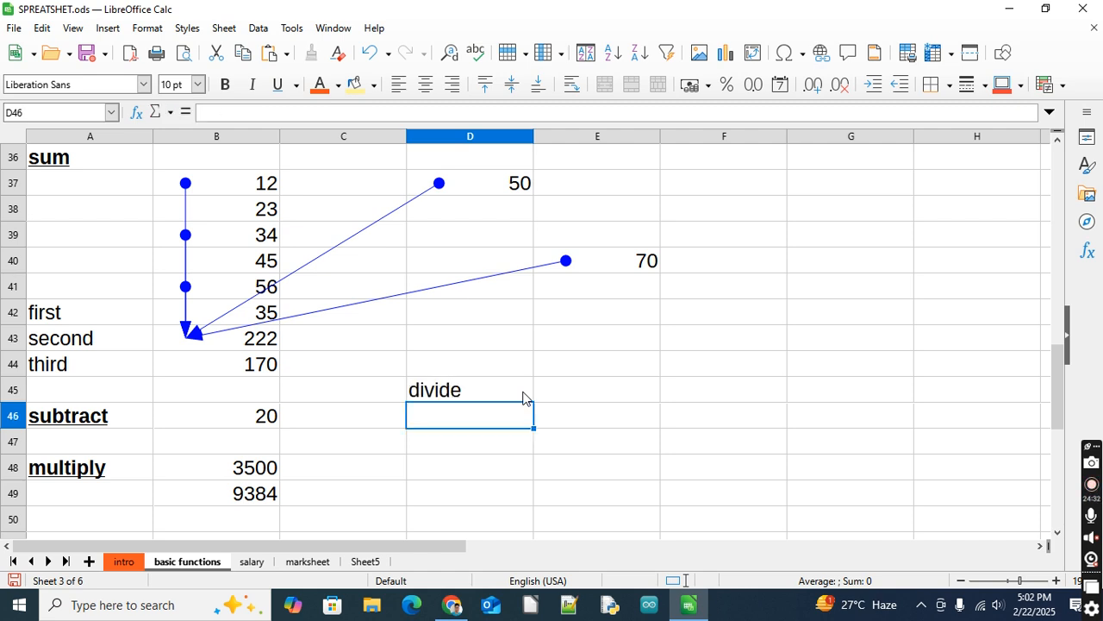
pyautogui.click(523, 398)
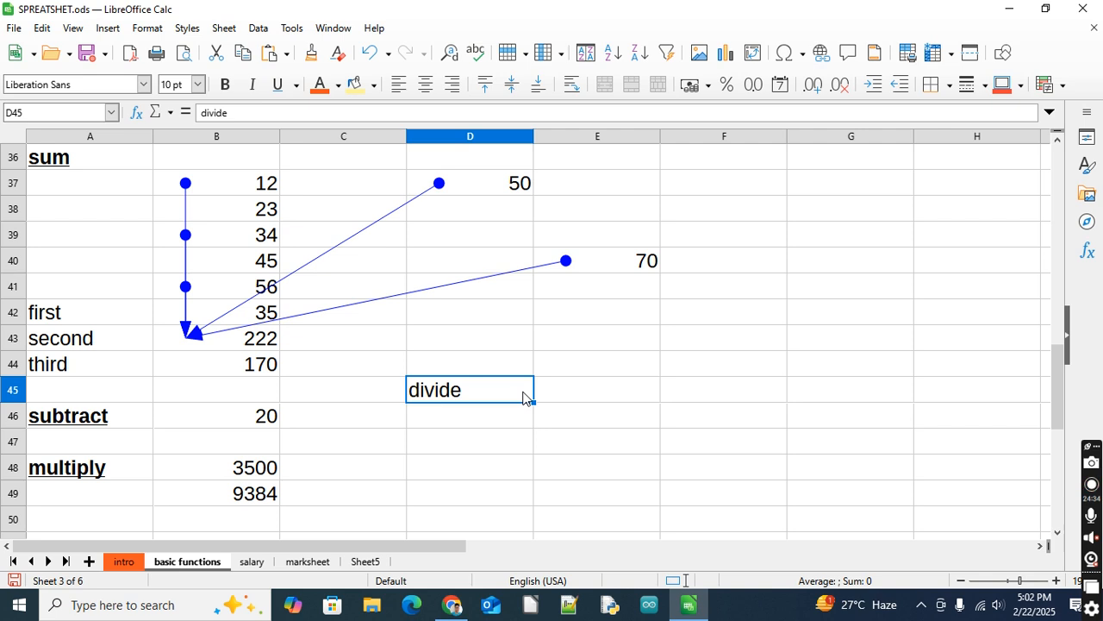
pyautogui.hotkey('ctrl', 'b')
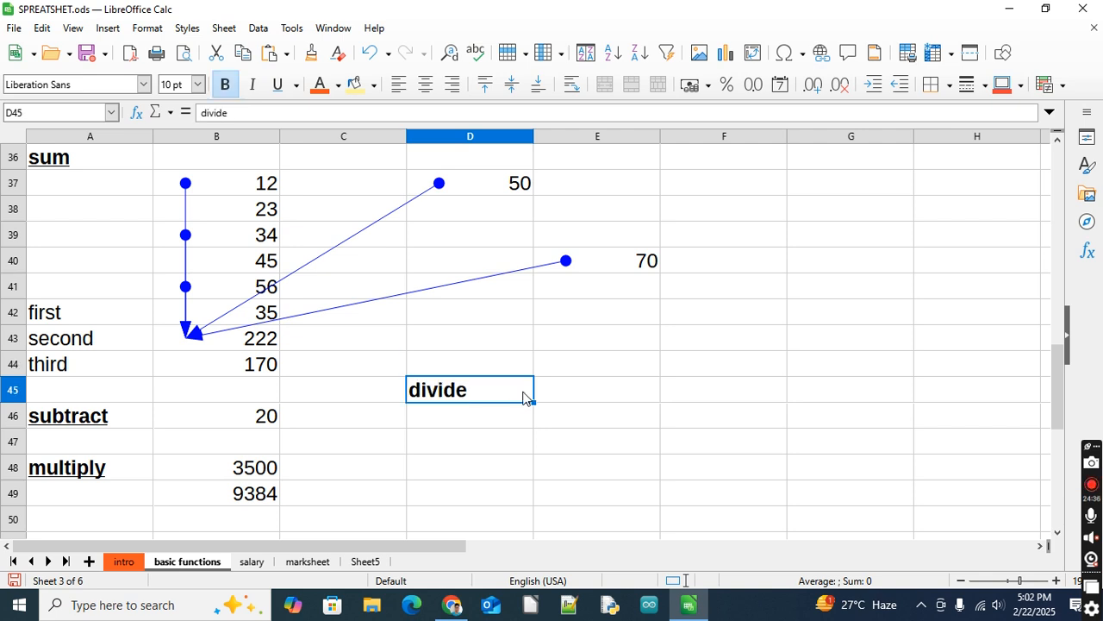
pyautogui.hotkey('ctrl', 'u')
pyautogui.press('Tab')
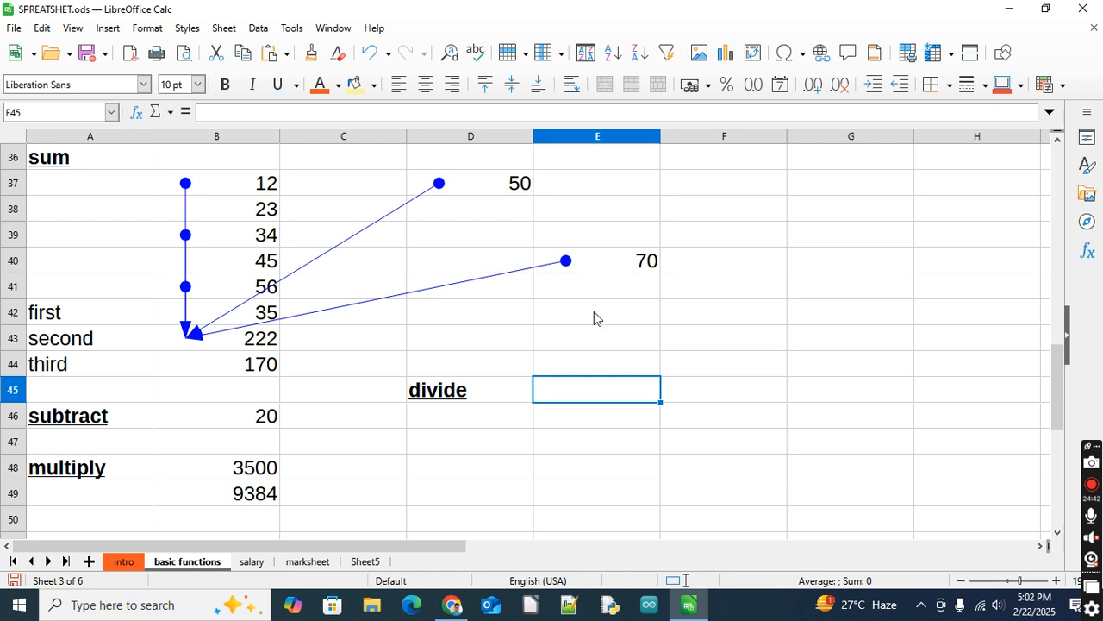
# - Enter the number 6 in cell F37, then select cell E45 beside the divide label
pyautogui.click(721, 188)
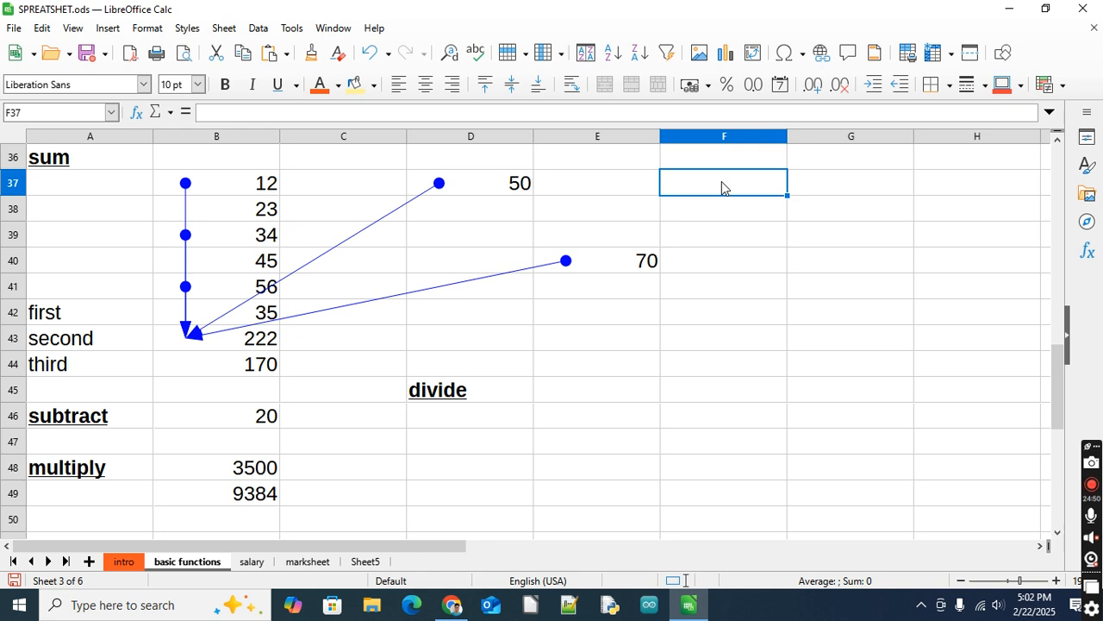
pyautogui.write('6')
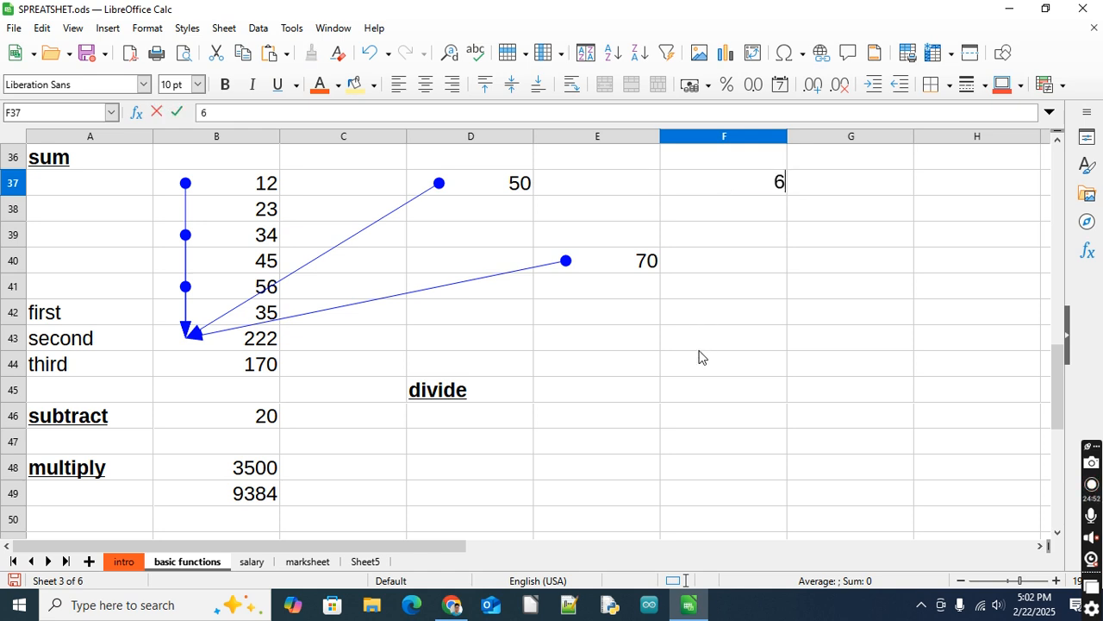
pyautogui.click(590, 398)
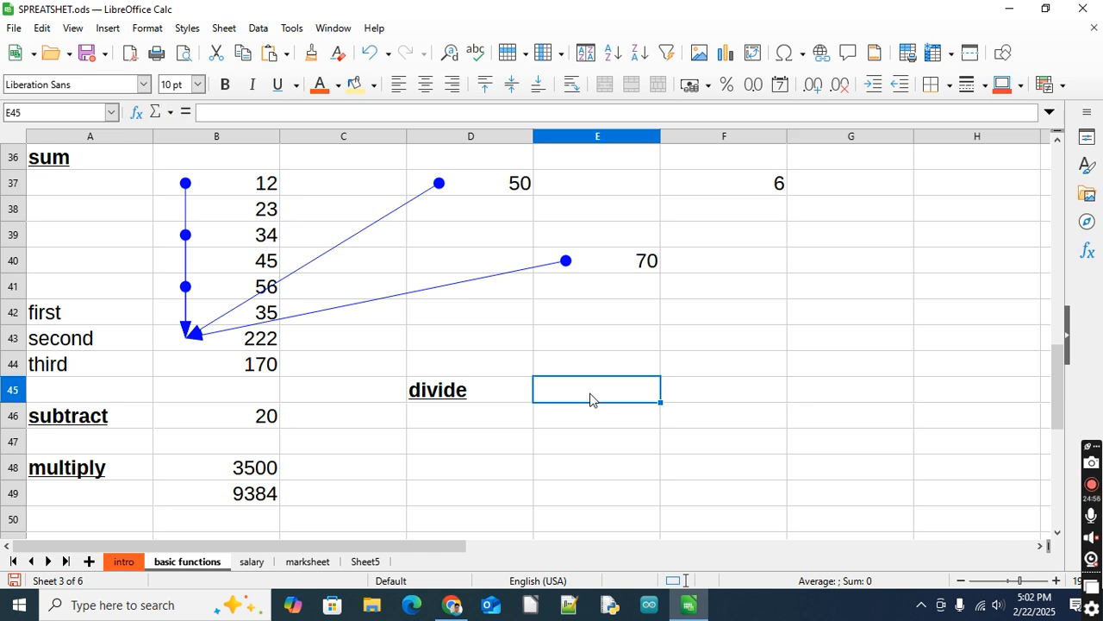
# - Divide cell E40 by cell F37 with a formula in cell E45
pyautogui.write('=')
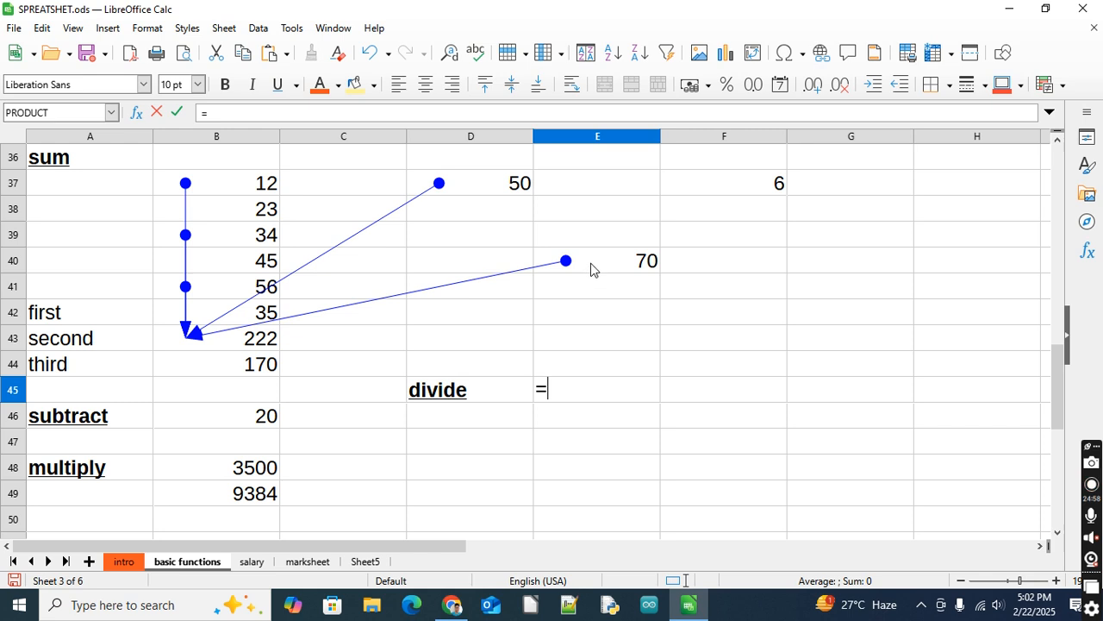
pyautogui.click(590, 269)
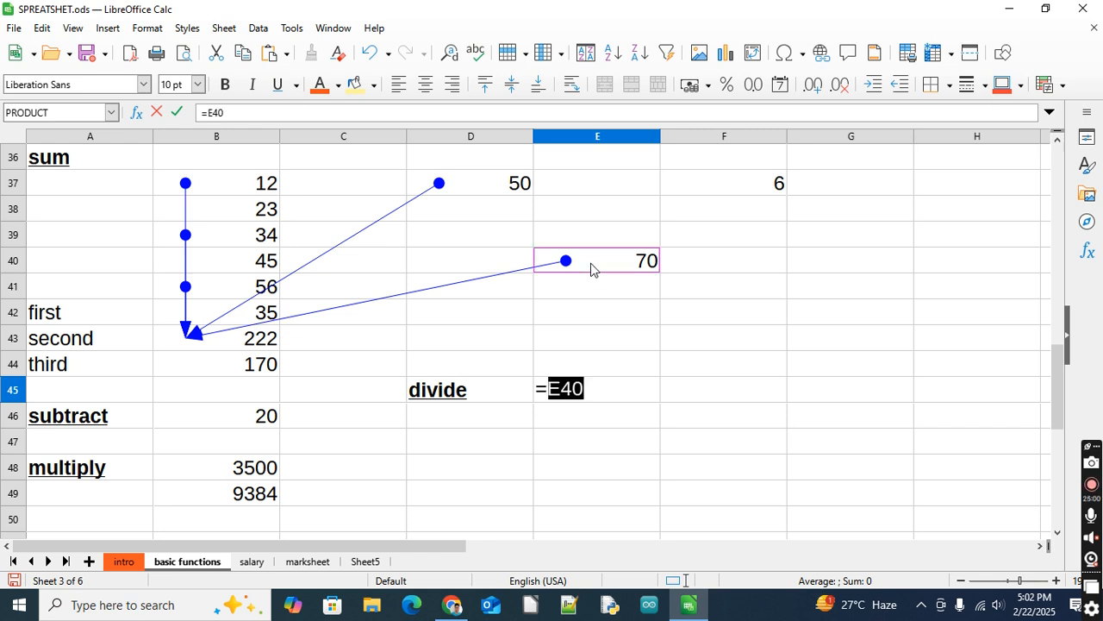
pyautogui.write('/')
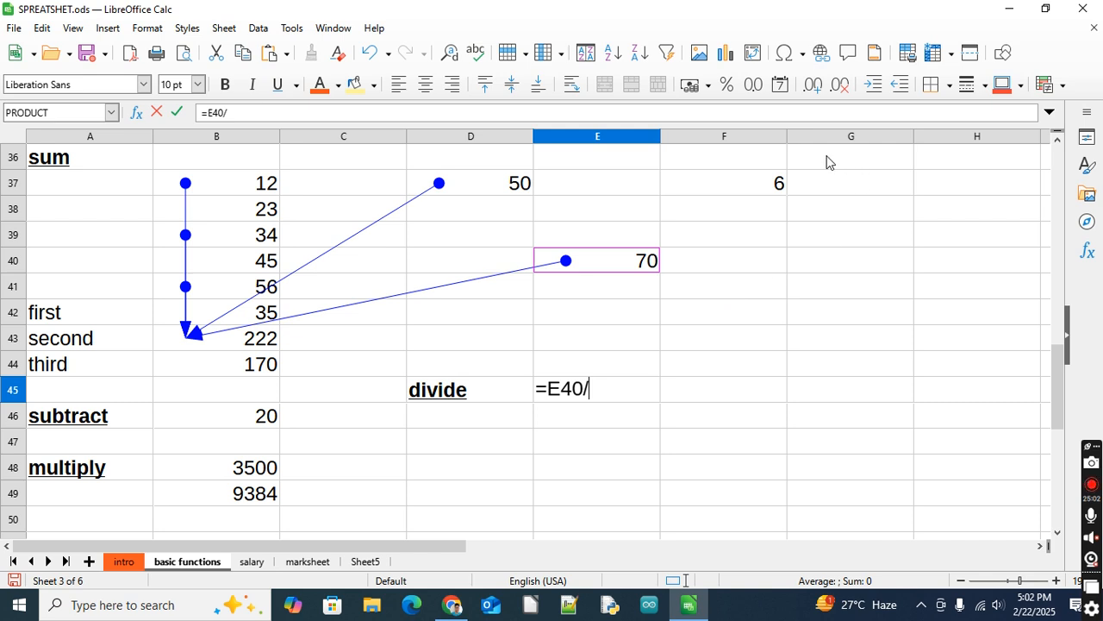
pyautogui.click(761, 185)
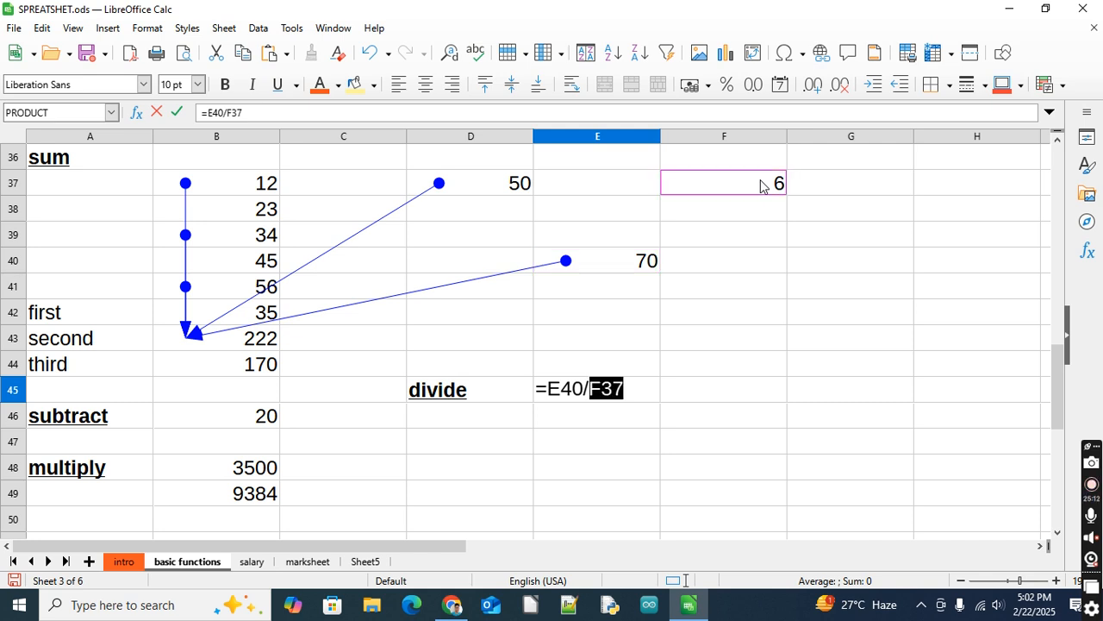
pyautogui.press('Return')
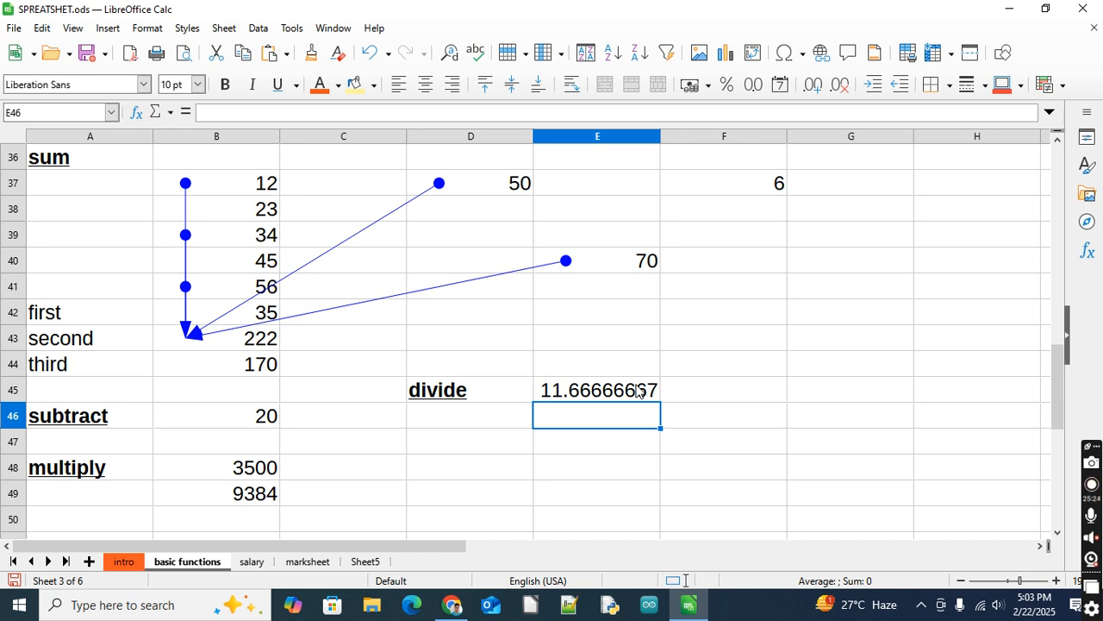
# - Remove one decimal place from the division result in cell E45 and fit column E's width to its contents
pyautogui.click(632, 390)
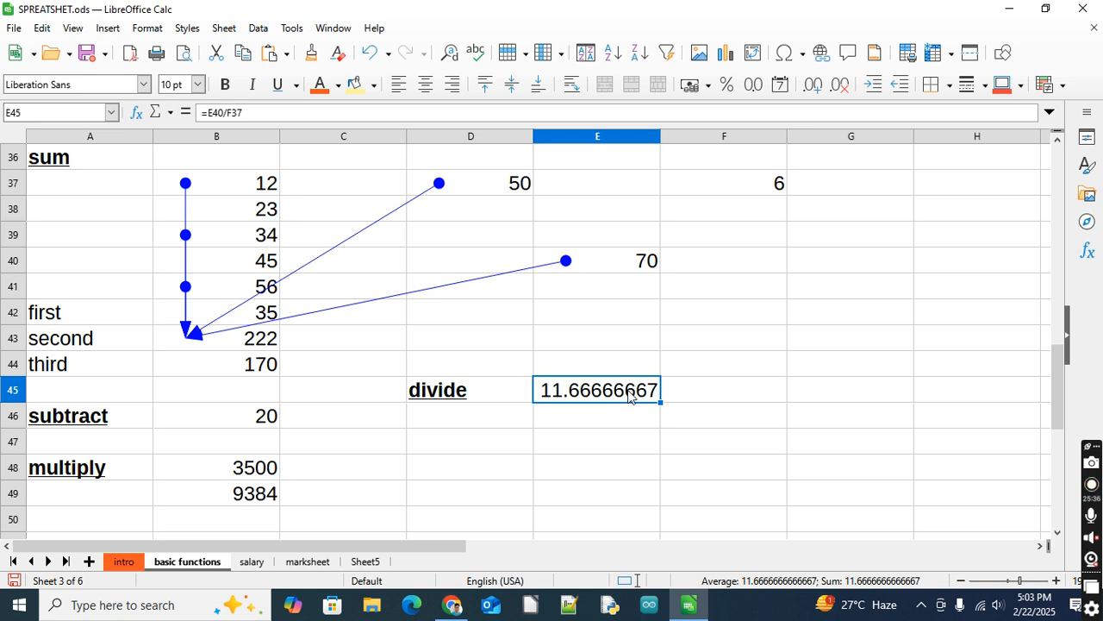
pyautogui.click(841, 86)
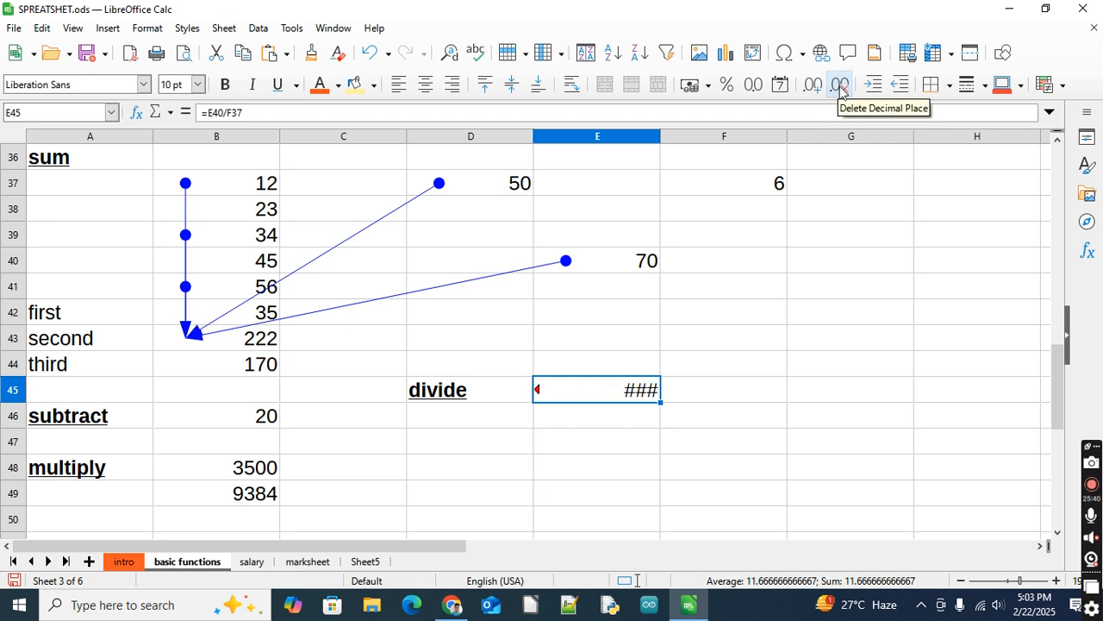
pyautogui.doubleClick(661, 142)
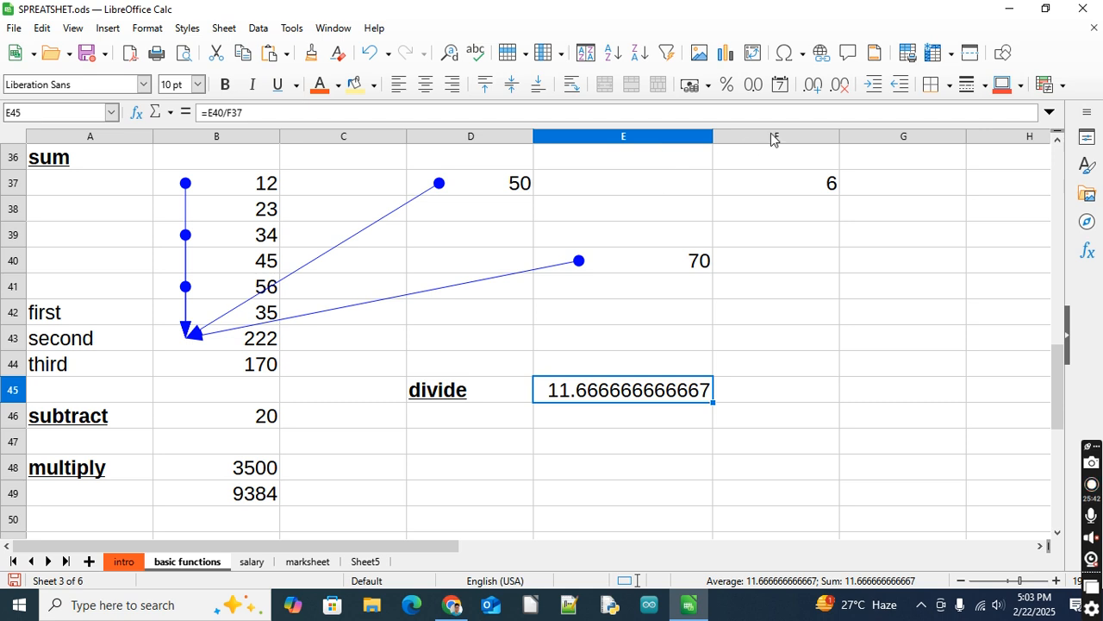
# - Reduce the decimal places of the division result in cell E45 until it displays as a whole number
pyautogui.click(843, 93)
pyautogui.click(843, 93)
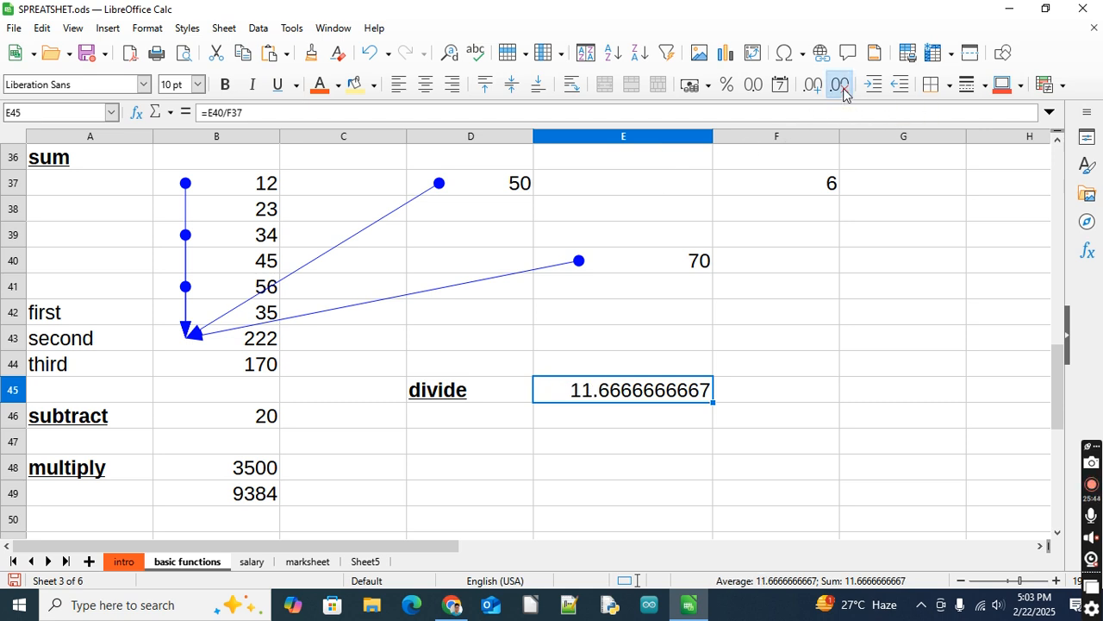
pyautogui.click(843, 93)
pyautogui.click(843, 93)
pyautogui.click(843, 93)
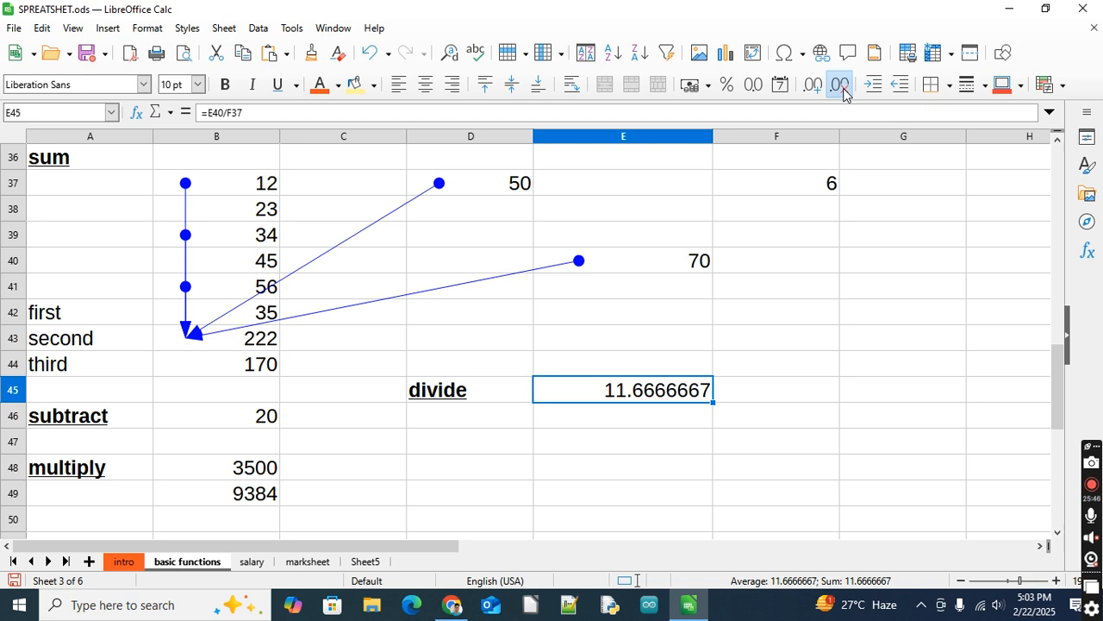
pyautogui.click(843, 93)
pyautogui.click(844, 93)
pyautogui.click(843, 93)
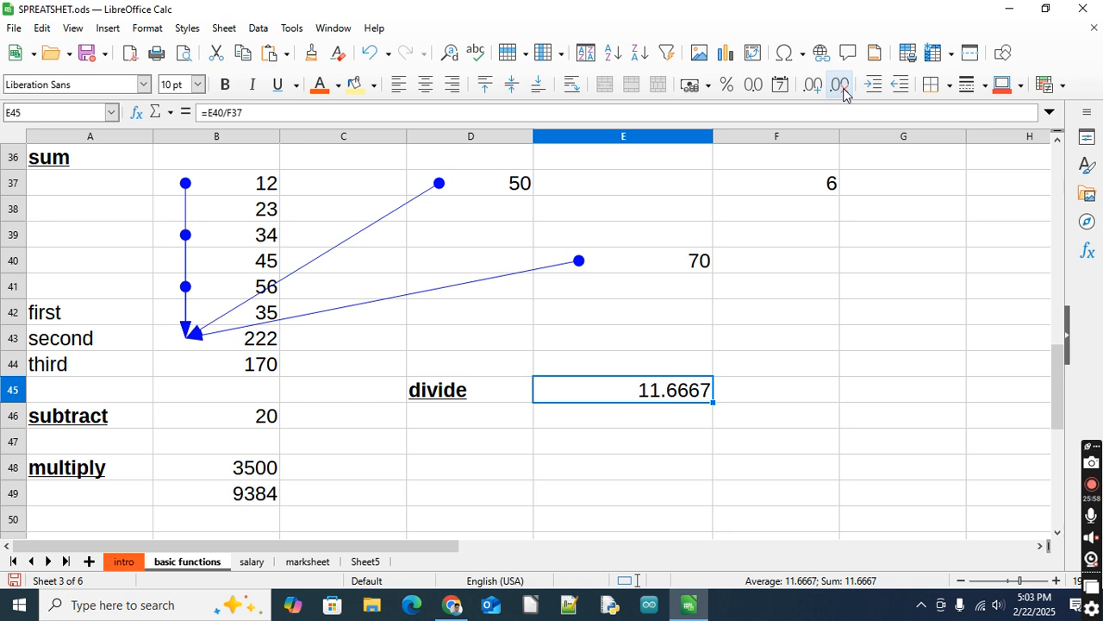
pyautogui.click(839, 84)
pyautogui.click(840, 85)
pyautogui.click(843, 89)
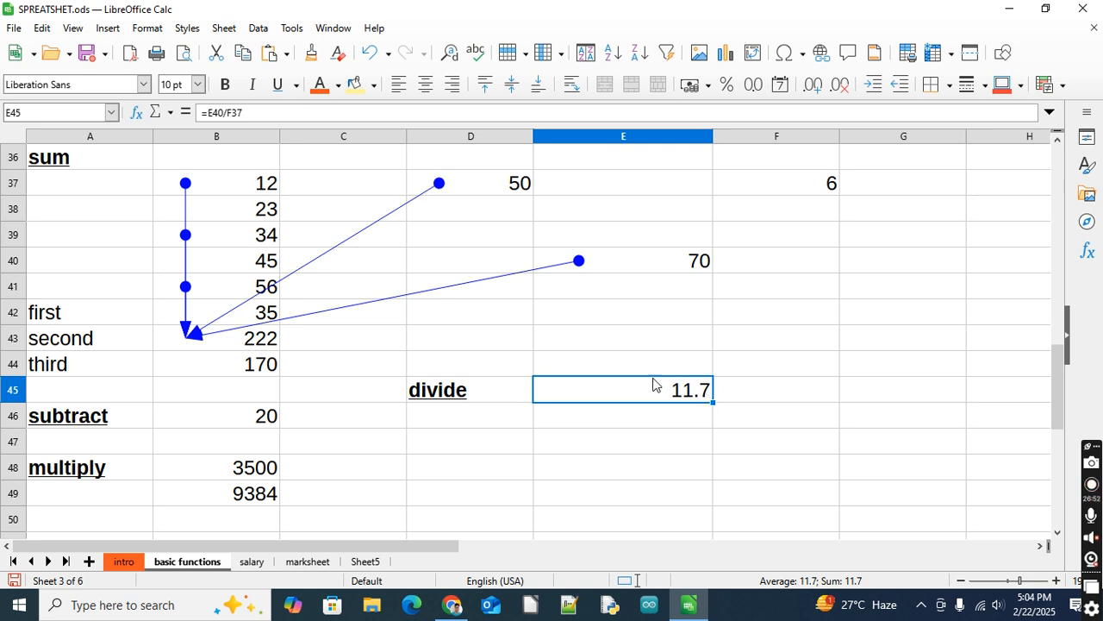
pyautogui.click(850, 83)
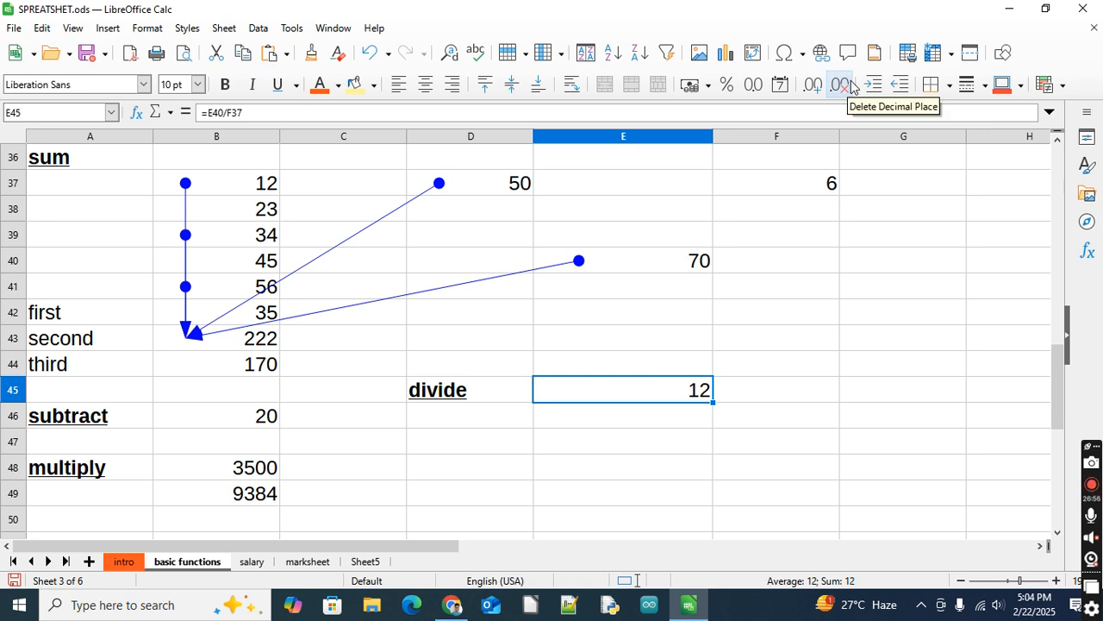
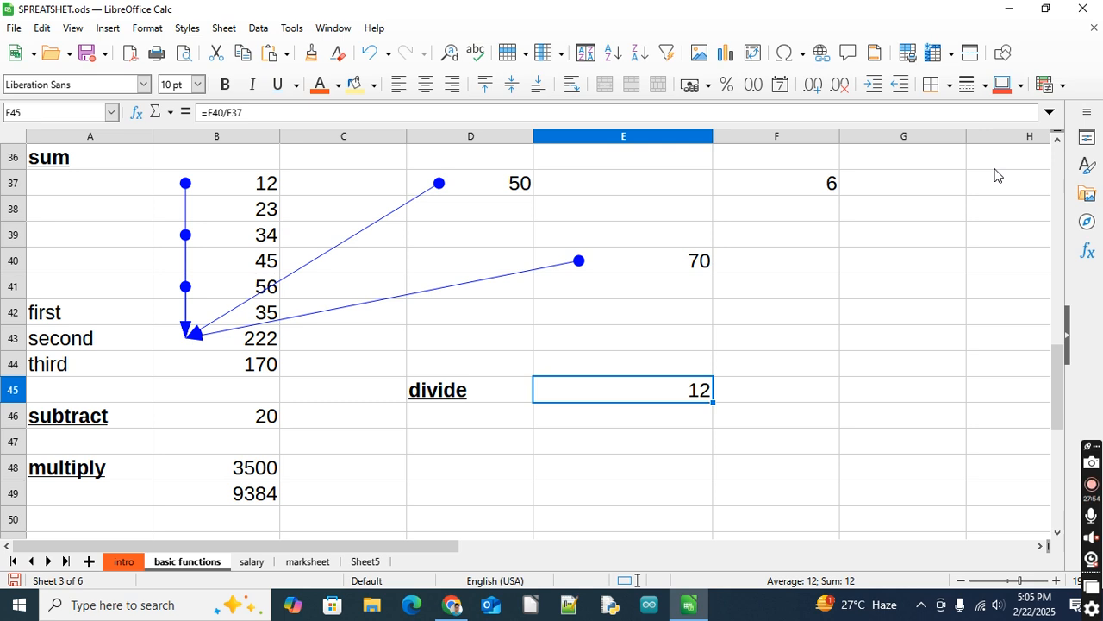
# - Add the label "round" in cell D47, two rows below the divide label
pyautogui.press('Down')
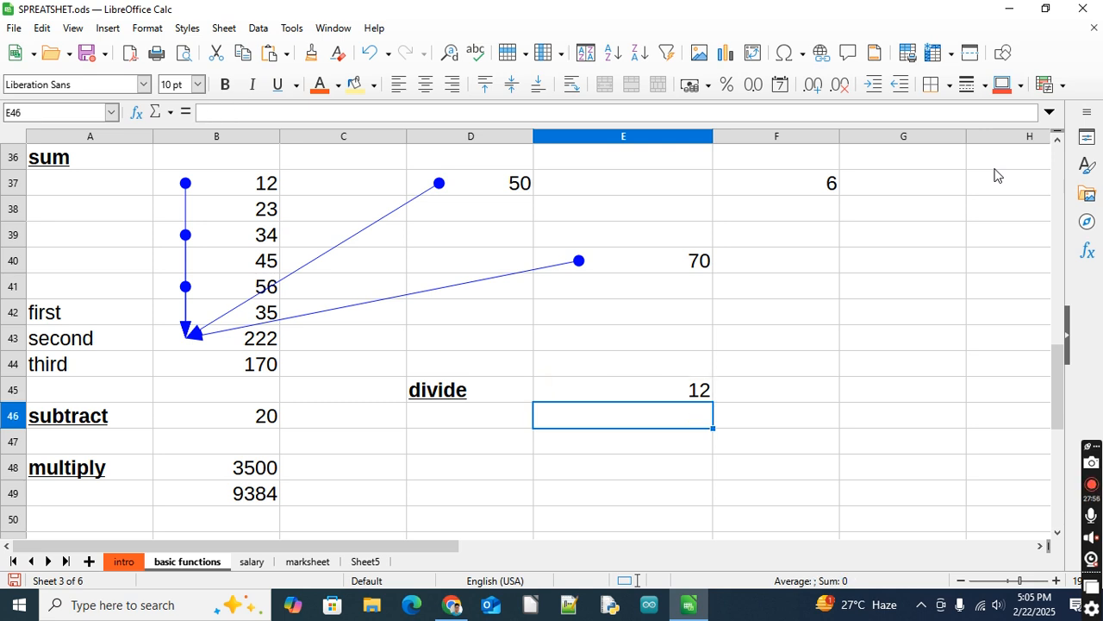
pyautogui.press('Left')
pyautogui.press('Down')
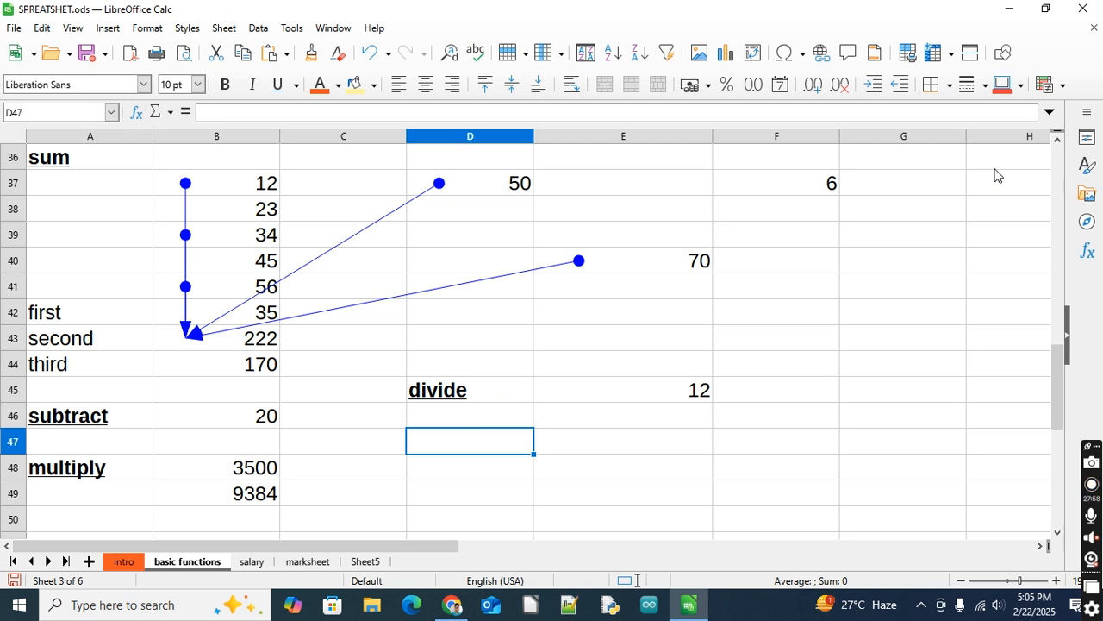
pyautogui.write('round')
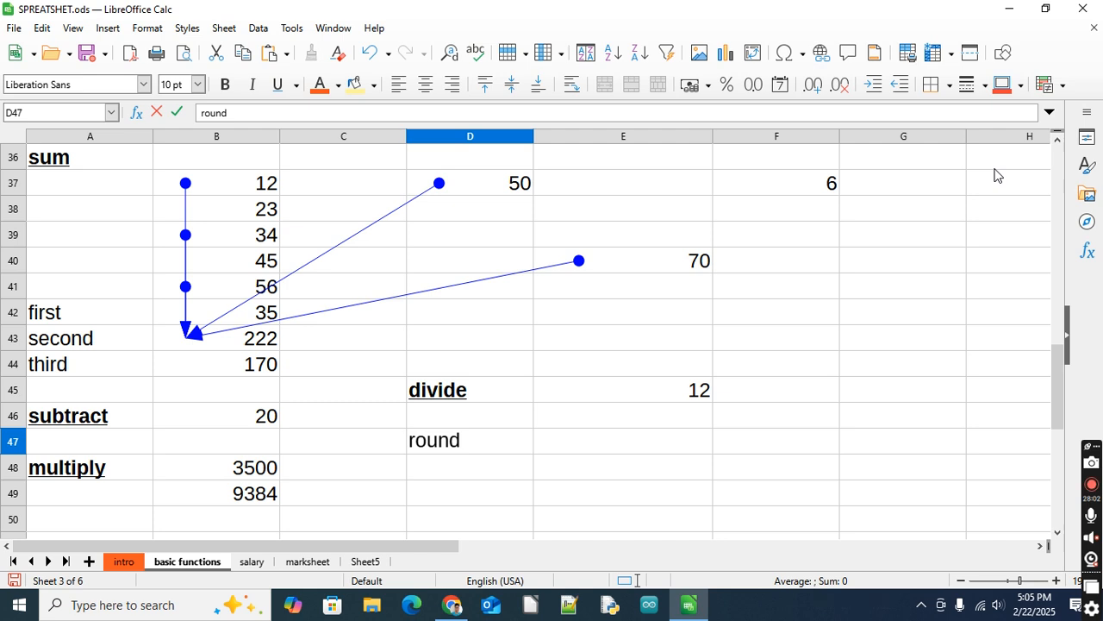
pyautogui.press('Tab')
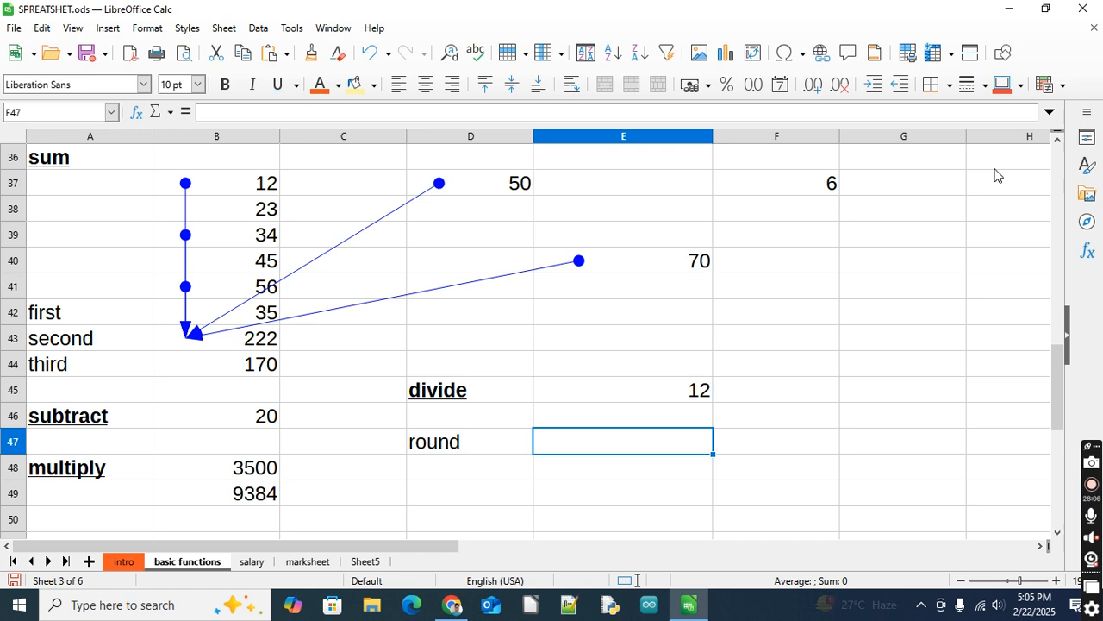
# - Round the number 12.34567 to 3 decimal places in cell E47 using the ROUND function
pyautogui.write('=')
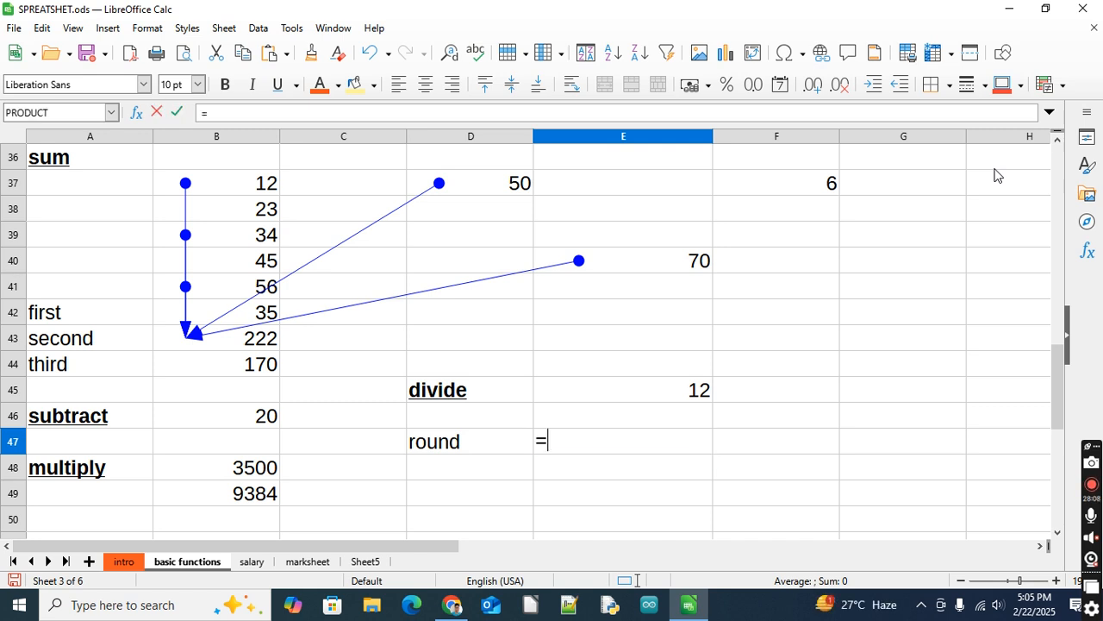
pyautogui.write('round')
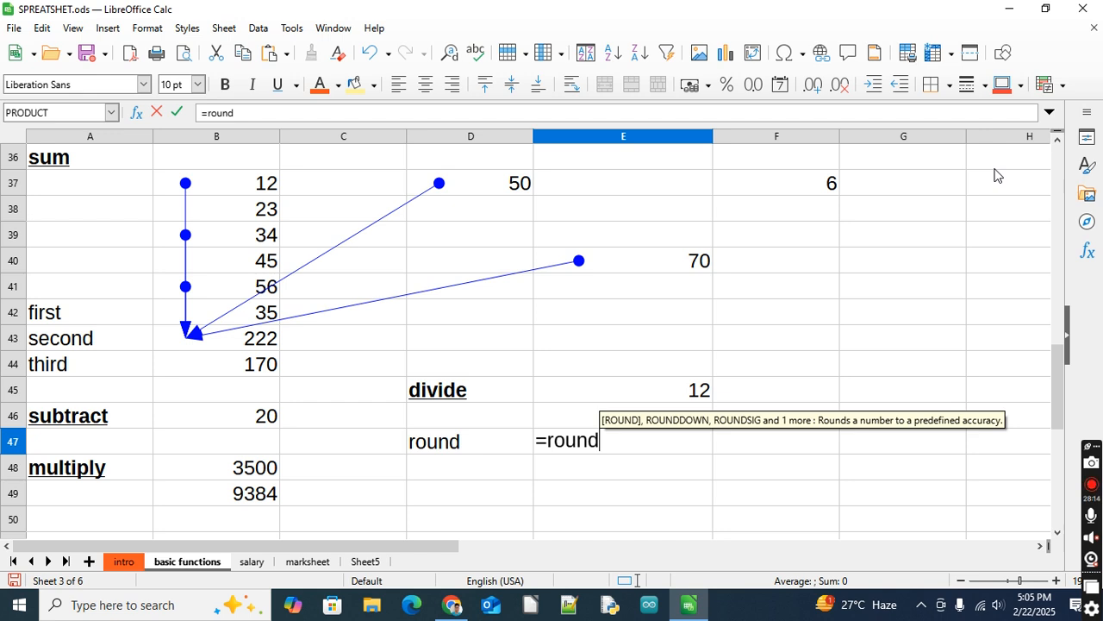
pyautogui.write('(')
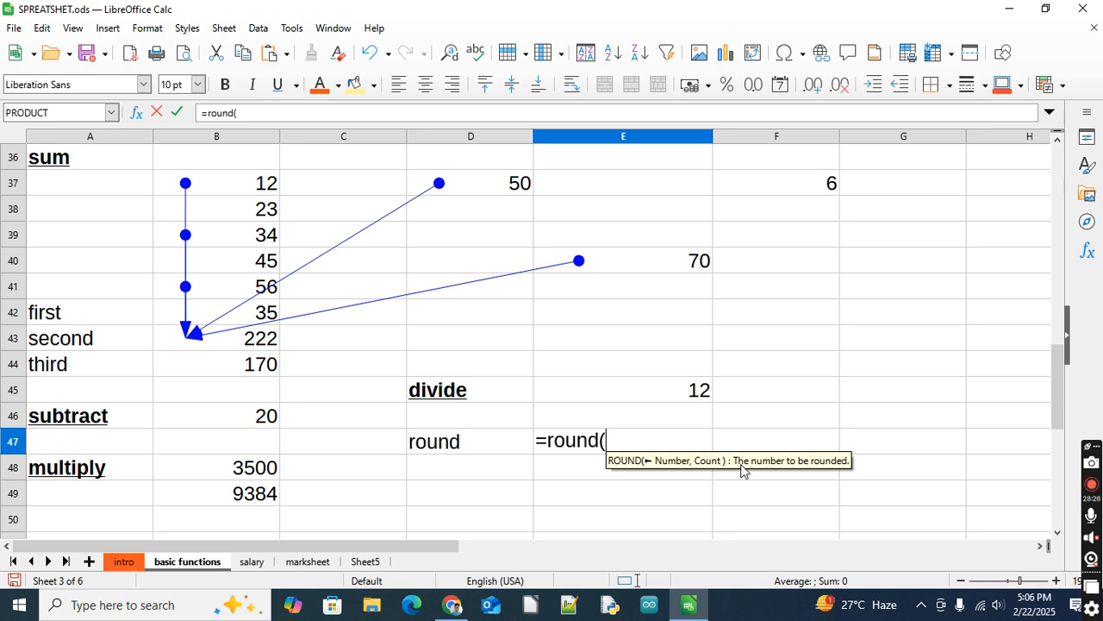
pyautogui.write('12.')
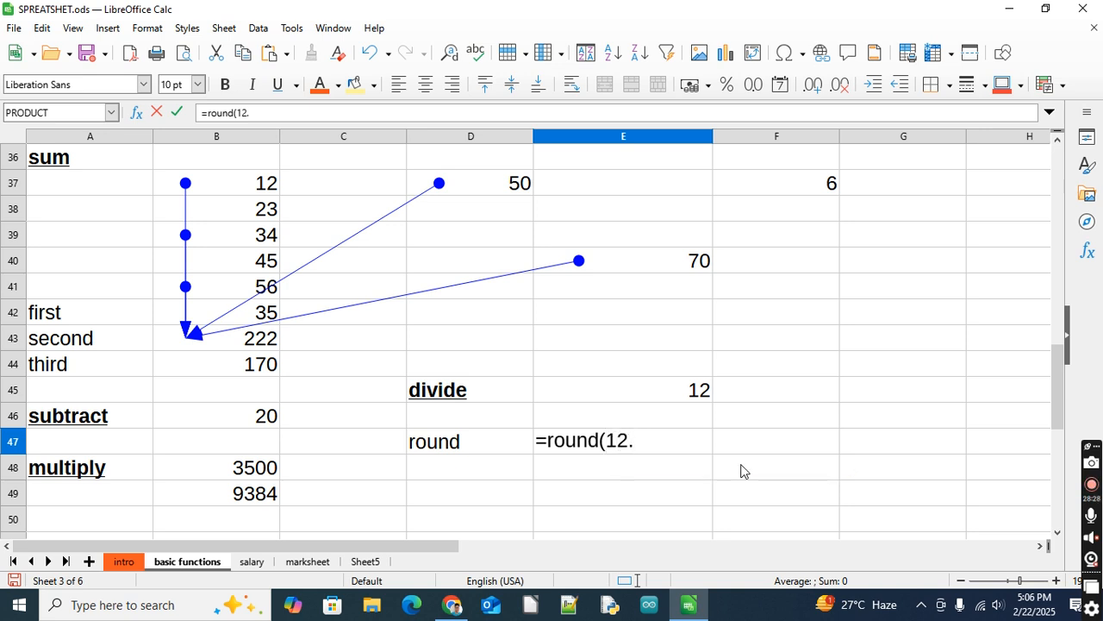
pyautogui.write('34567')
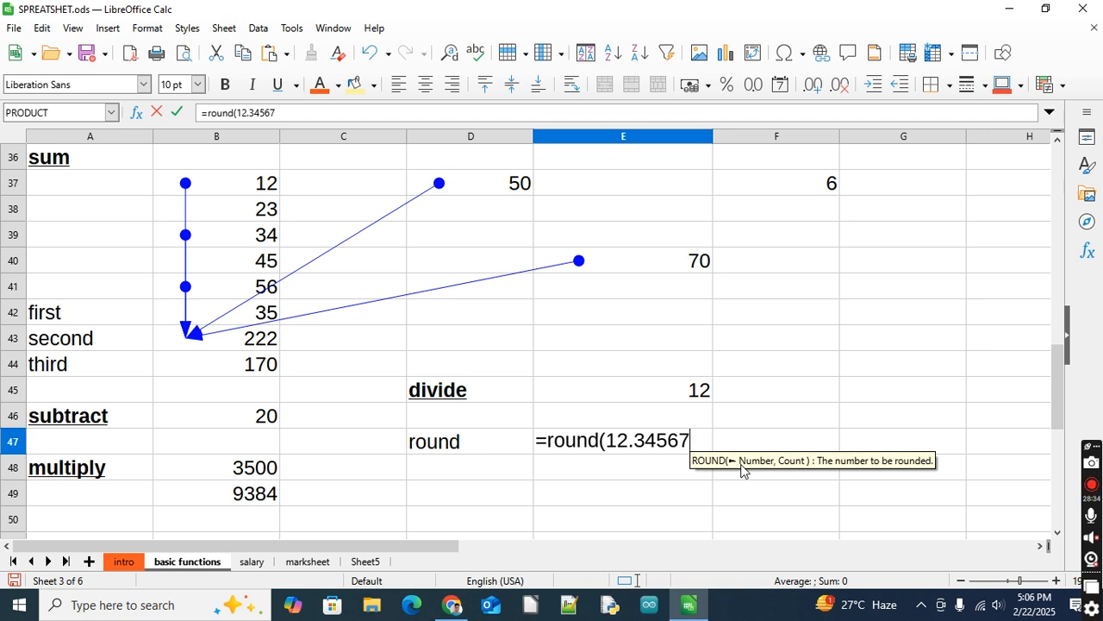
pyautogui.write(',')
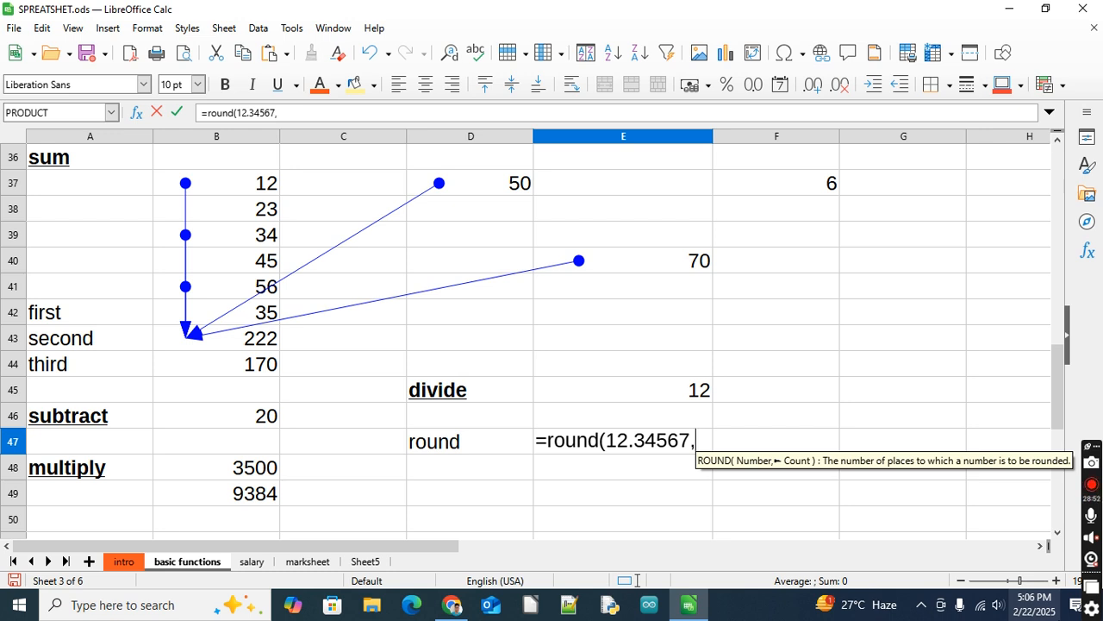
pyautogui.write('3')
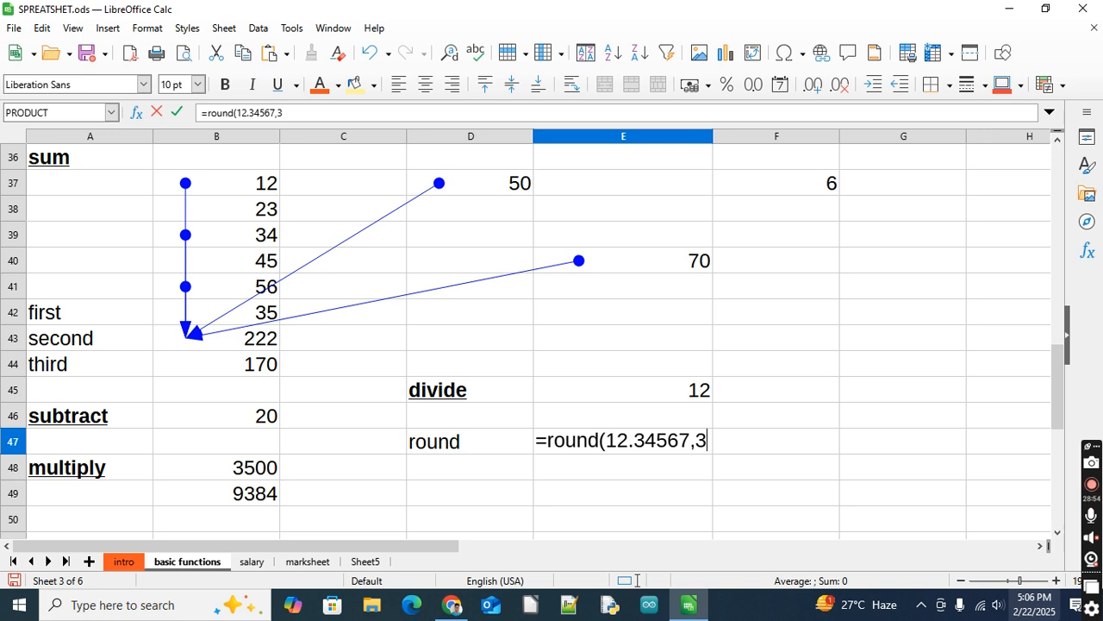
pyautogui.write(')')
pyautogui.press('Return')
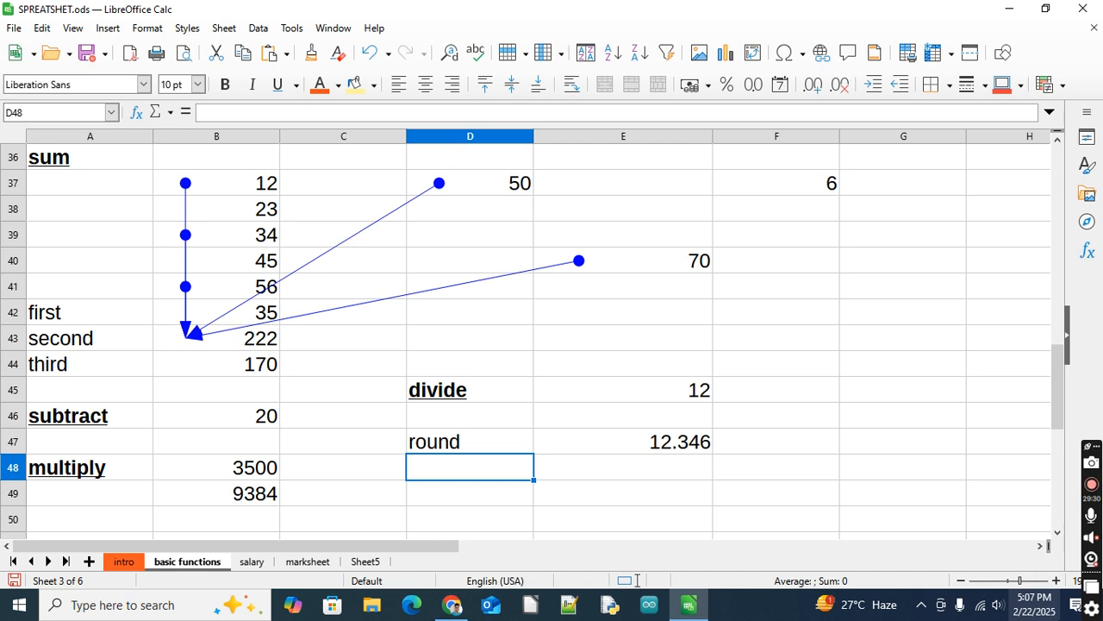
# - Change the ROUND formula in cell E47 to round to 2 decimal places
pyautogui.click(623, 442)
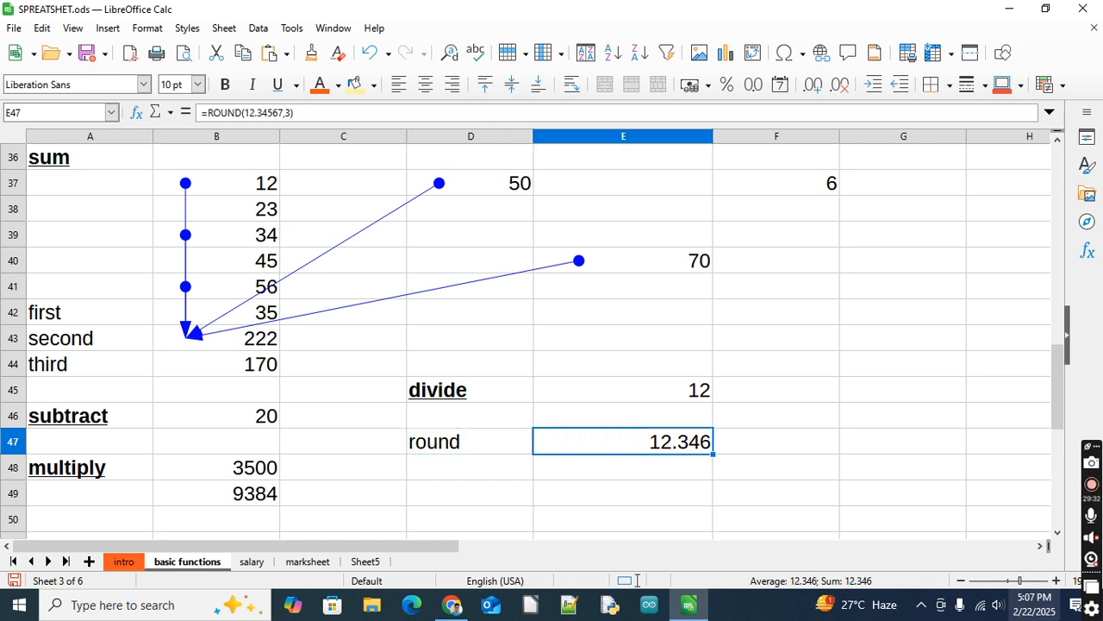
pyautogui.press('F2')
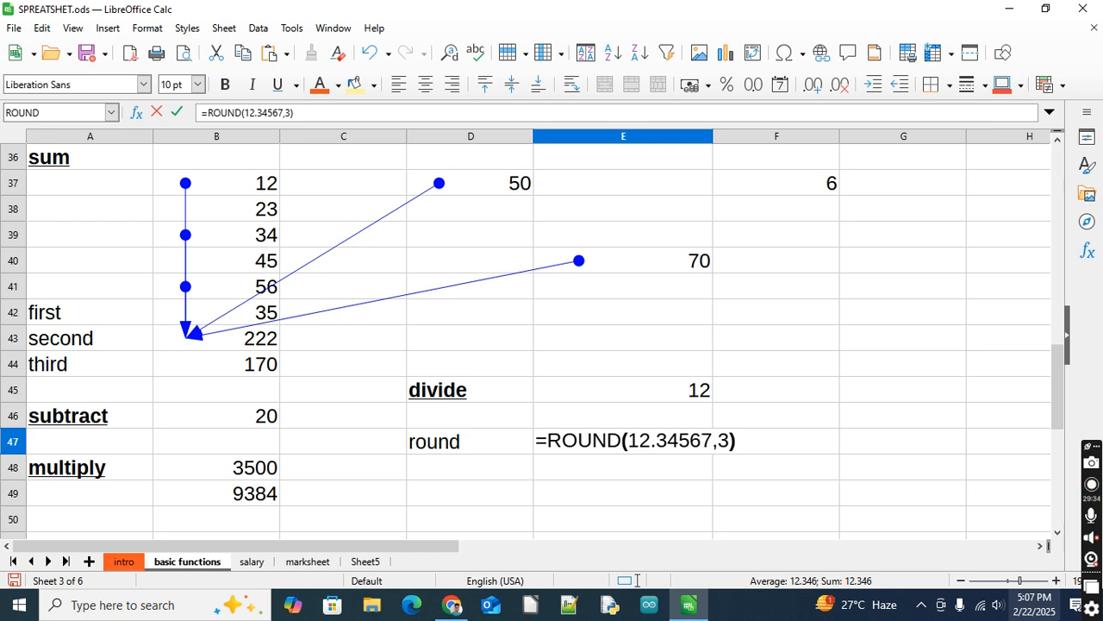
pyautogui.press('Left')
pyautogui.press('BackSpace')
pyautogui.write('2')
pyautogui.press('Return')
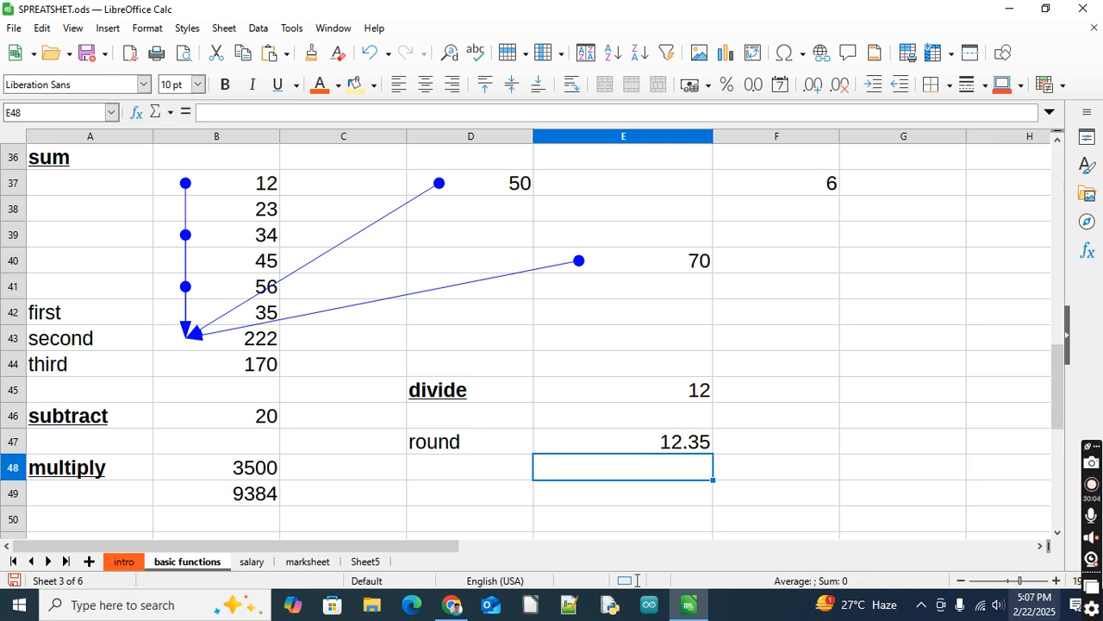
# - Set the count argument of the ROUND formula in cell E47 to 1 decimal place
pyautogui.press('Up')
pyautogui.press('F2')
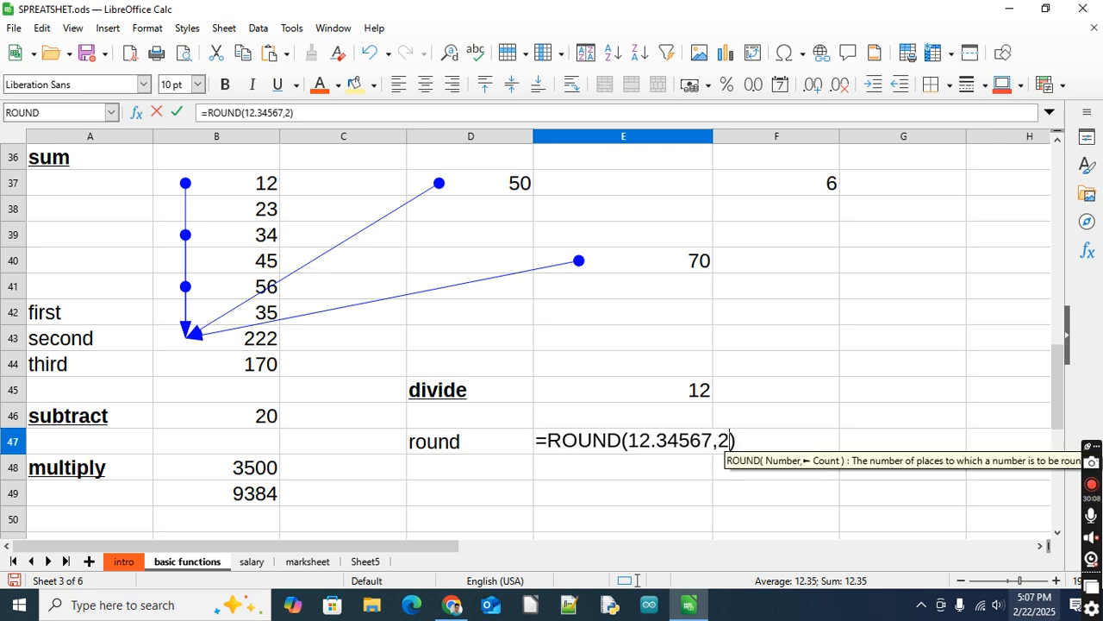
pyautogui.press('BackSpace')
pyautogui.write('1')
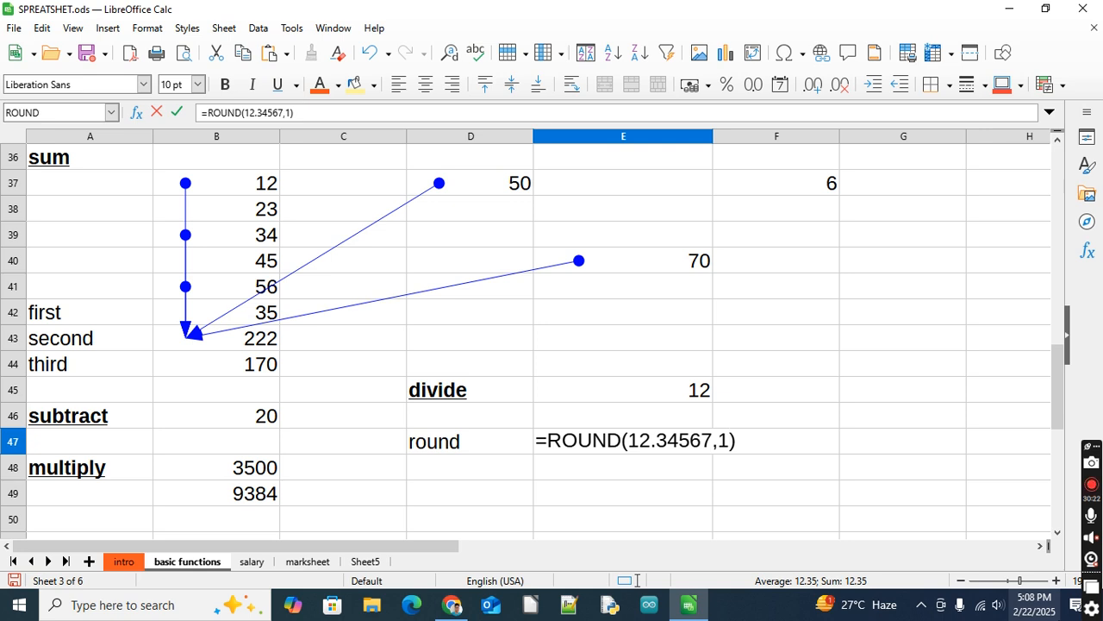
pyautogui.press('Return')
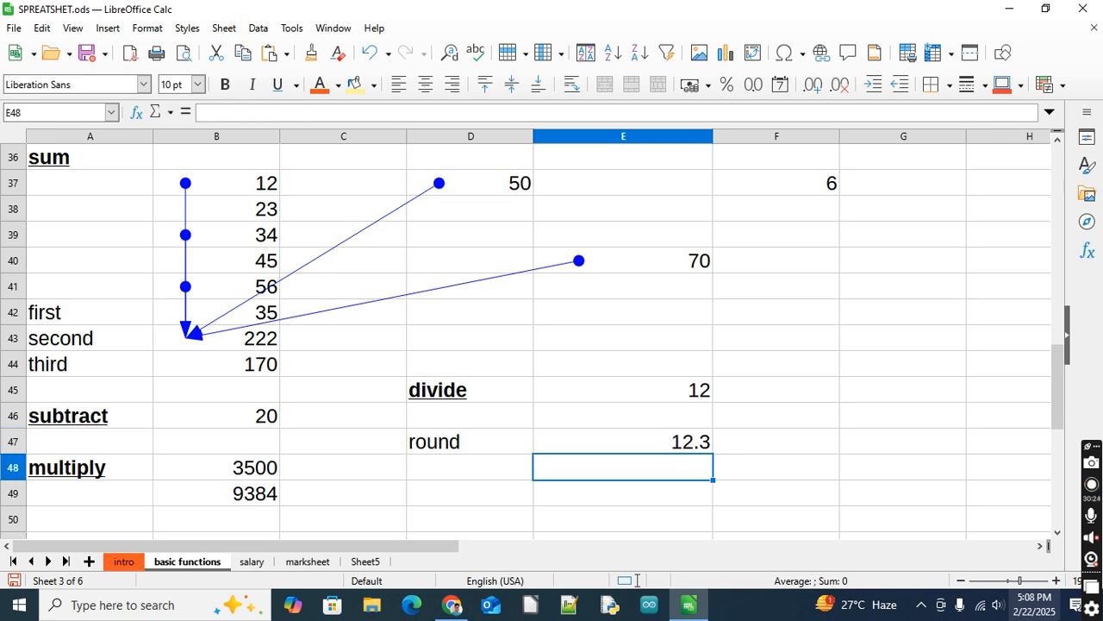
# - Set the count argument of the ROUND formula in cell E47 to 0 decimal places
pyautogui.click(623, 442)
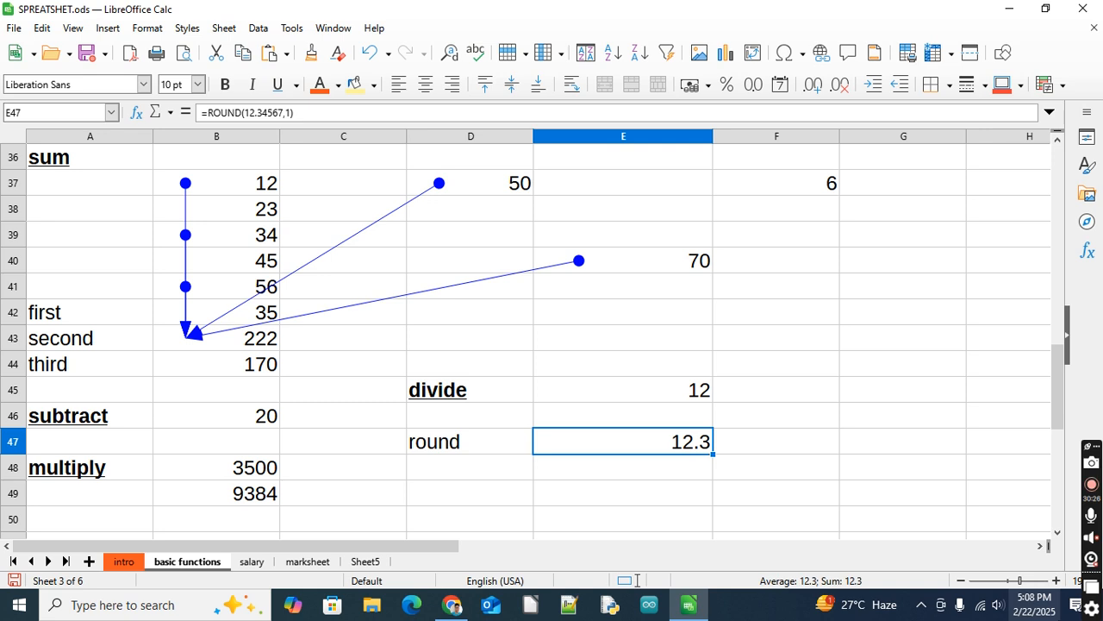
pyautogui.press('F2')
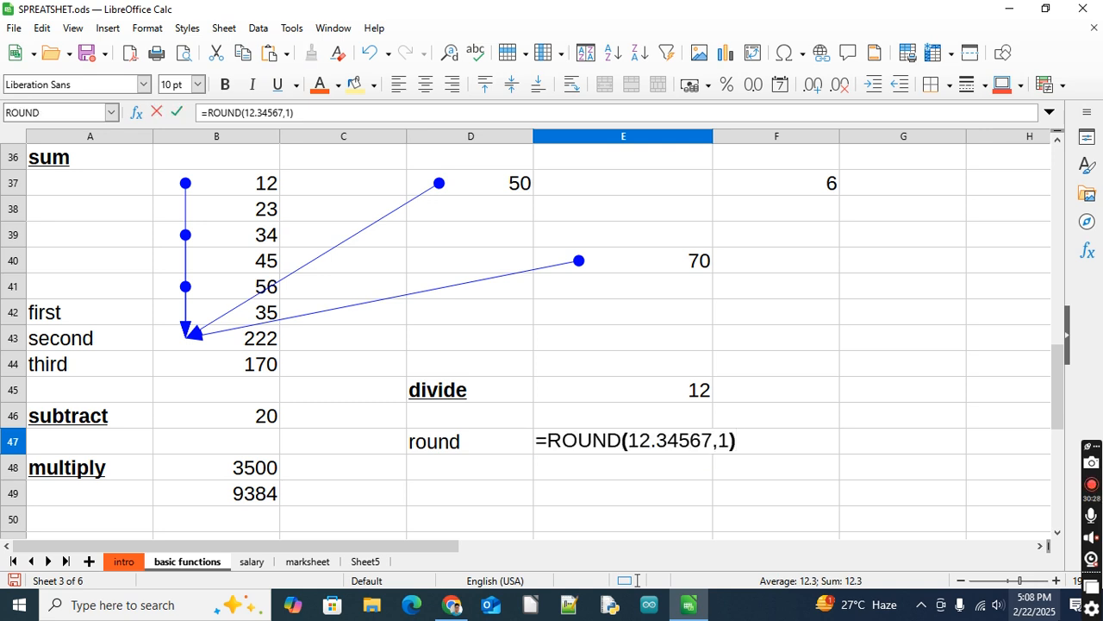
pyautogui.press('Left')
pyautogui.press('BackSpace')
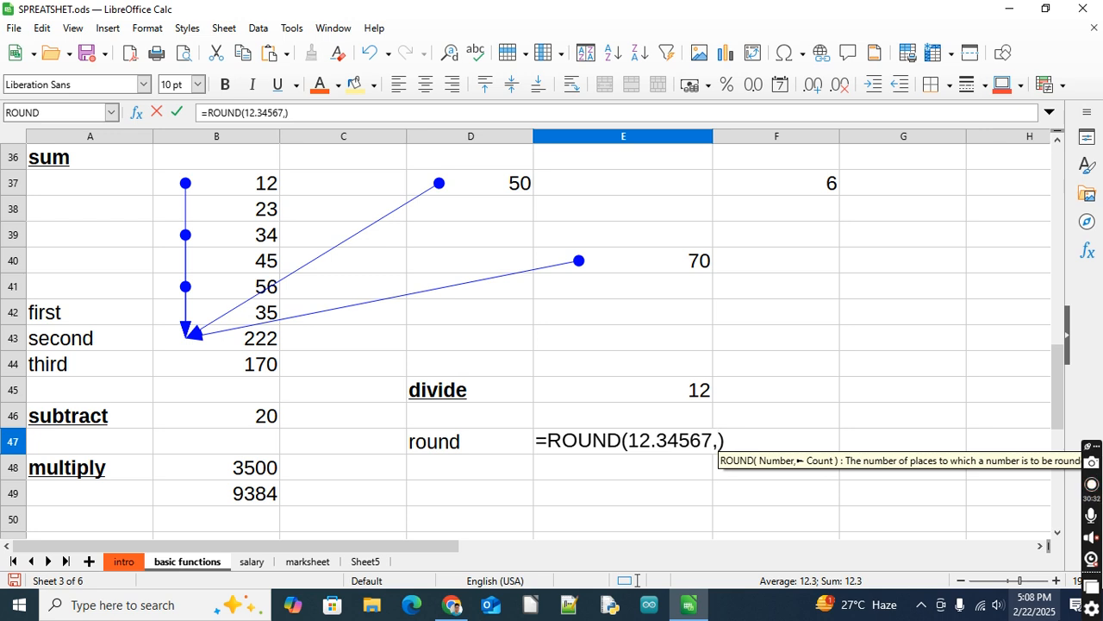
pyautogui.write('0')
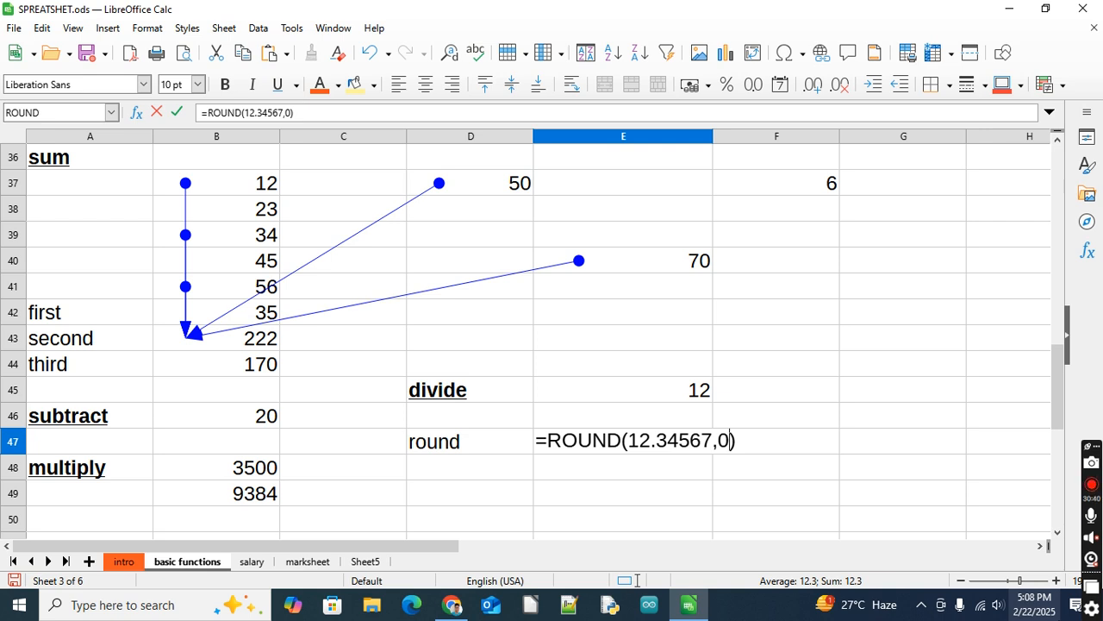
pyautogui.press('Return')
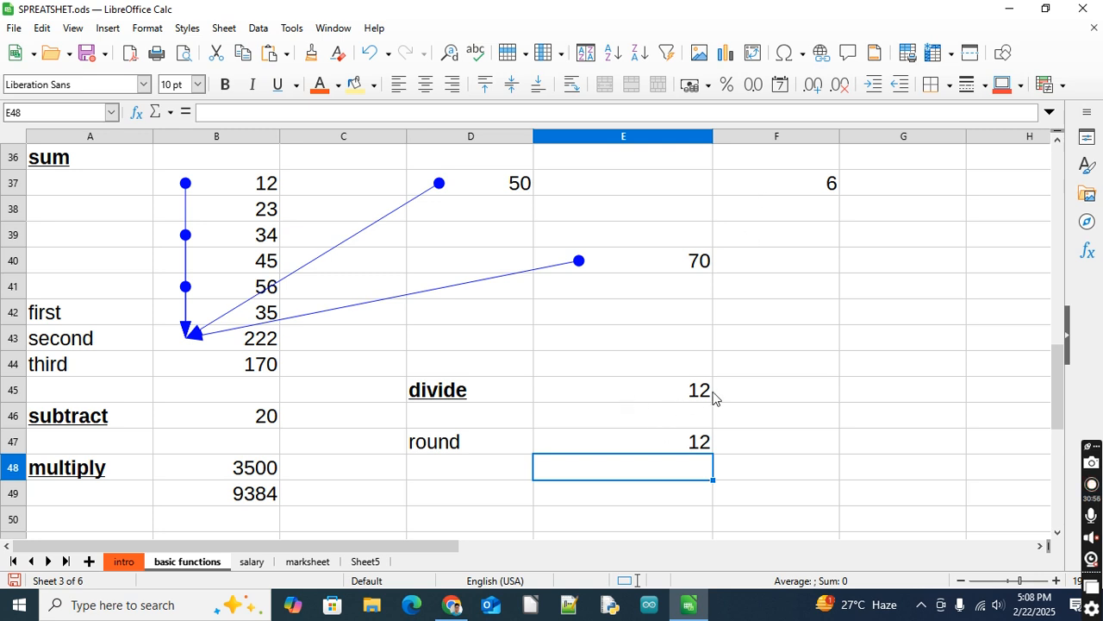
# - Round the quotient of cells E40 and F37 to 0 decimal places in cell E49 using the ROUND function
pyautogui.click(664, 498)
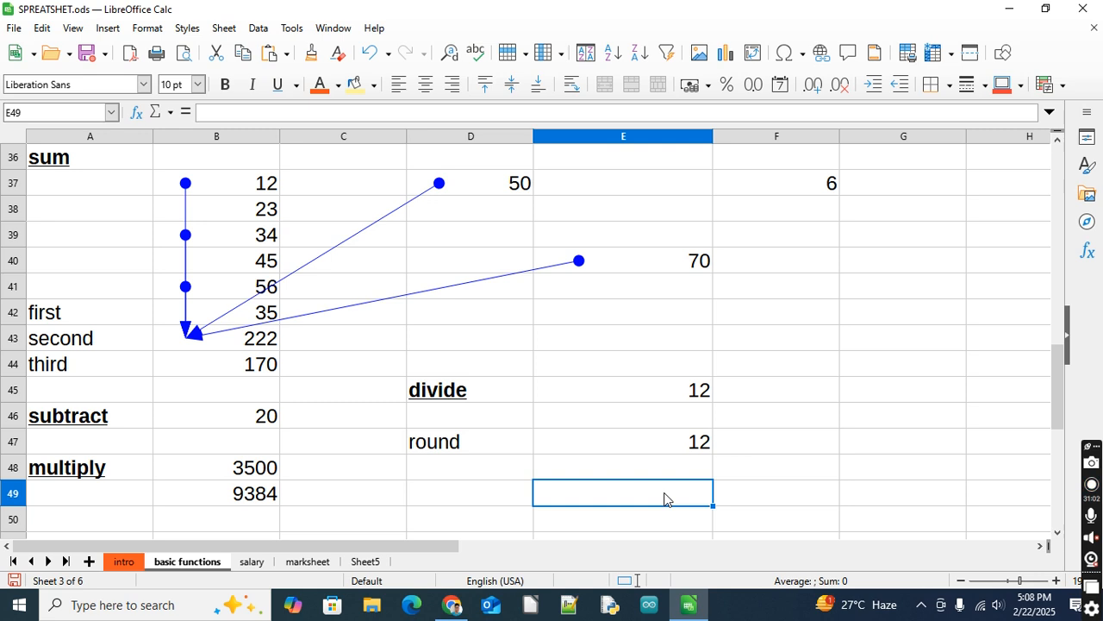
pyautogui.write('=')
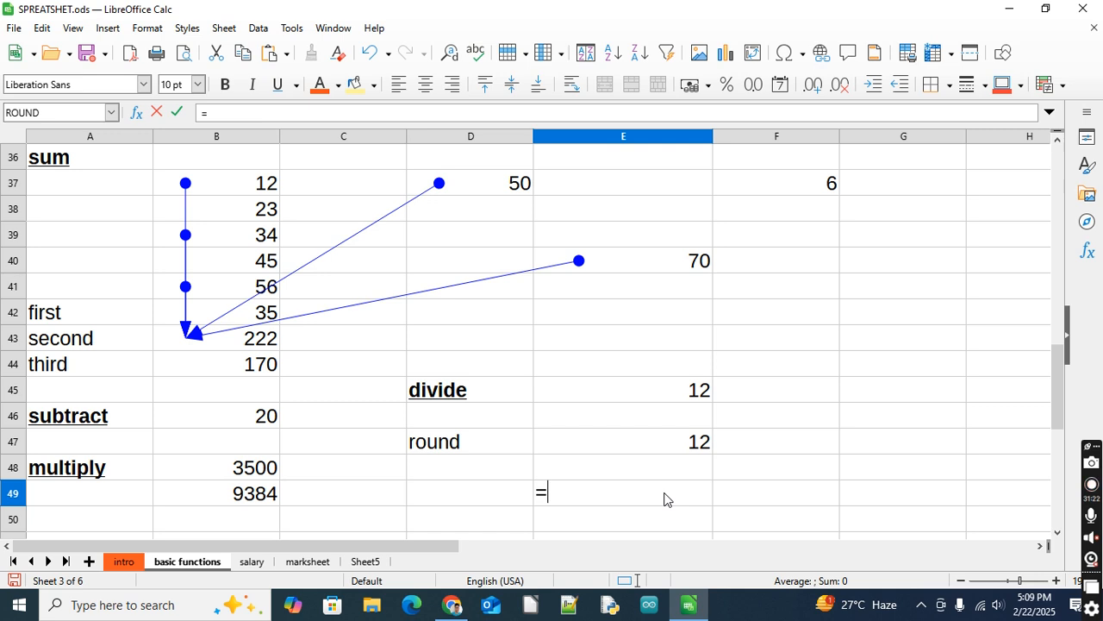
pyautogui.write('round(')
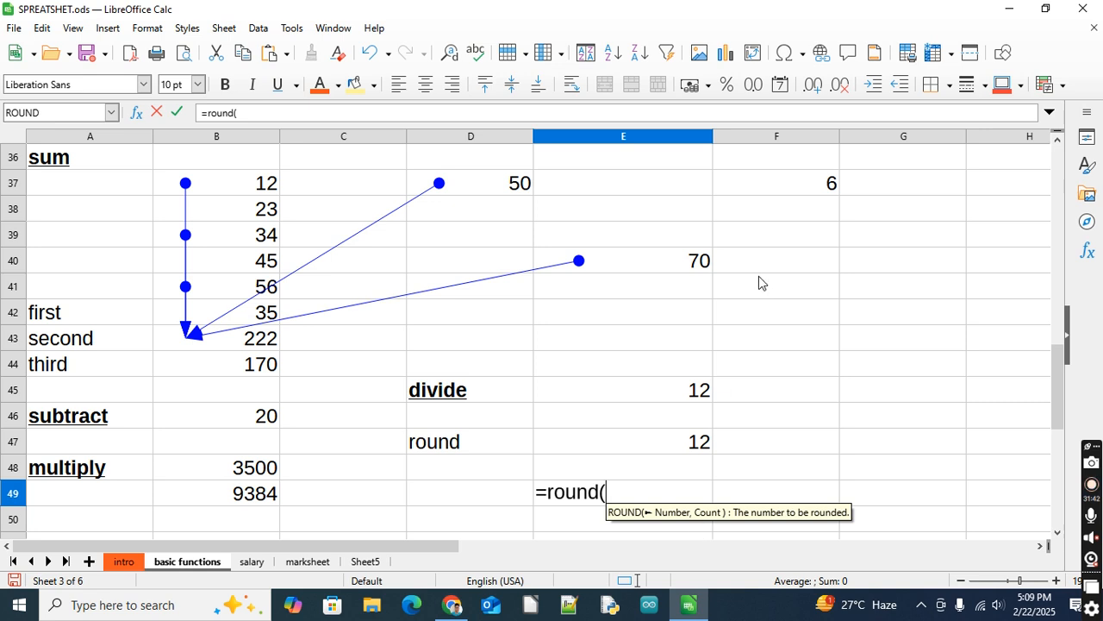
pyautogui.click(643, 260)
pyautogui.write('/')
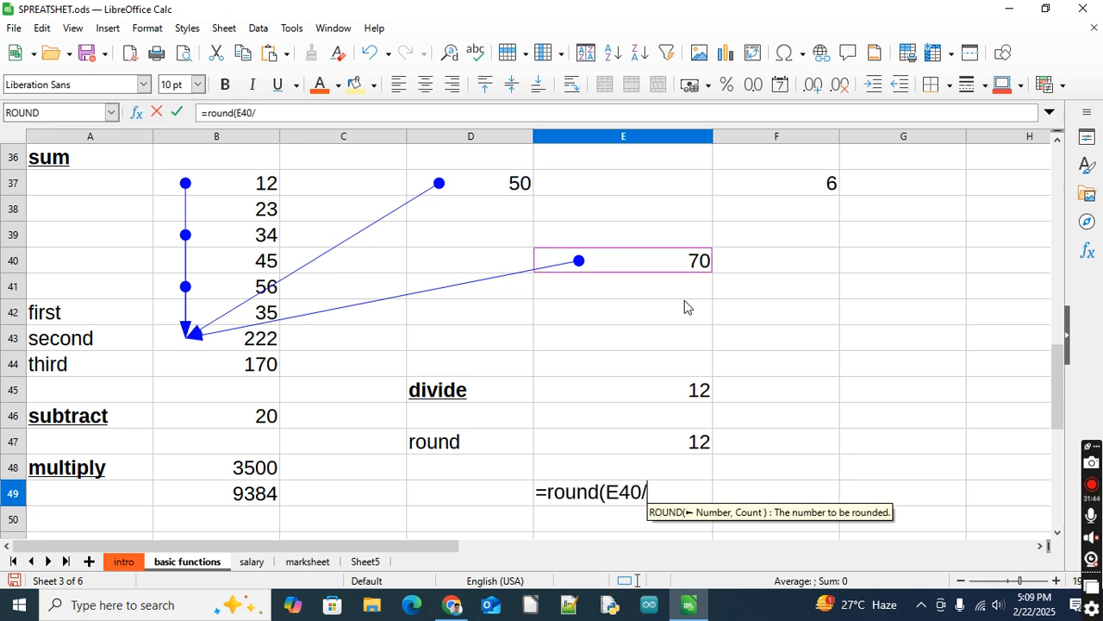
pyautogui.click(742, 185)
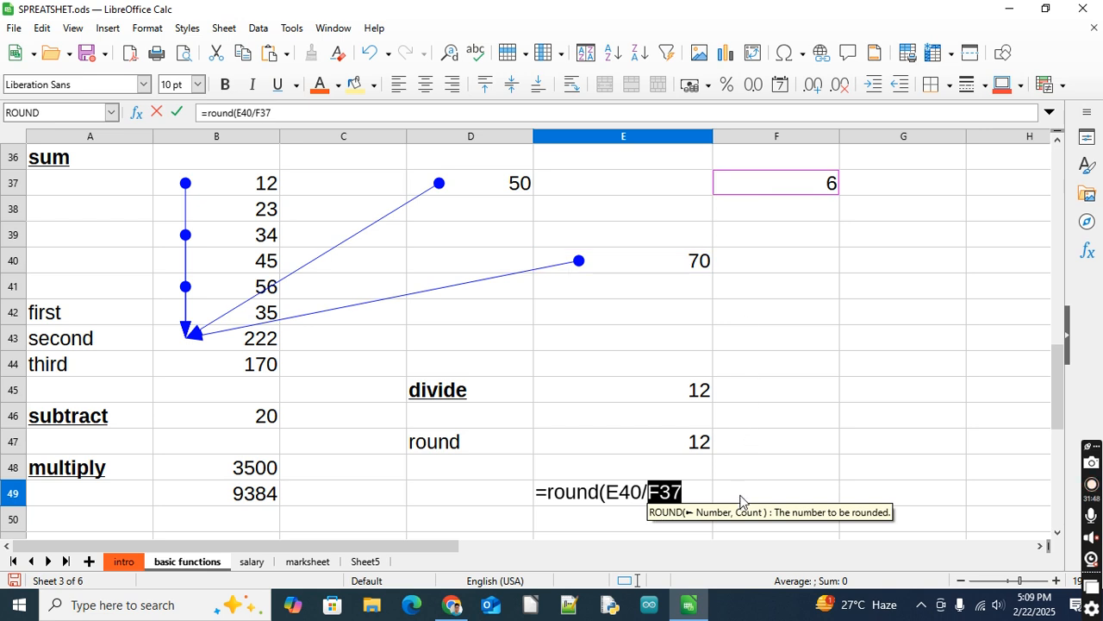
pyautogui.write(',')
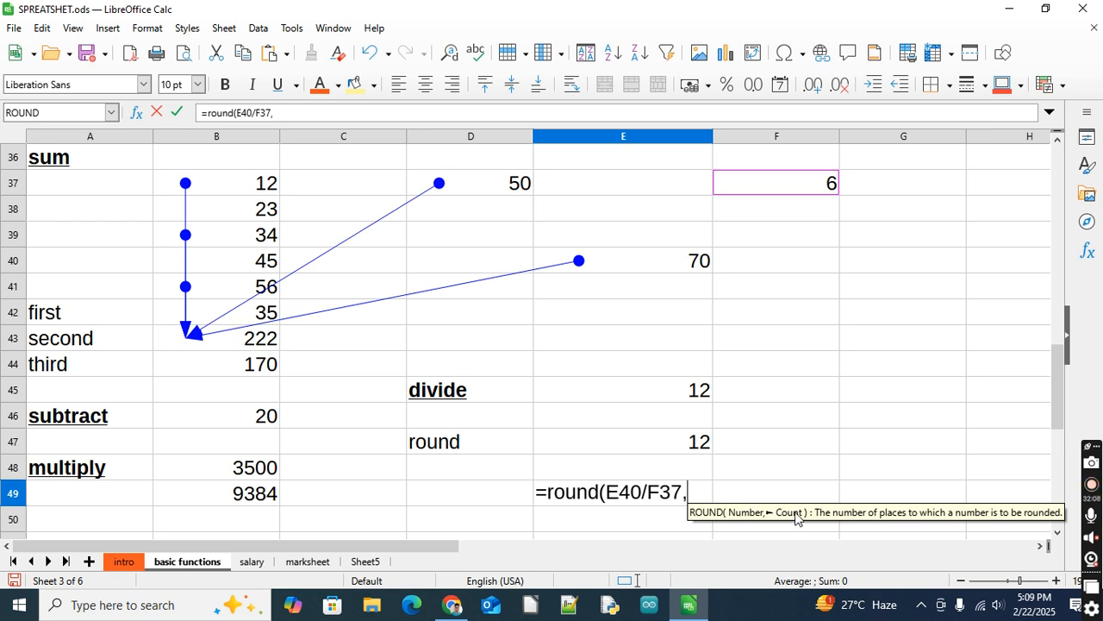
pyautogui.write('0')
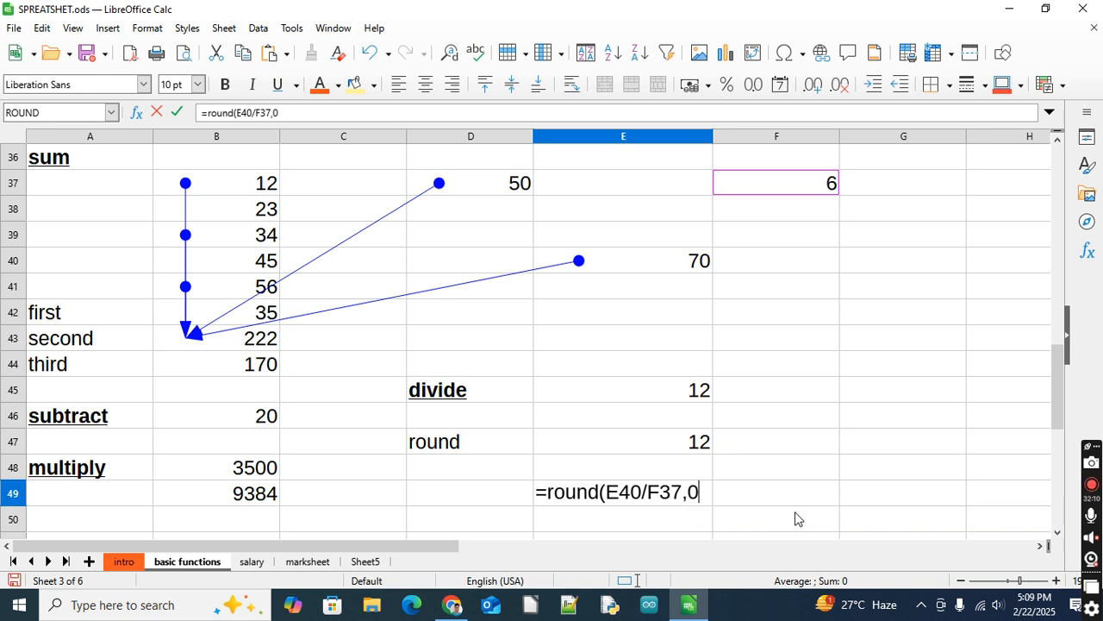
pyautogui.write(')')
pyautogui.press('Return')
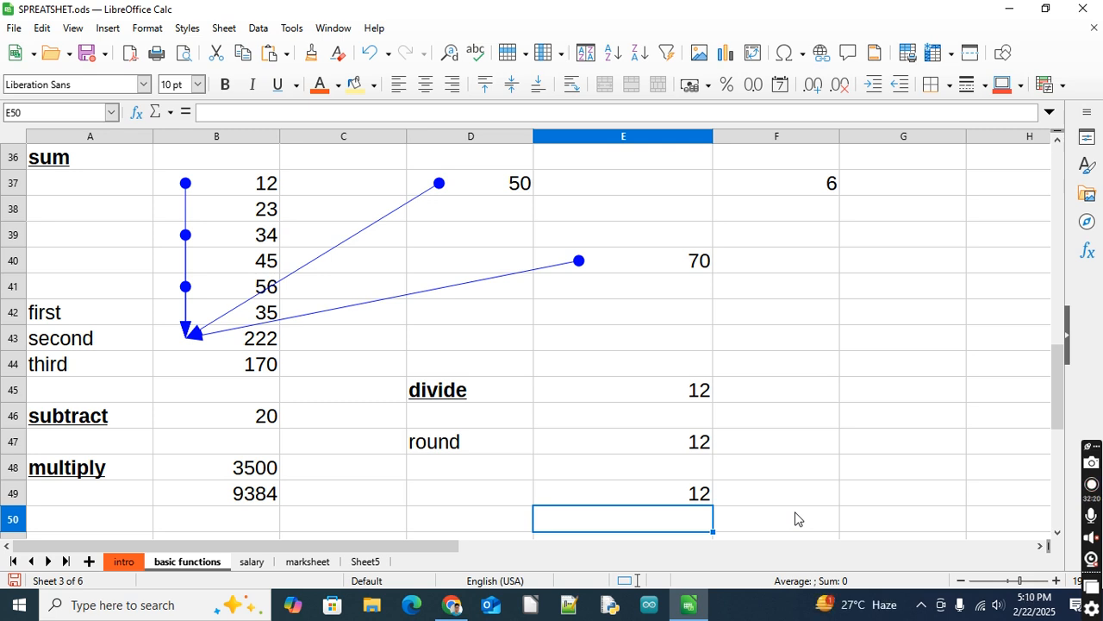
# - Compare the ROUND formula in cell E49 with the one in cell E47
pyautogui.press('Up')
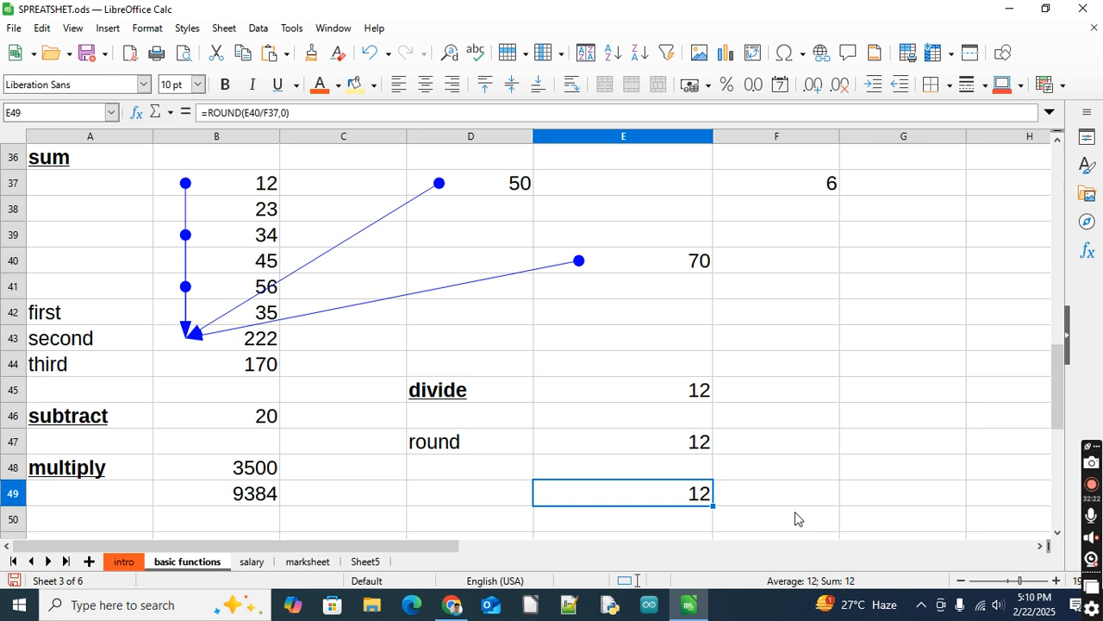
pyautogui.press('Down')
pyautogui.press('Up')
pyautogui.press('Down')
pyautogui.press('Up')
pyautogui.press('Down')
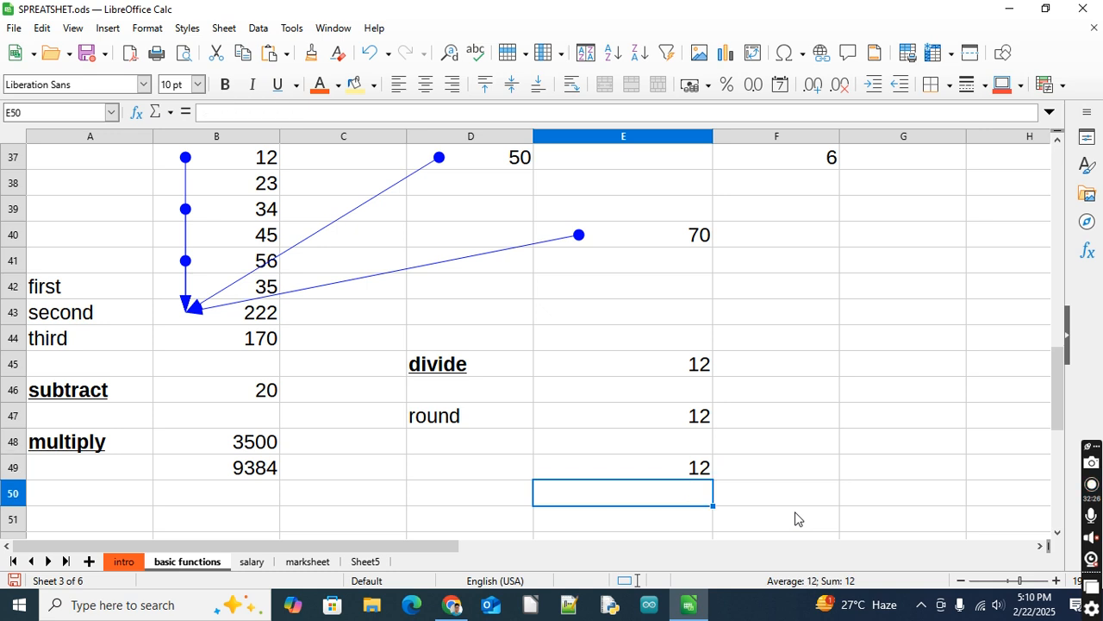
pyautogui.press('Up')
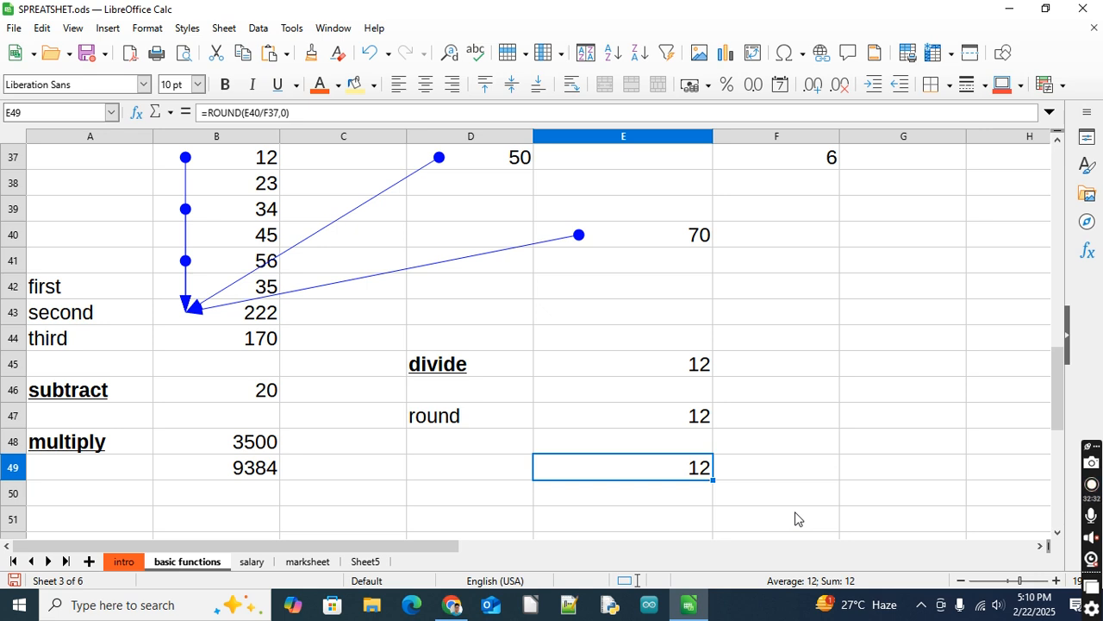
pyautogui.press('Up')
pyautogui.press('Up')
pyautogui.press('Up')
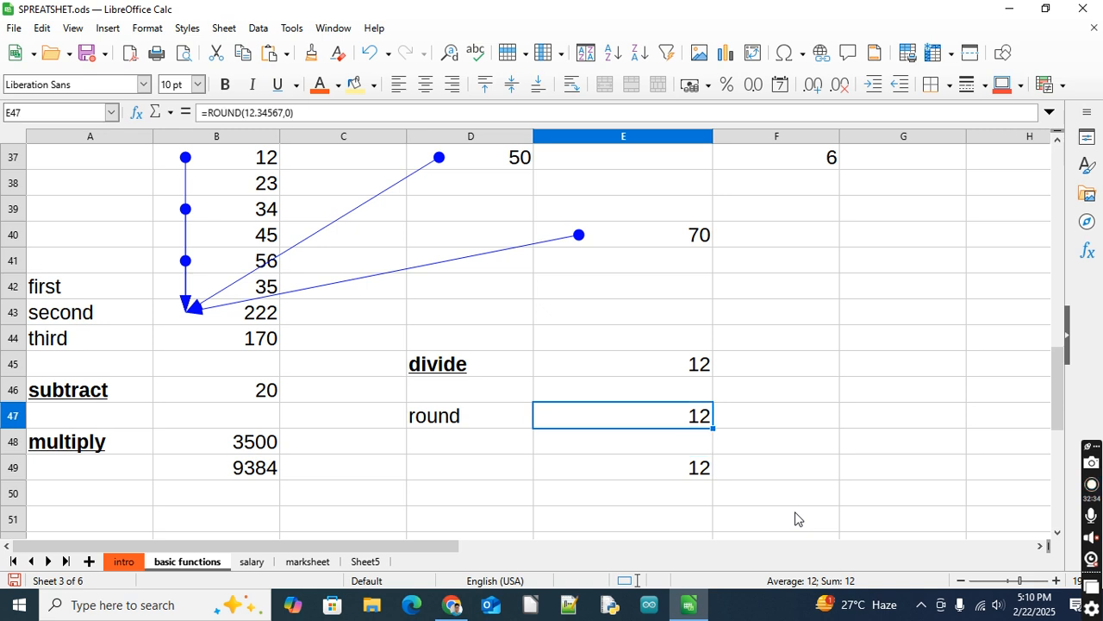
pyautogui.press('Down')
pyautogui.press('Down')
pyautogui.press('Down')
pyautogui.press('Down')
pyautogui.press('Down')
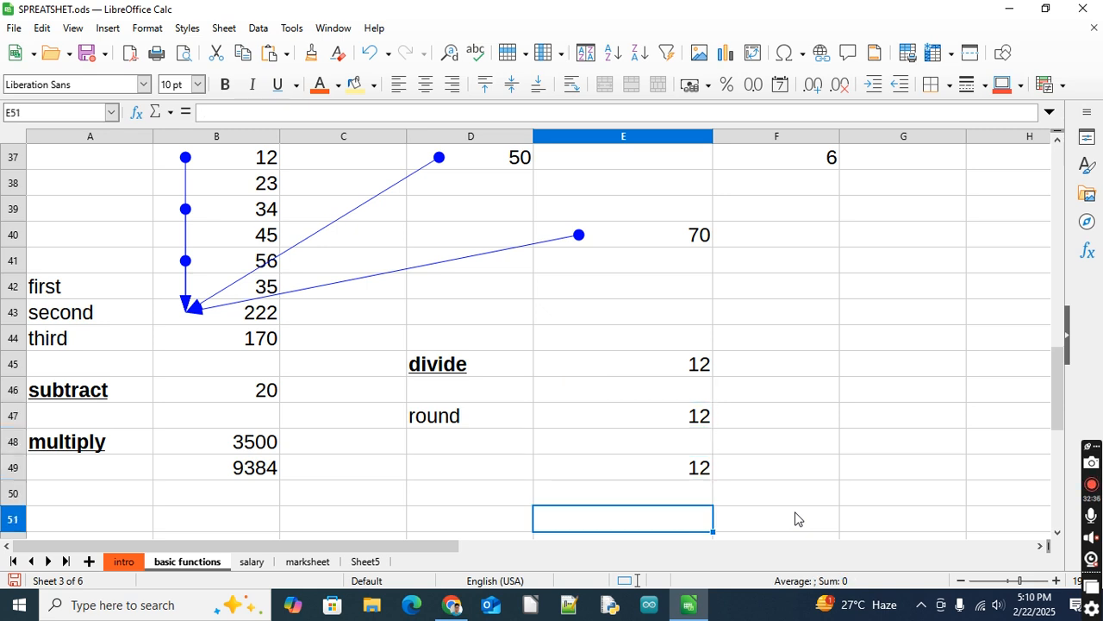
# - Examine the plain division formula in cell E45 beside the divide label and return to the ROUND formula in E47
pyautogui.press('Left')
pyautogui.press('Up')
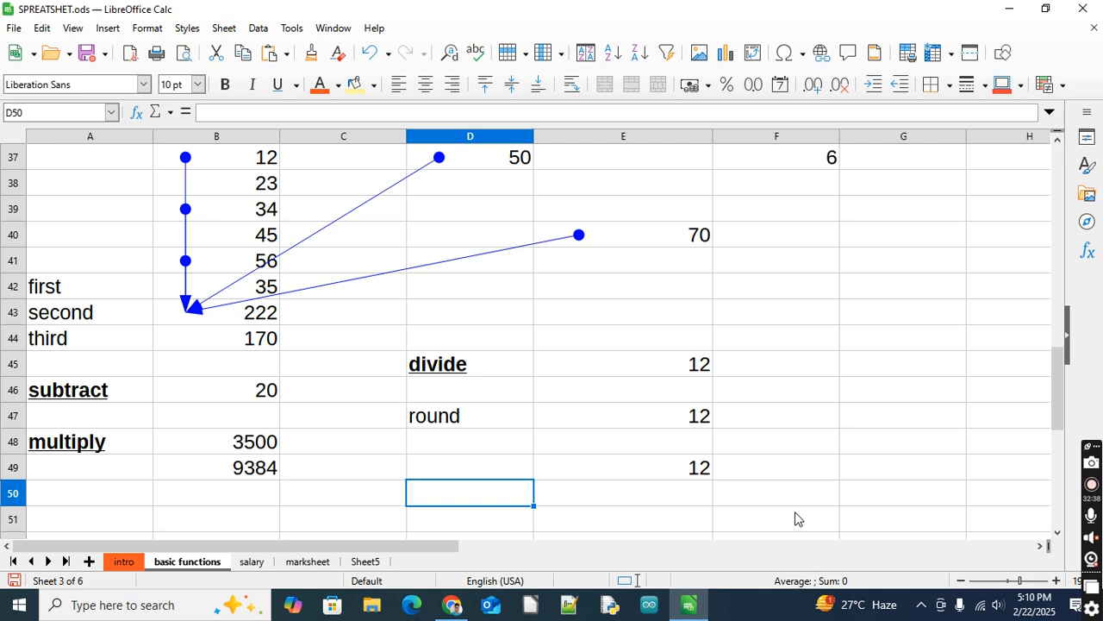
pyautogui.press('Up')
pyautogui.press('Up')
pyautogui.press('Up')
pyautogui.press('Up')
pyautogui.press('Up')
pyautogui.press('Right')
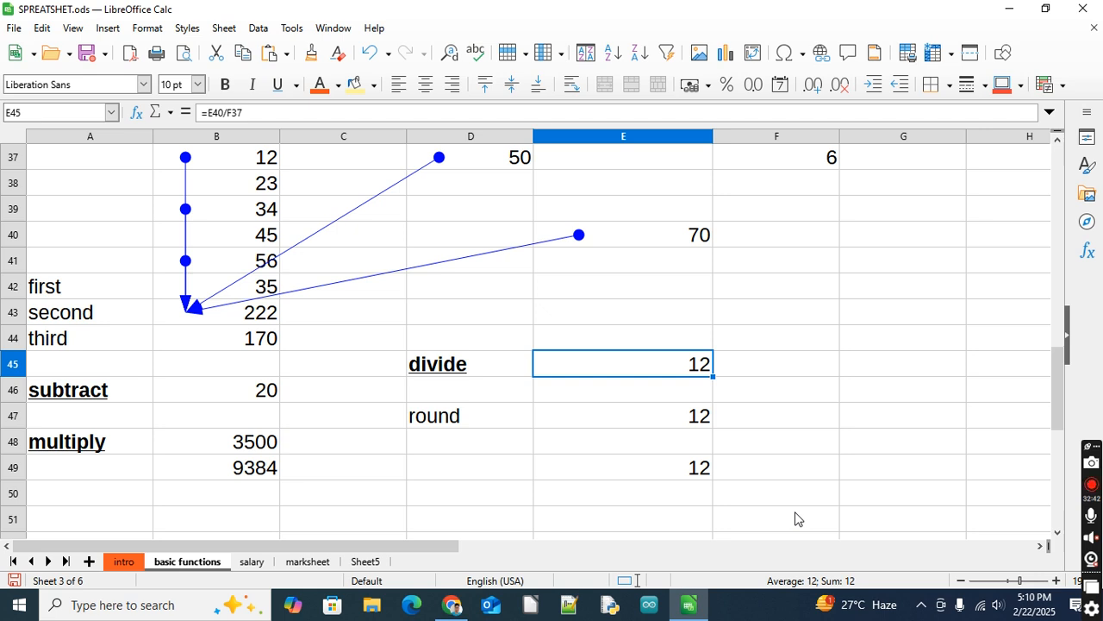
pyautogui.press('F2')
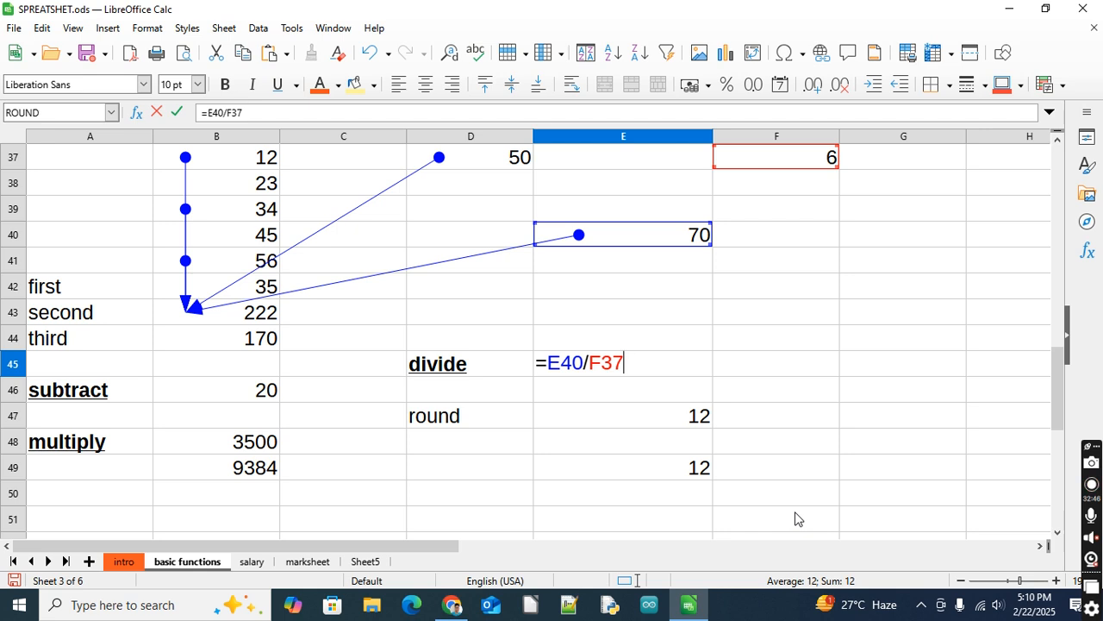
pyautogui.press('Return')
pyautogui.press('Down')
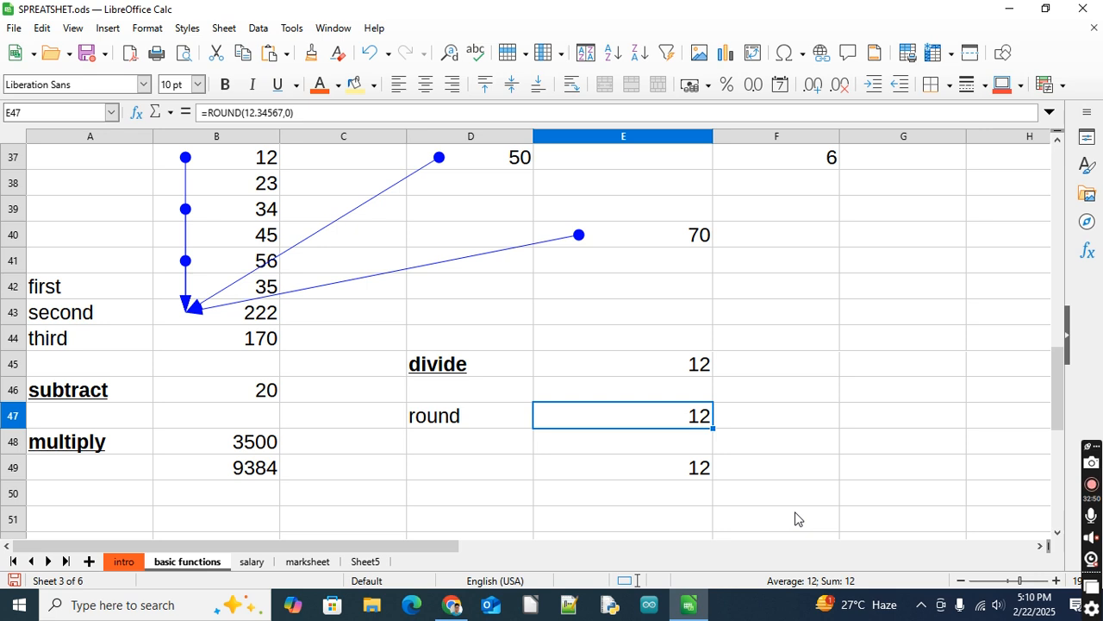
# - Divide 15 by 2 with a formula in cell G45 and review that formula
pyautogui.click(844, 371)
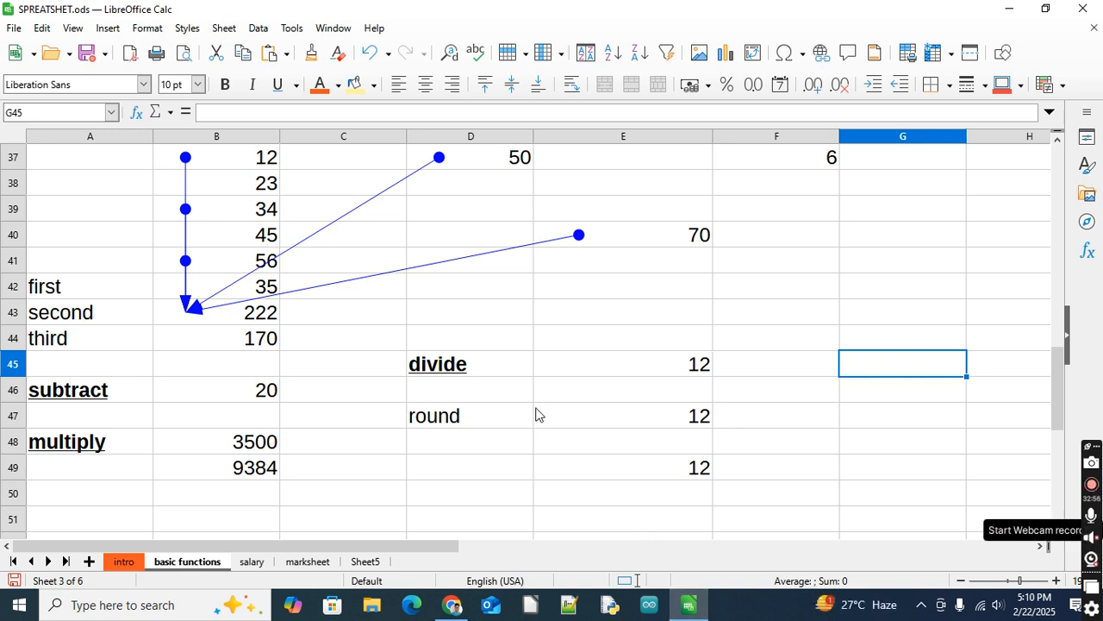
pyautogui.click(823, 373)
pyautogui.click(850, 370)
pyautogui.doubleClick(849, 364)
pyautogui.write('=')
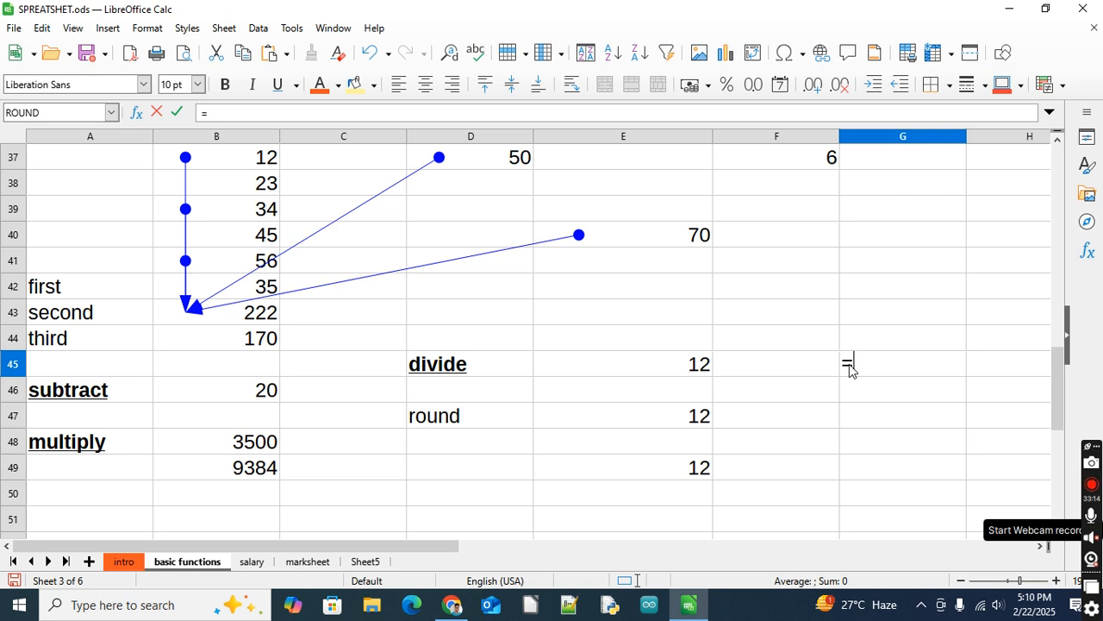
pyautogui.write('15/2')
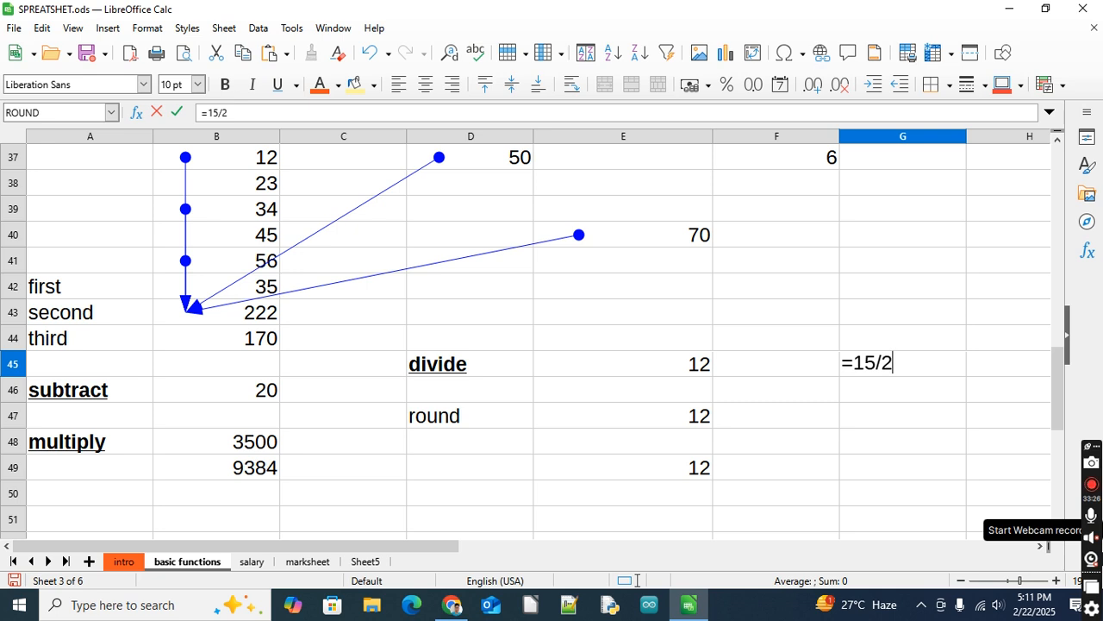
pyautogui.press('Return')
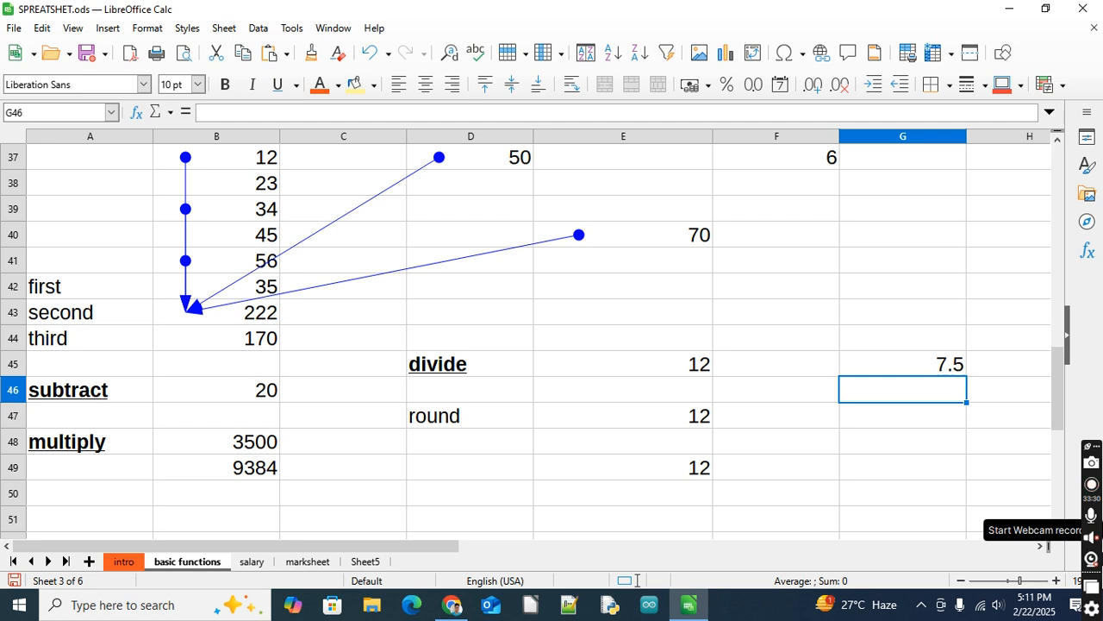
pyautogui.press('Up')
pyautogui.press('F2')
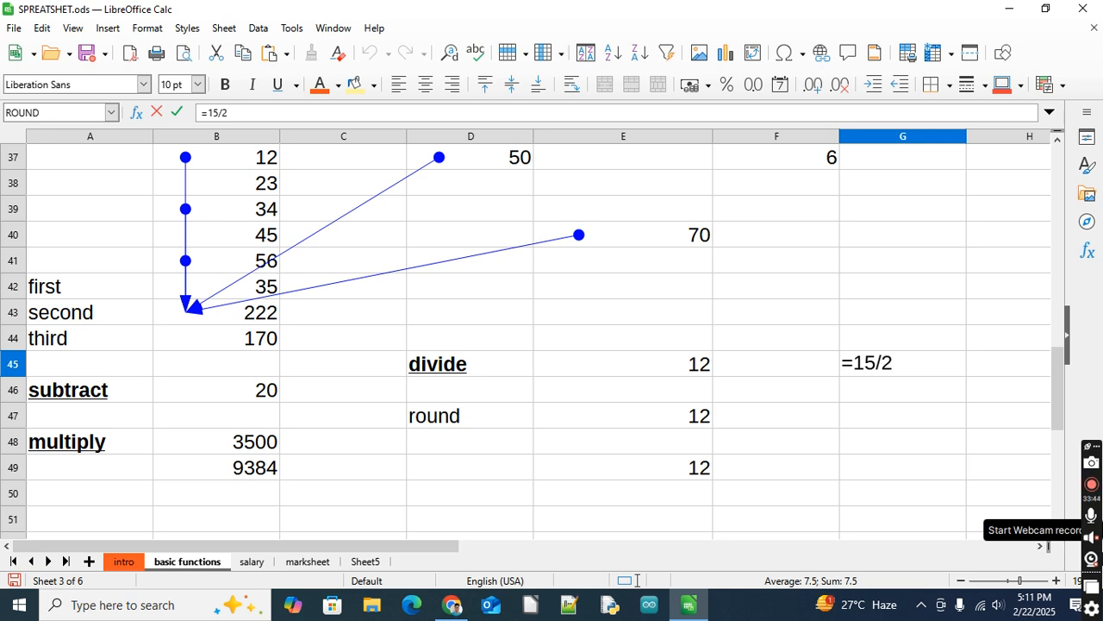
pyautogui.press('Return')
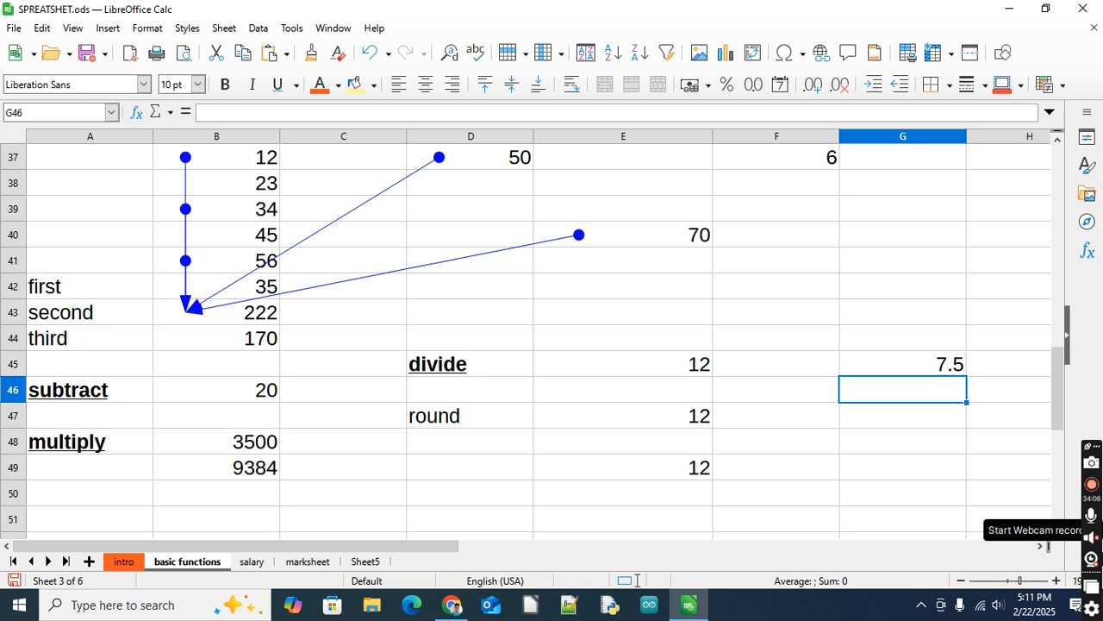
# - Add the label "remainder" in cell F46
pyautogui.press('Left')
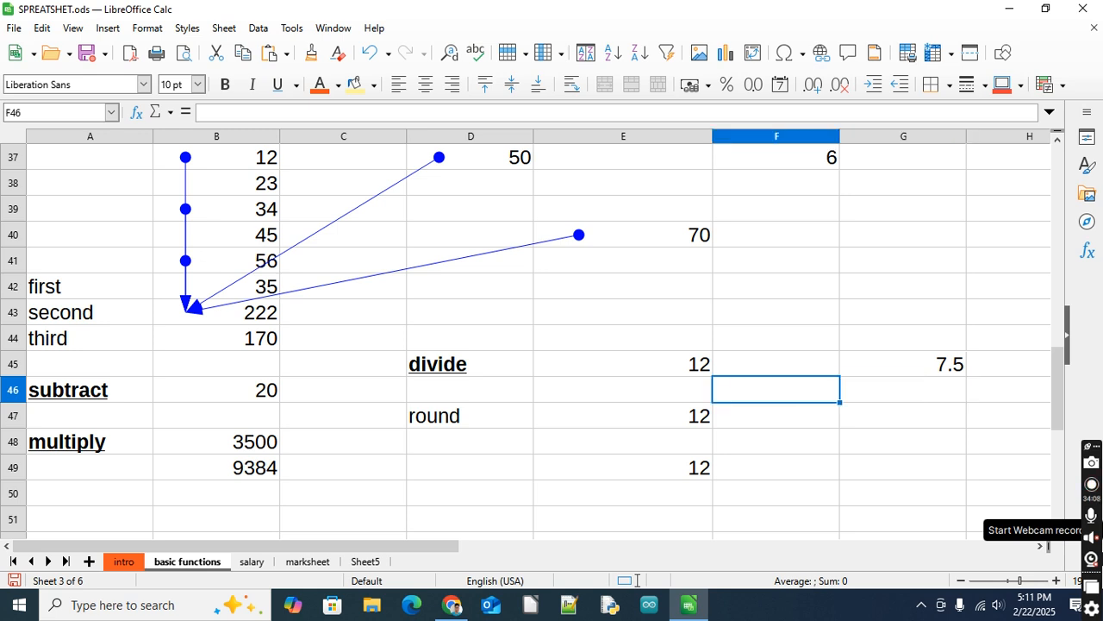
pyautogui.write('remainder')
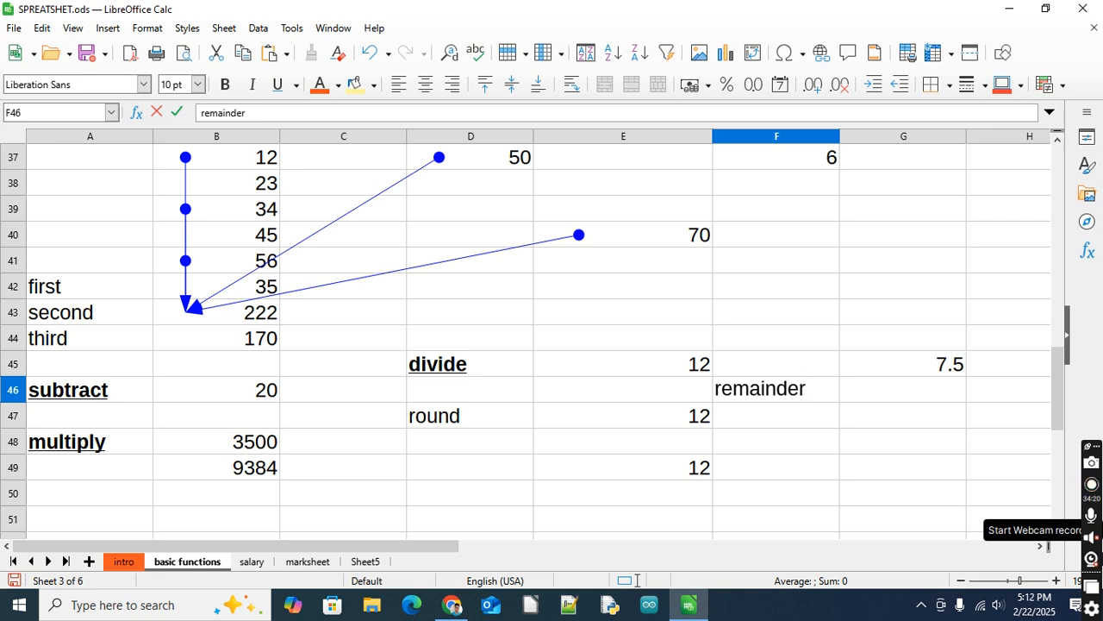
pyautogui.press('Return')
# - Confirm the "remainder" label in cell F46 and select the empty cell G46 beside it
pyautogui.press('Up')
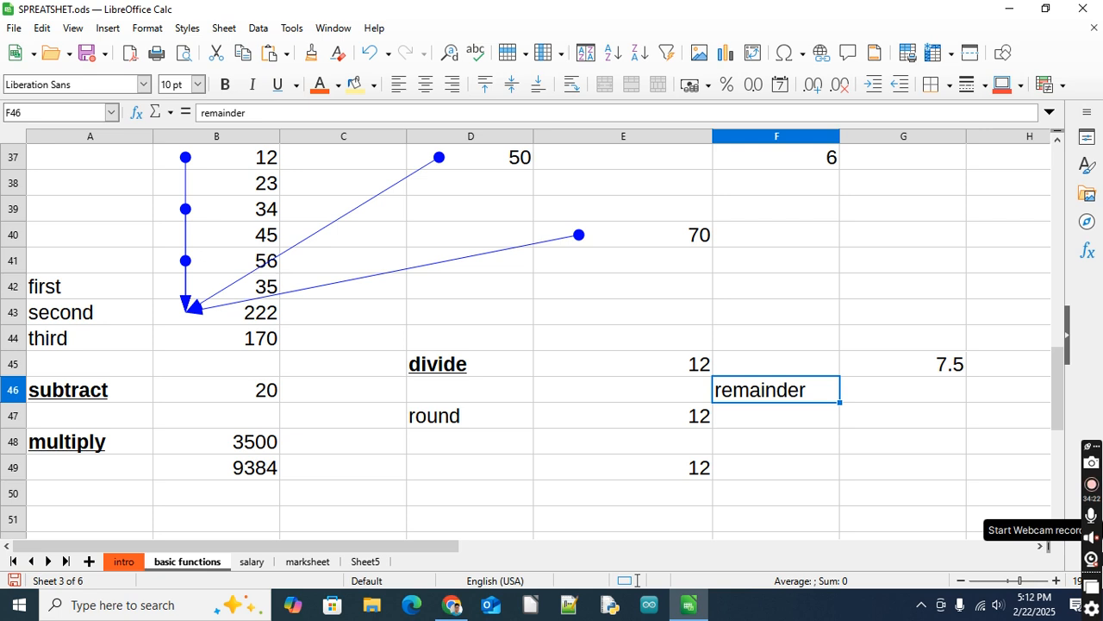
pyautogui.press('Right')
pyautogui.press('Right')
pyautogui.press('Right')
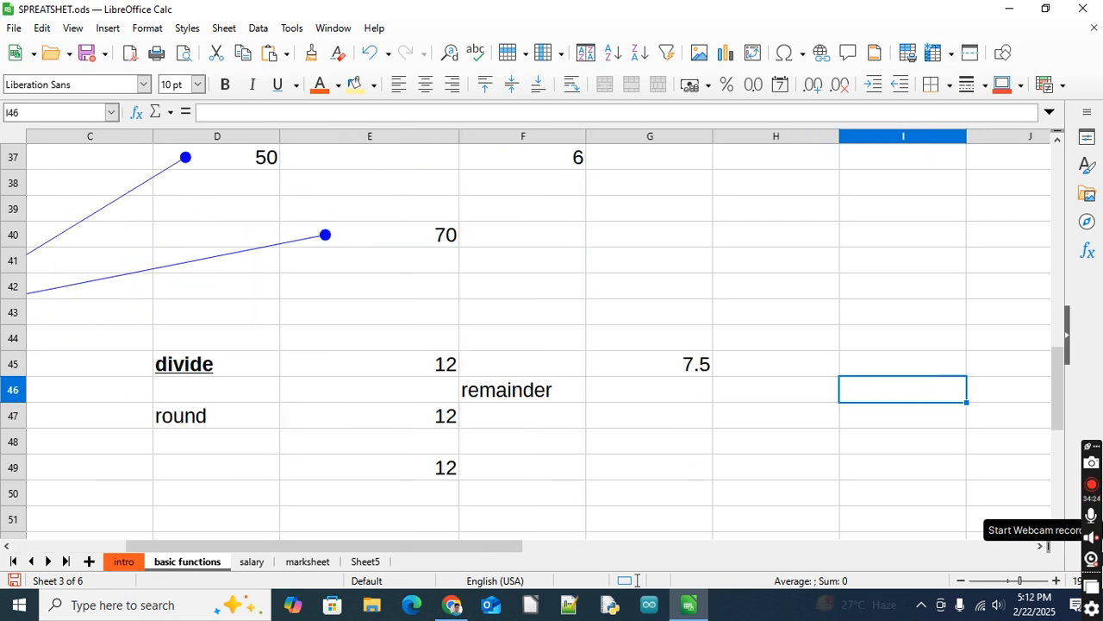
pyautogui.press('Left')
pyautogui.press('Left')
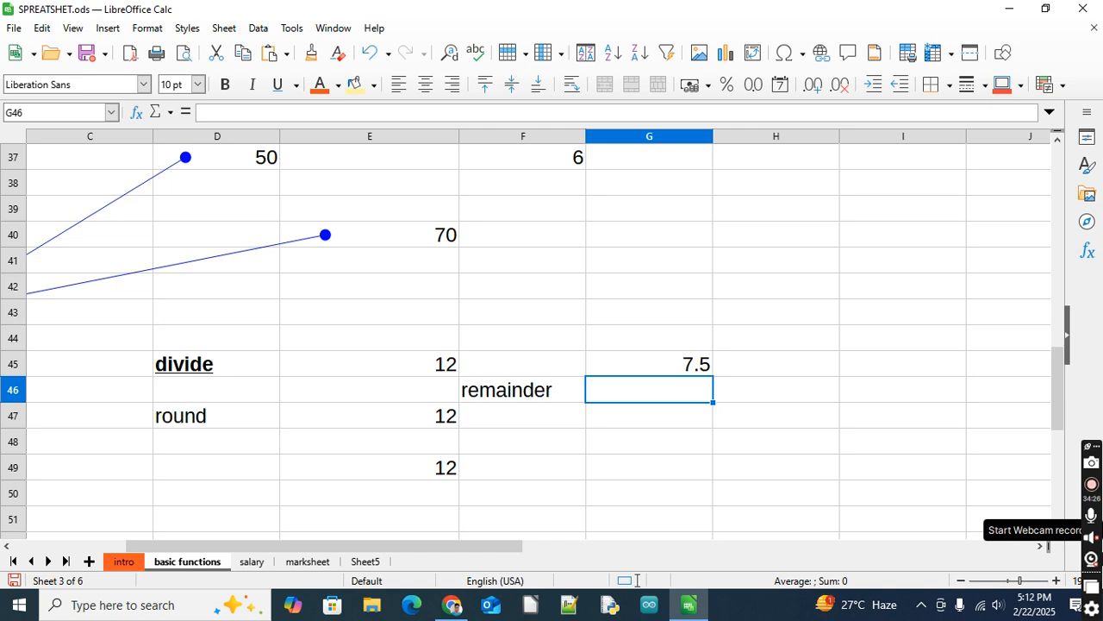
pyautogui.write('=mo')
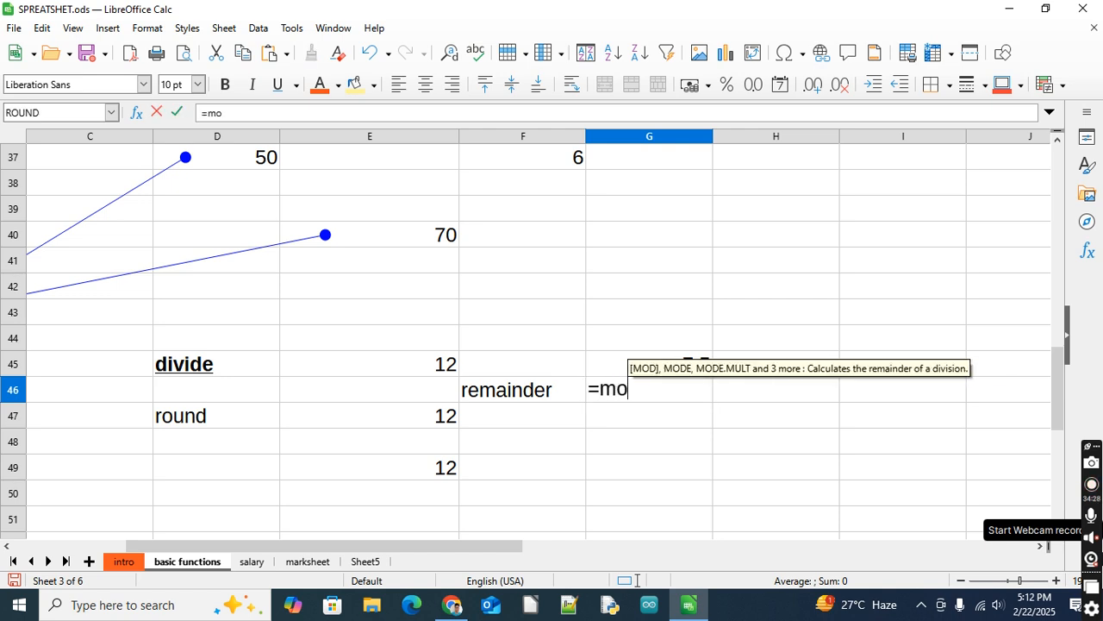
pyautogui.write('d')
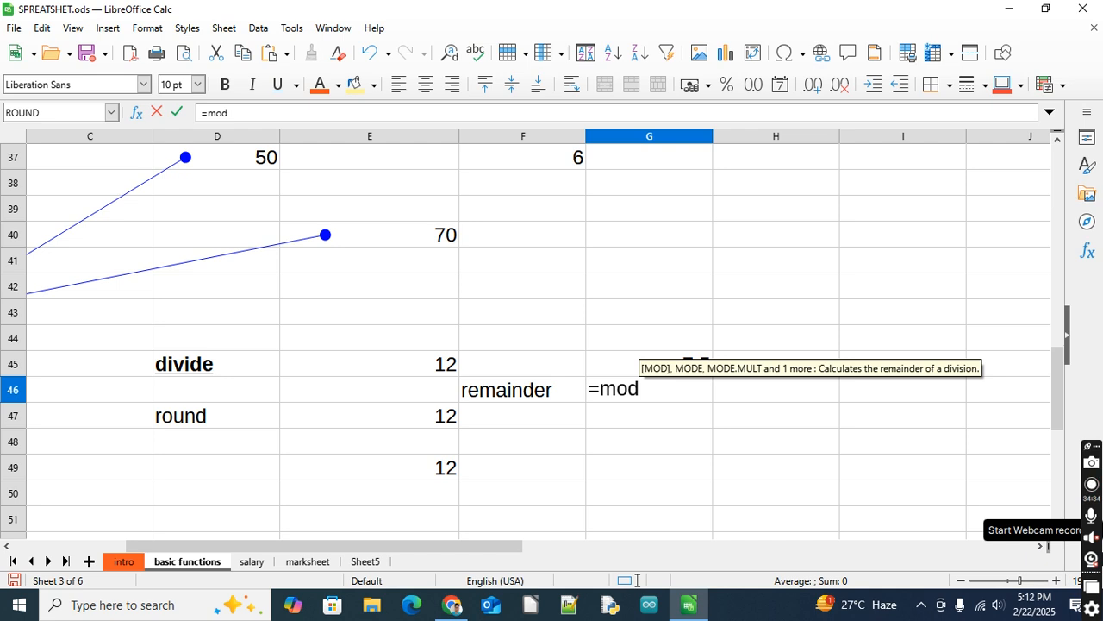
pyautogui.write('(')
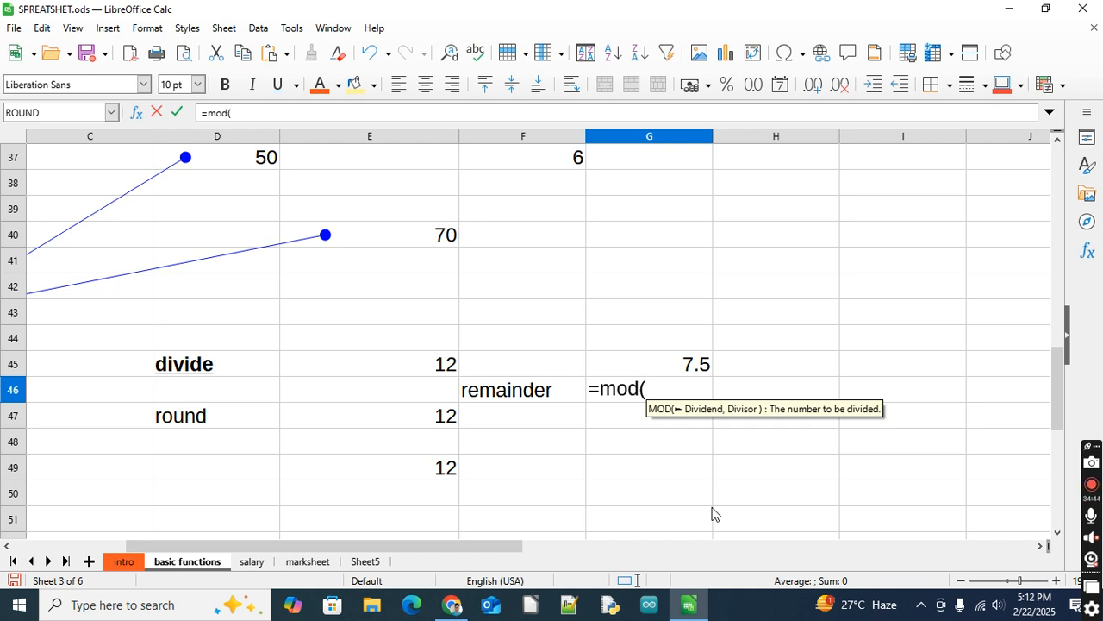
pyautogui.write('14')
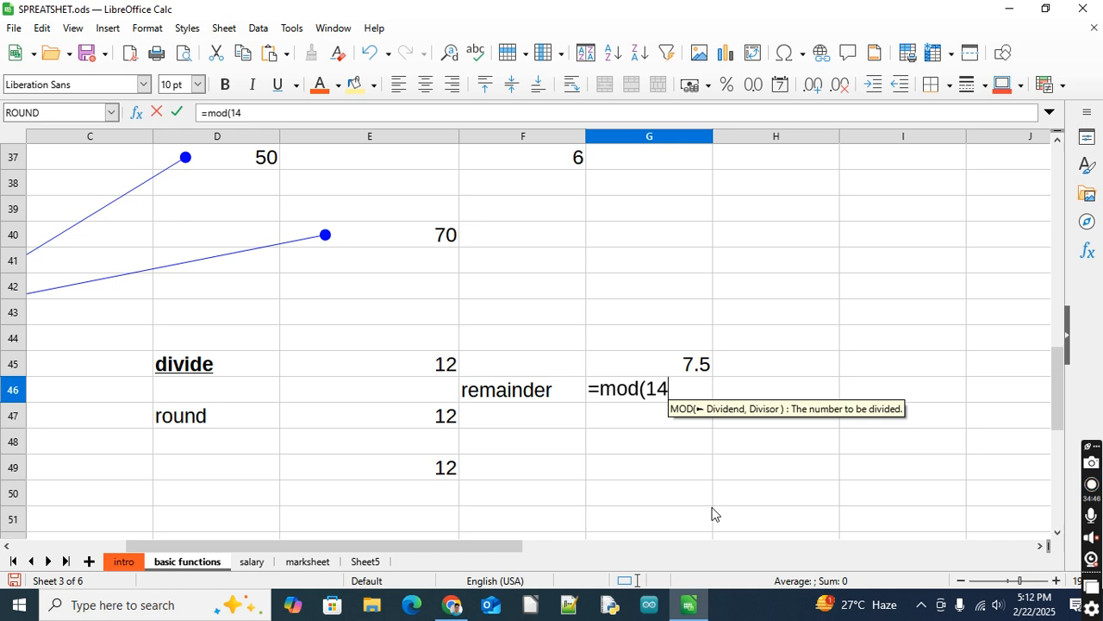
pyautogui.write(',2)')
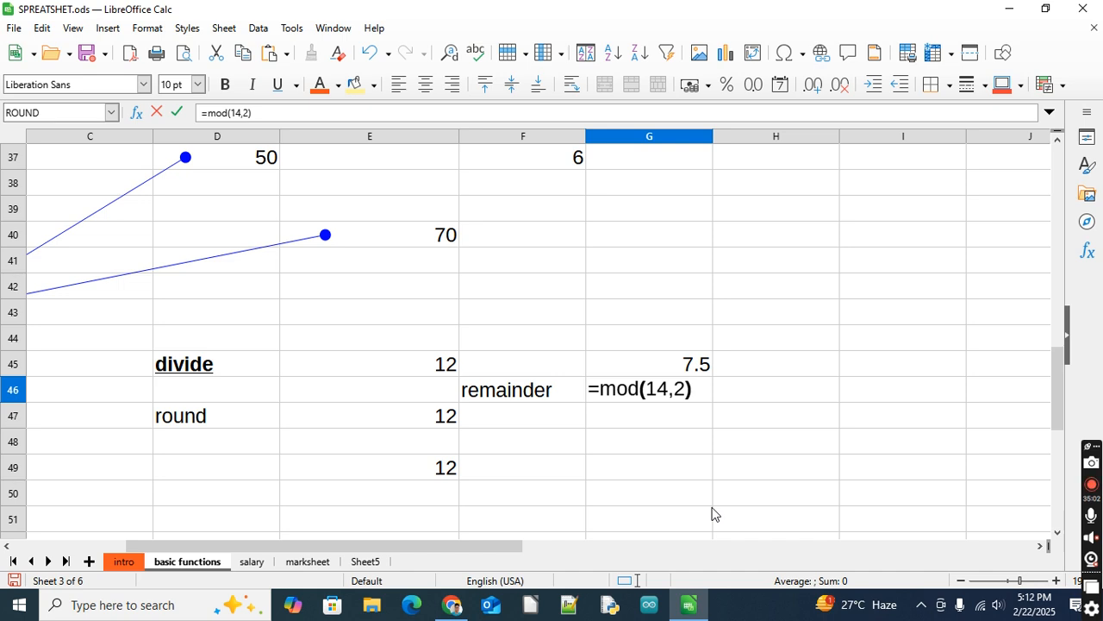
pyautogui.press('Left')
pyautogui.press('Left')
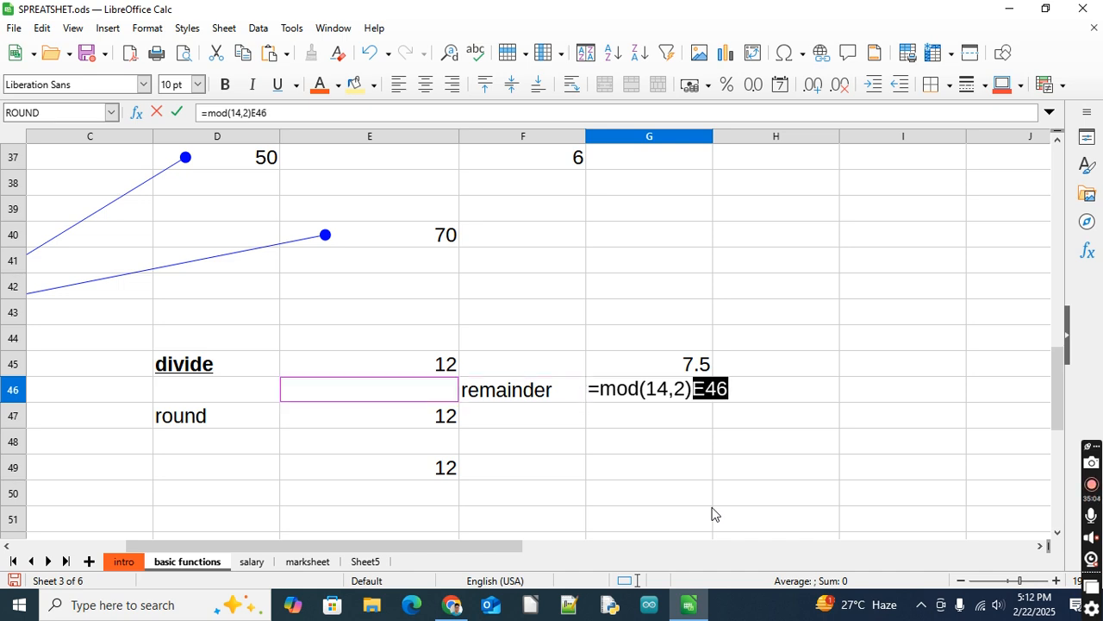
pyautogui.press('Escape')
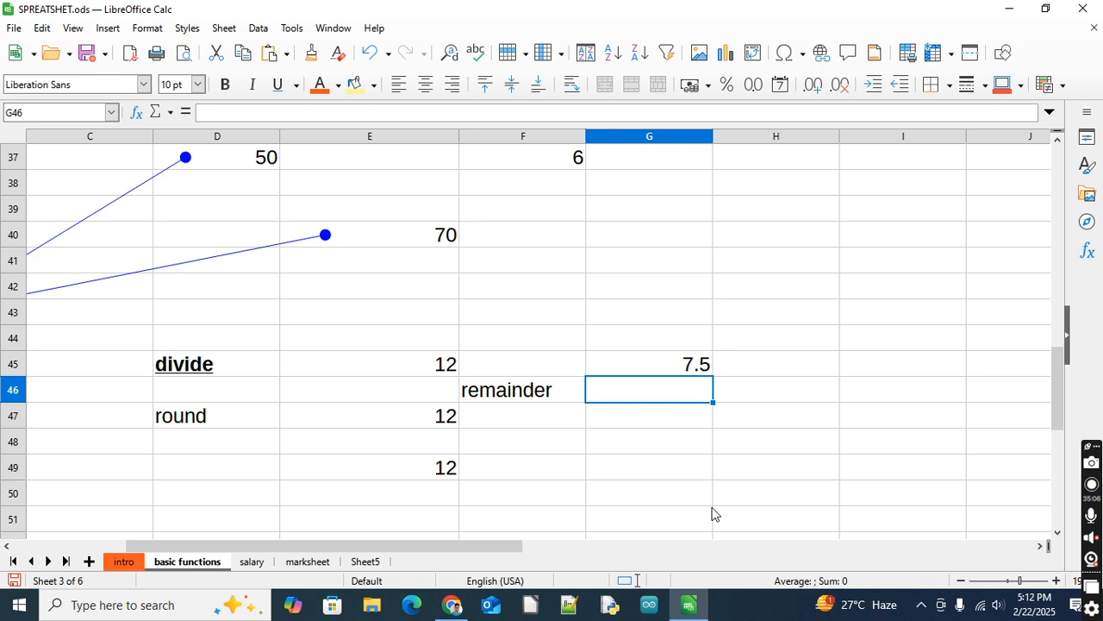
pyautogui.press('F2')
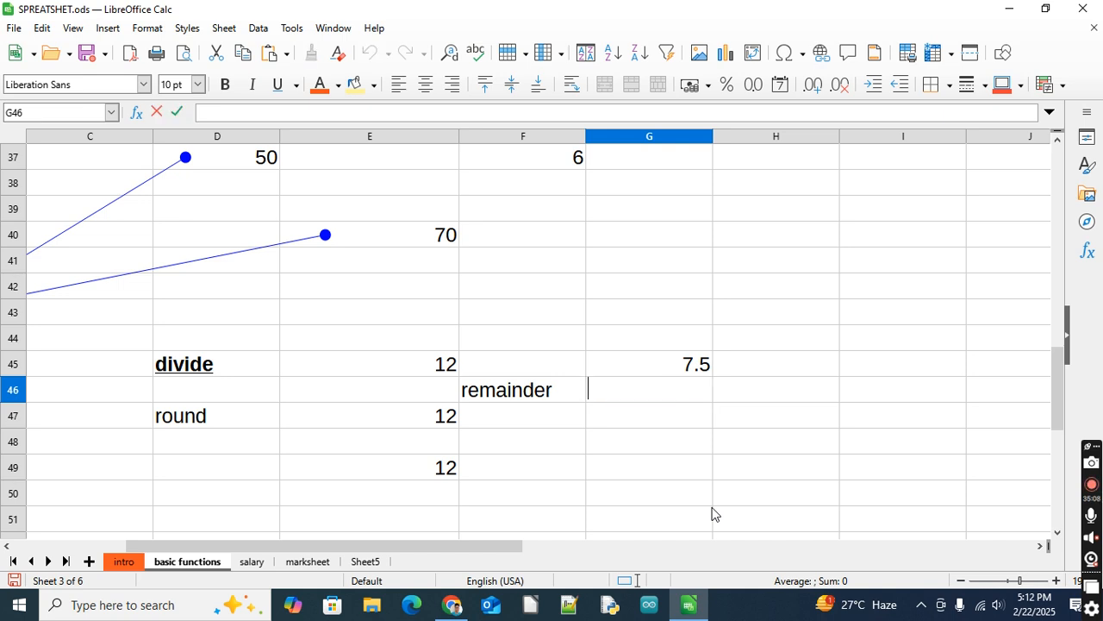
pyautogui.write('=')
pyautogui.write('15')
pyautogui.write('/')
pyautogui.press('BackSpace')
pyautogui.press('BackSpace')
pyautogui.press('BackSpace')
pyautogui.press('BackSpace')
# - Calculate the remainder of 15 divided by 2 with =MOD(15,2) in cell G46 and review that formula
pyautogui.write('=mo')
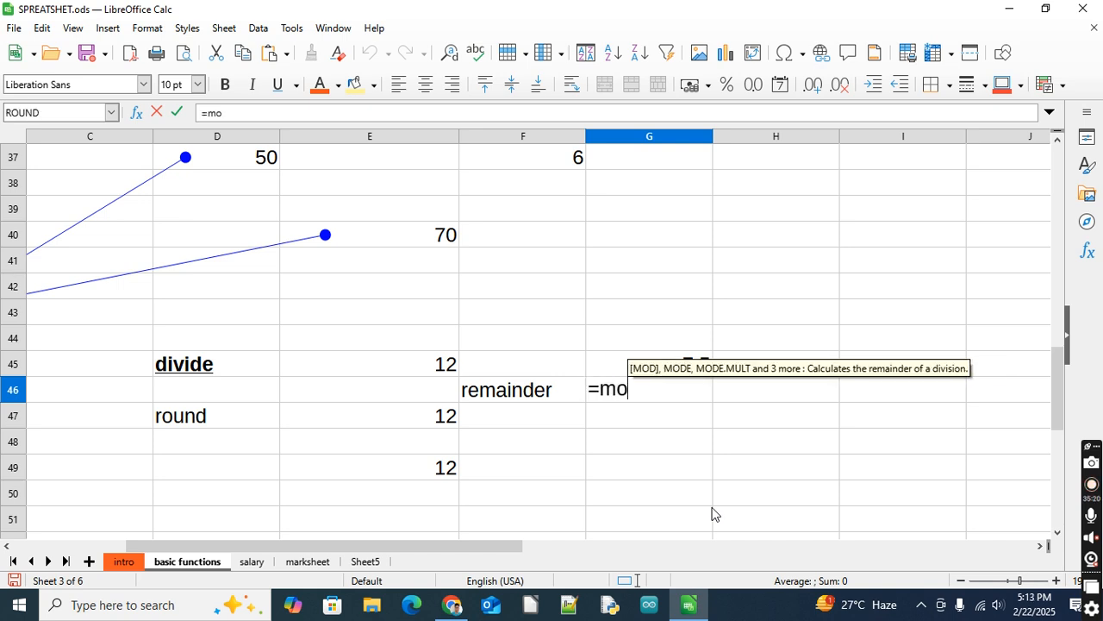
pyautogui.write('d(')
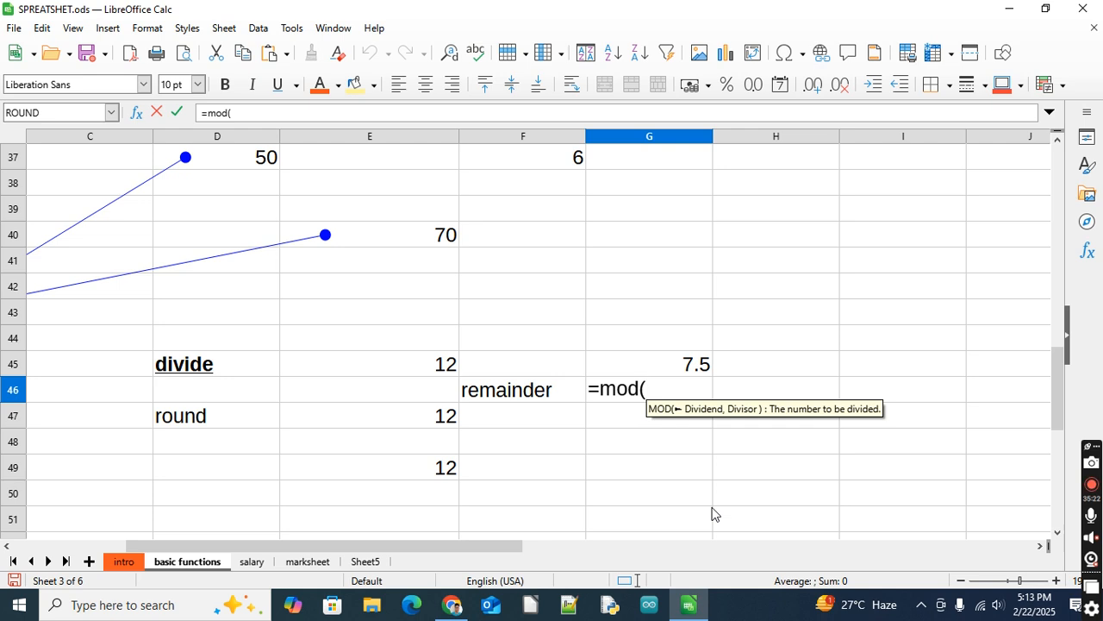
pyautogui.write('15,')
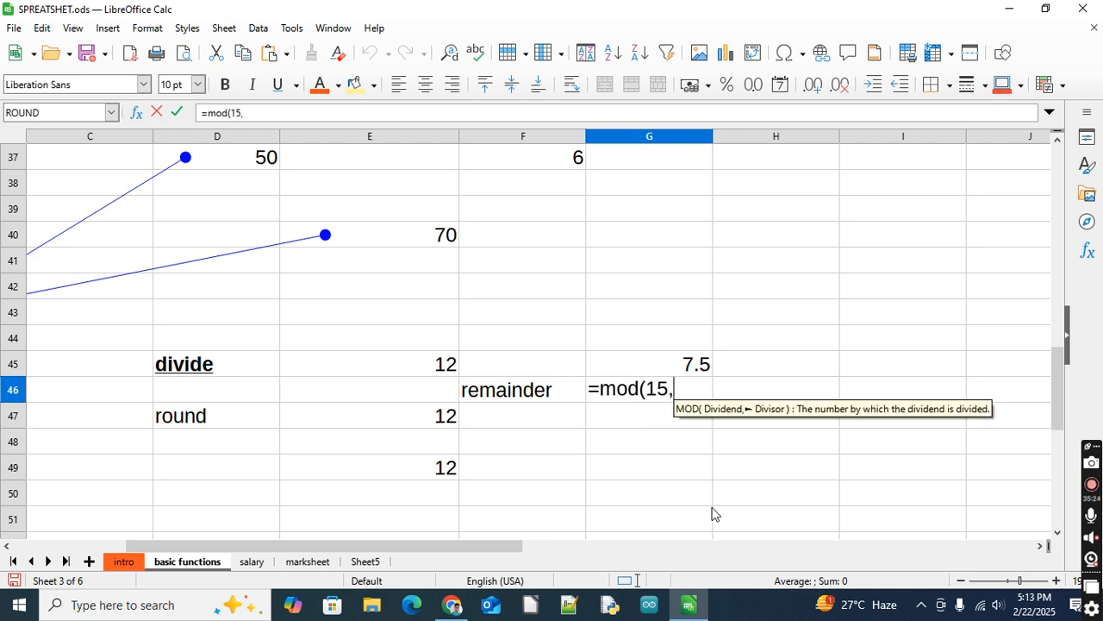
pyautogui.write('2)')
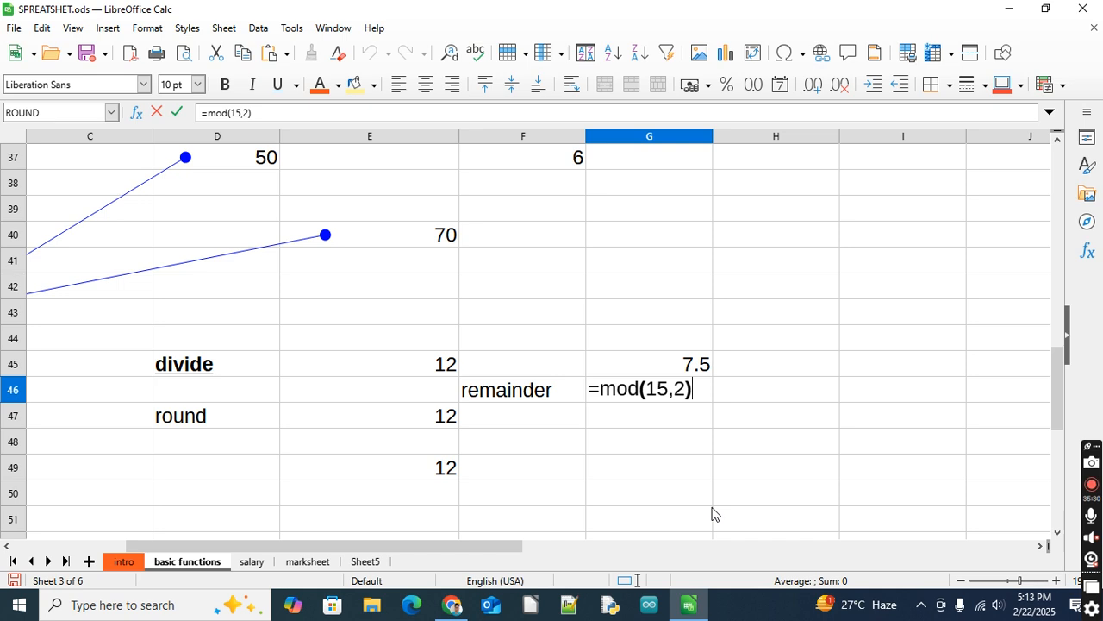
pyautogui.press('Return')
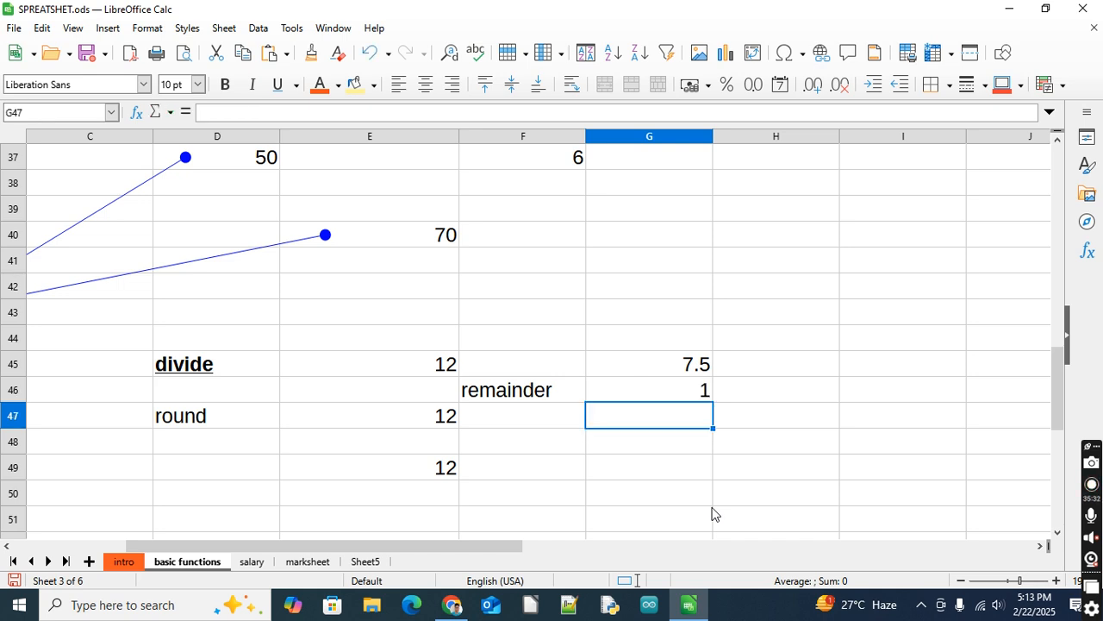
pyautogui.press('Up')
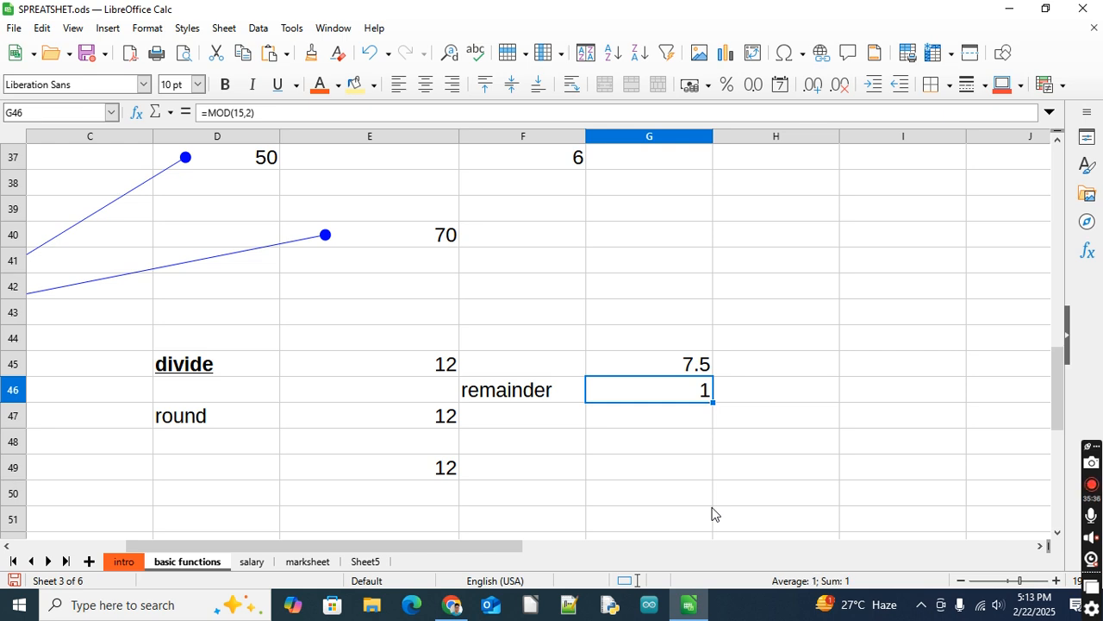
pyautogui.press('F2')
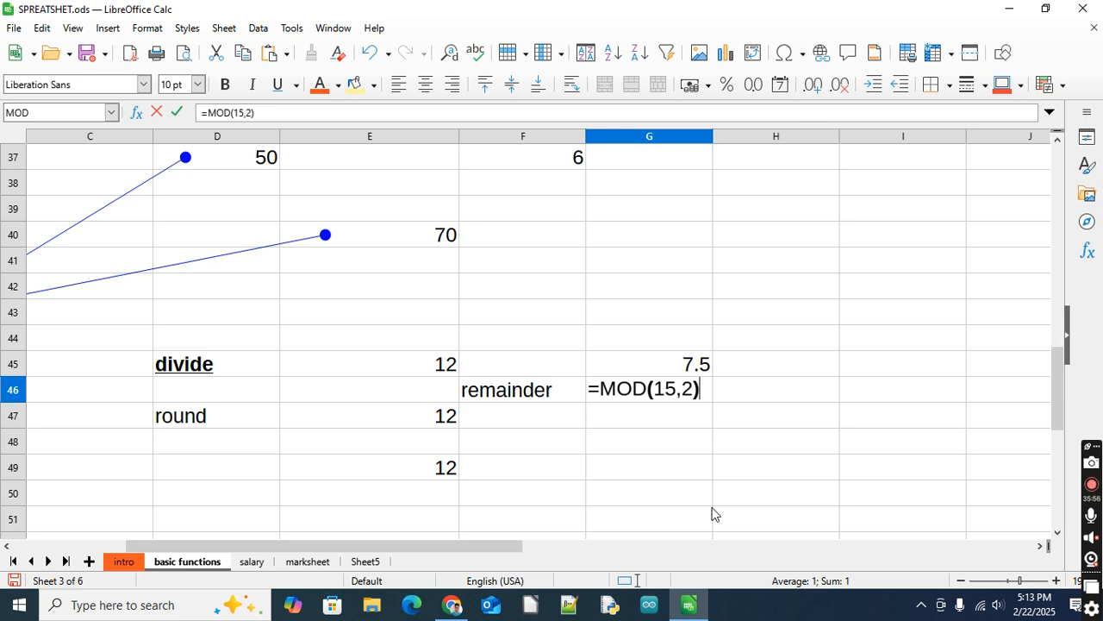
pyautogui.press('Return')
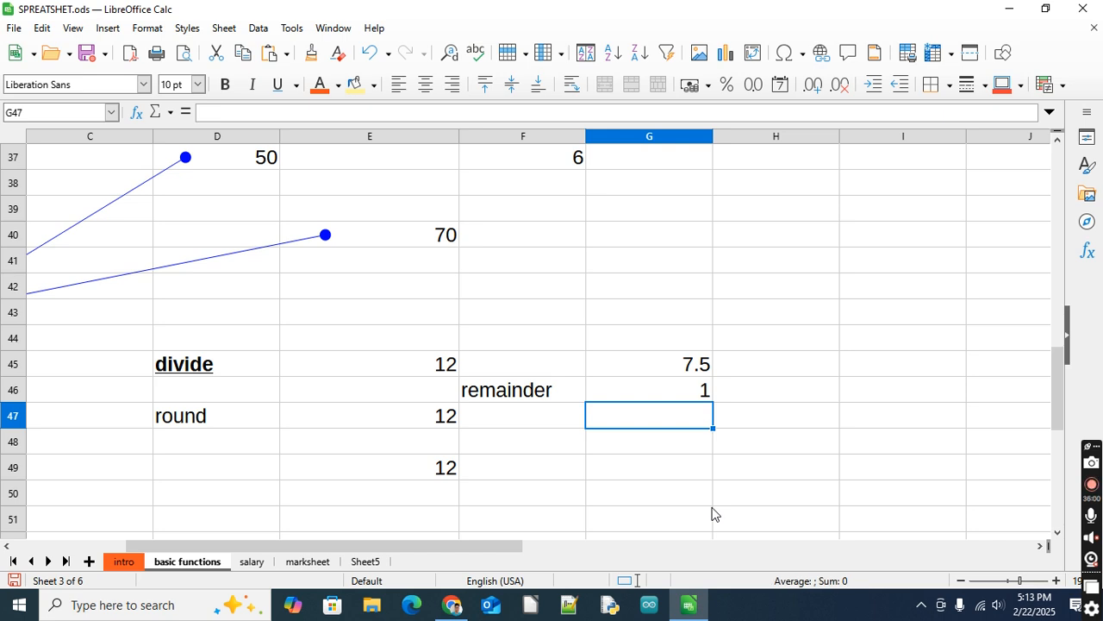
# - Calculate the remainder of 15 divided by 3 with =MOD(15,3) in cell G47
pyautogui.write('=mo')
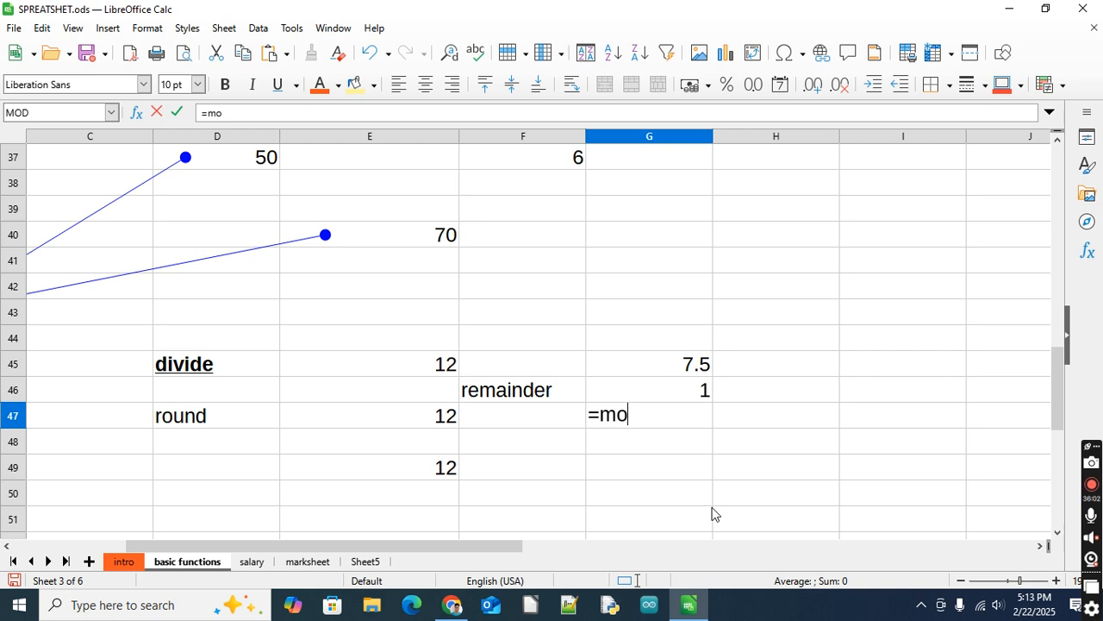
pyautogui.write('d(')
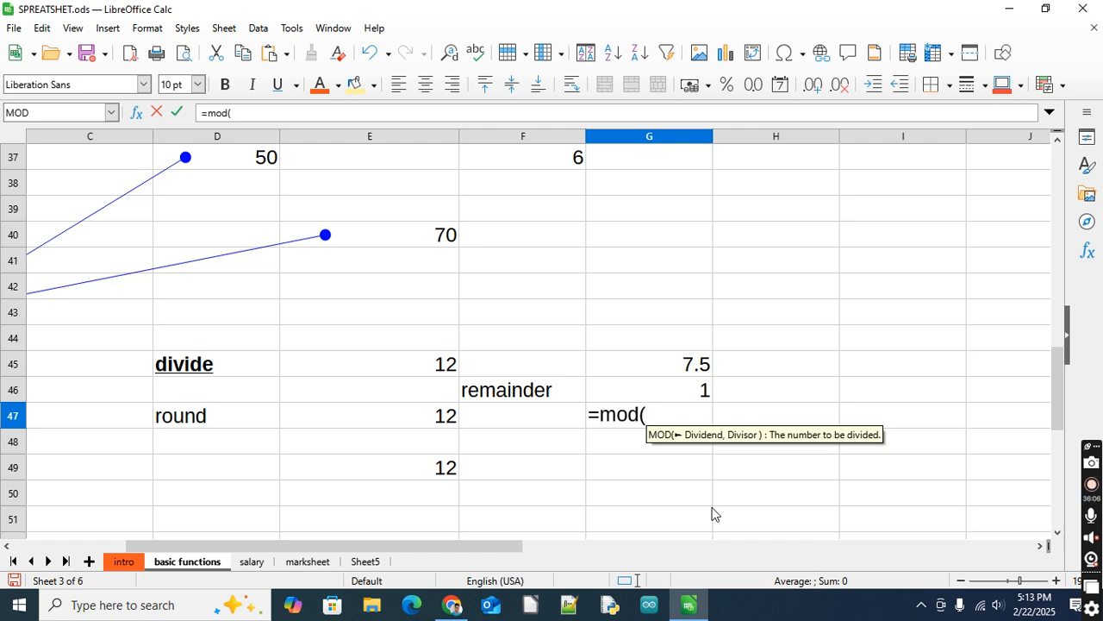
pyautogui.write('20')
pyautogui.press('BackSpace')
pyautogui.press('BackSpace')
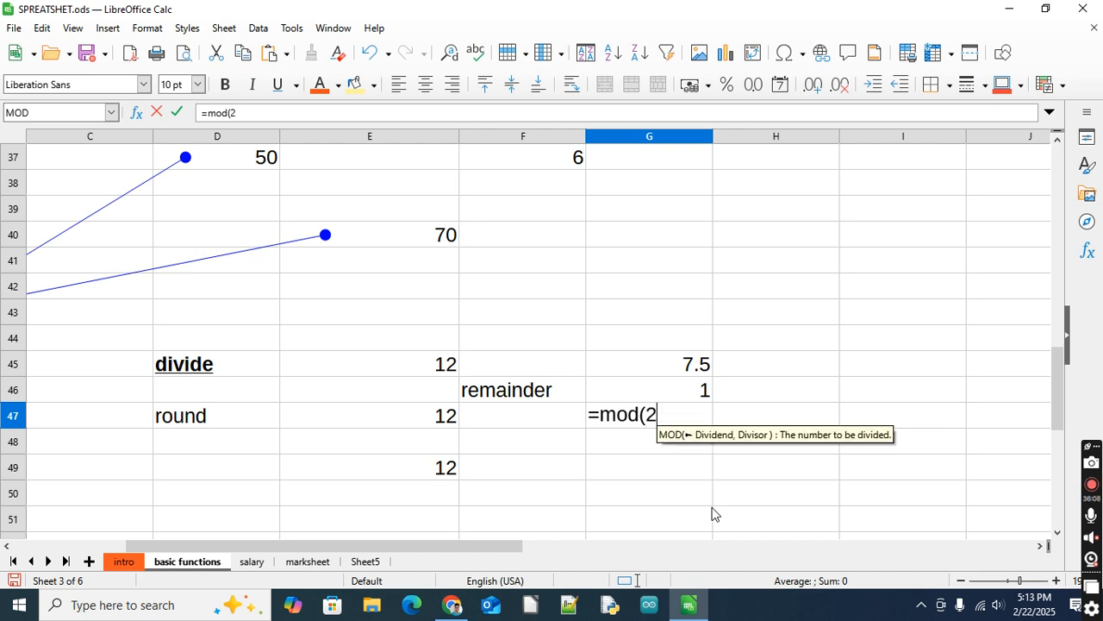
pyautogui.write('15')
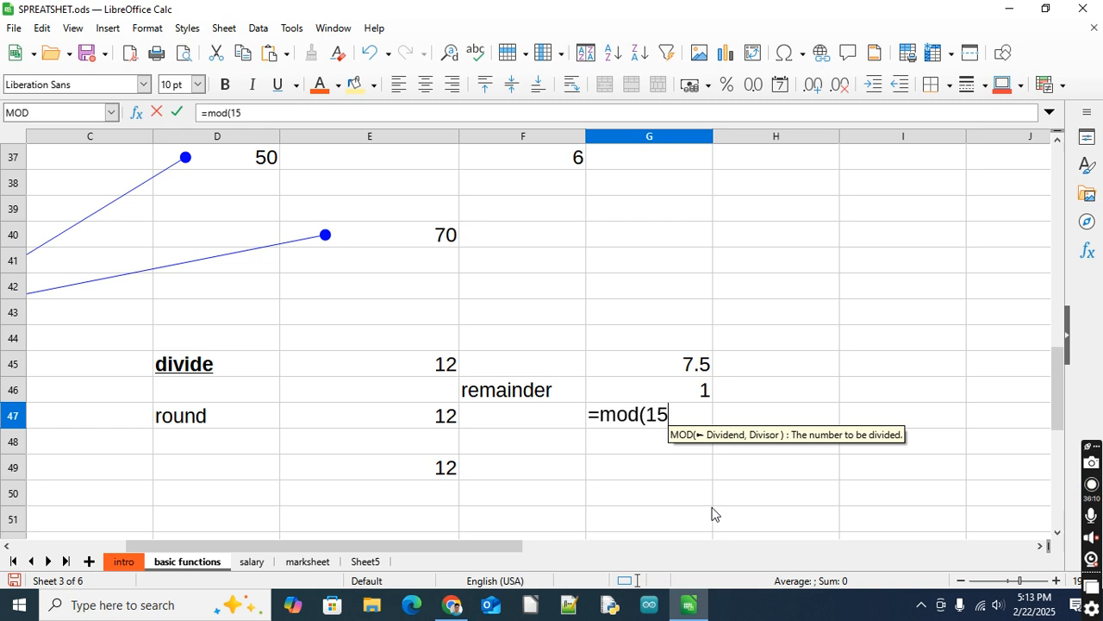
pyautogui.write(',3)')
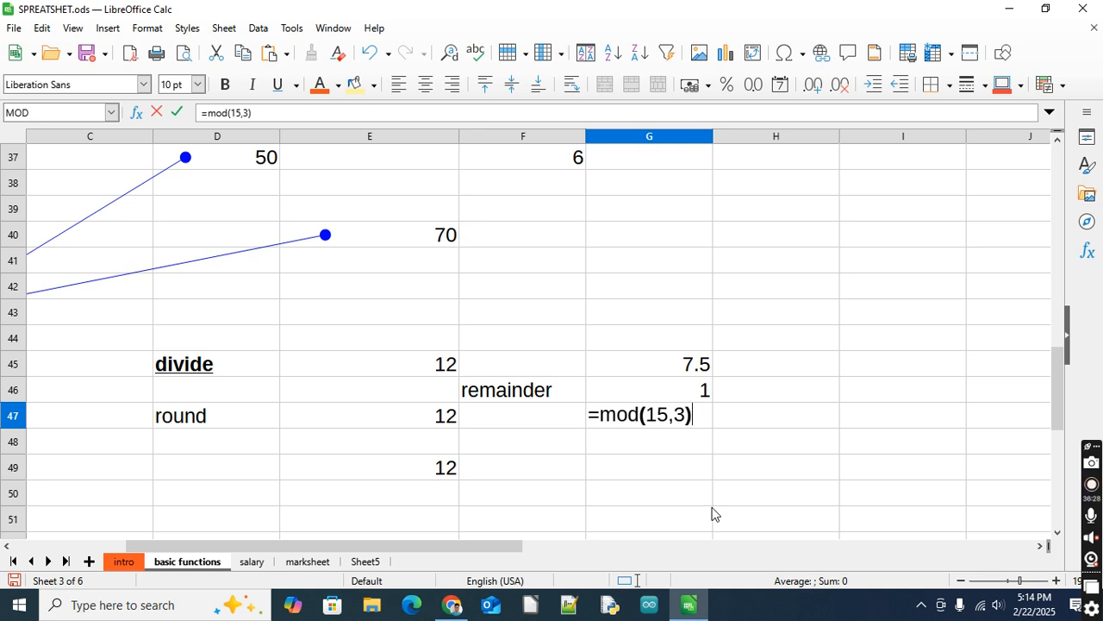
pyautogui.press('Return')
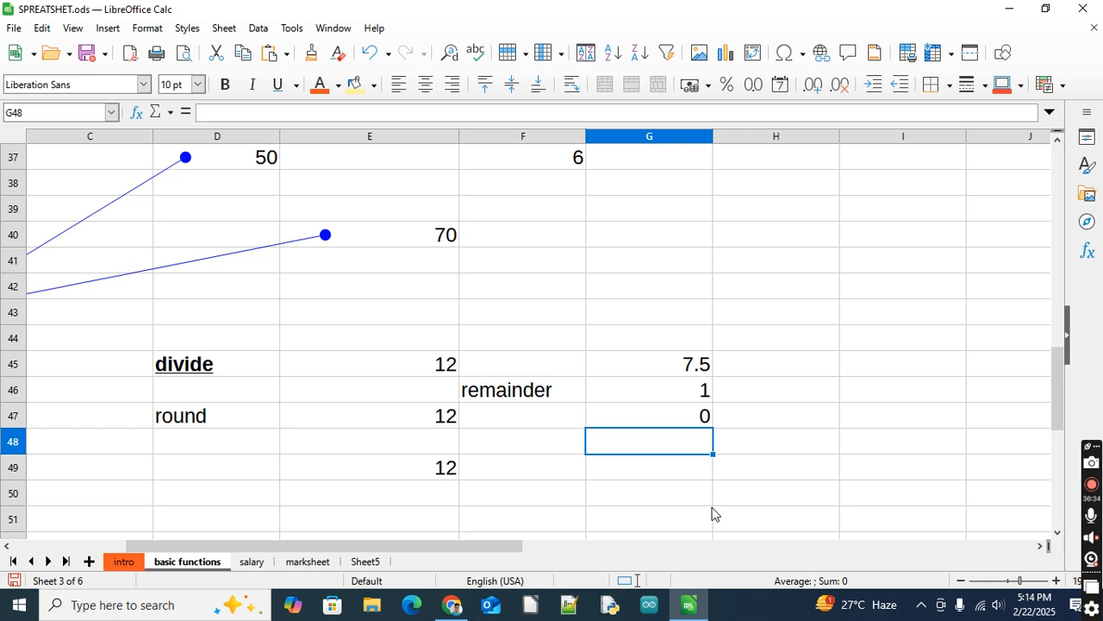
# - Calculate the remainder of 3 divided by 2 with =MOD(3,2) in cell G48
pyautogui.write('=')
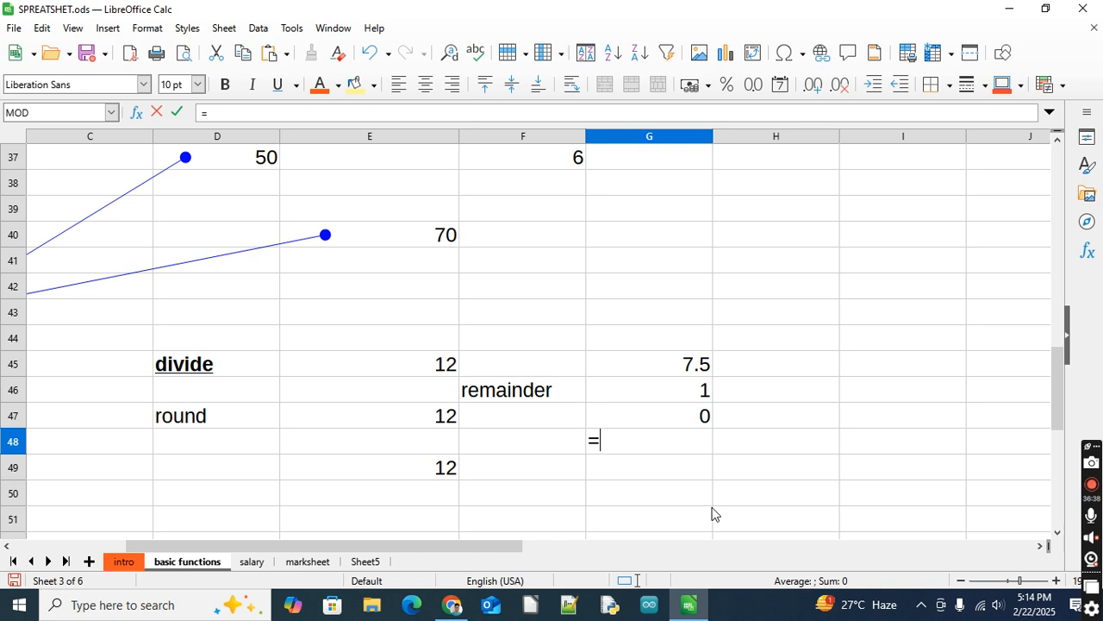
pyautogui.write('mod(')
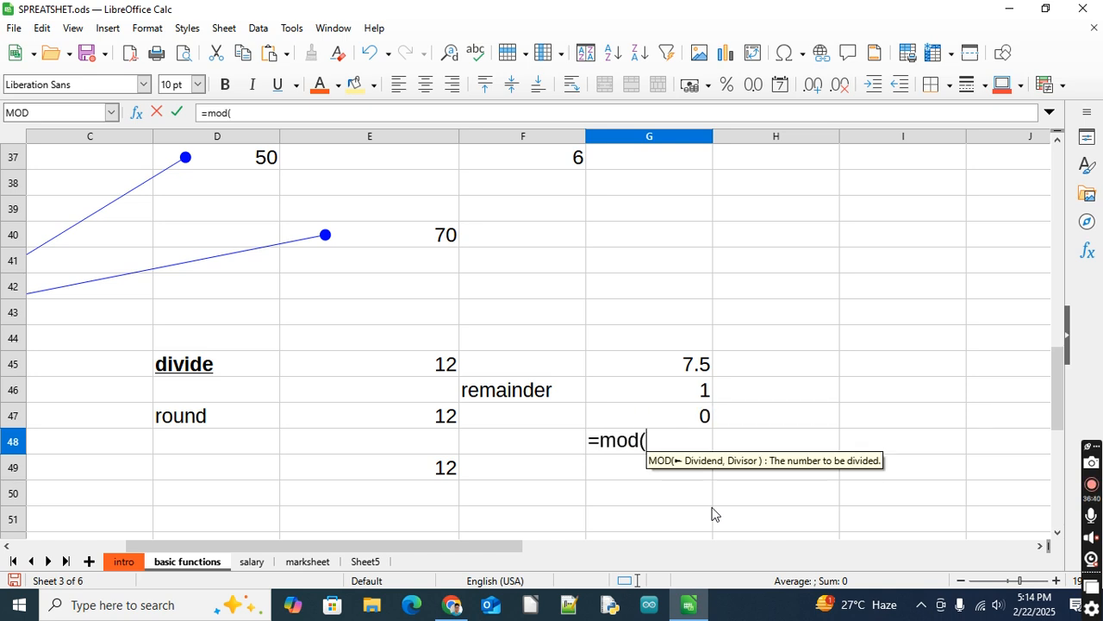
pyautogui.write('3,')
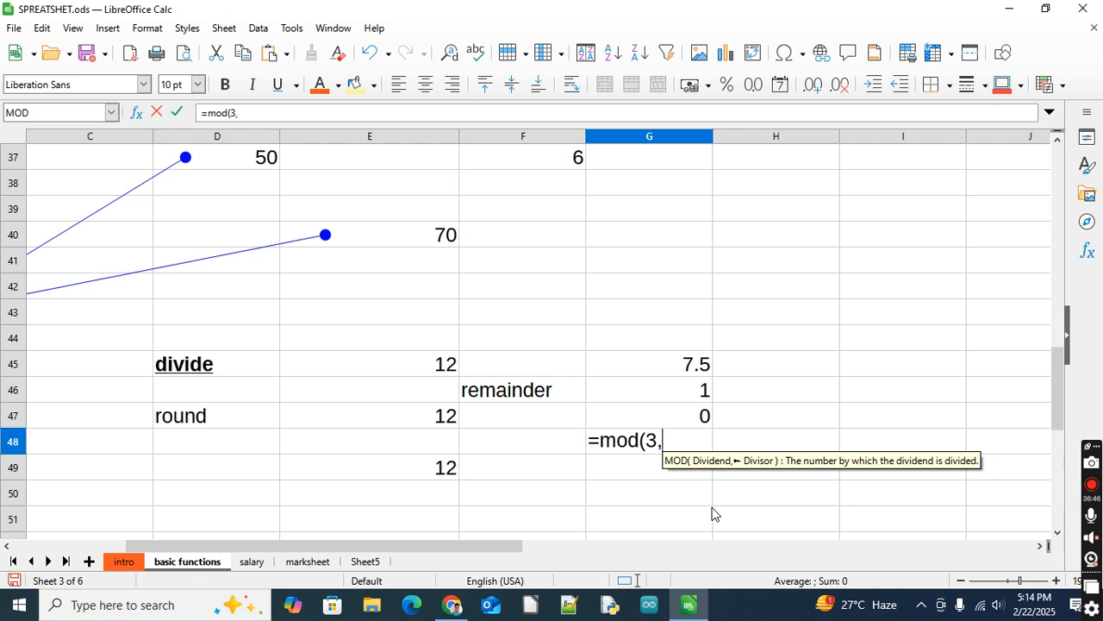
pyautogui.write('2)')
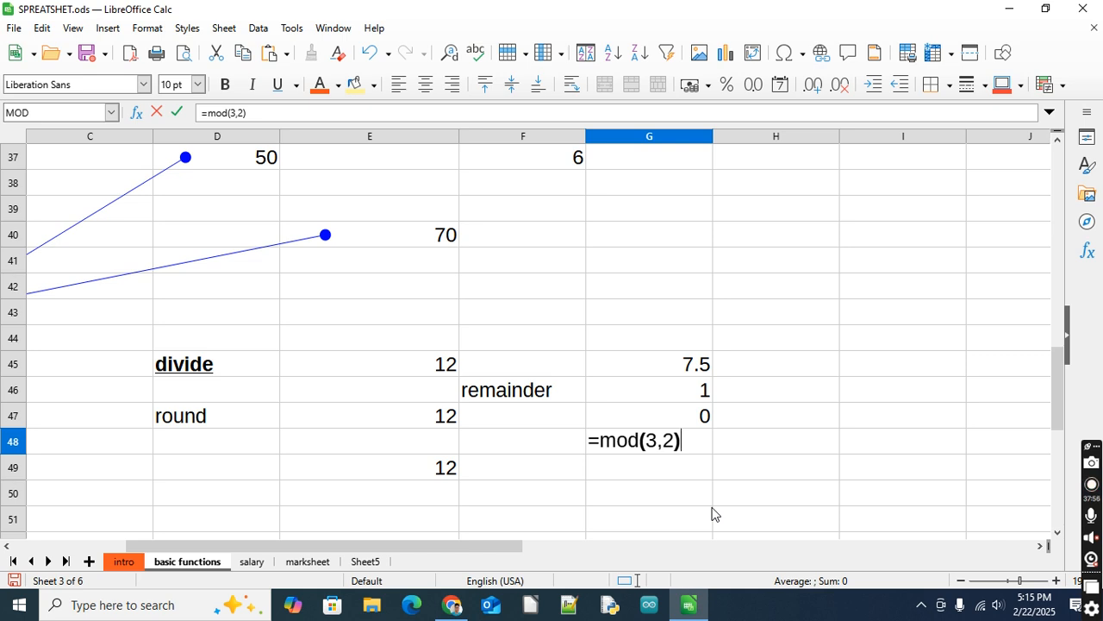
pyautogui.press('Return')
# - Change the formula in cell G48 to =MOD(2,3), with 2 as the dividend and 3 as the divisor
pyautogui.press('Up')
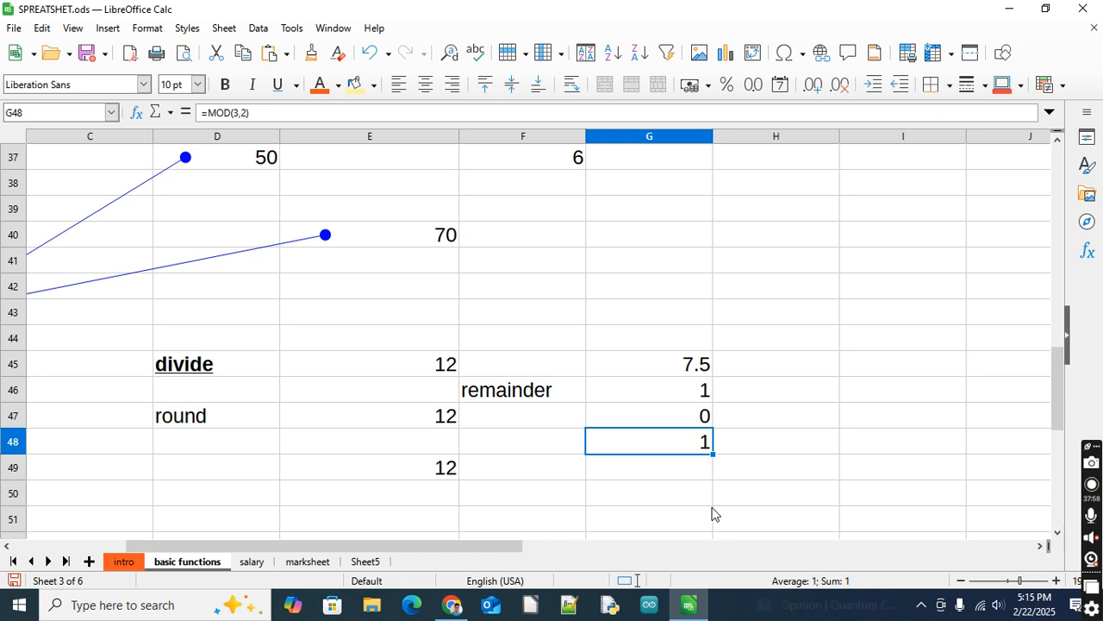
pyautogui.press('F2')
pyautogui.press('Left')
pyautogui.press('Left')
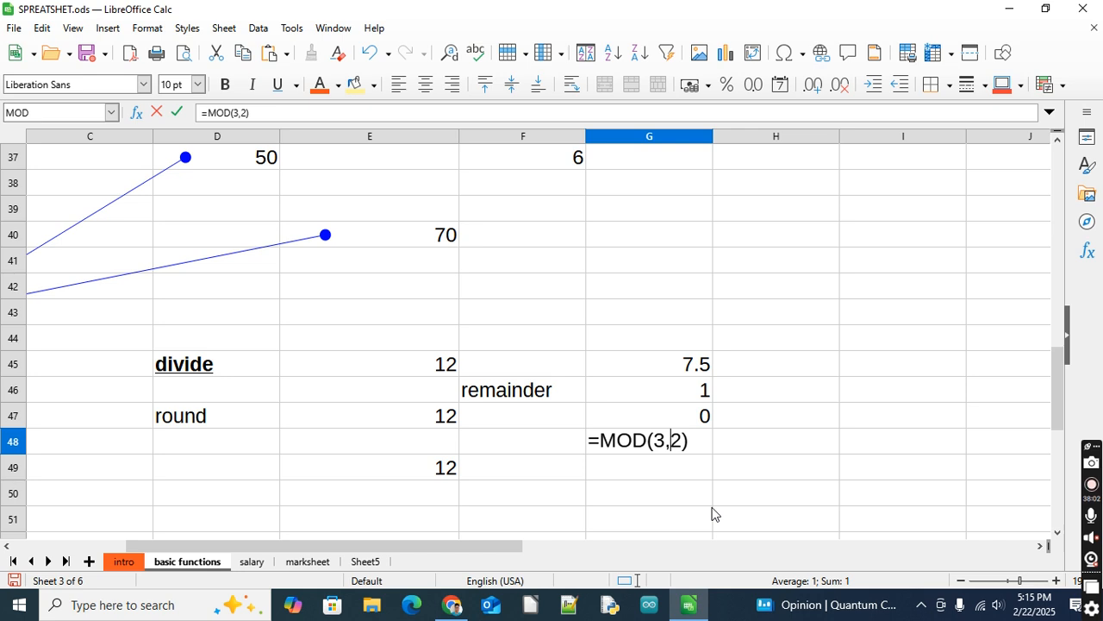
pyautogui.press('Left')
pyautogui.press('BackSpace')
pyautogui.write('2')
pyautogui.press('Right')
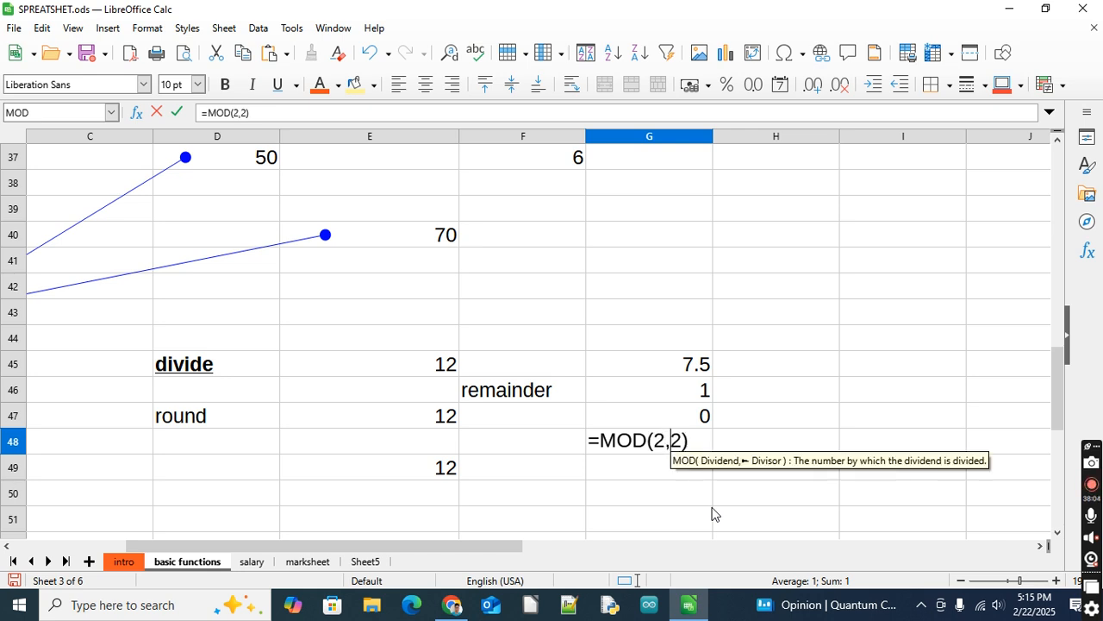
pyautogui.press('Delete')
pyautogui.write('3')
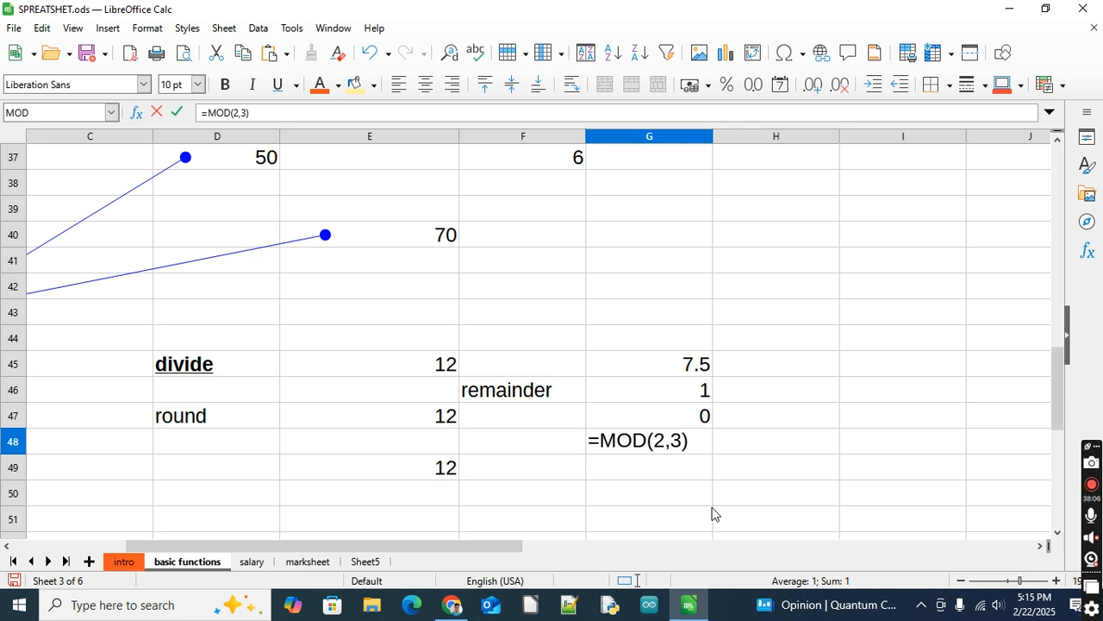
pyautogui.press('Right')
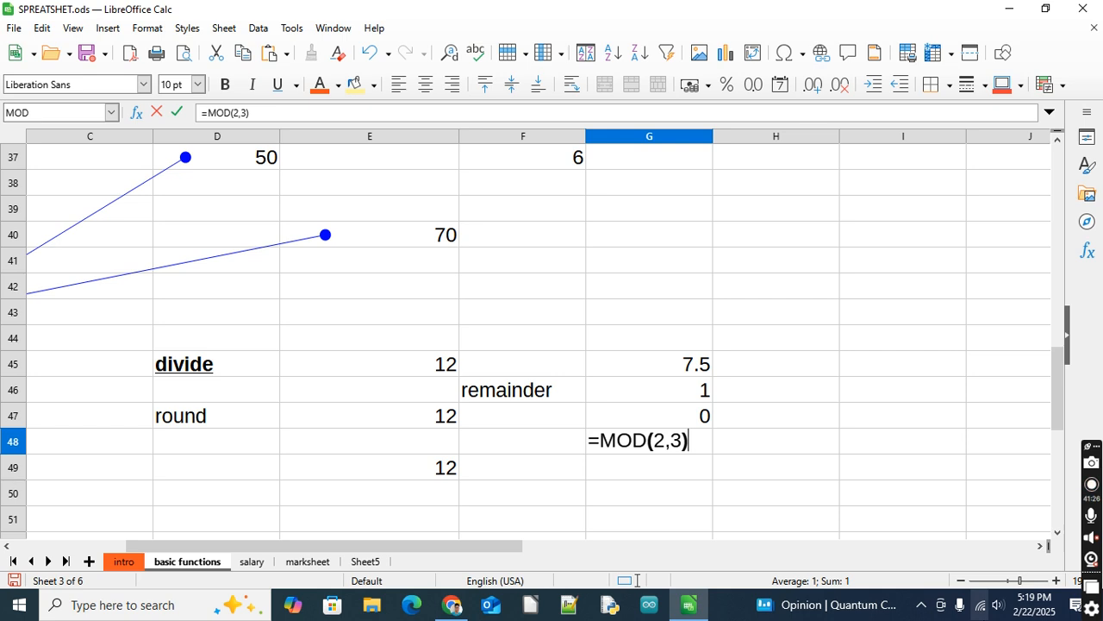
pyautogui.press('Return')
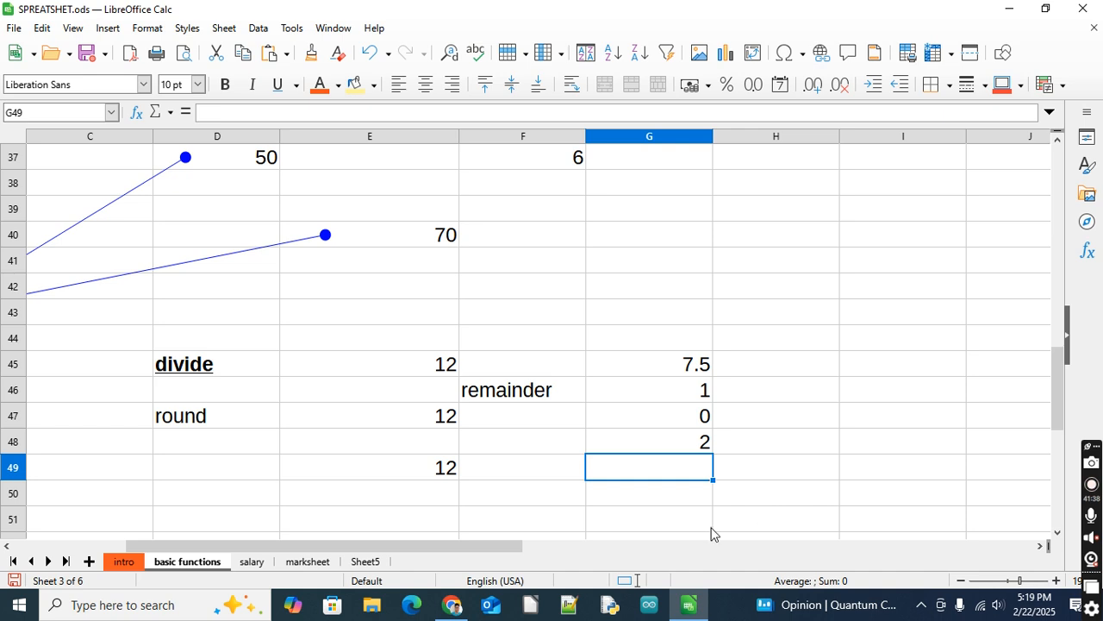
pyautogui.click(630, 496)
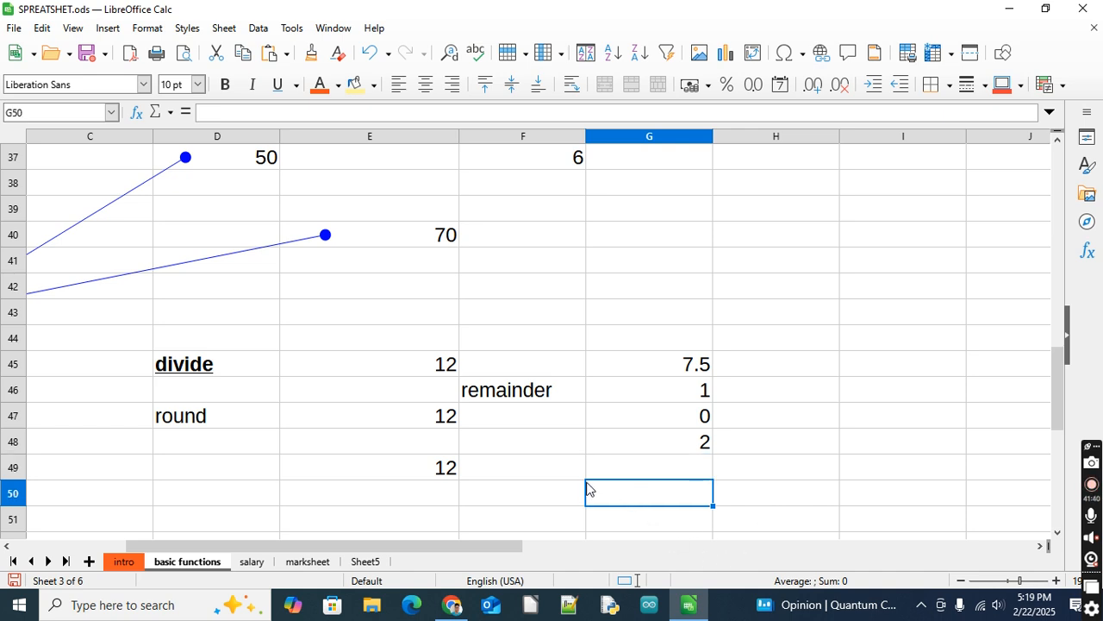
pyautogui.click(524, 491)
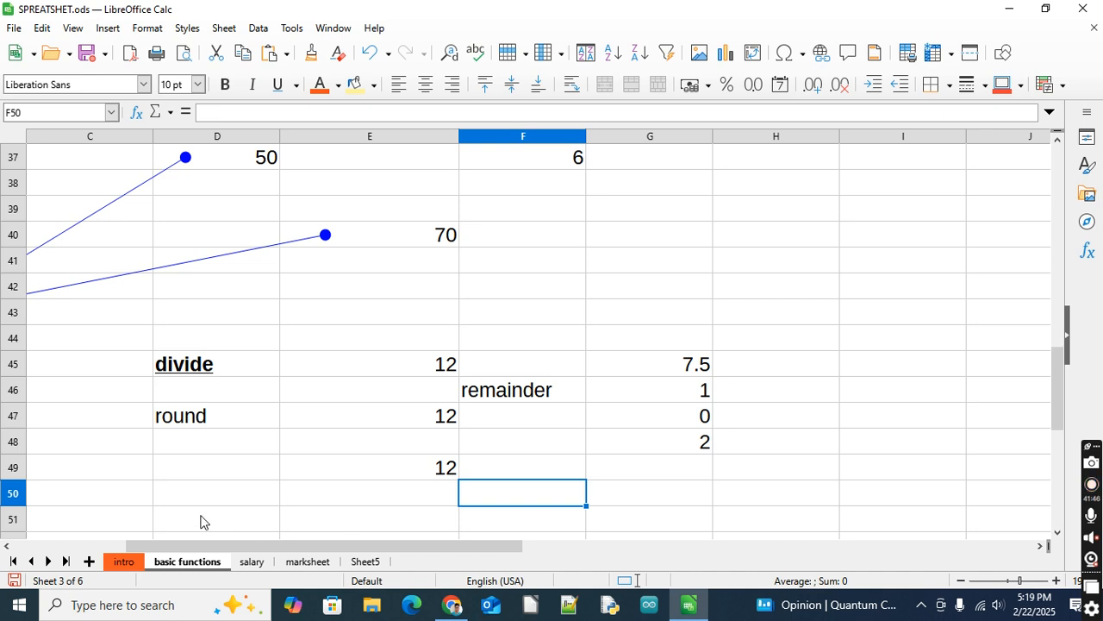
pyautogui.scroll(4, 503, 505)
pyautogui.scroll(8, 503, 505)
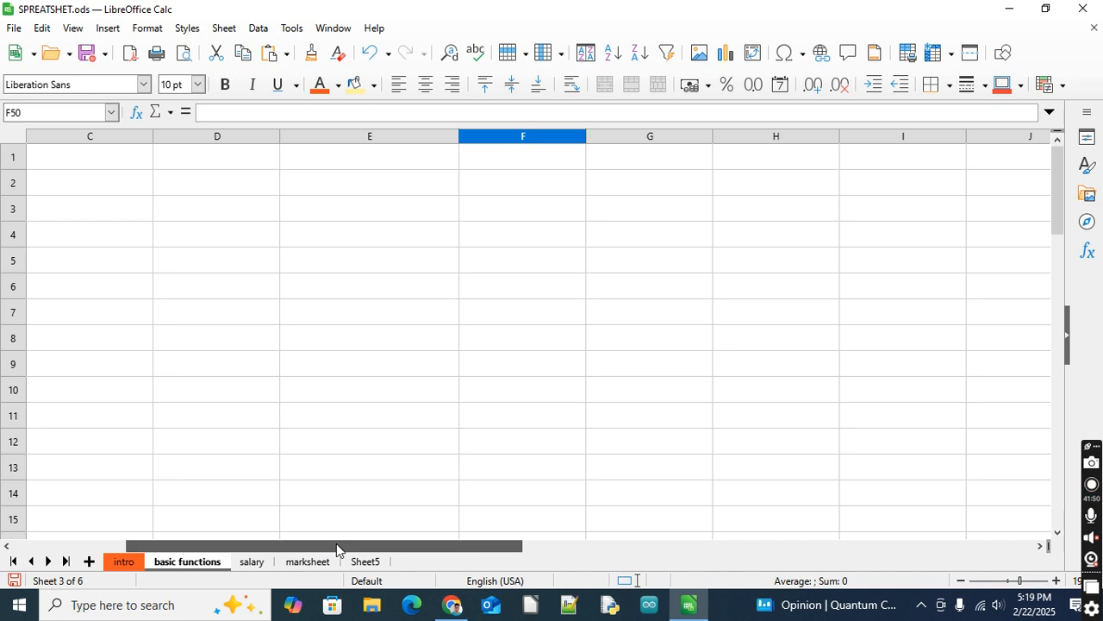
# - Enter 123 in cell A52 and 250 in cell B52, below the multiply section
pyautogui.hscroll(-2, 337, 544)
pyautogui.scroll(-4, 450, 255)
pyautogui.scroll(-11, 450, 255)
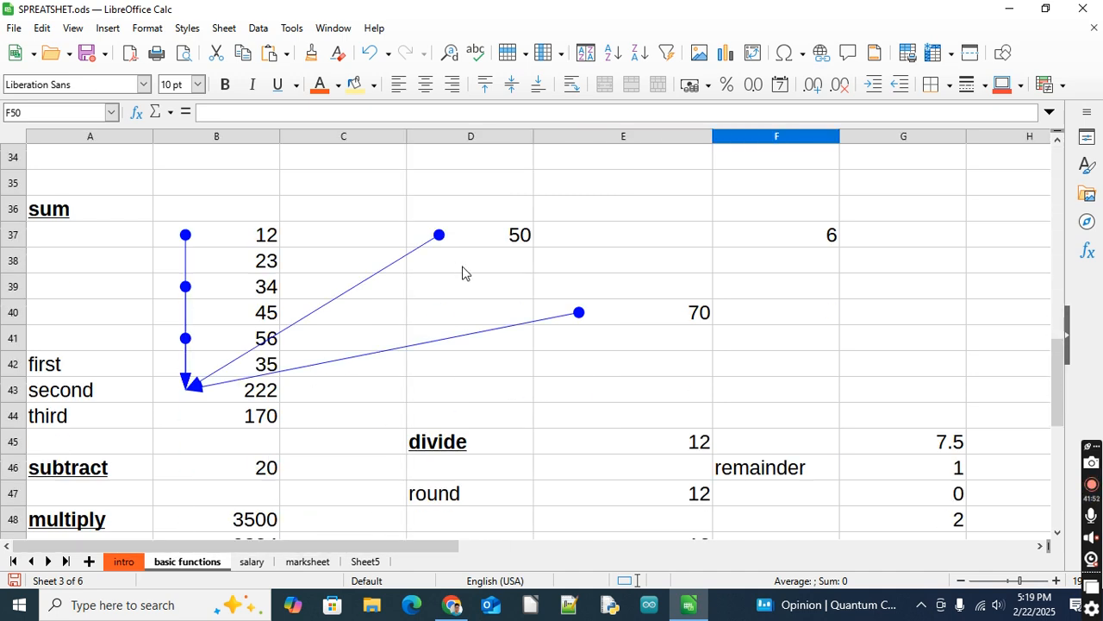
pyautogui.click(88, 314)
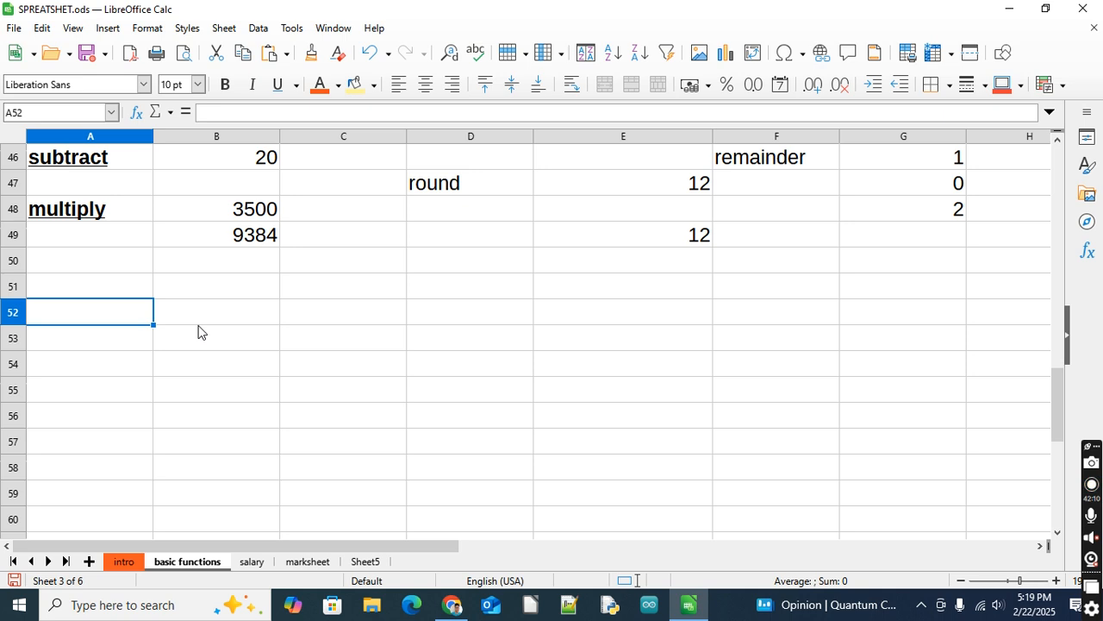
pyautogui.write('123')
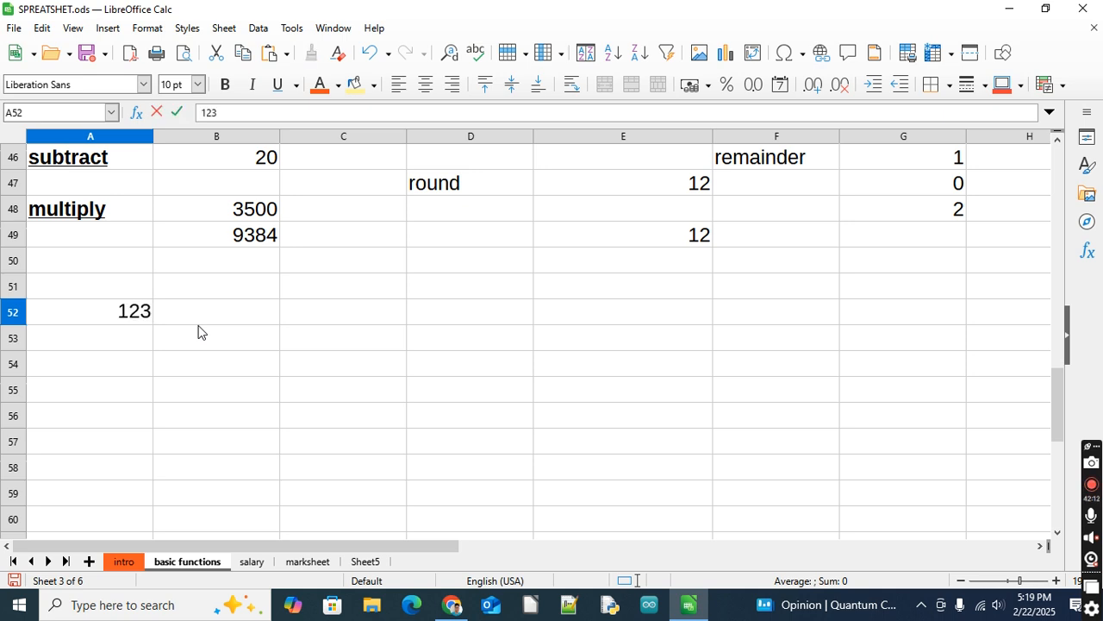
pyautogui.press('Tab')
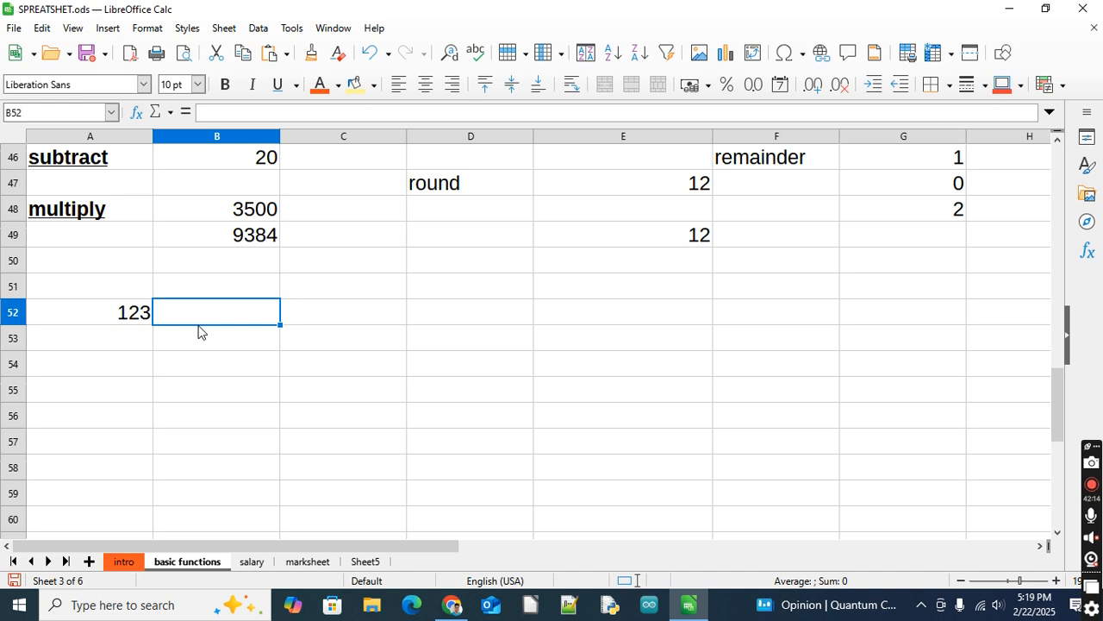
pyautogui.write('250')
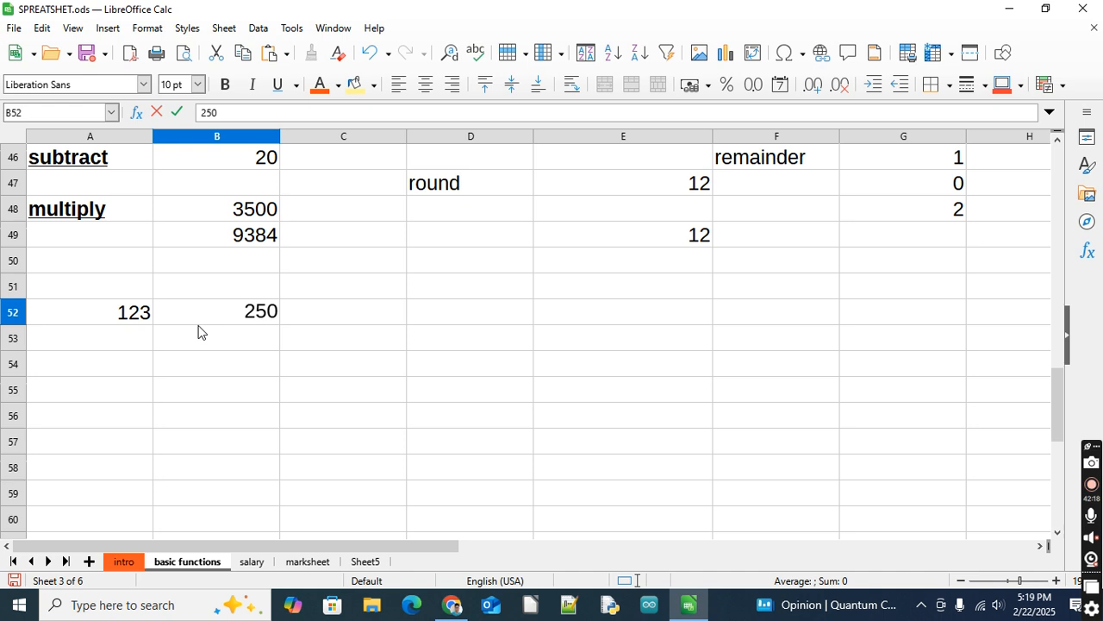
pyautogui.press('Tab')
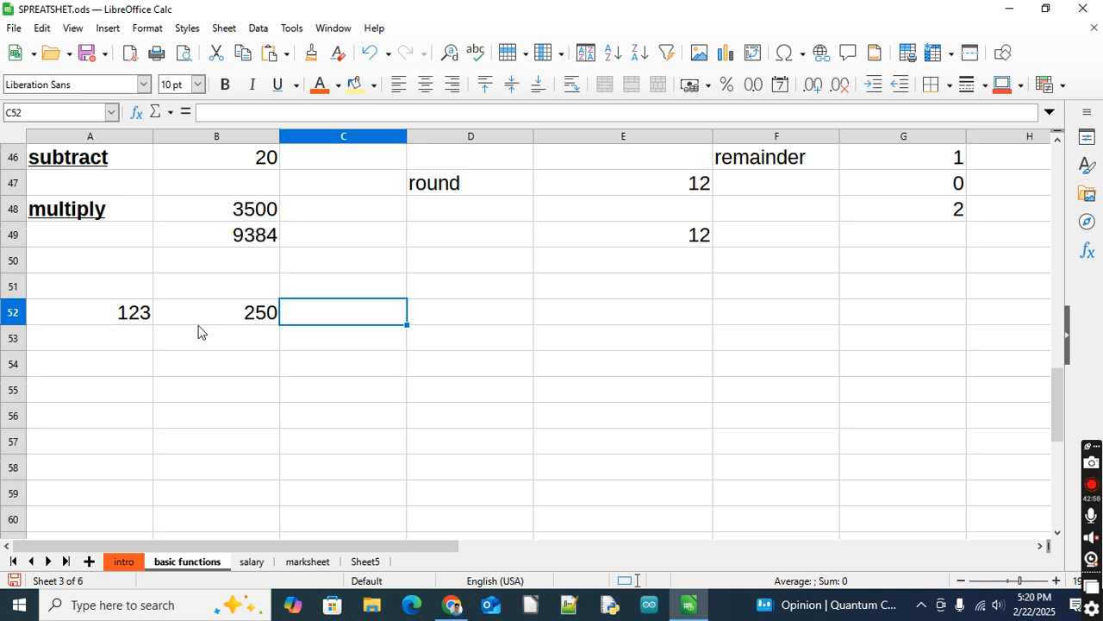
pyautogui.press('Right')
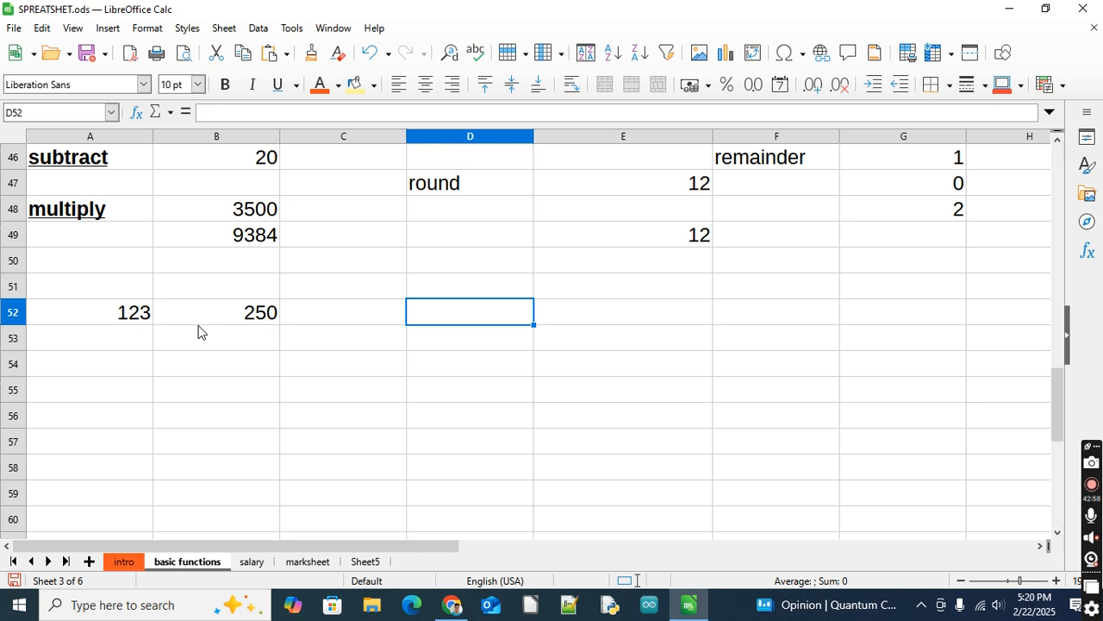
pyautogui.press('Left')
pyautogui.press('Right')
pyautogui.press('Left')
pyautogui.press('Right')
pyautogui.press('Left')
pyautogui.press('Left')
pyautogui.press('Left')
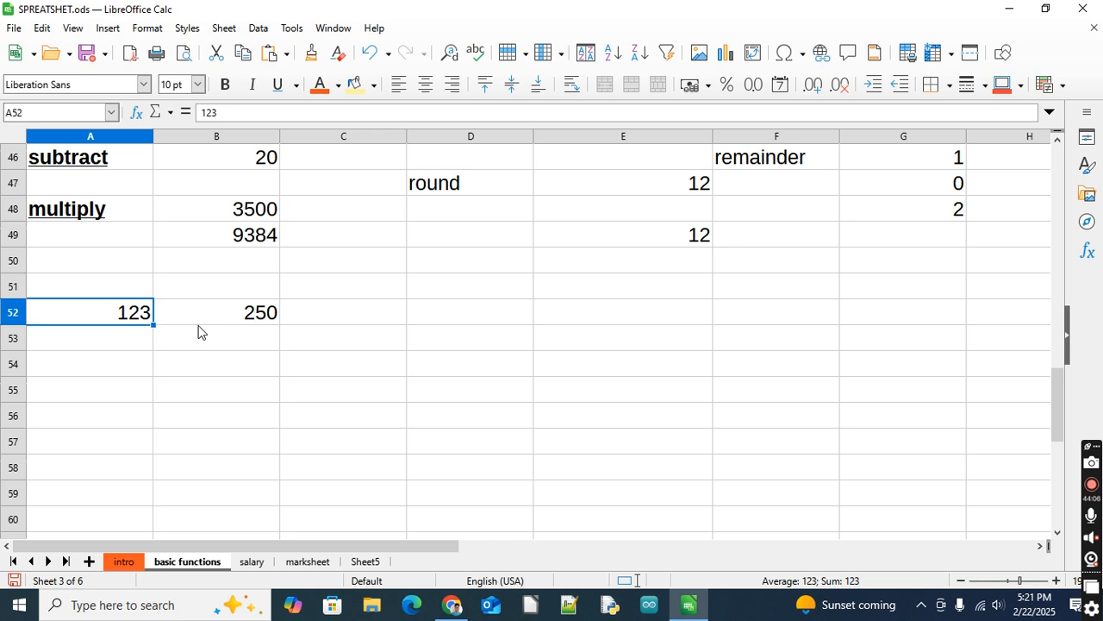
# - Calculate what percentage A52 is of B52 with the formula =A52*100/B52 in cell D52
pyautogui.click(449, 321)
pyautogui.write('=')
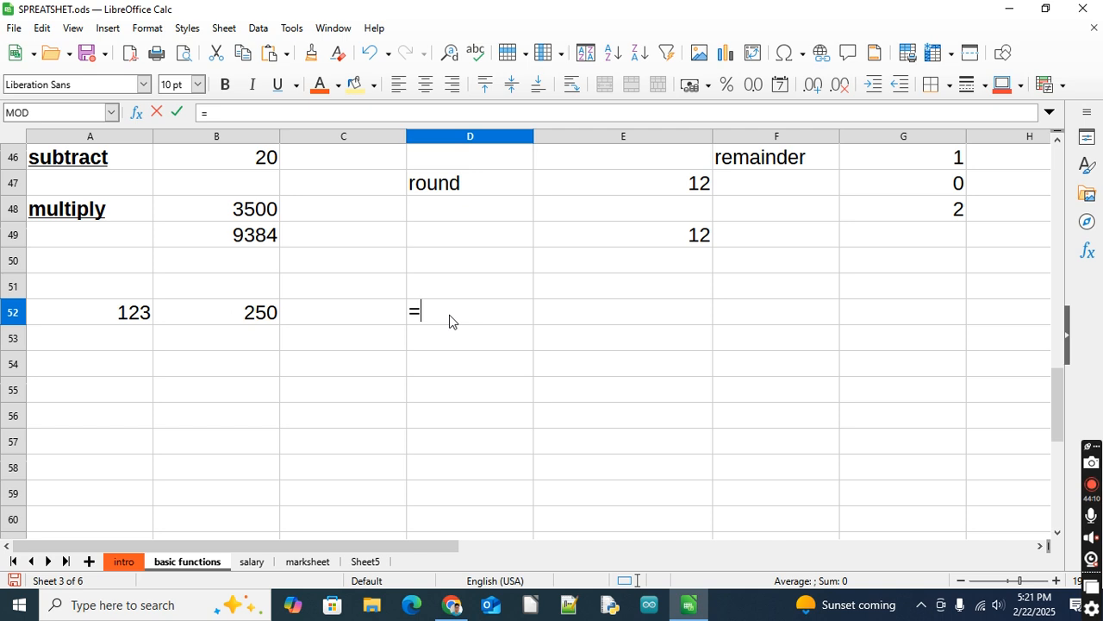
pyautogui.click(111, 320)
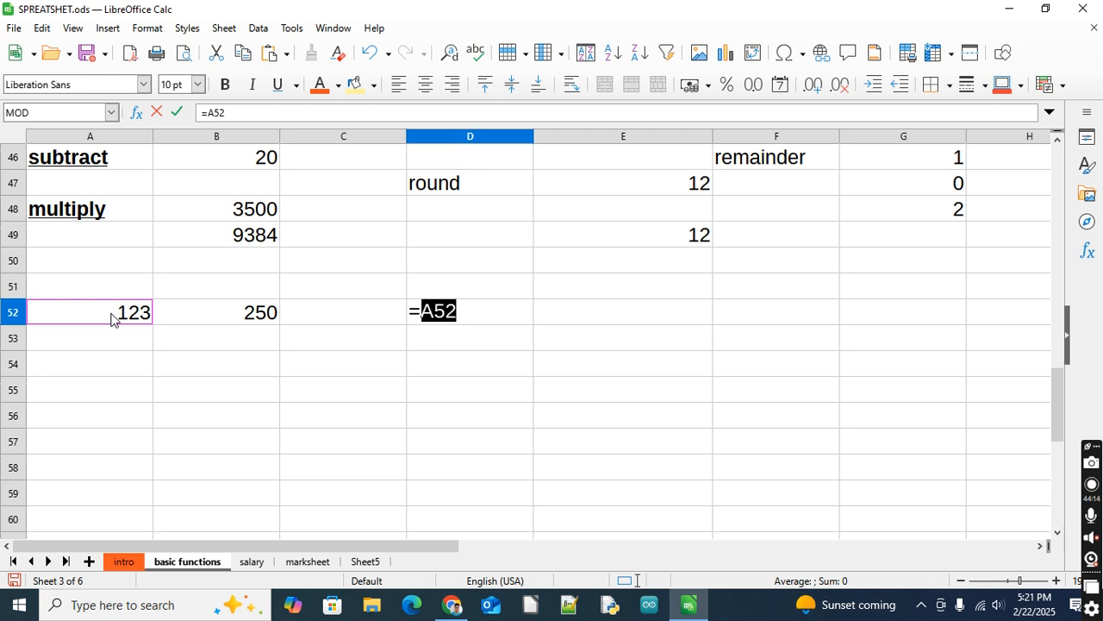
pyautogui.write('*')
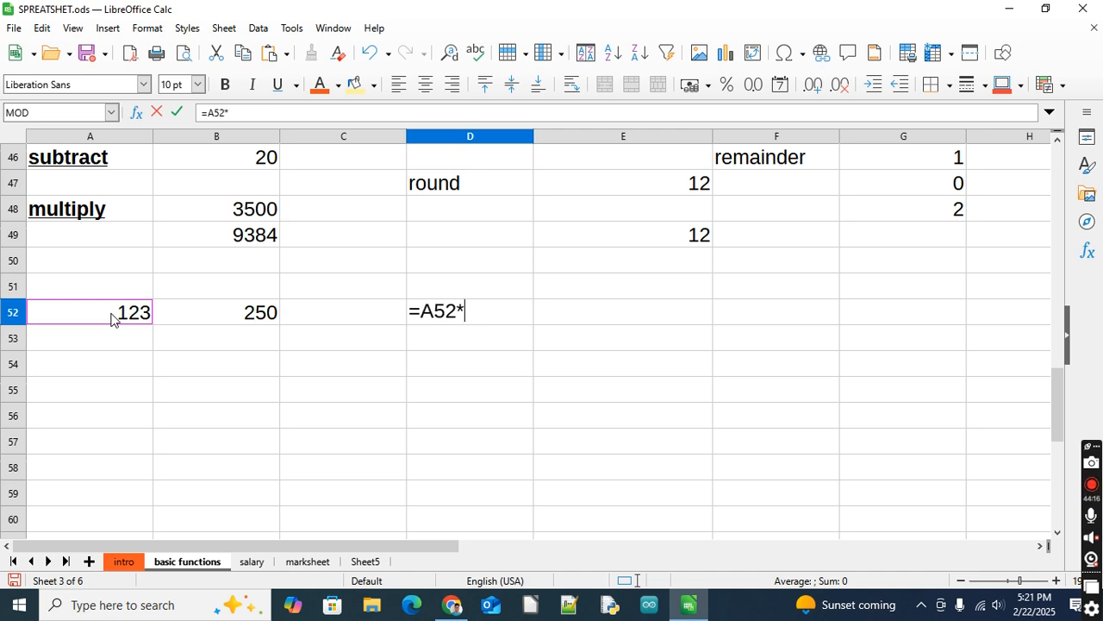
pyautogui.write('100/')
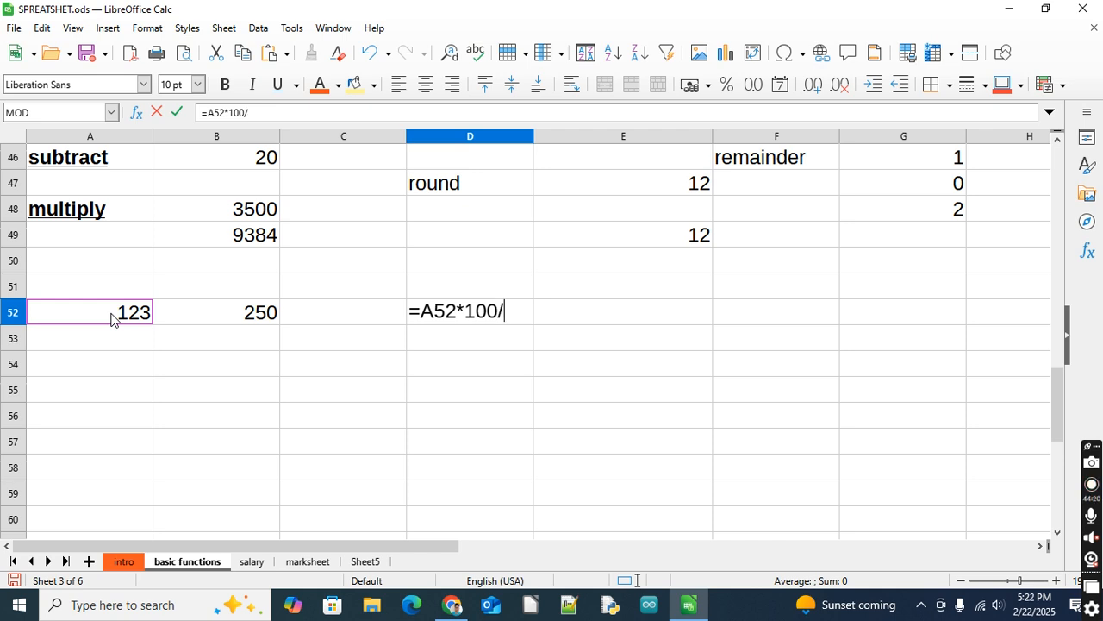
pyautogui.click(263, 318)
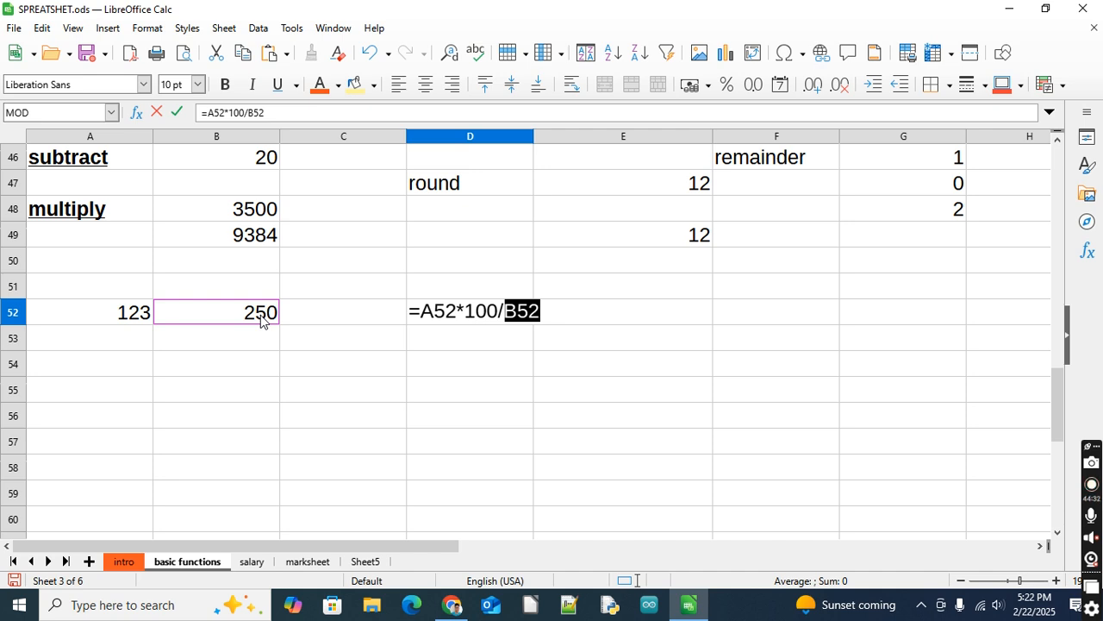
pyautogui.press('Return')
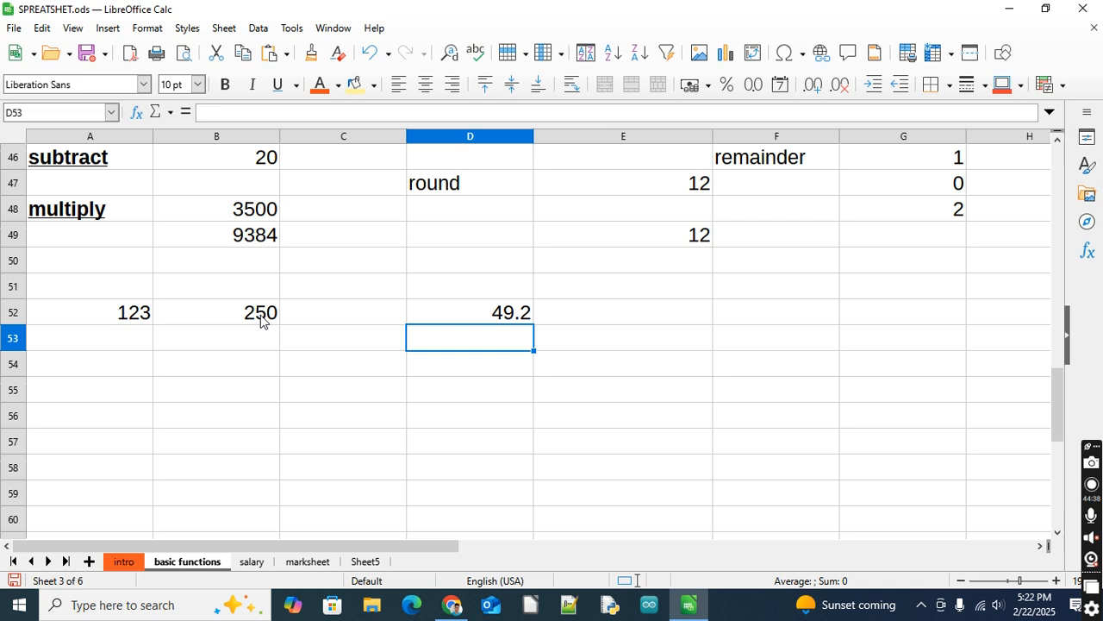
# - Remove one decimal place from the result in cell D52 and format the cell as a percentage
pyautogui.click(486, 319)
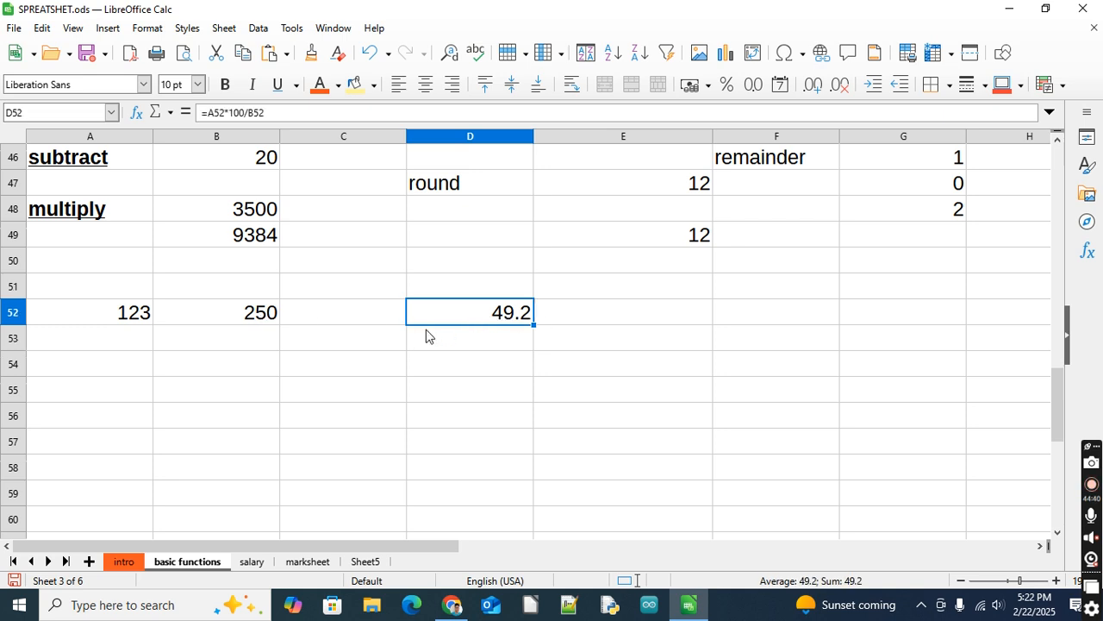
pyautogui.click(840, 86)
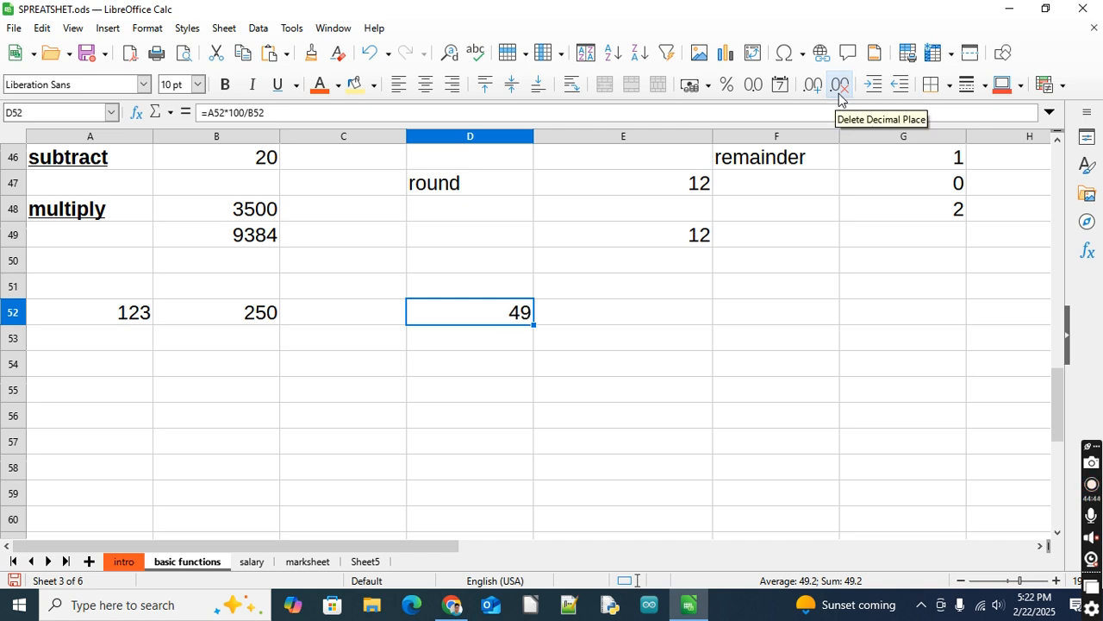
pyautogui.click(729, 86)
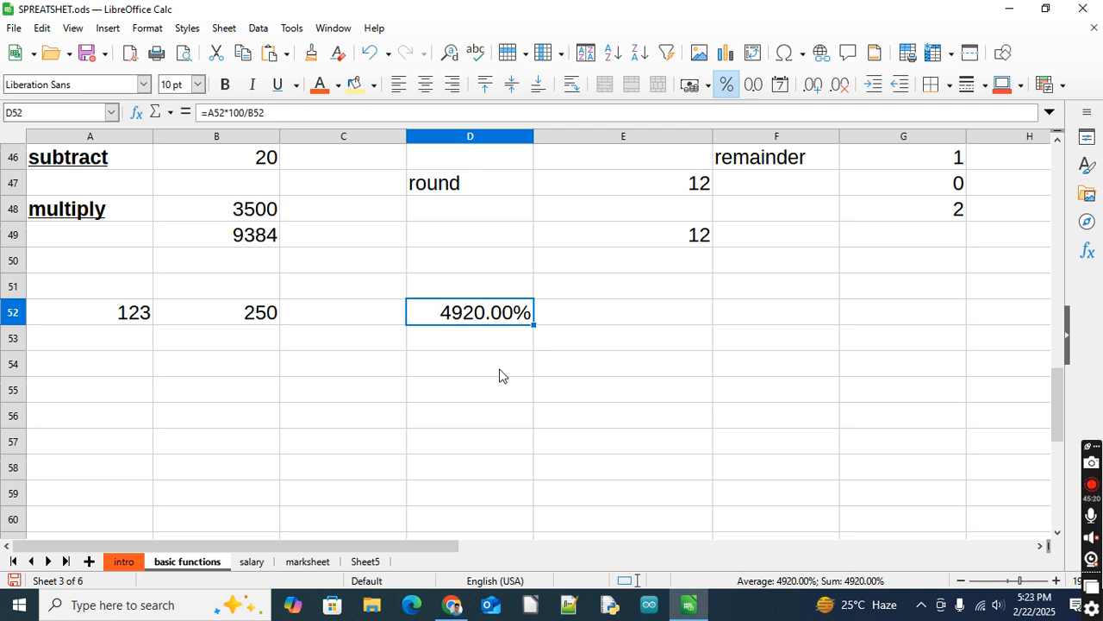
# - Change the formula in cell D52 to =(A52*100/B52)/100 so that it suits the percent format
pyautogui.press('F2')
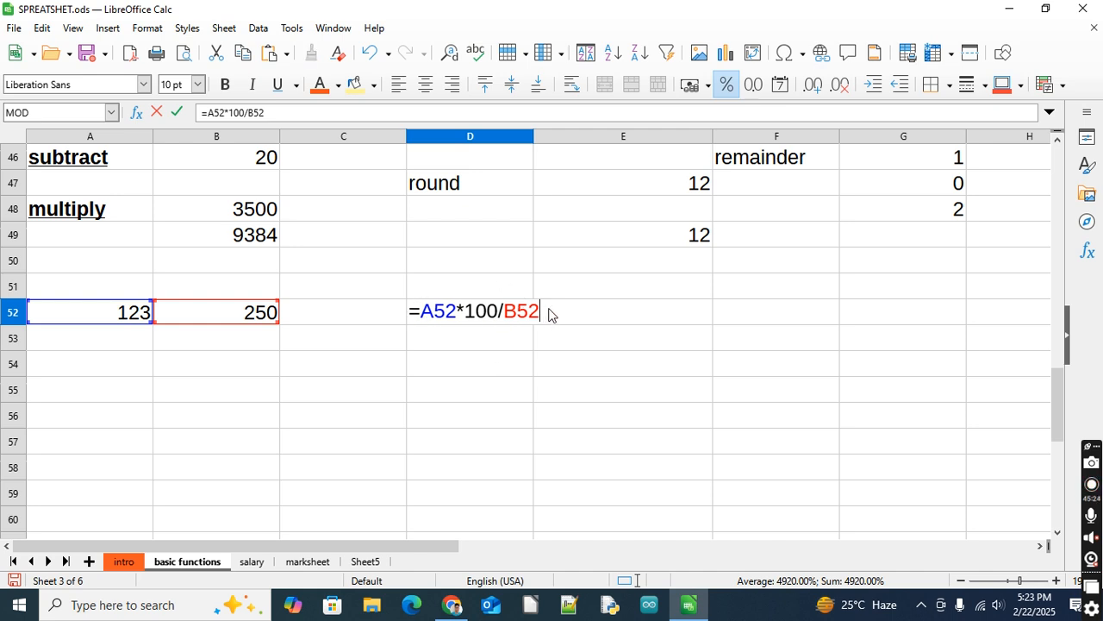
pyautogui.press('Return')
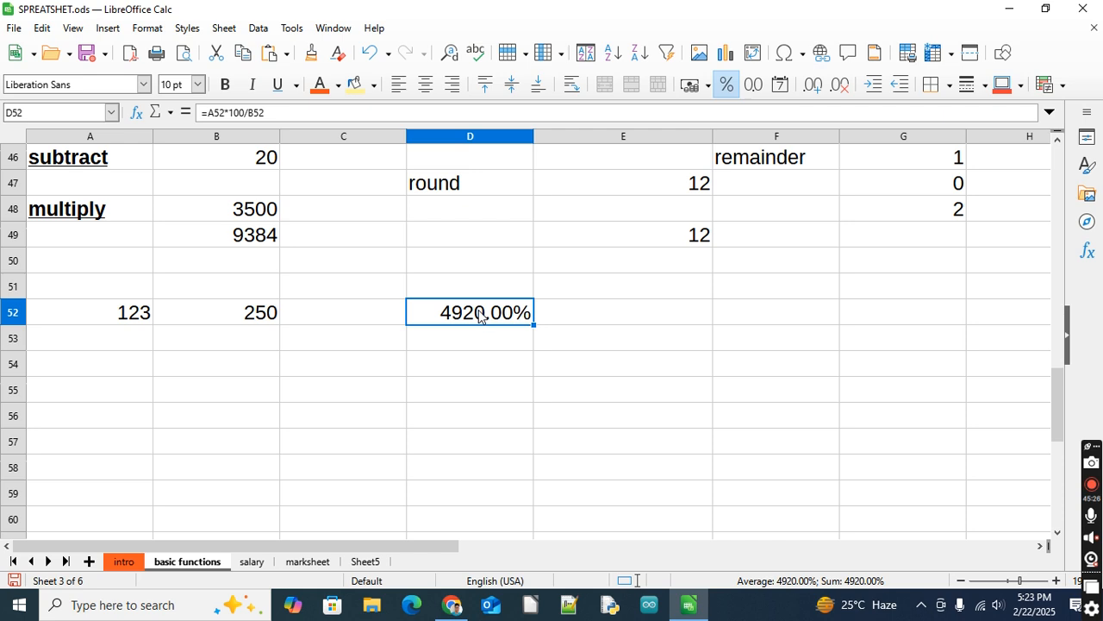
pyautogui.click(278, 113)
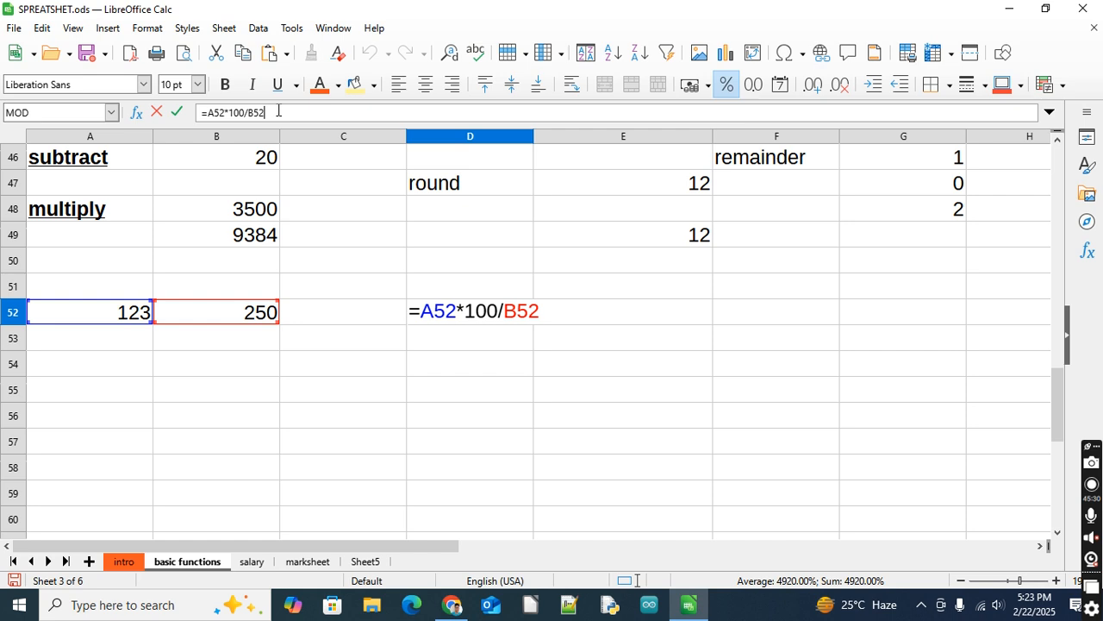
pyautogui.write(')')
pyautogui.press('Left')
pyautogui.press('Left')
pyautogui.press('Left')
pyautogui.press('Left')
pyautogui.press('Left')
pyautogui.press('Left')
pyautogui.press('Left')
pyautogui.press('Left')
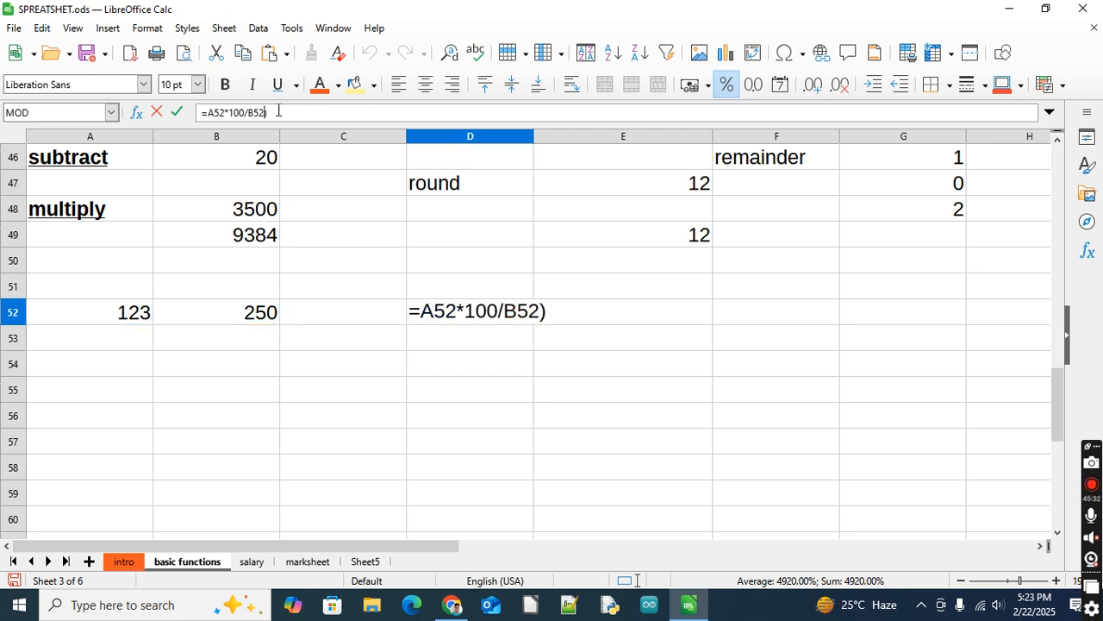
pyautogui.press('Left')
pyautogui.press('Left')
pyautogui.press('Left')
pyautogui.write('(')
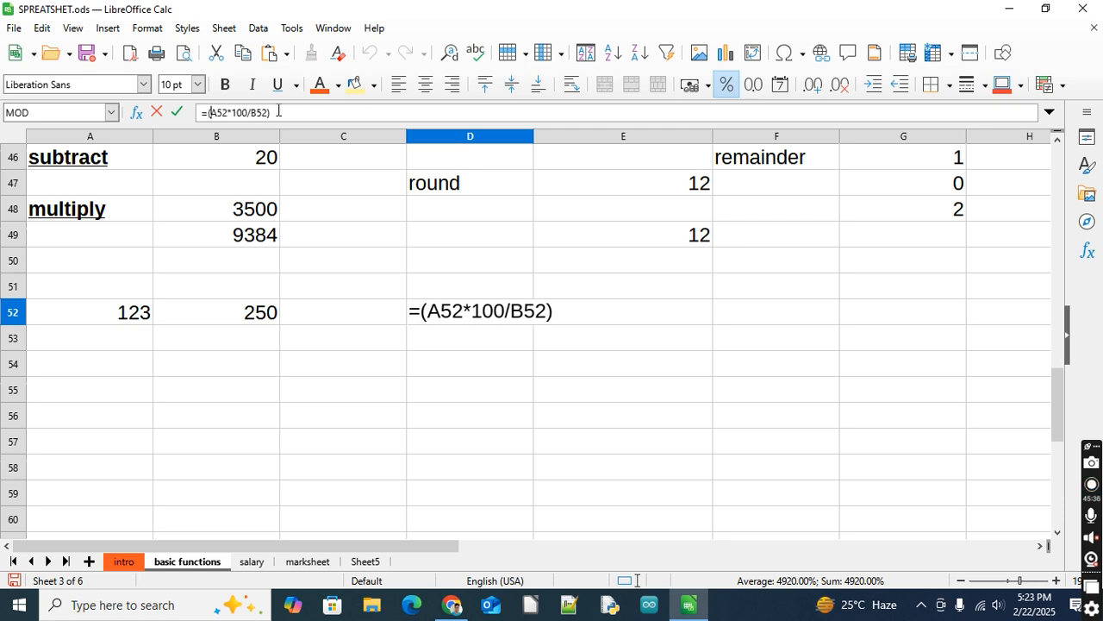
pyautogui.press('End')
pyautogui.write('/100')
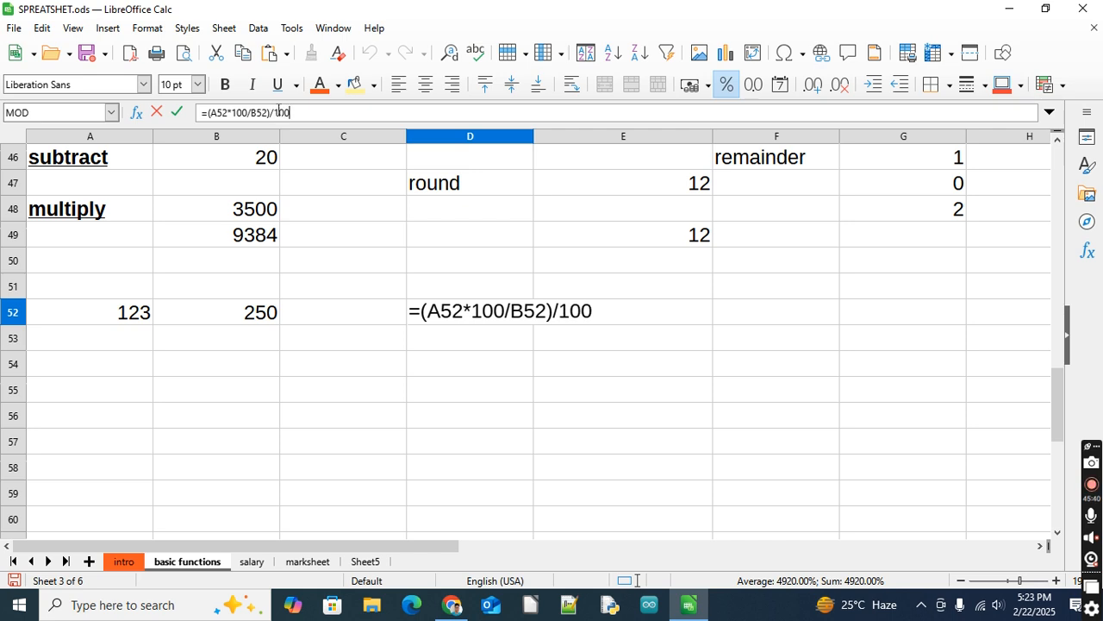
pyautogui.press('Return')
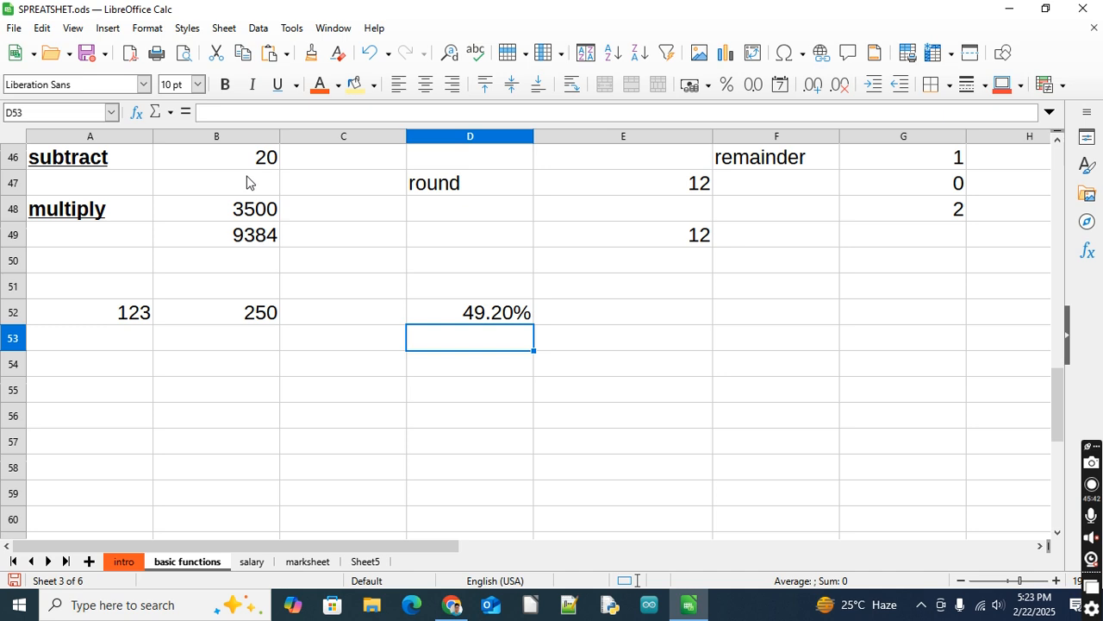
# - Remove both decimal places from the percentage in cell D52
pyautogui.click(464, 312)
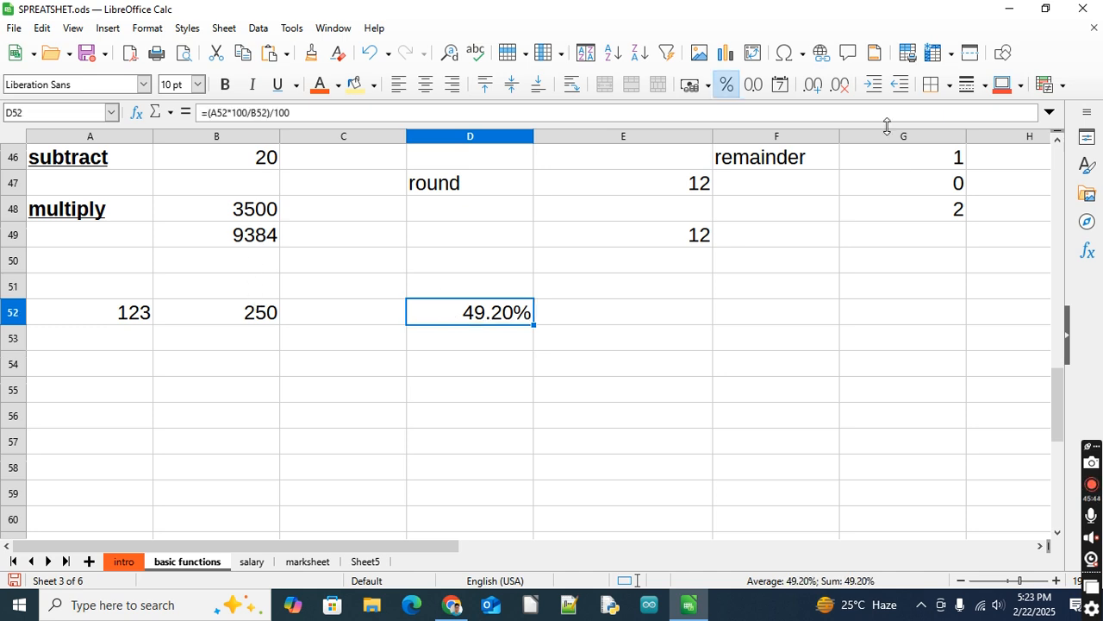
pyautogui.click(842, 88)
pyautogui.click(840, 89)
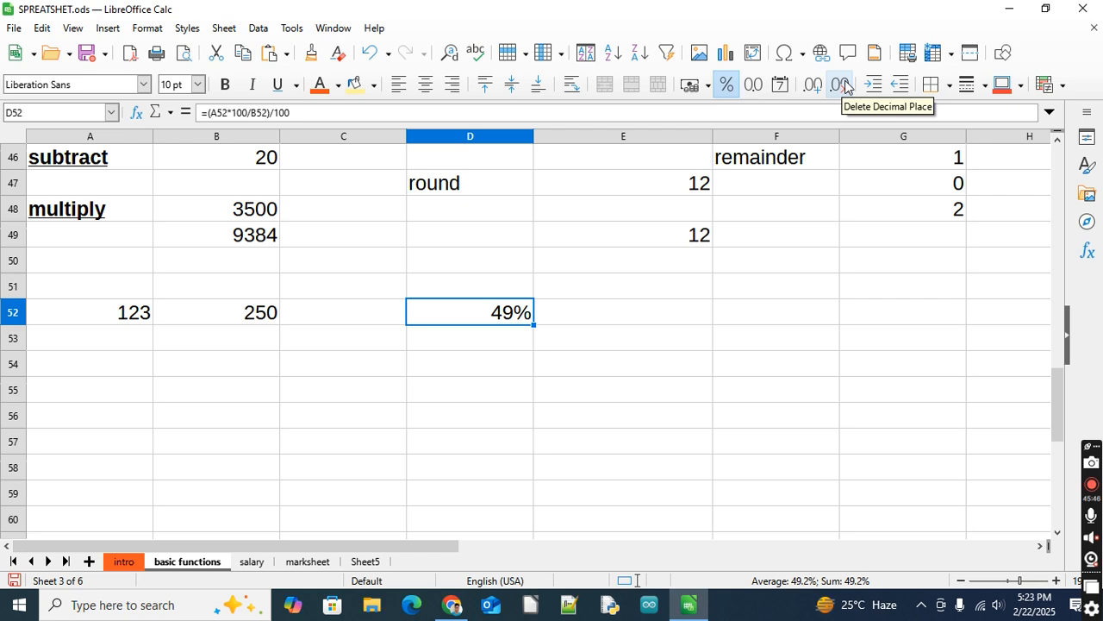
pyautogui.click(410, 374)
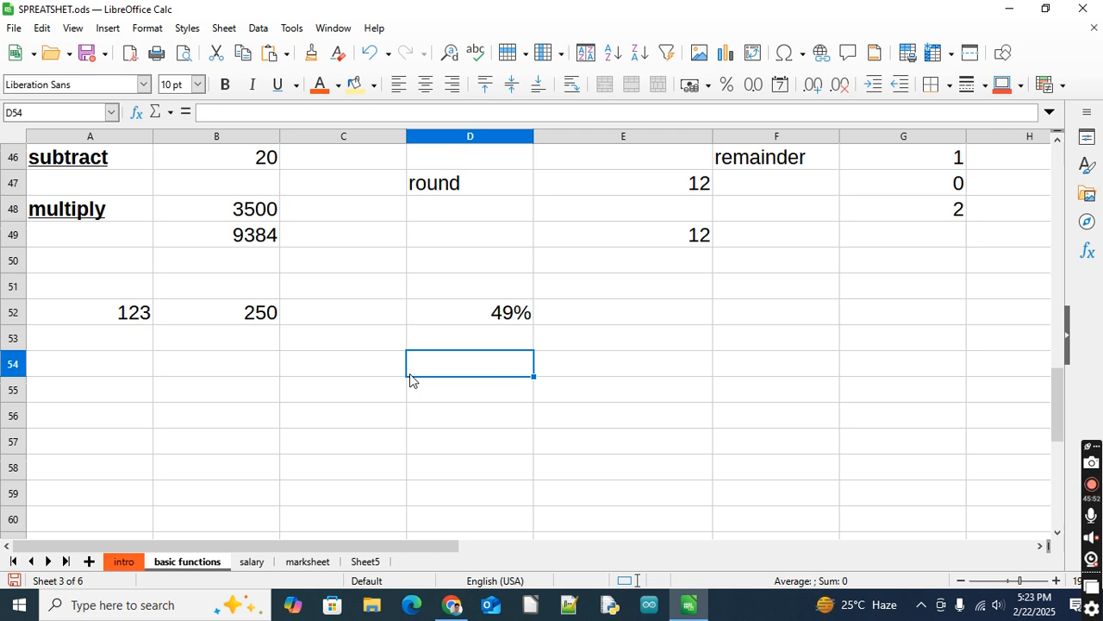
# - Enter 2350 in cell B55 and 33% in cell C55
pyautogui.click(133, 389)
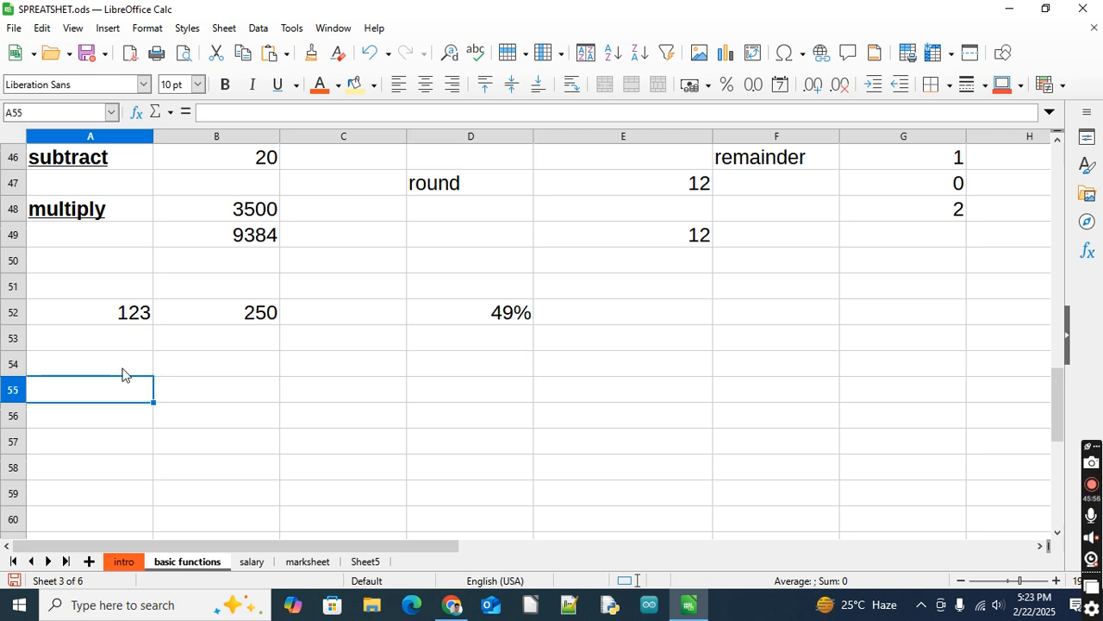
pyautogui.click(219, 388)
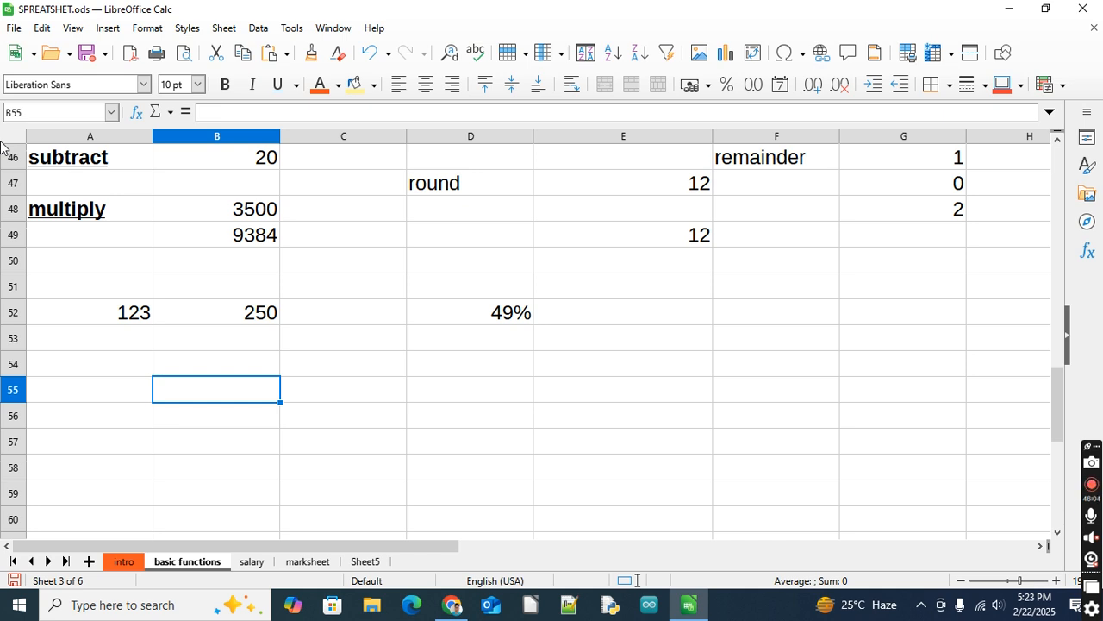
pyautogui.write('2350')
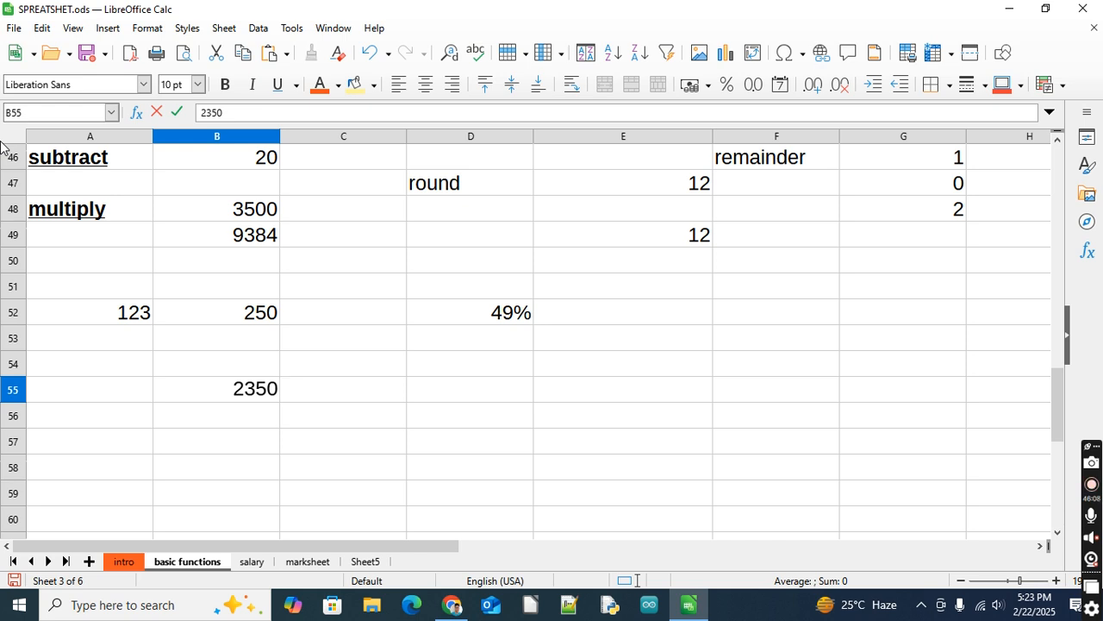
pyautogui.press('Tab')
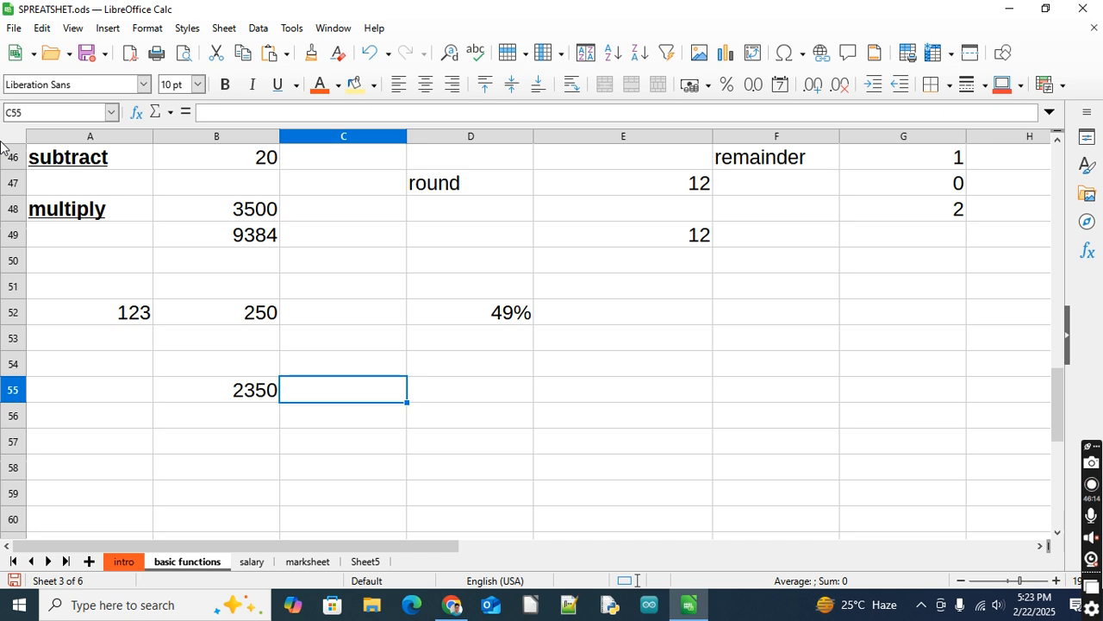
pyautogui.write('33')
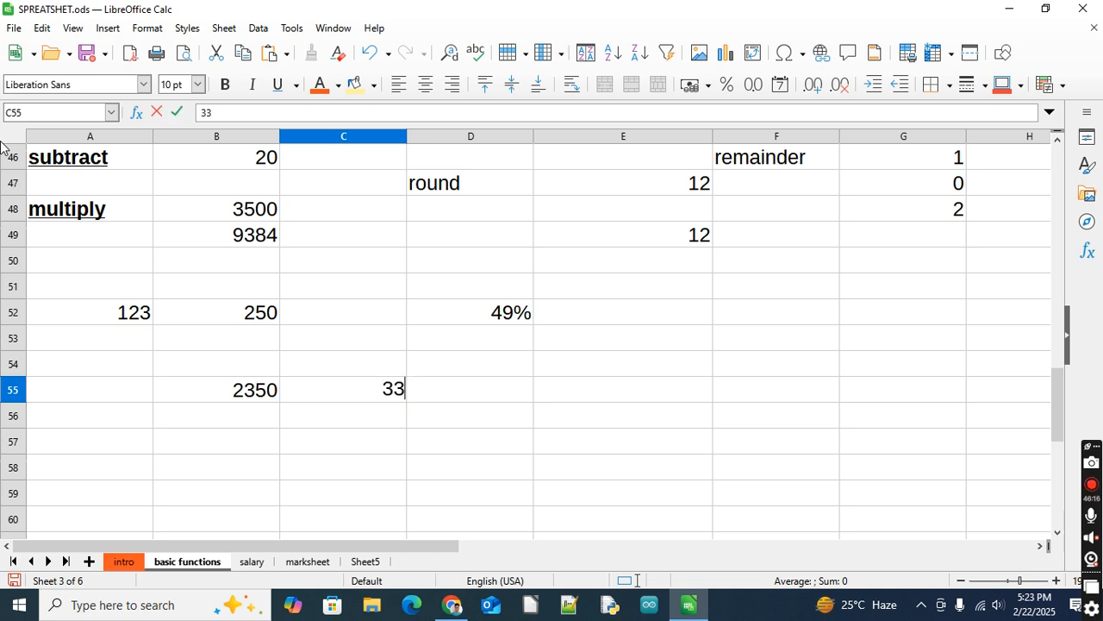
pyautogui.write('.00%')
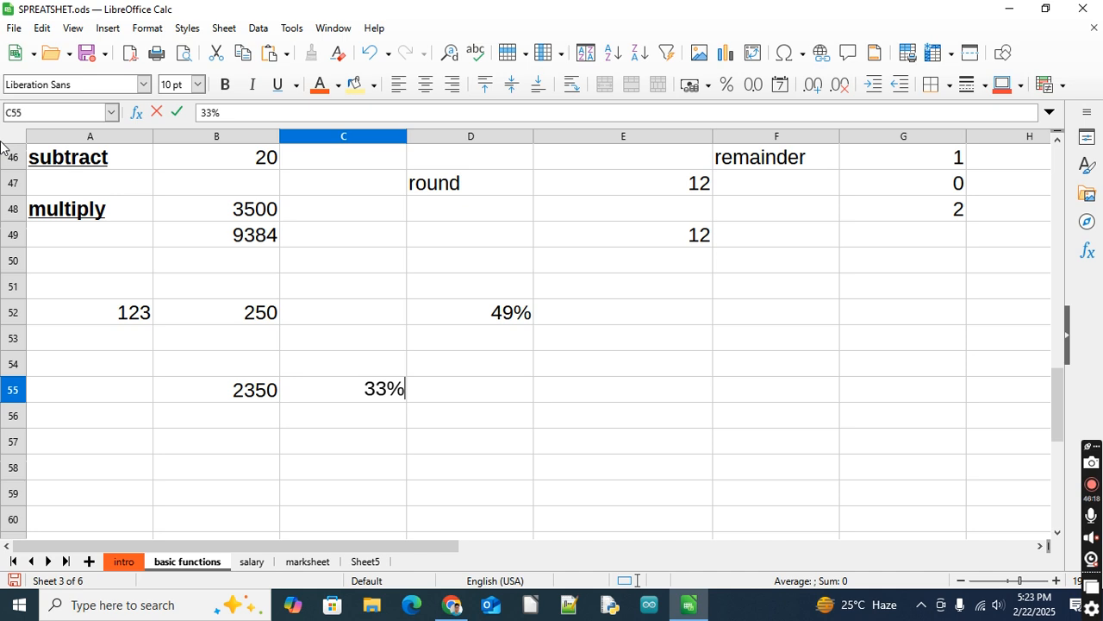
pyautogui.press('Return')
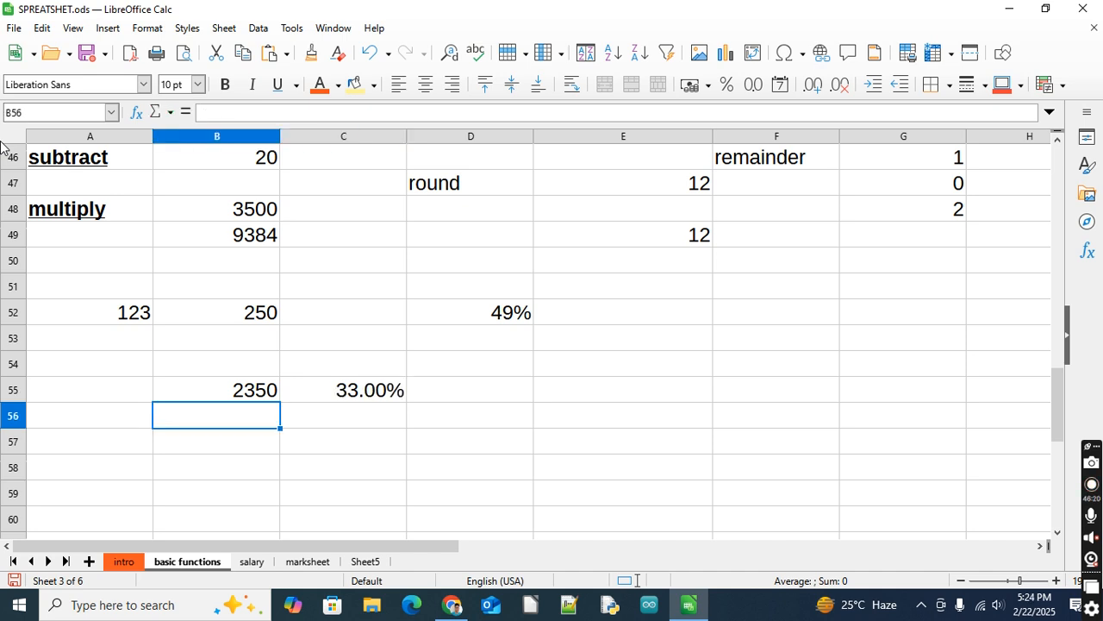
# - Remove both decimal places from the percentage in cell C55
pyautogui.click(339, 395)
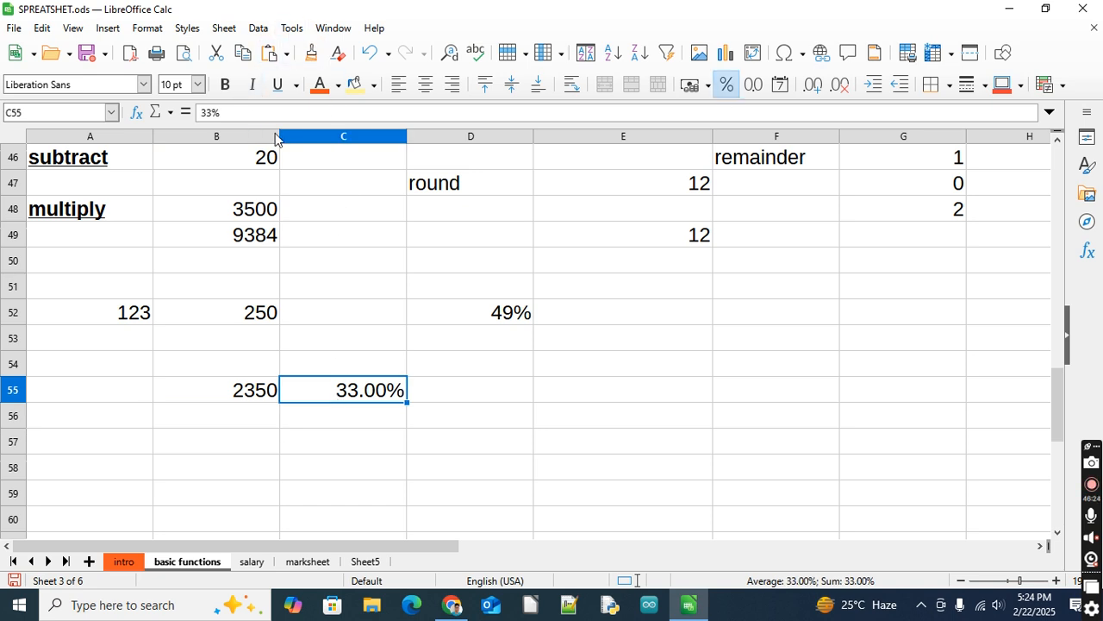
pyautogui.click(839, 86)
pyautogui.click(840, 87)
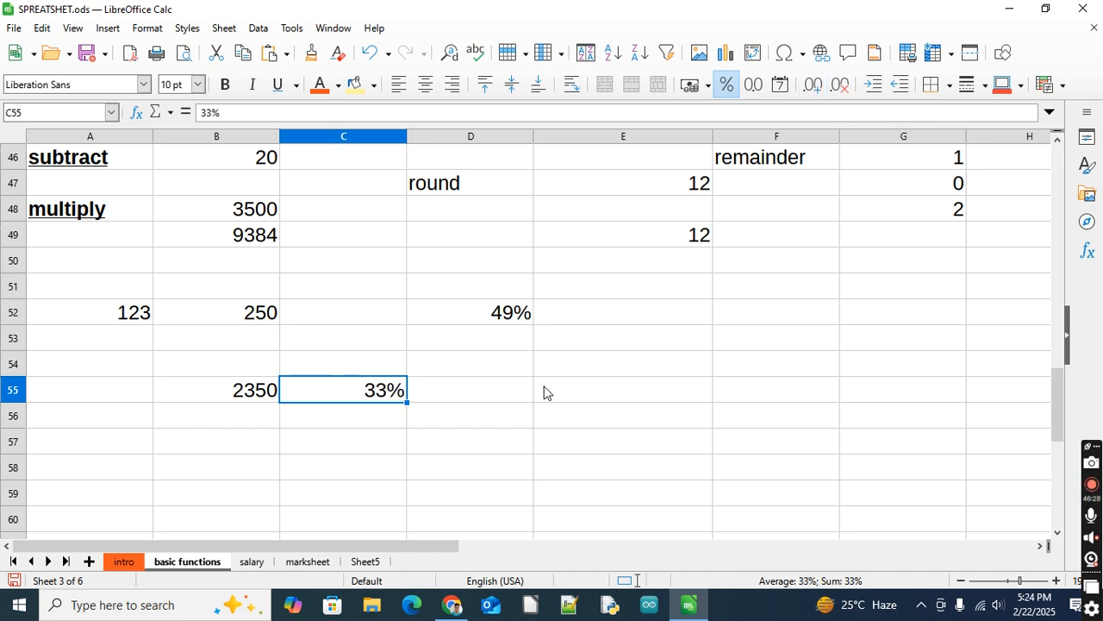
# - Calculate the percentage share of the amount with the formula =B55*C55 in cell B57
pyautogui.click(231, 441)
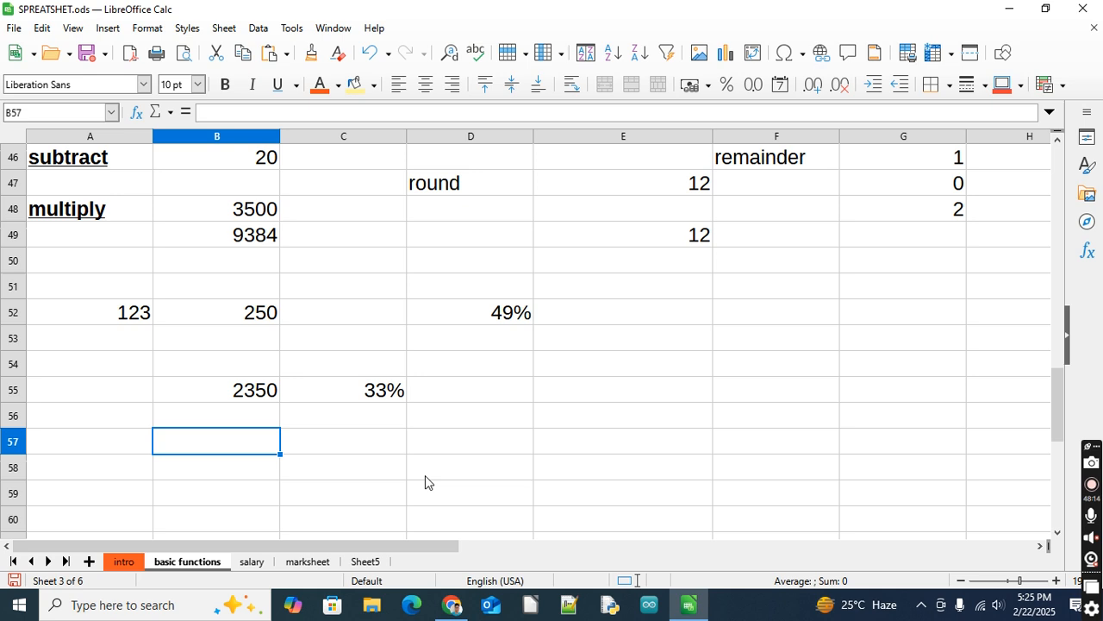
pyautogui.write('=')
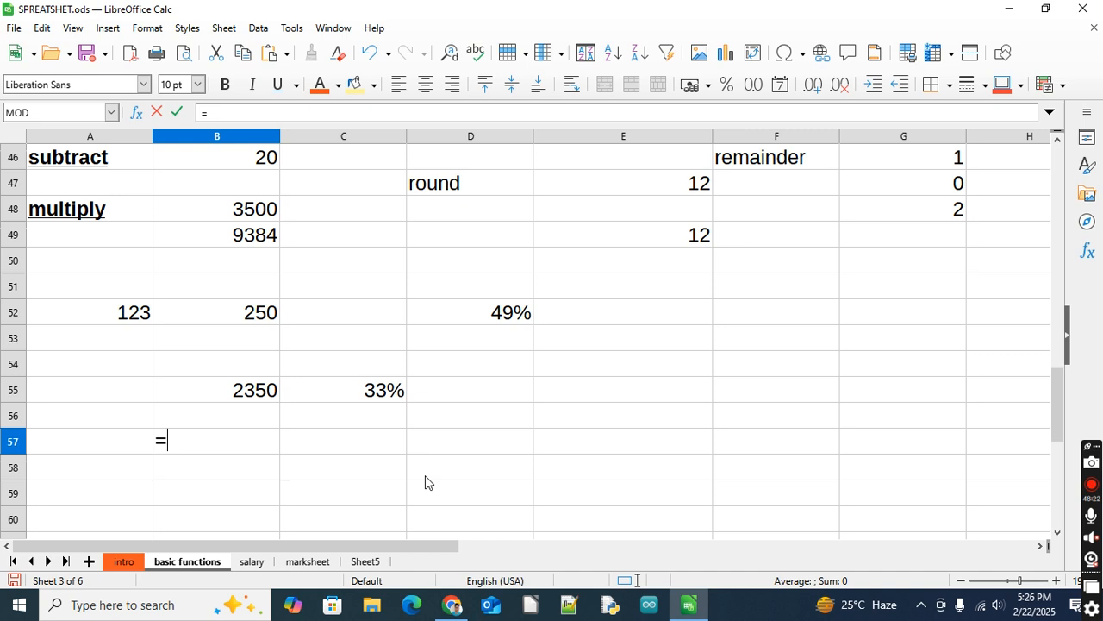
pyautogui.click(199, 397)
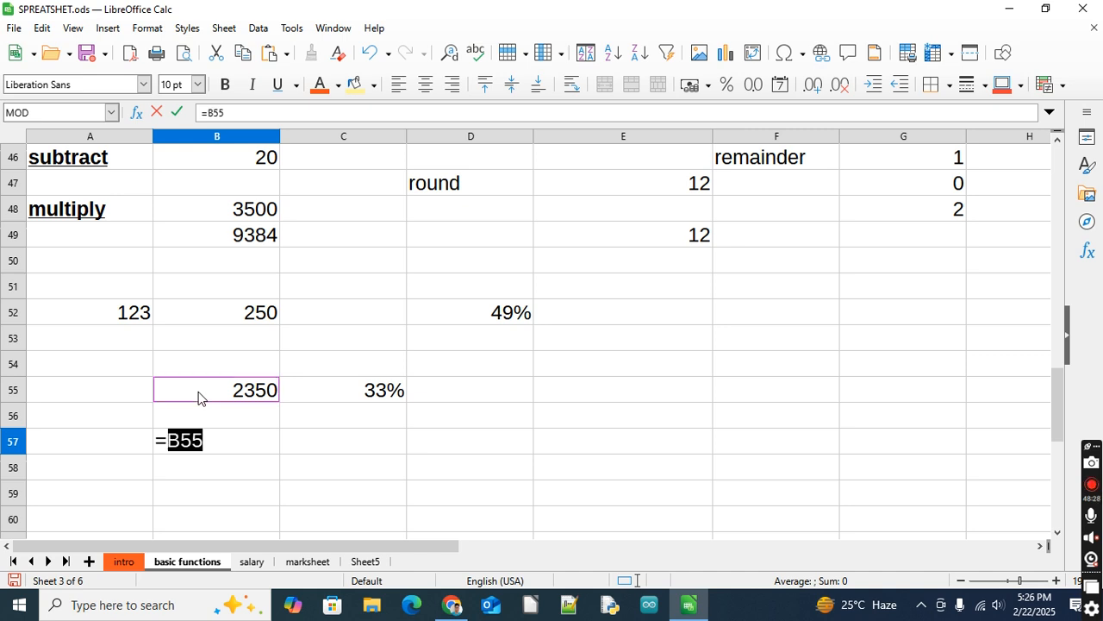
pyautogui.write('*')
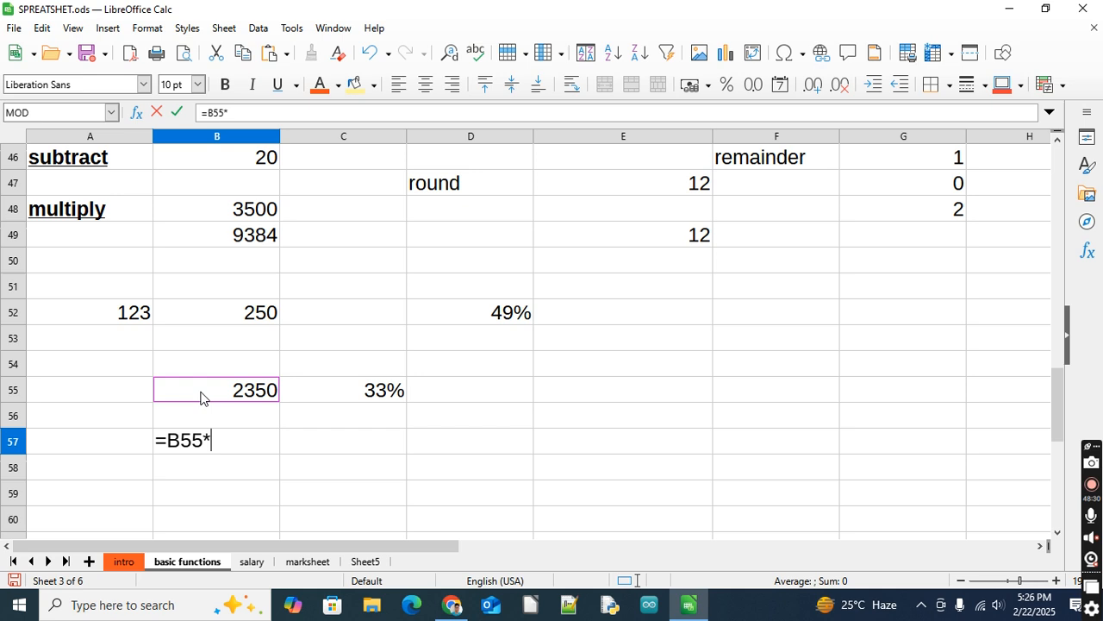
pyautogui.click(327, 396)
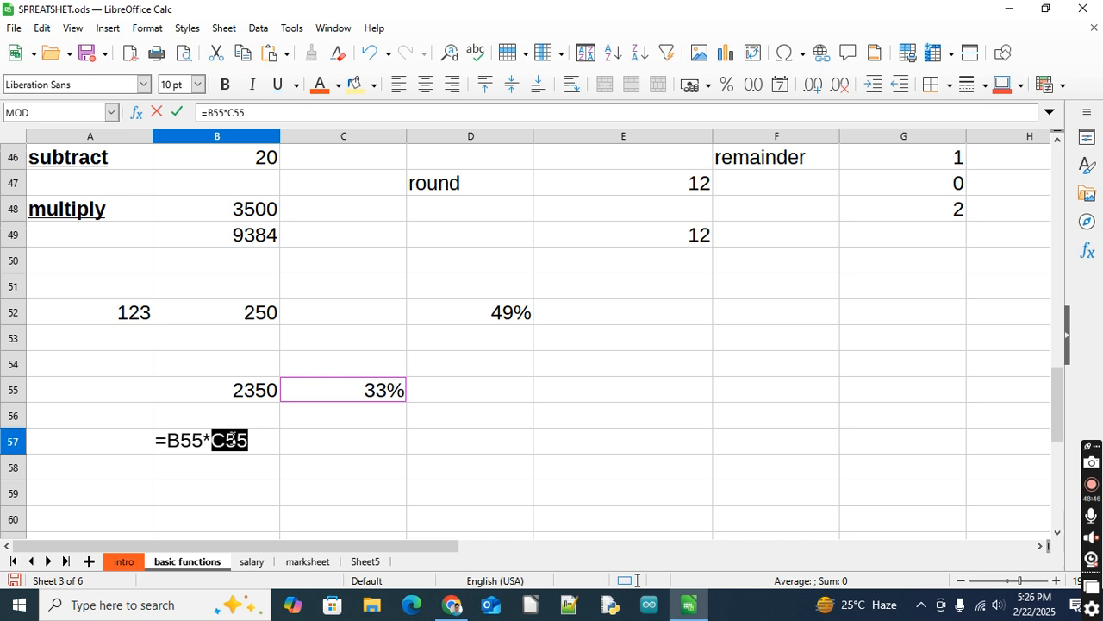
pyautogui.press('Return')
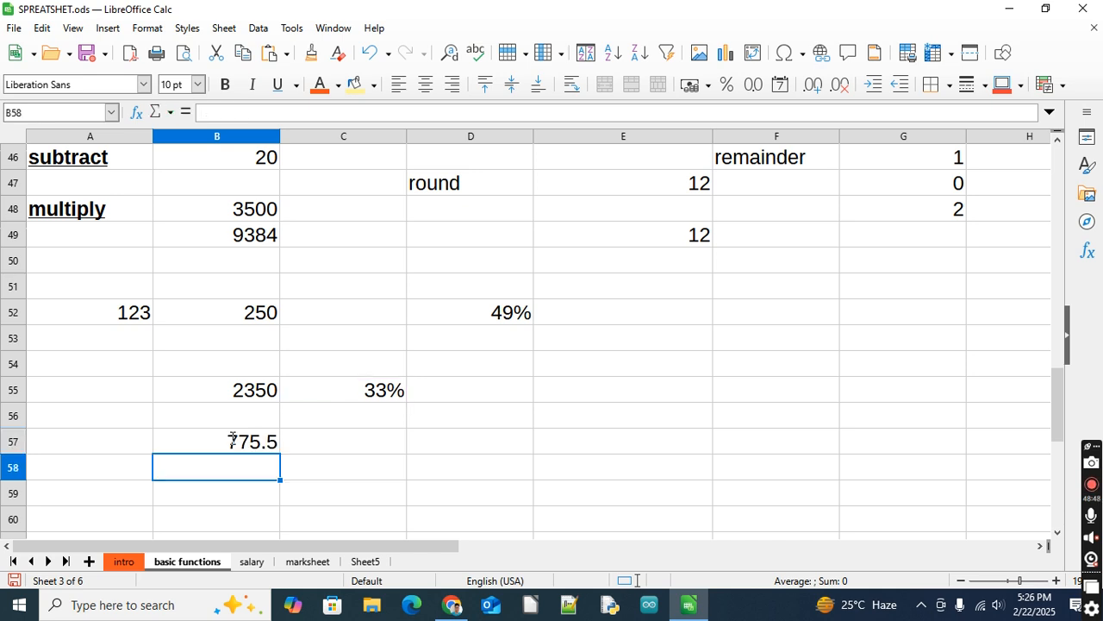
# - Subtract the percentage amount from the original value with the formula =B55-B57 in cell D57
pyautogui.click(344, 448)
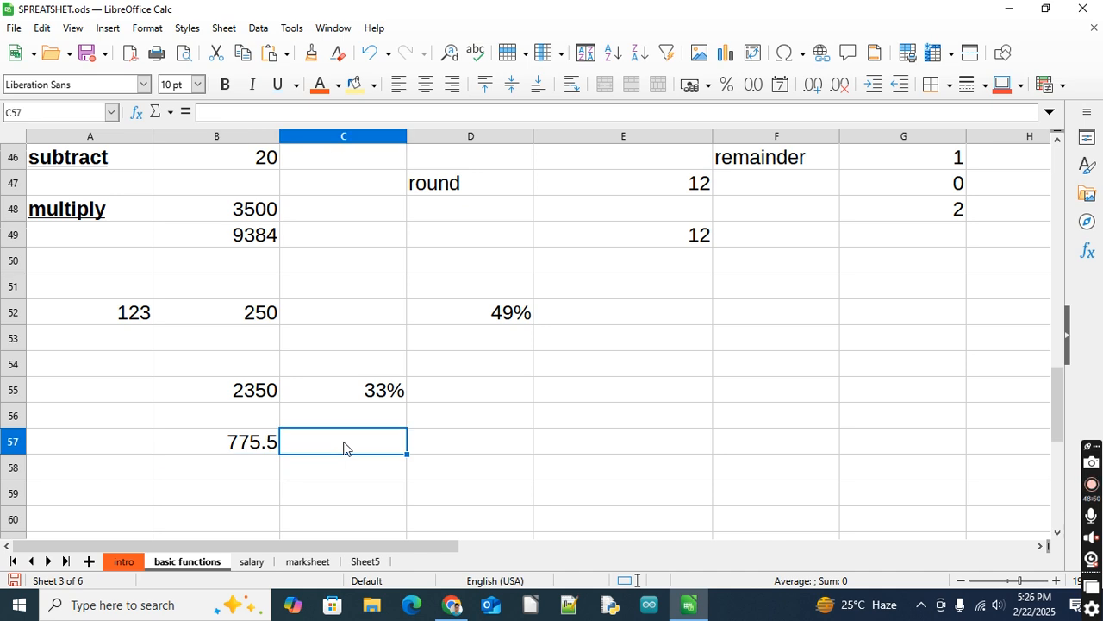
pyautogui.click(441, 442)
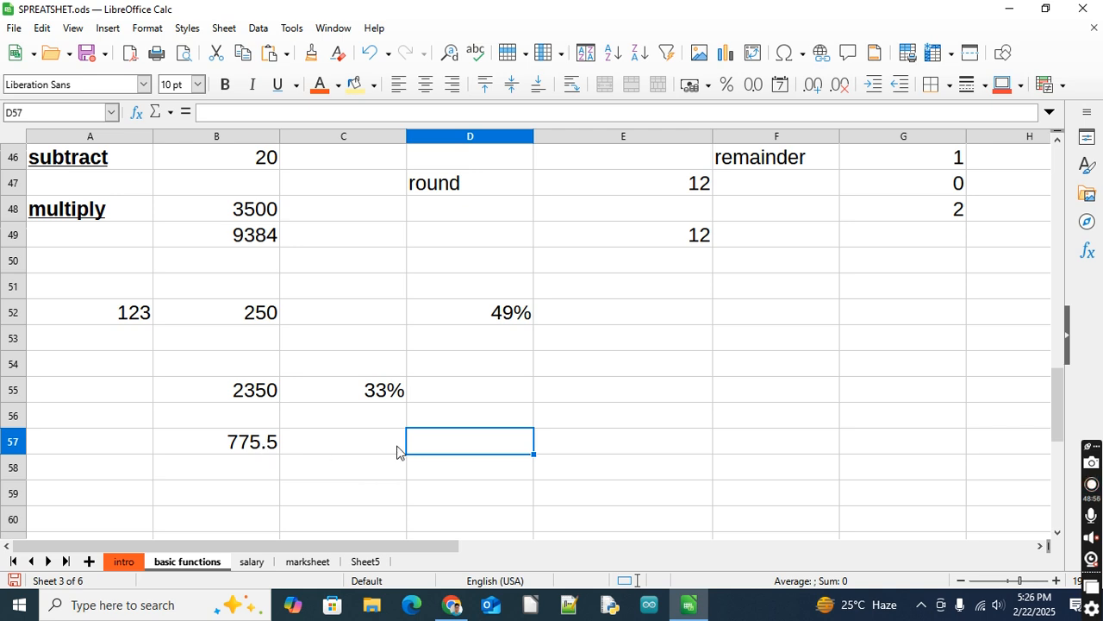
pyautogui.write('=')
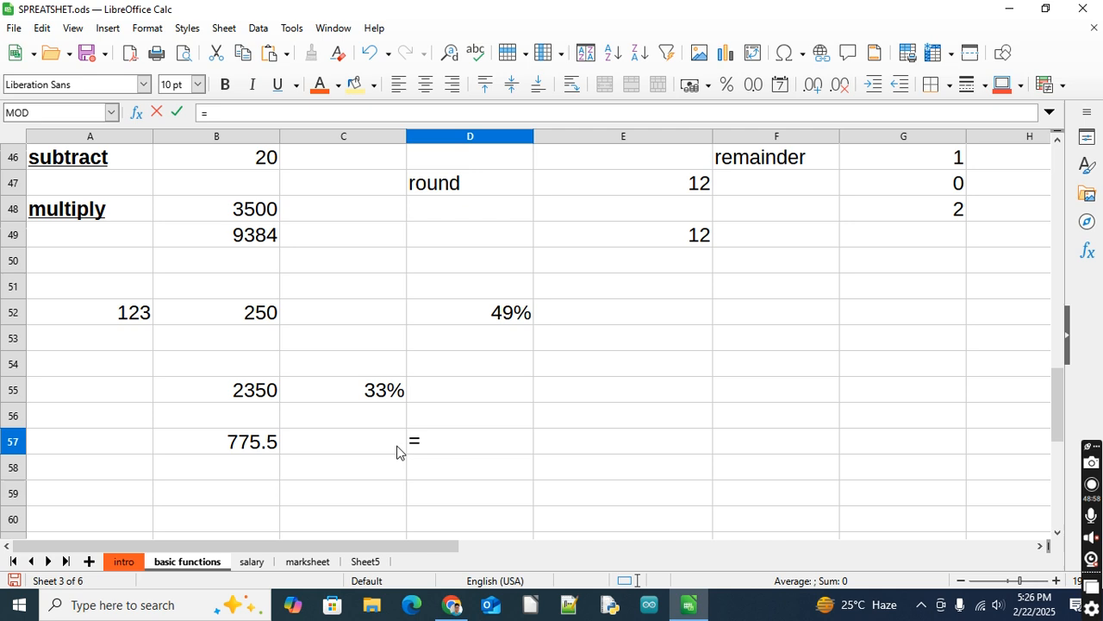
pyautogui.click(255, 391)
pyautogui.write('-')
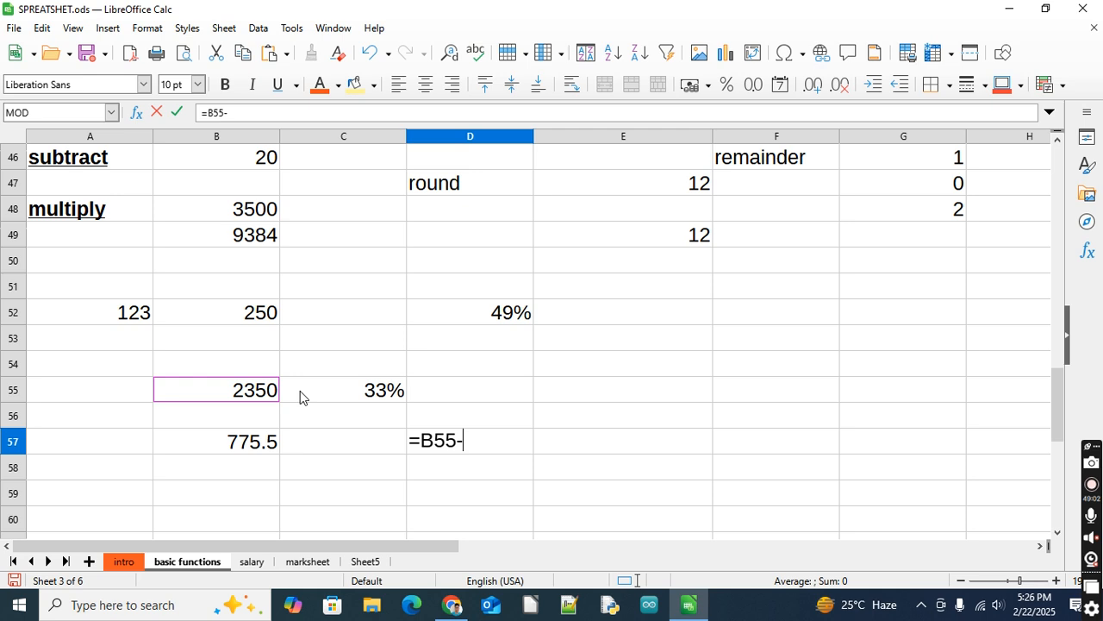
pyautogui.click(229, 447)
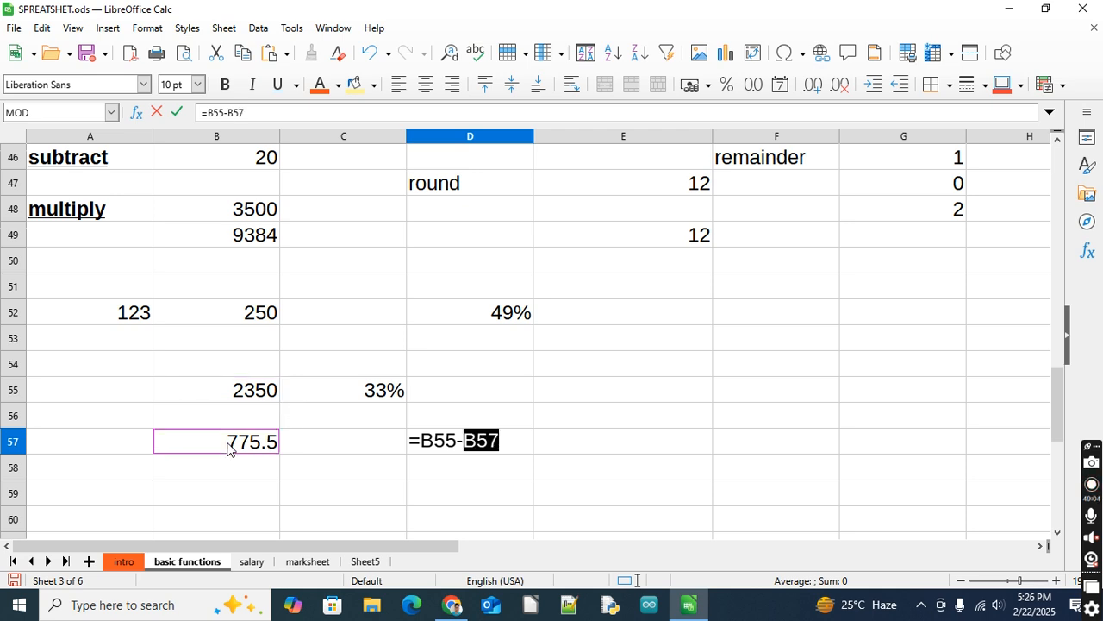
pyautogui.press('Return')
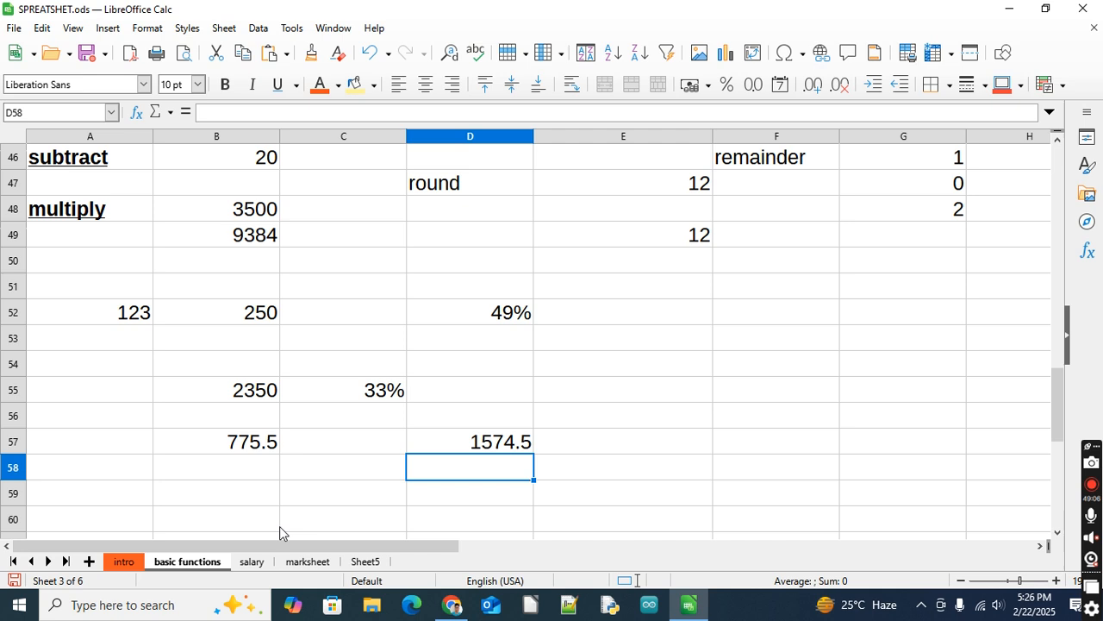
# - Remove the decimal place from the result in cell D57
pyautogui.click(455, 444)
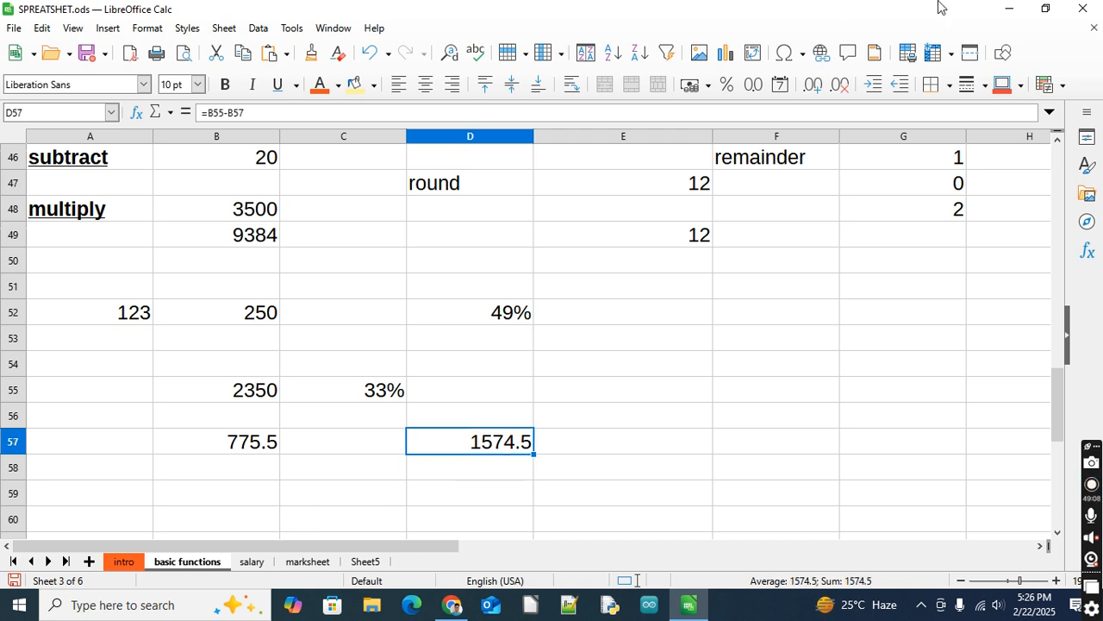
pyautogui.click(845, 86)
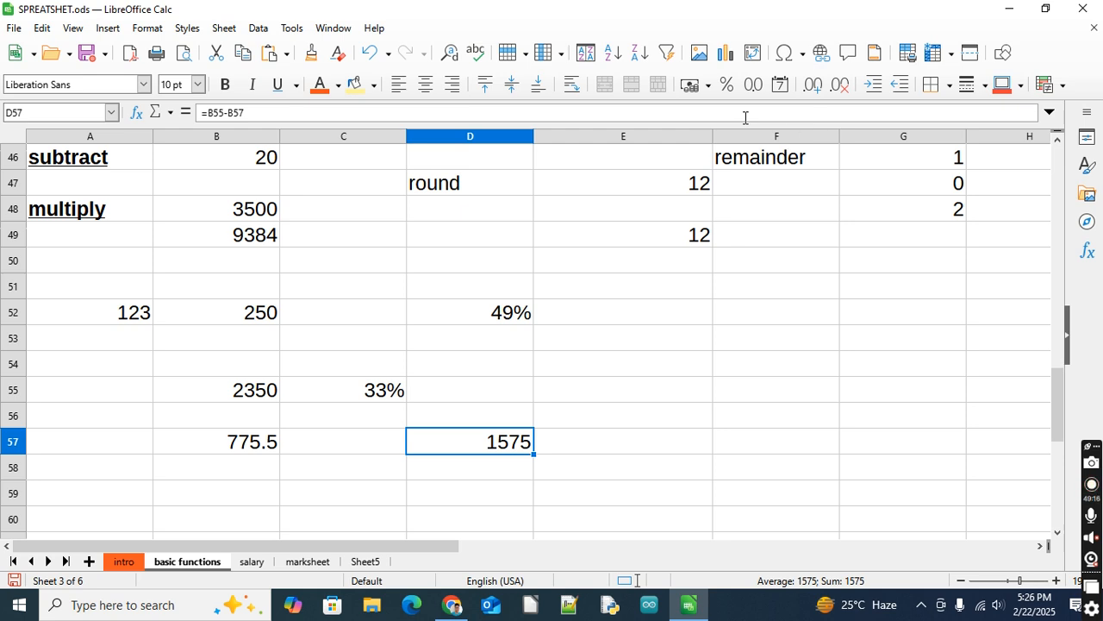
pyautogui.click(96, 498)
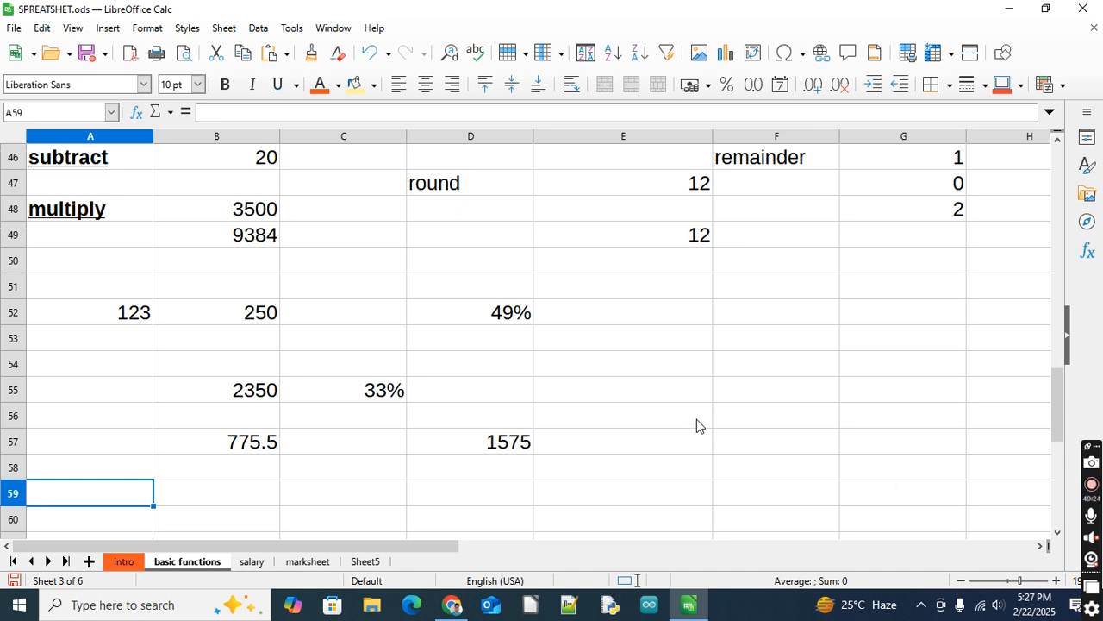
# - Show the formulas instead of their results and fit the widths of columns D, E and B to them
pyautogui.click(72, 28)
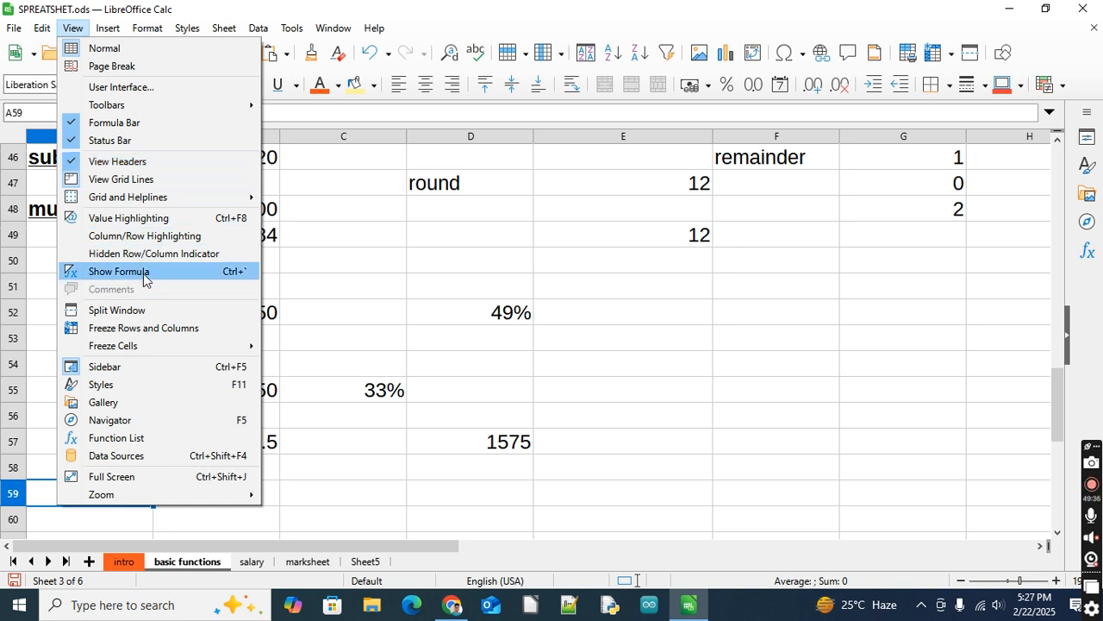
pyautogui.click(248, 278)
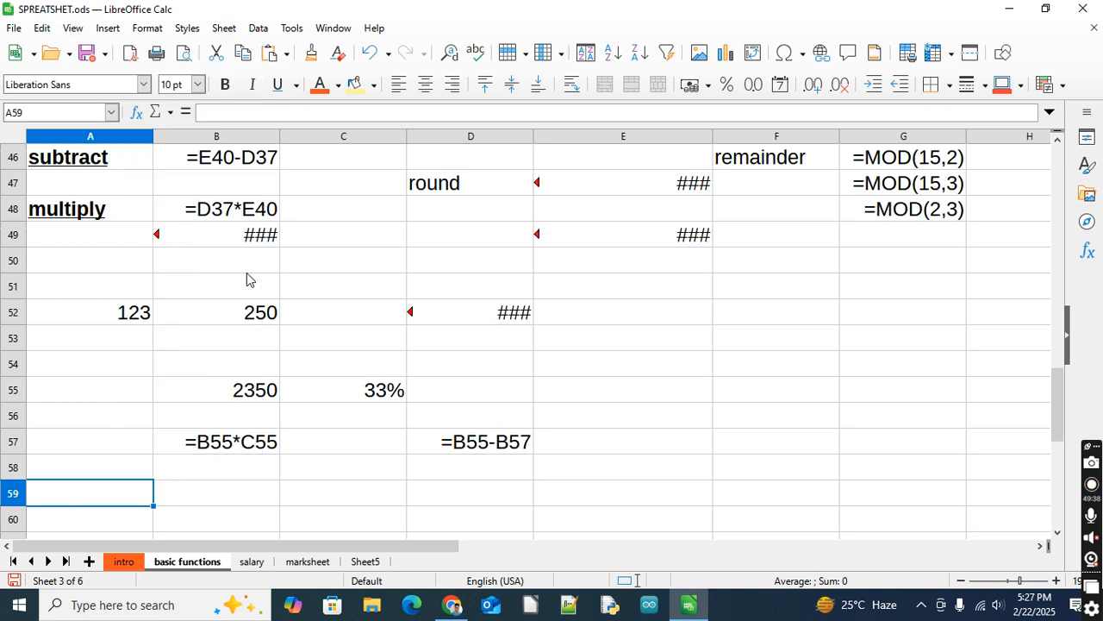
pyautogui.doubleClick(534, 139)
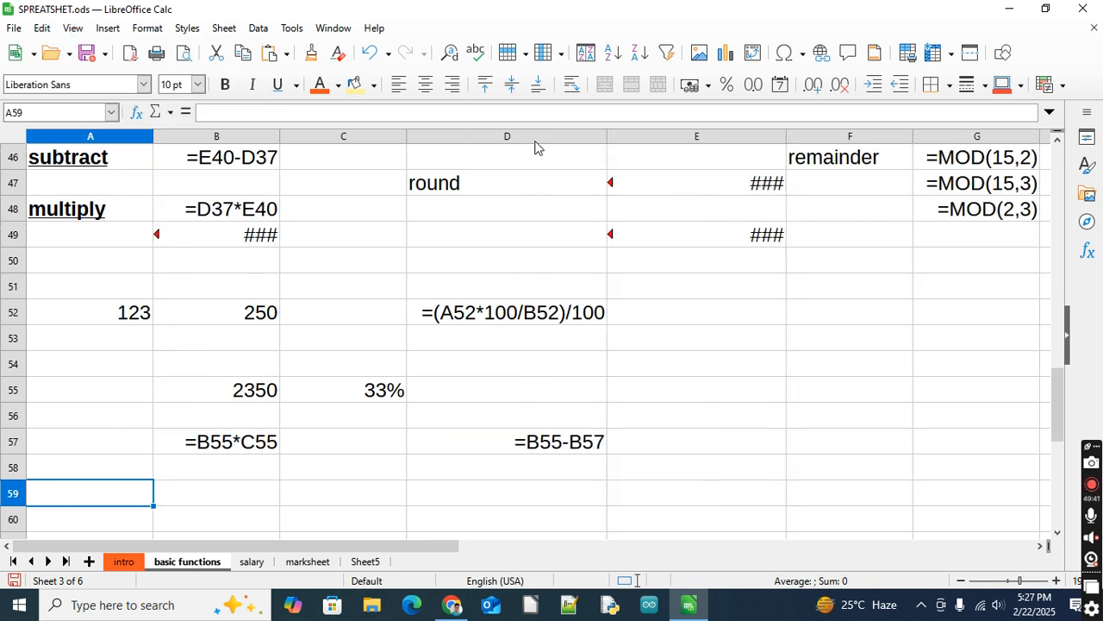
pyautogui.doubleClick(787, 139)
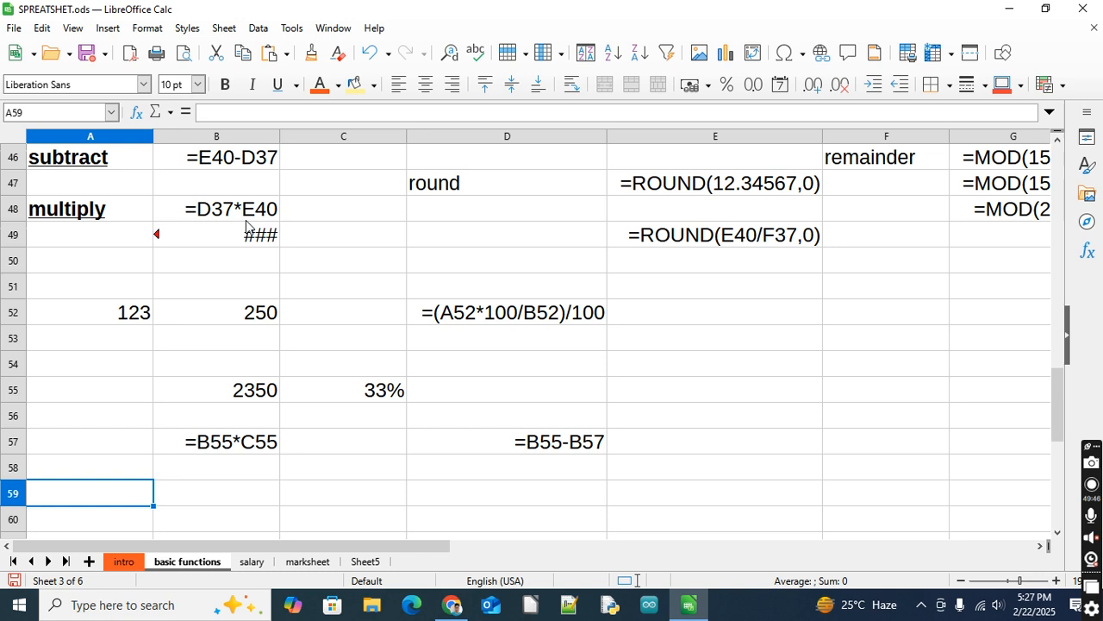
pyautogui.doubleClick(280, 134)
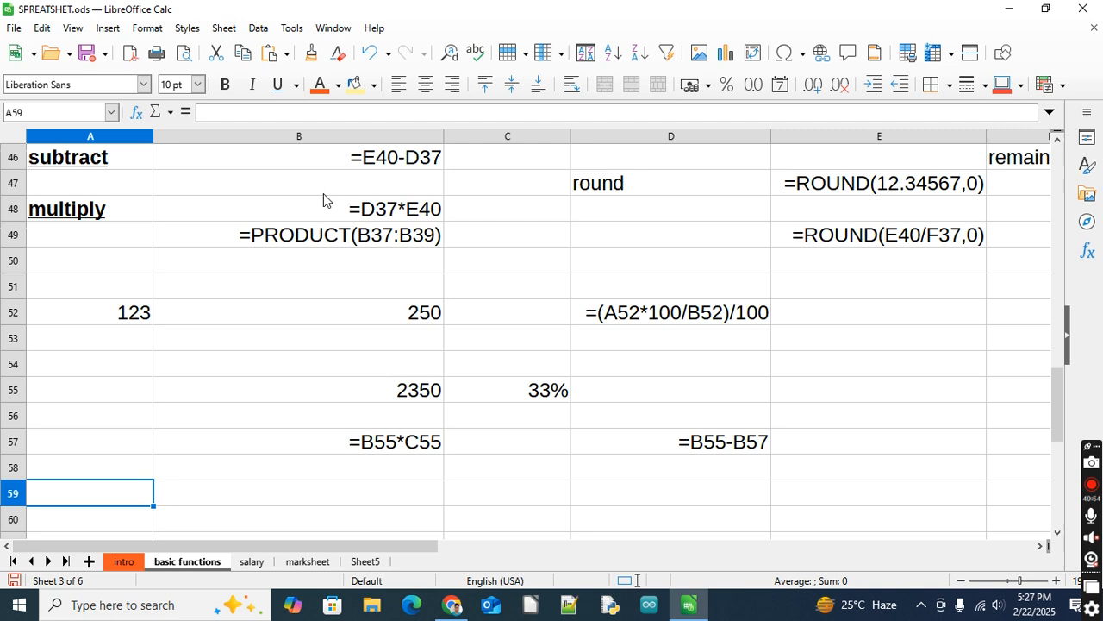
# - Look over the displayed arithmetic, rounding, remainder and percentage formulas in rows 37 to 57 together
pyautogui.moveTo(364, 540); pyautogui.dragTo(617, 541)
pyautogui.click(961, 580)
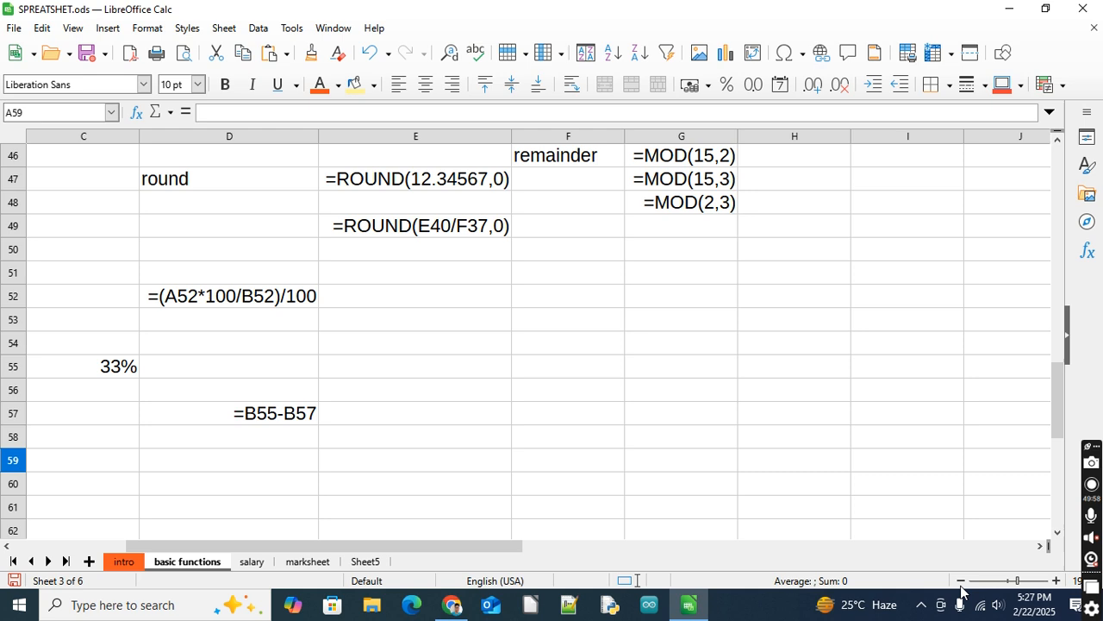
pyautogui.click(962, 580)
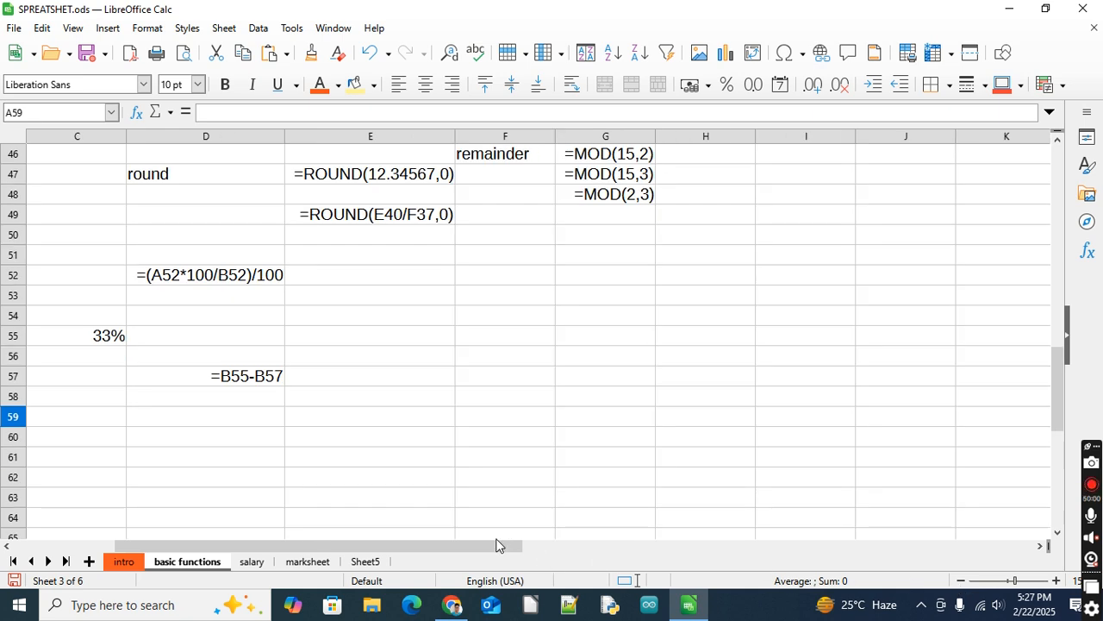
pyautogui.moveTo(452, 545); pyautogui.dragTo(394, 545)
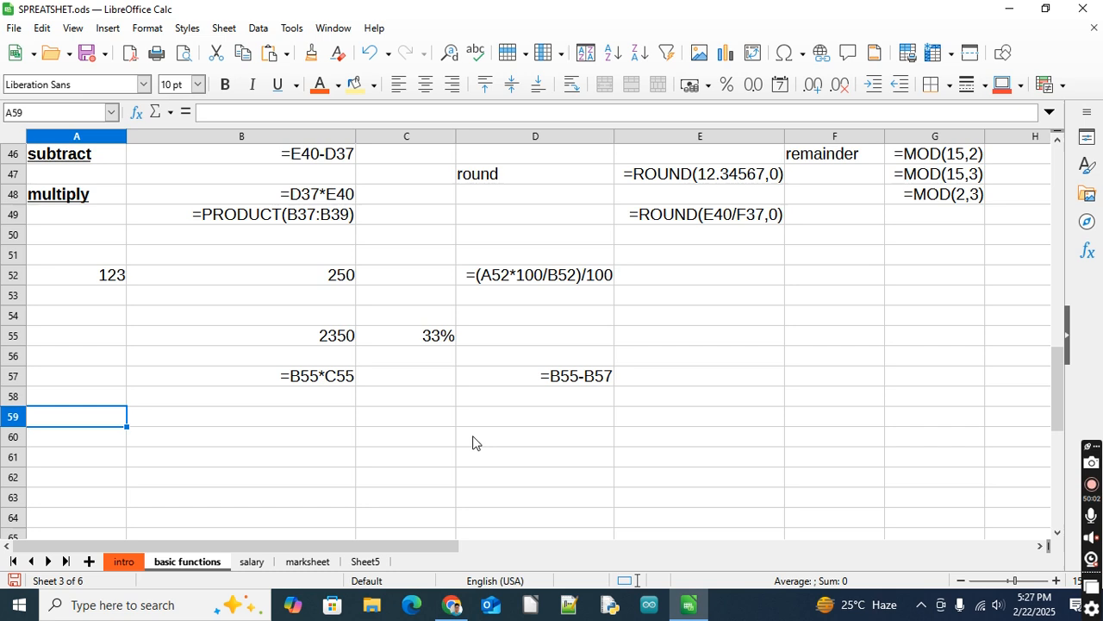
pyautogui.scroll(5, 502, 403)
pyautogui.scroll(10, 502, 404)
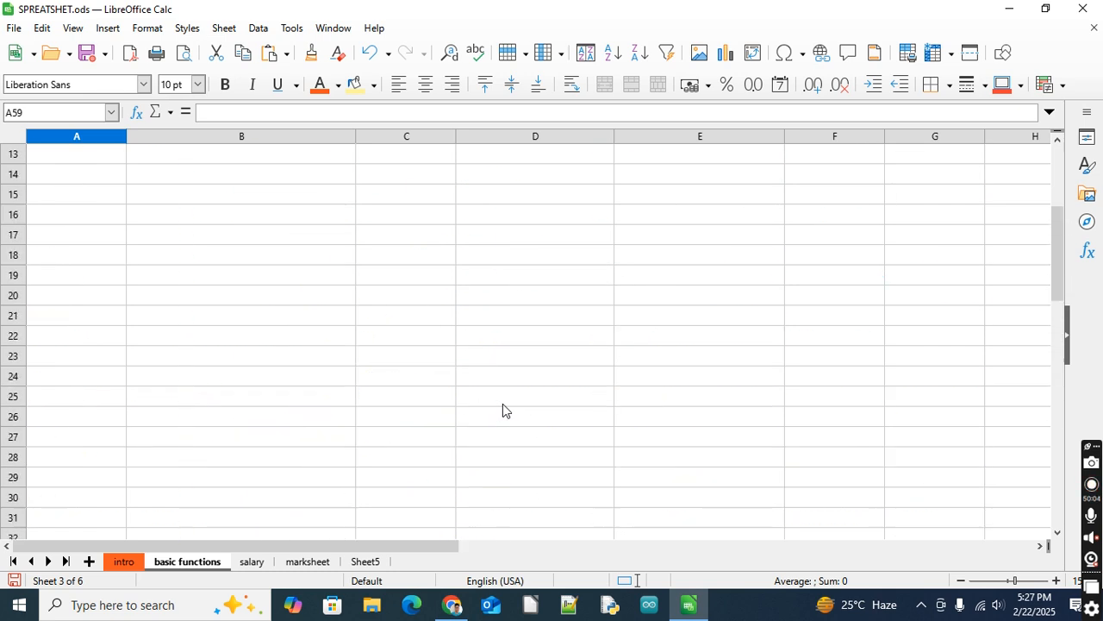
pyautogui.scroll(-7, 503, 404)
pyautogui.scroll(7, 502, 405)
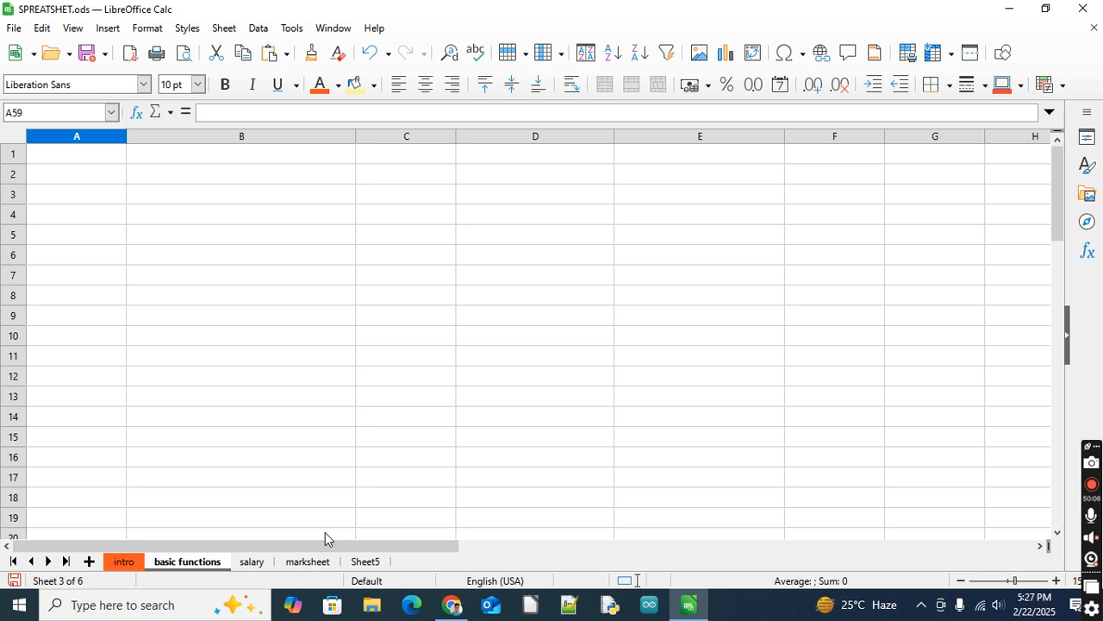
pyautogui.scroll(-5, 616, 422)
pyautogui.scroll(5, 615, 422)
pyautogui.scroll(-10, 616, 422)
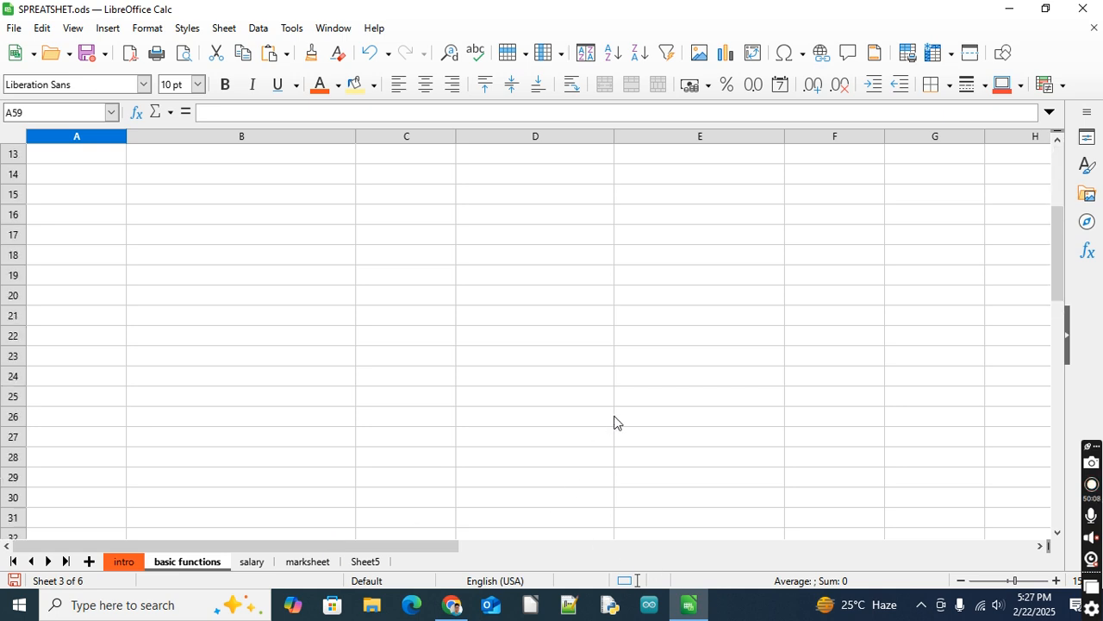
pyautogui.scroll(-4, 616, 423)
pyautogui.scroll(1, 616, 417)
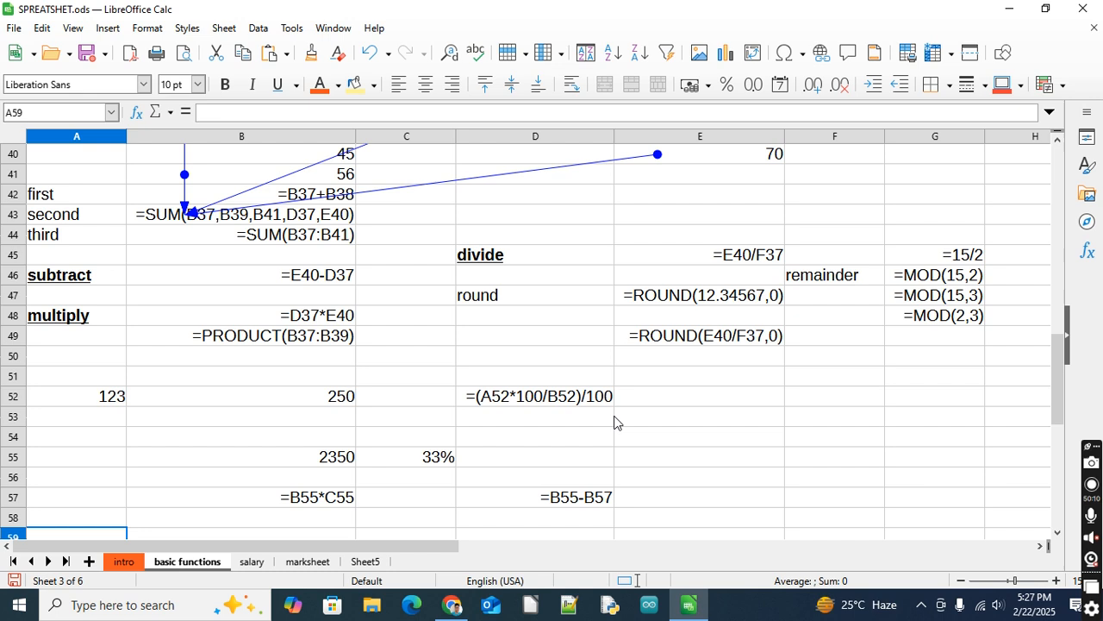
pyautogui.click(961, 582)
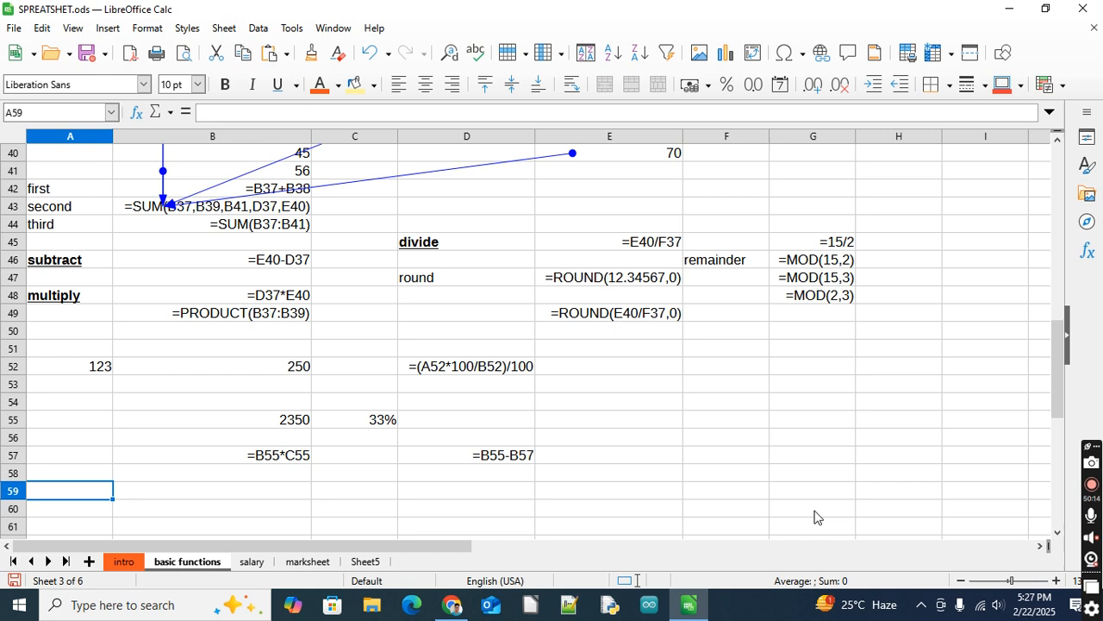
pyautogui.scroll(1, 784, 489)
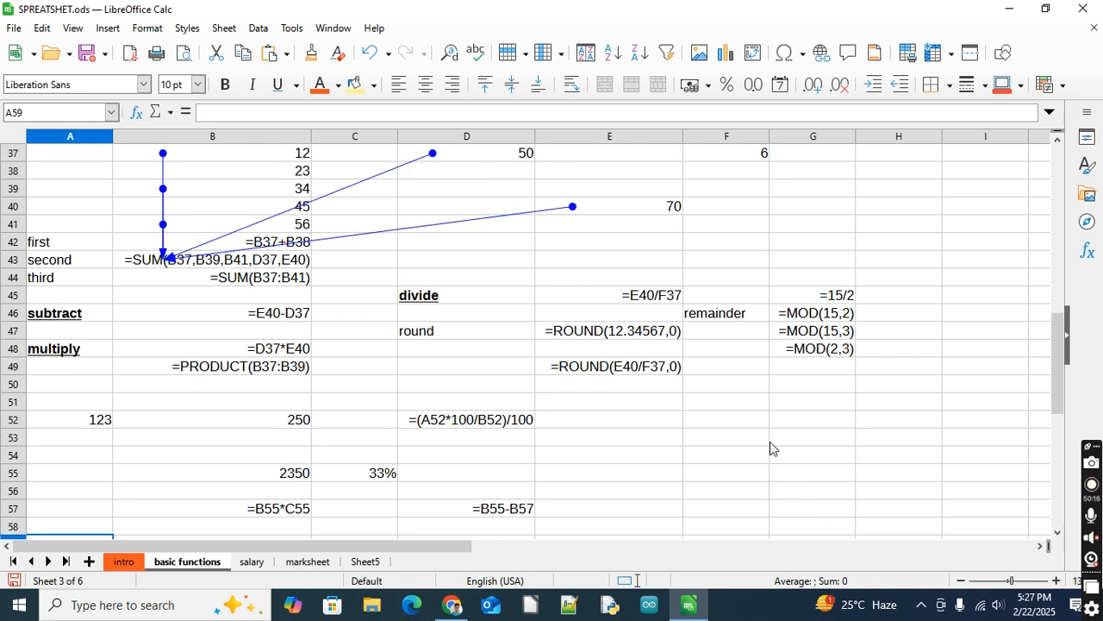